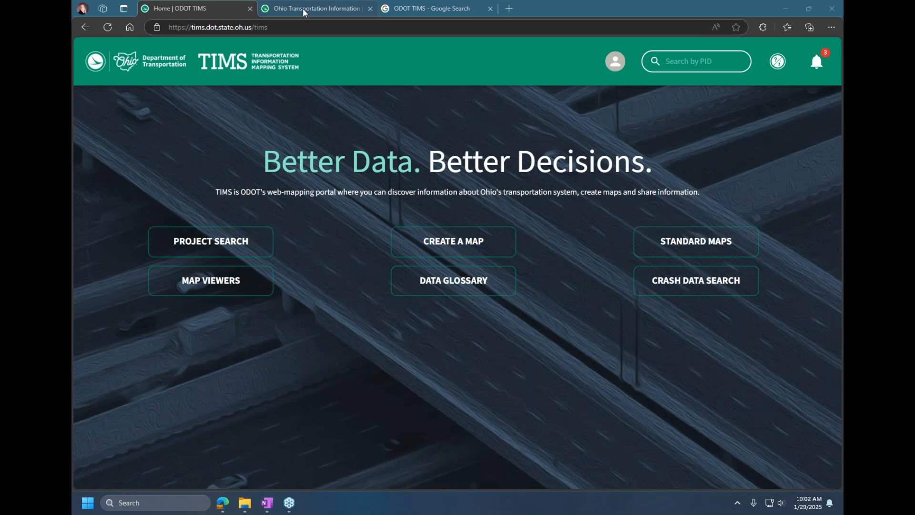
Step: View the TIMS Classic home page, highlight its web address, and return to the new TIMS home page
mouse_move(303, 11)
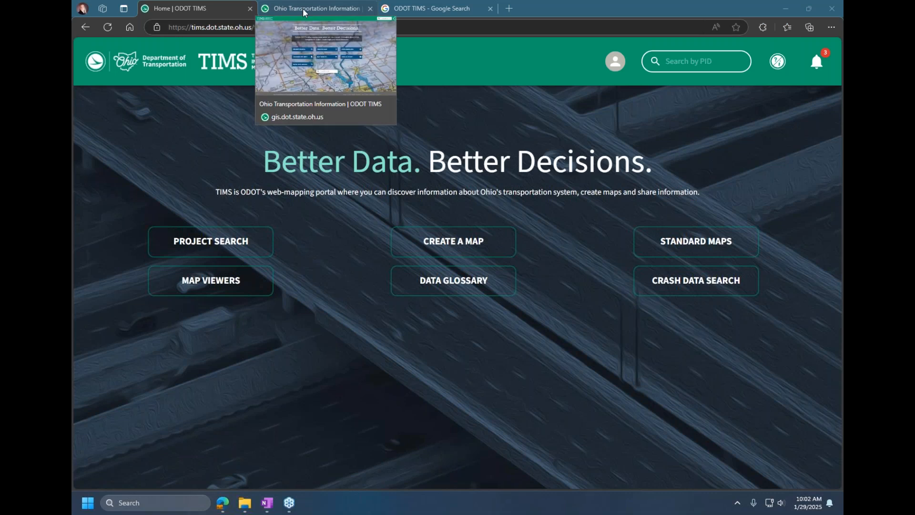
click(303, 10)
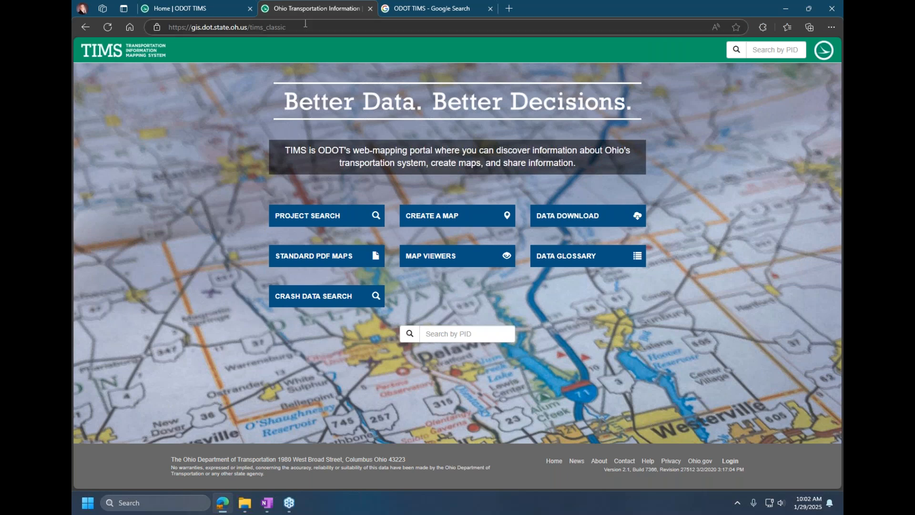
drag(304, 27, 169, 32)
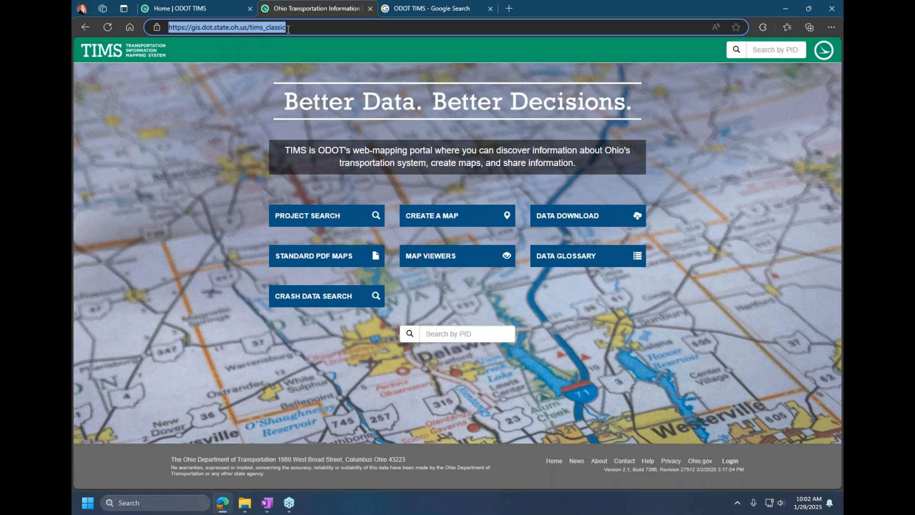
click(210, 5)
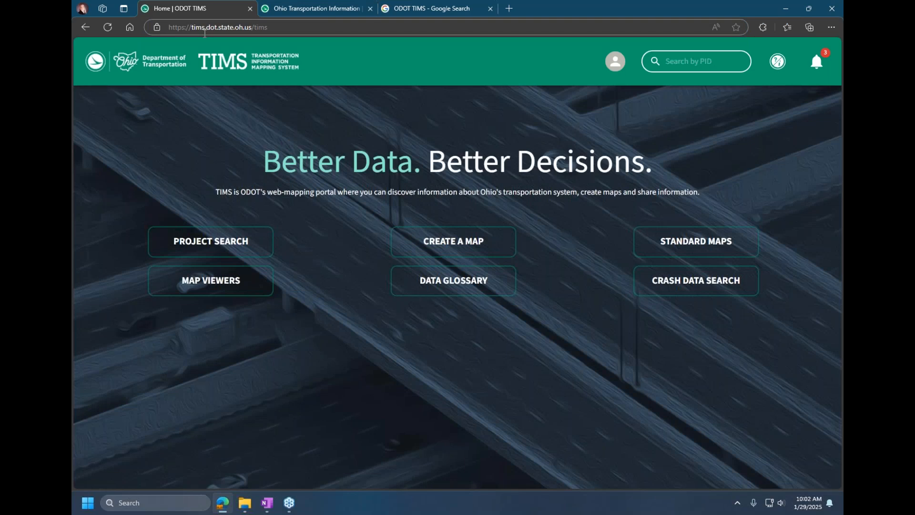
Step: Check the Google search results for ODOT TIMS, and close both the results page and the TIMS Classic page
click(414, 12)
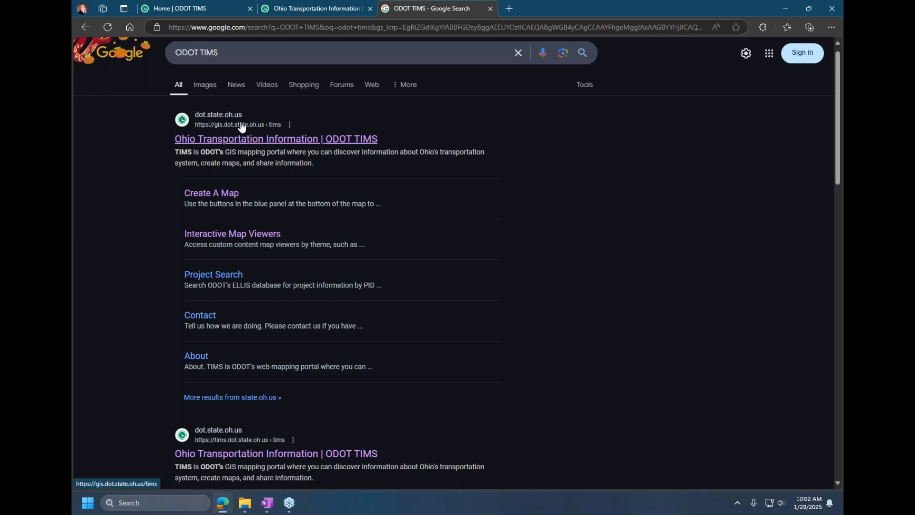
click(491, 9)
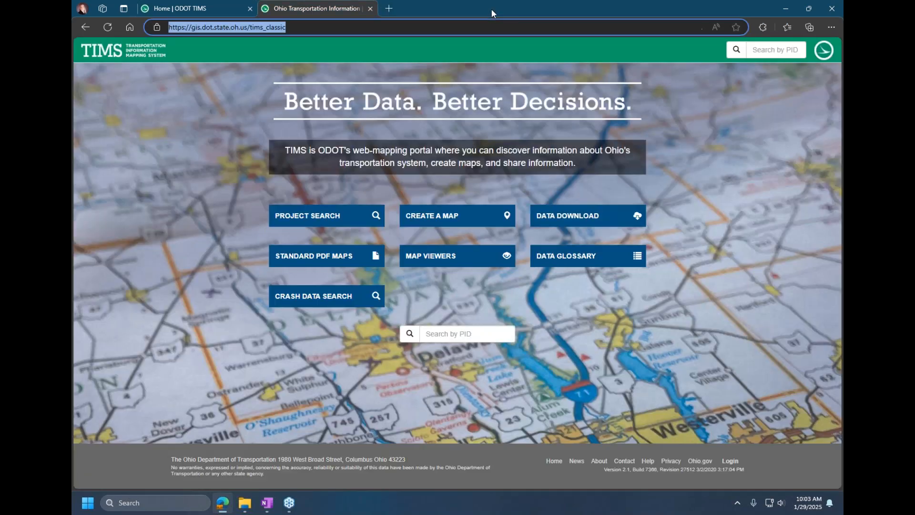
click(371, 9)
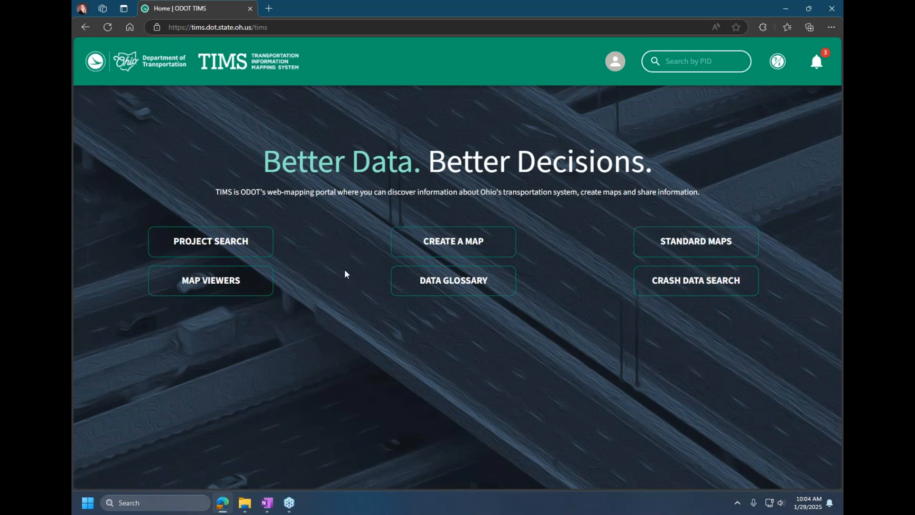
Step: Open the Department of Transportation website from the TIMS header, enter "roadway information manual" in its site search, and close the site
click(126, 65)
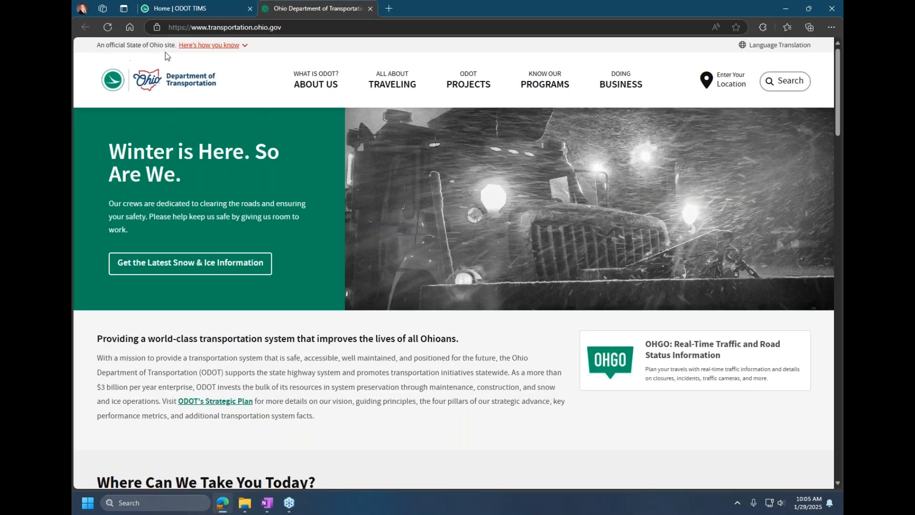
click(782, 82)
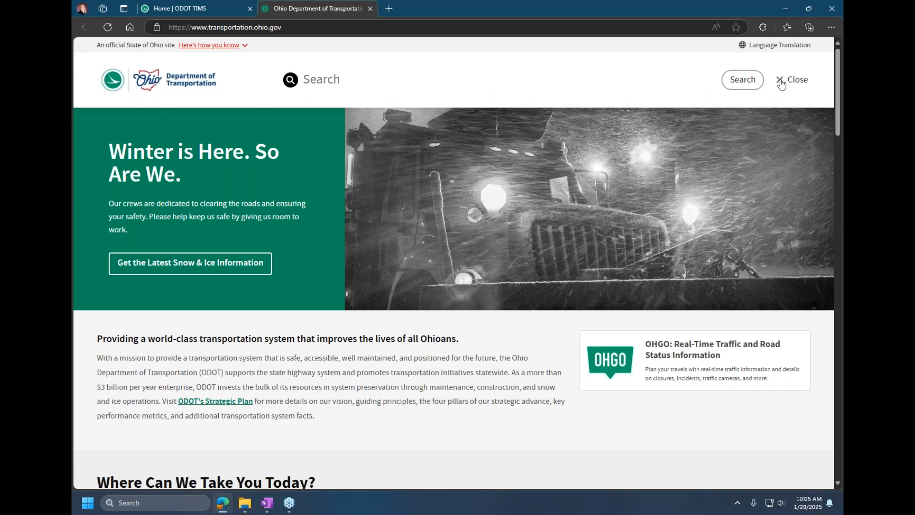
text(roadway information manual)
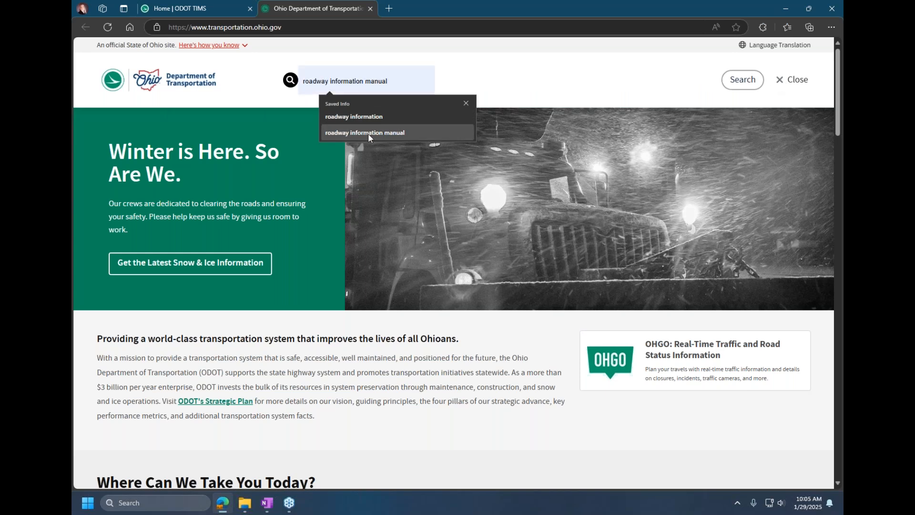
click(368, 134)
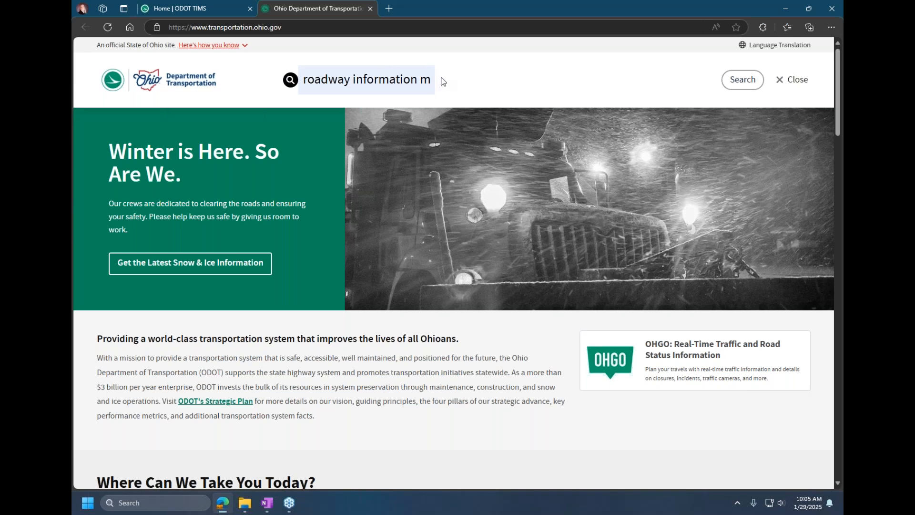
click(370, 9)
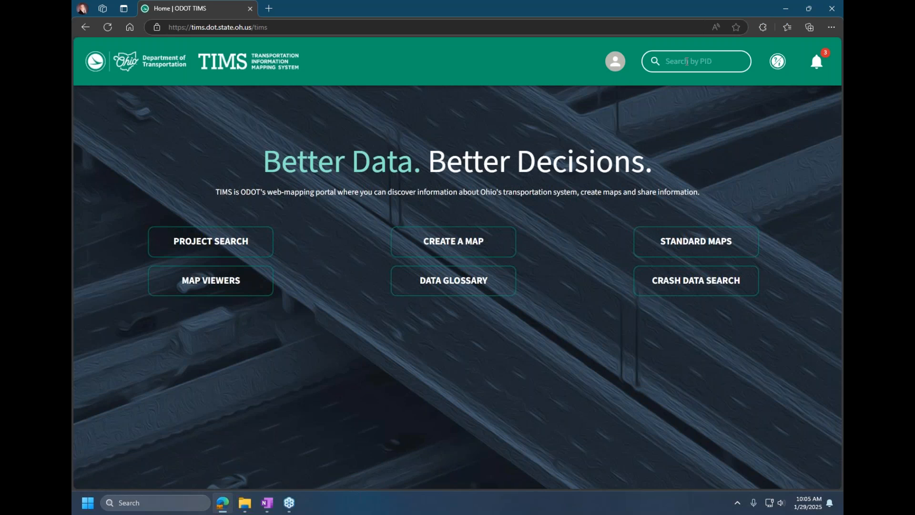
Step: Open the TIMS Information & Support page and go to its Contact section
click(777, 61)
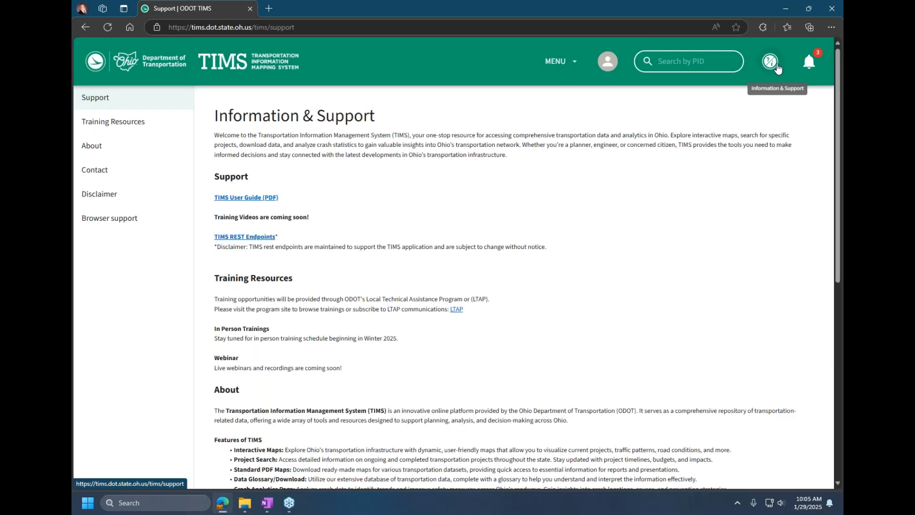
scroll(584, 187, down, 1)
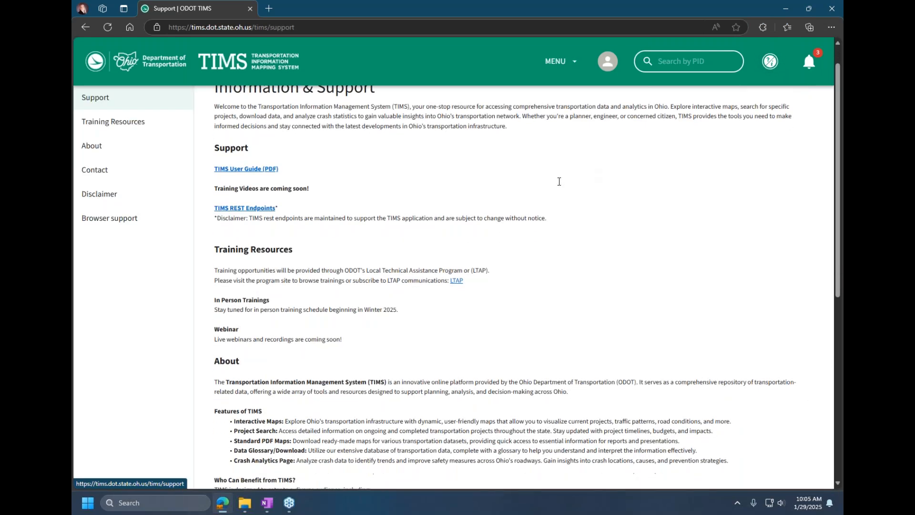
click(109, 174)
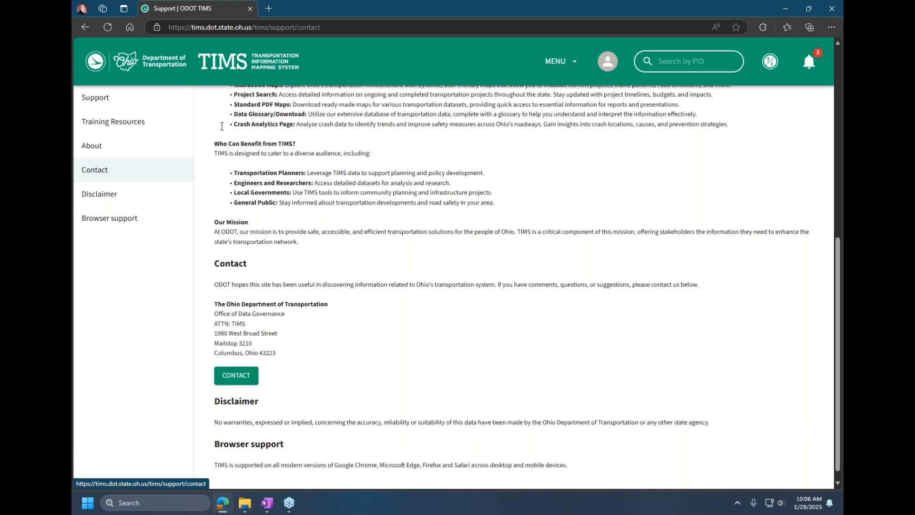
Step: Return to the Support section, view the TIMS User Guide PDF, and close it
click(110, 97)
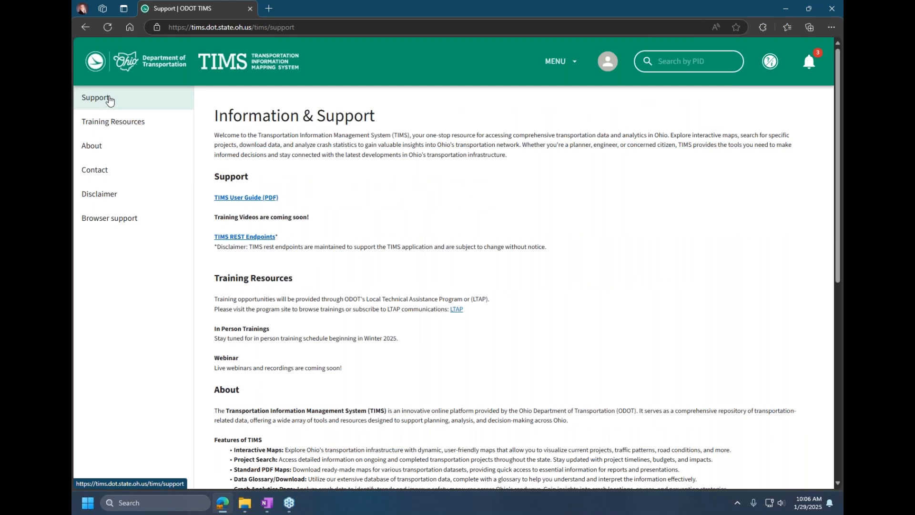
click(252, 199)
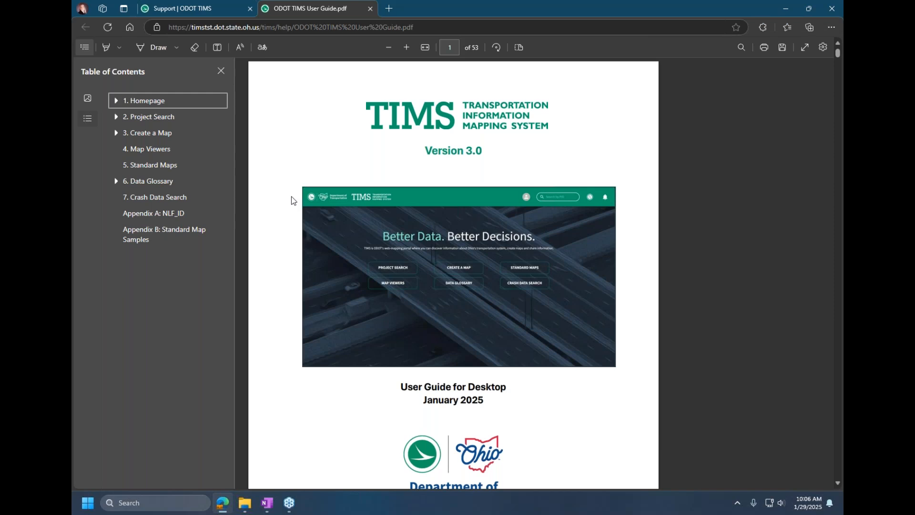
click(371, 8)
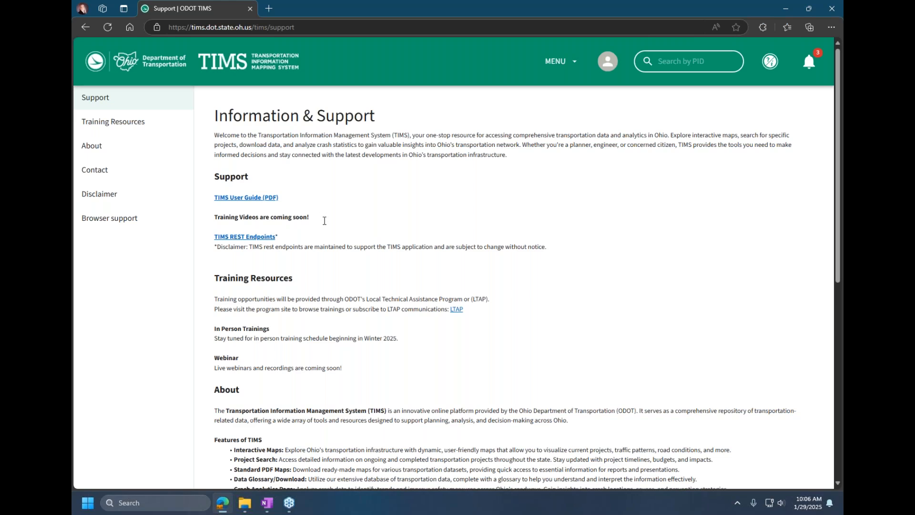
Step: Return to the TIMS home page and read the site notifications
click(238, 70)
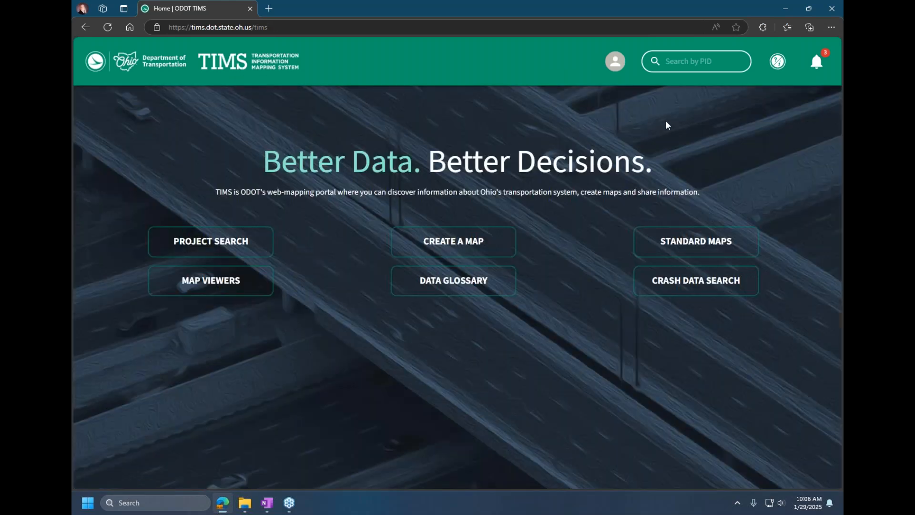
click(817, 63)
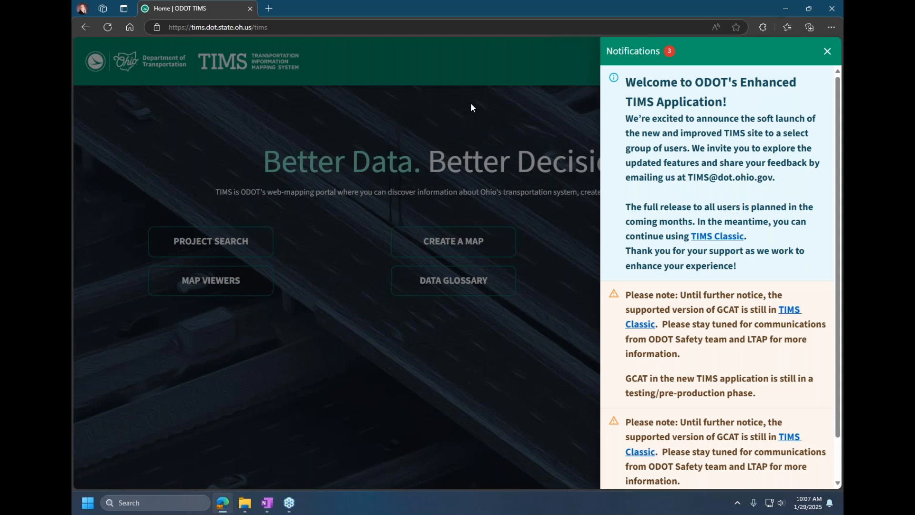
click(828, 52)
Step: Open the Crash Data Search page, dismiss its GCAT notice, and review that notice among the notifications
click(691, 288)
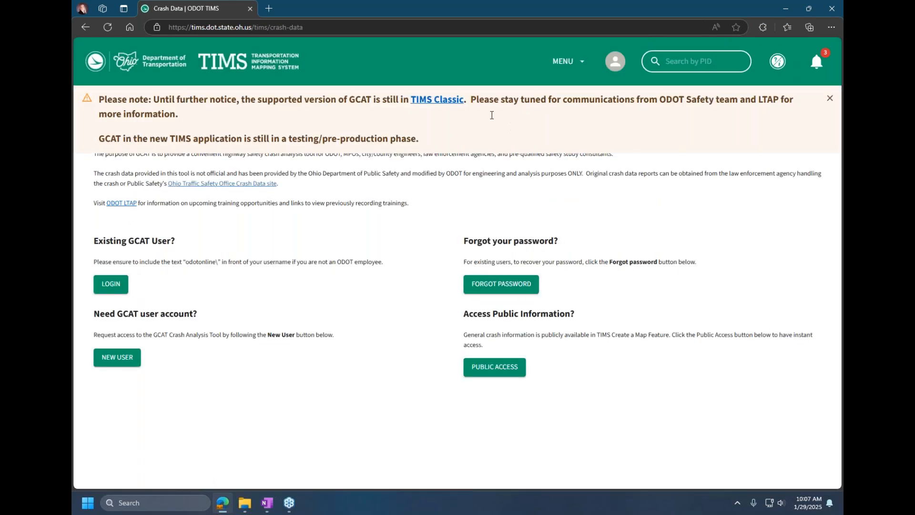
click(829, 98)
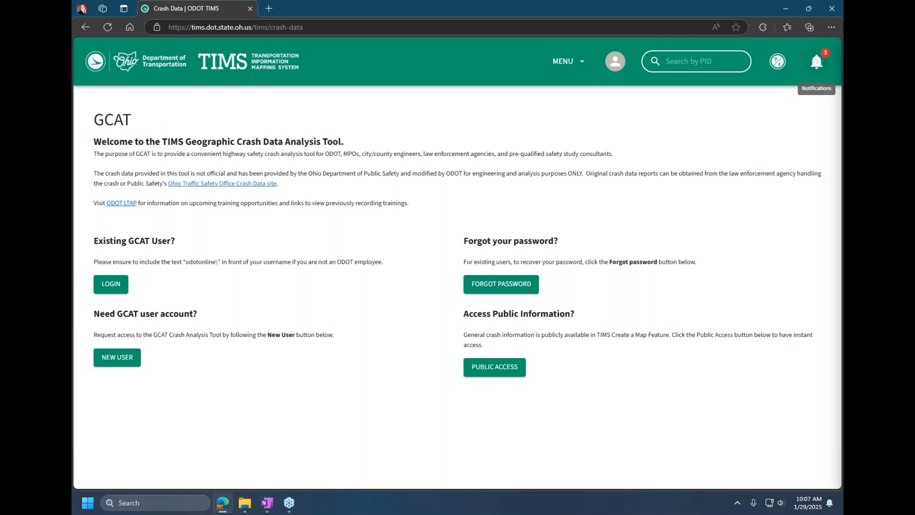
click(817, 62)
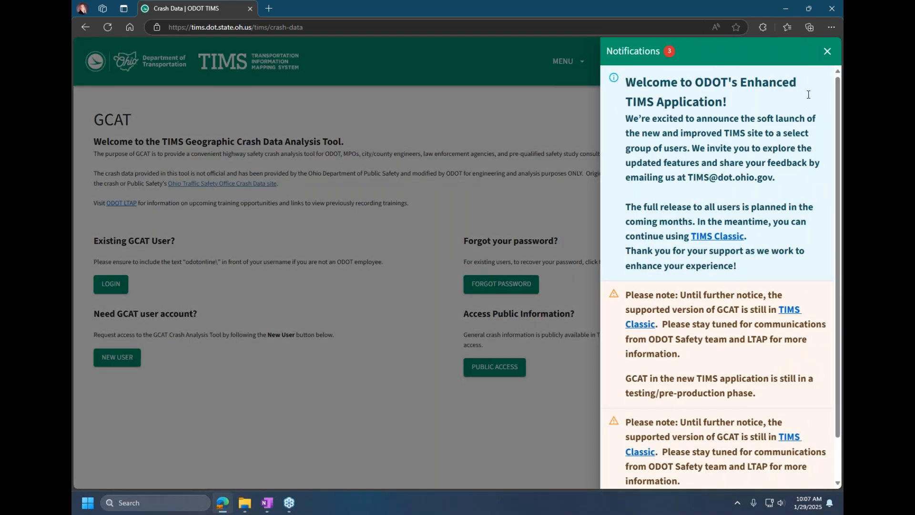
click(827, 51)
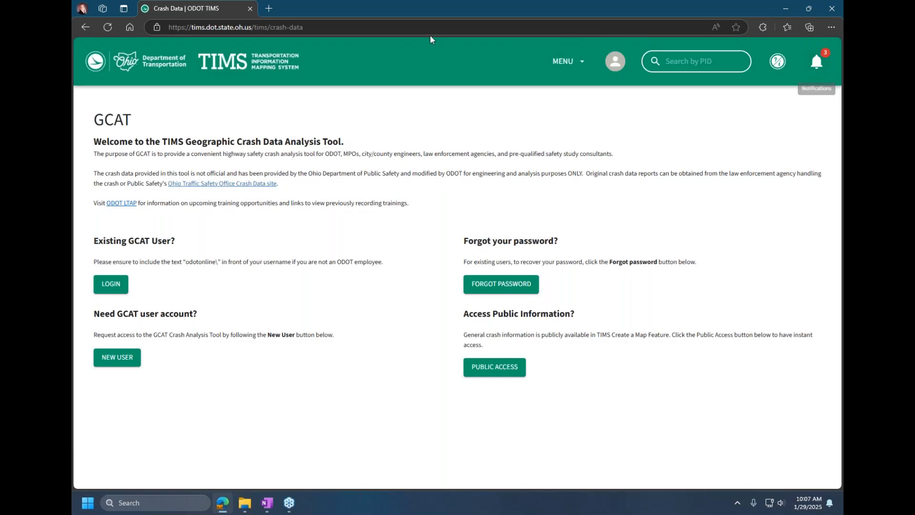
Step: Return to the TIMS home page and search for the project with PID 115685
click(263, 65)
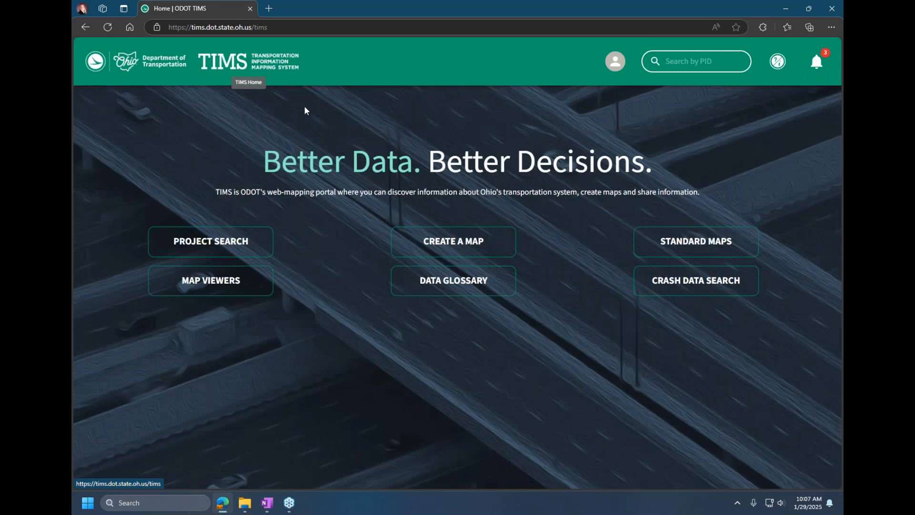
click(697, 61)
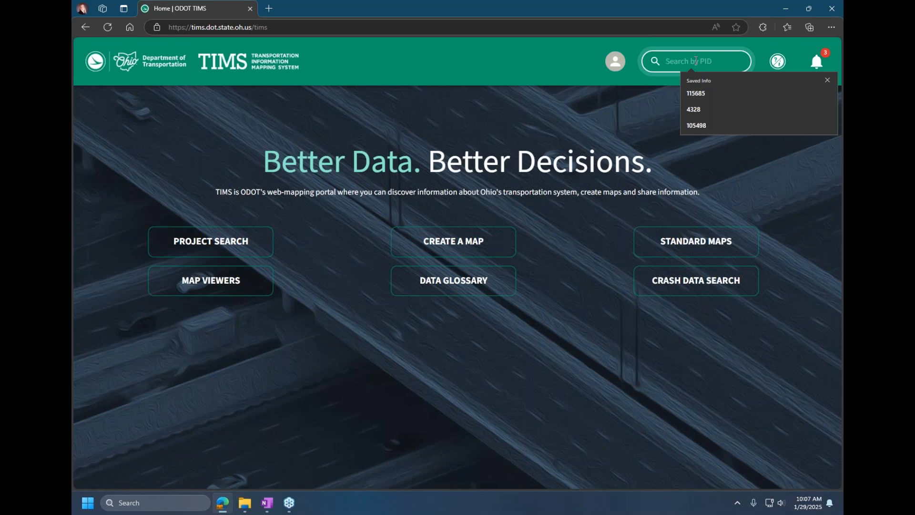
click(699, 93)
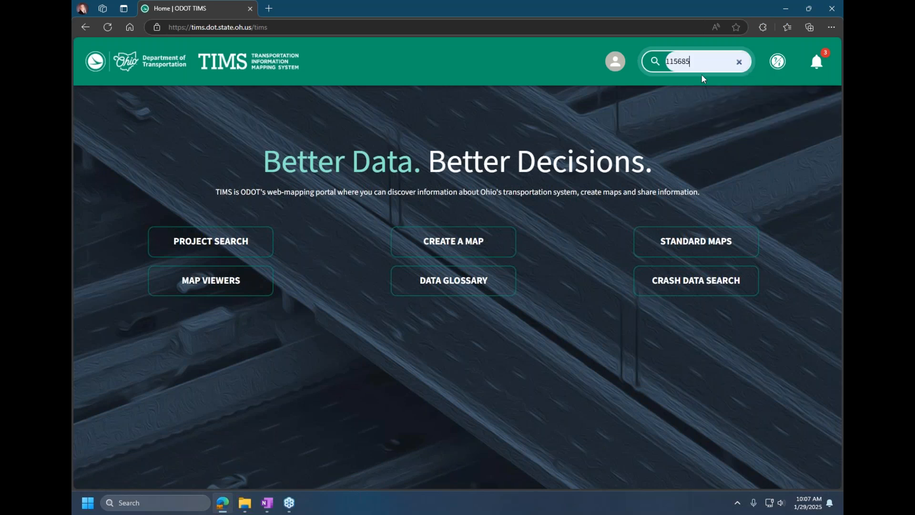
key(Return)
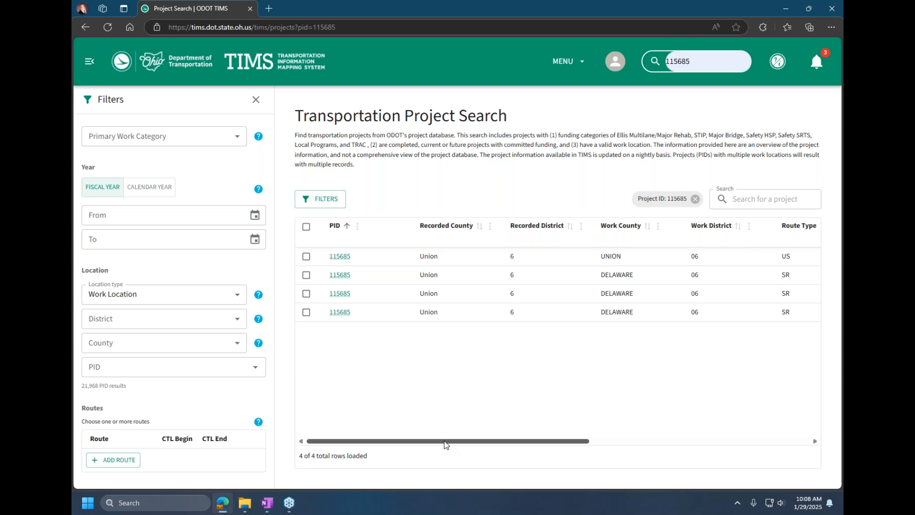
Step: Examine all columns of the project search results, from the PID through the CTL limits to the Primary Work Category
mouse_move(447, 444)
mouse_down()
mouse_move(472, 445)
mouse_move(451, 446)
mouse_up()
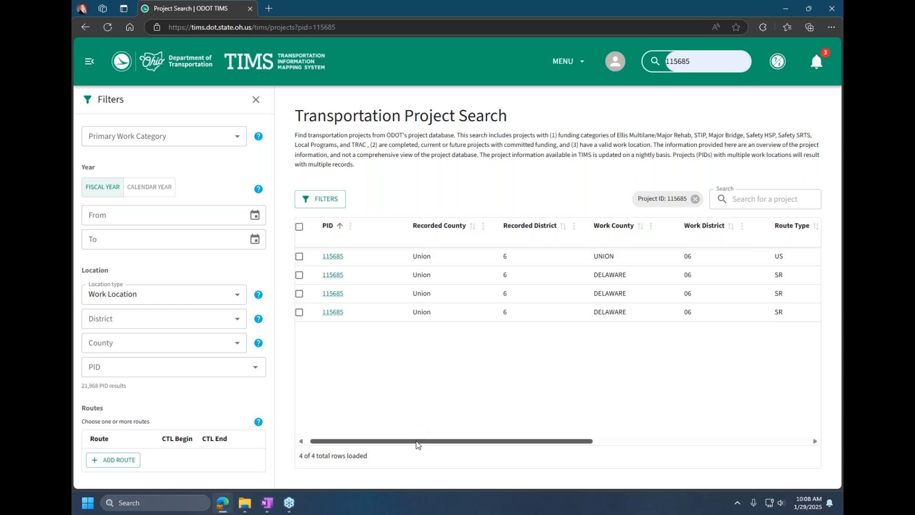
drag(417, 440, 564, 444)
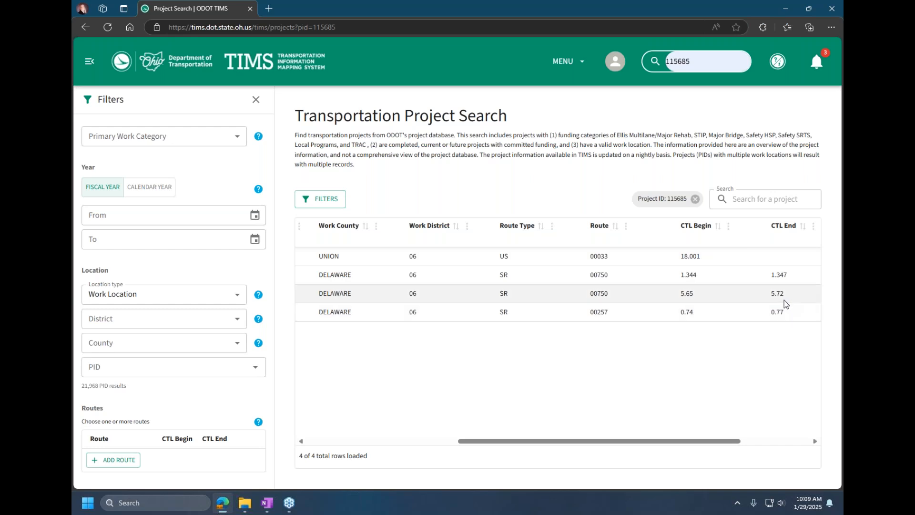
drag(722, 444, 796, 429)
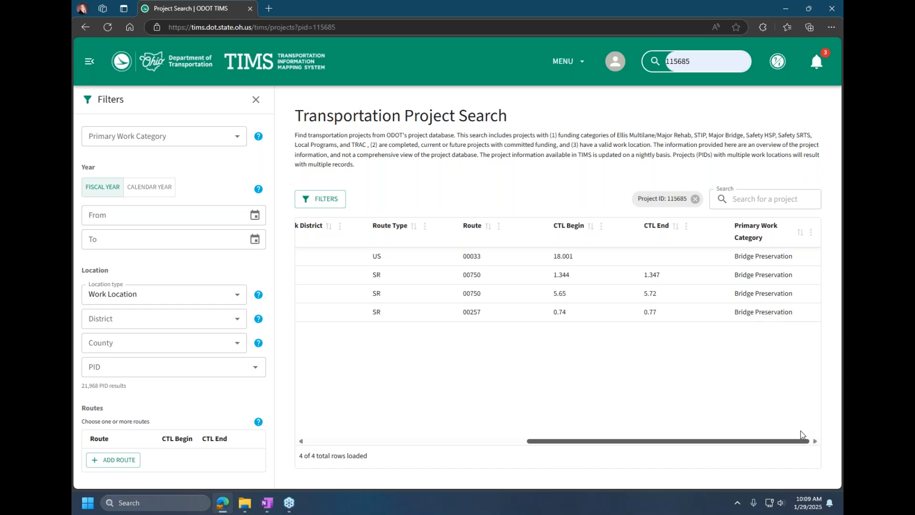
drag(785, 430, 545, 446)
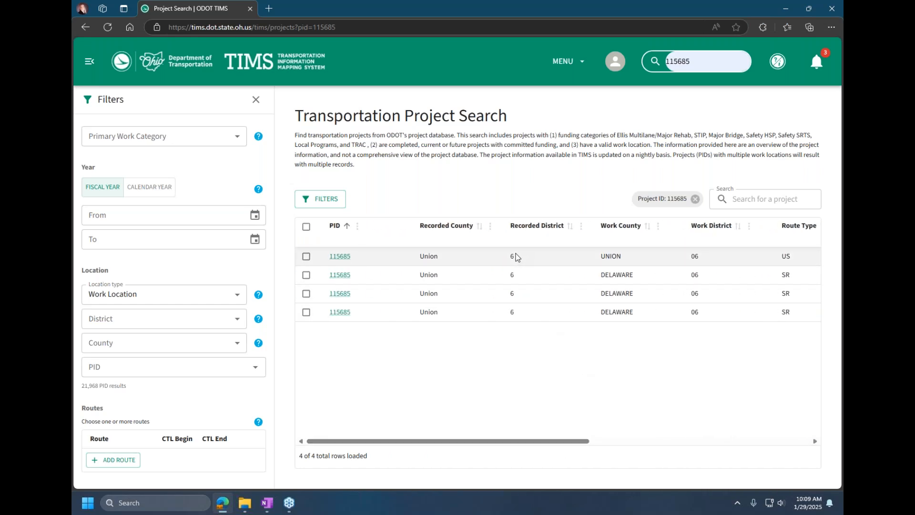
Step: Open the project information for the first PID 115685 record, with Union as work county, in a new browser tab
right_click(340, 257)
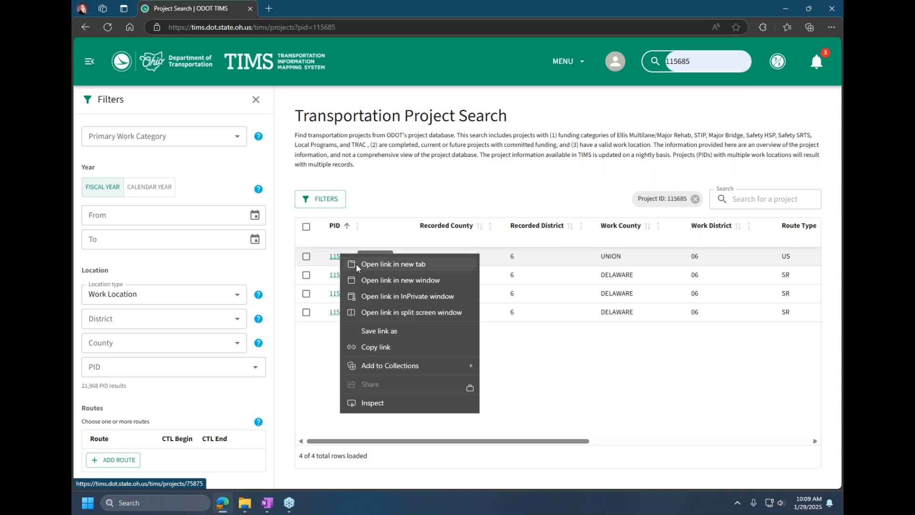
click(356, 264)
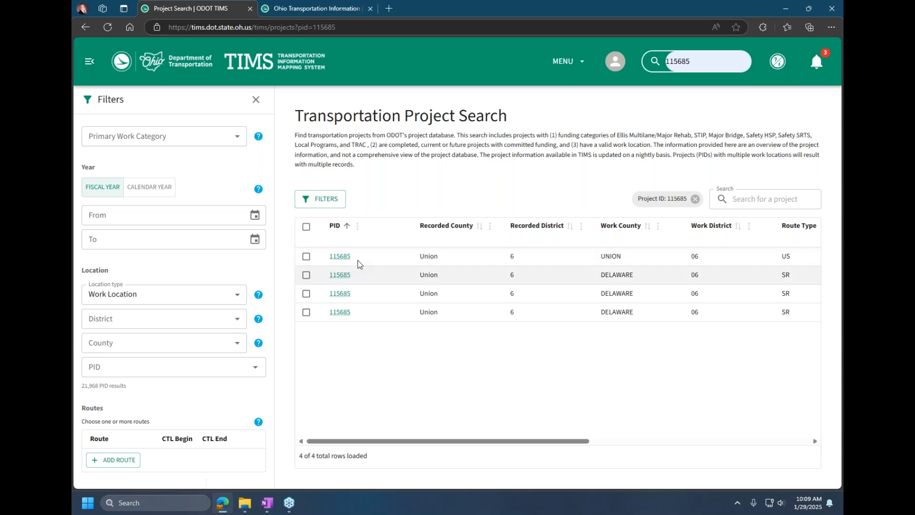
click(315, 8)
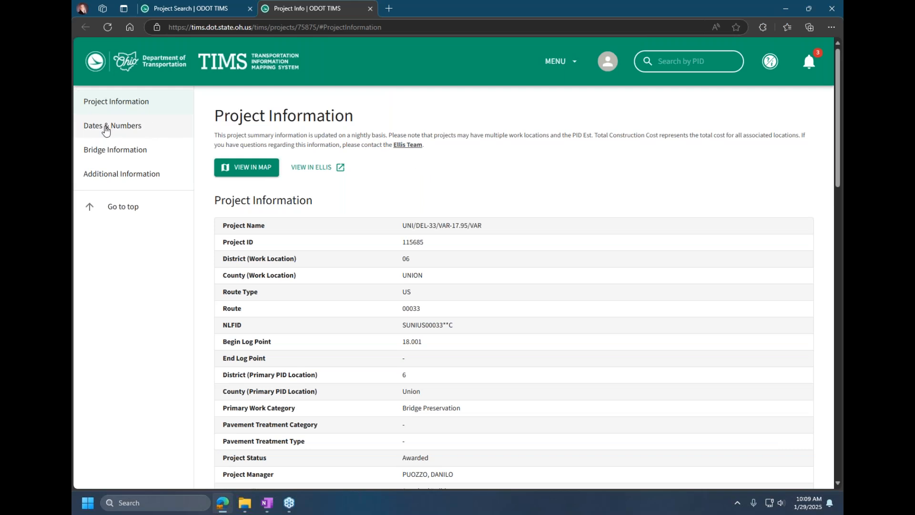
Step: Open the proposal PDF through the Project Proposal Url in the project's Additional Information and look over its first pages
click(101, 176)
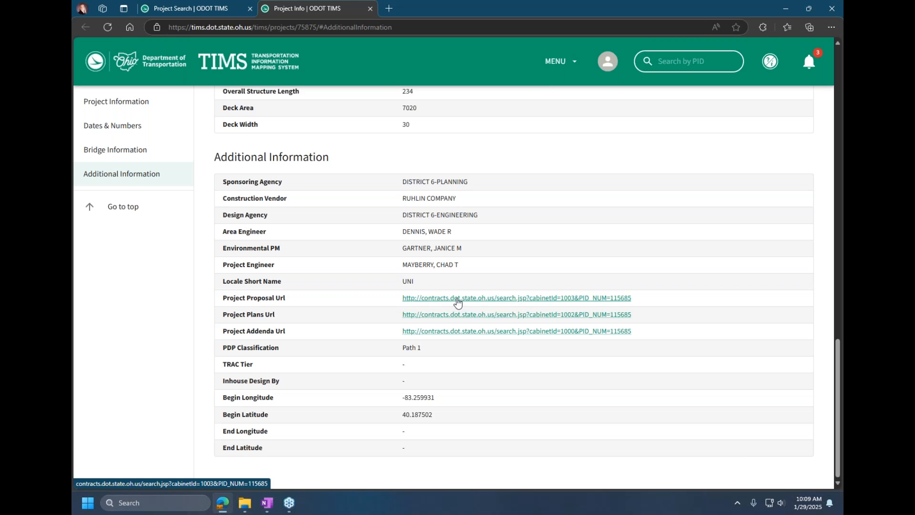
click(458, 301)
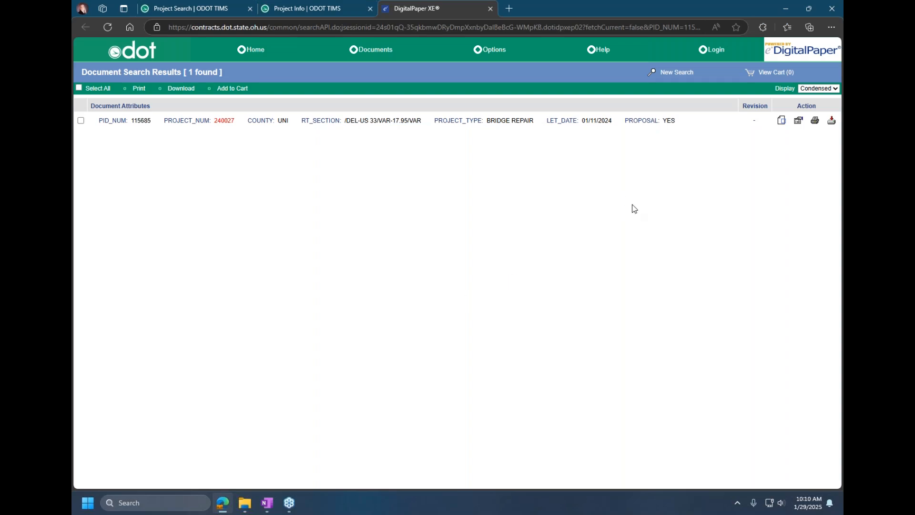
click(781, 120)
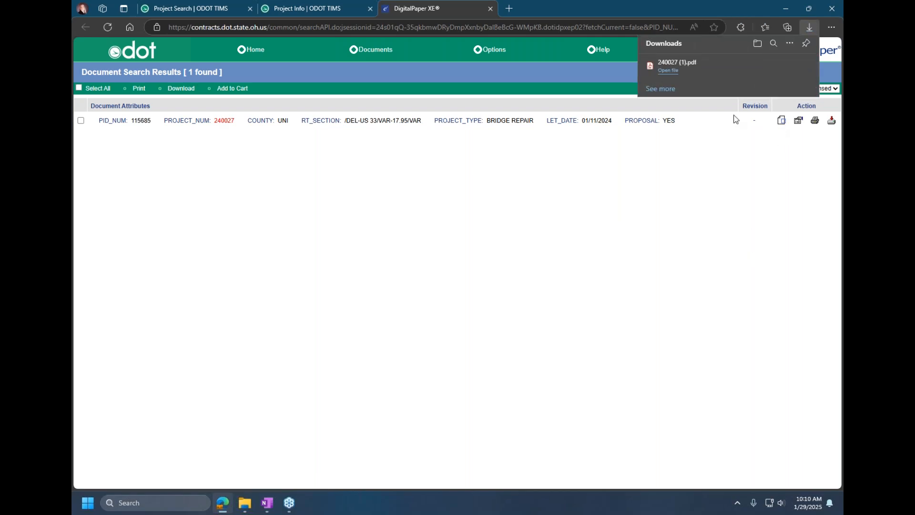
click(673, 70)
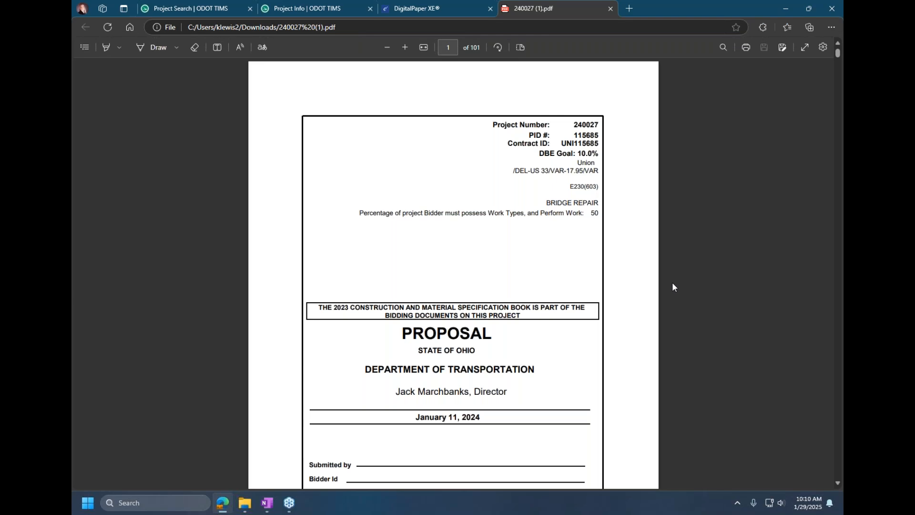
scroll(671, 286, down, 3)
Step: Close the proposal PDF, the document search results and the project information page
click(610, 9)
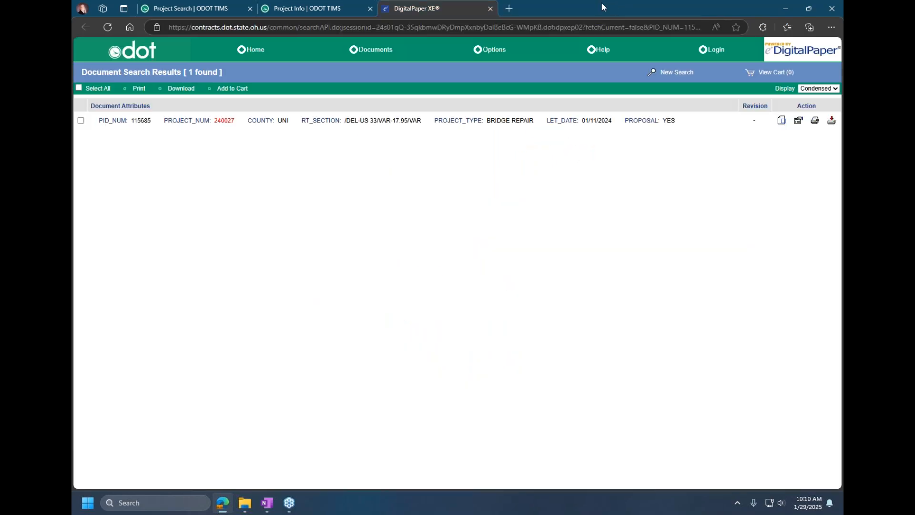
click(491, 9)
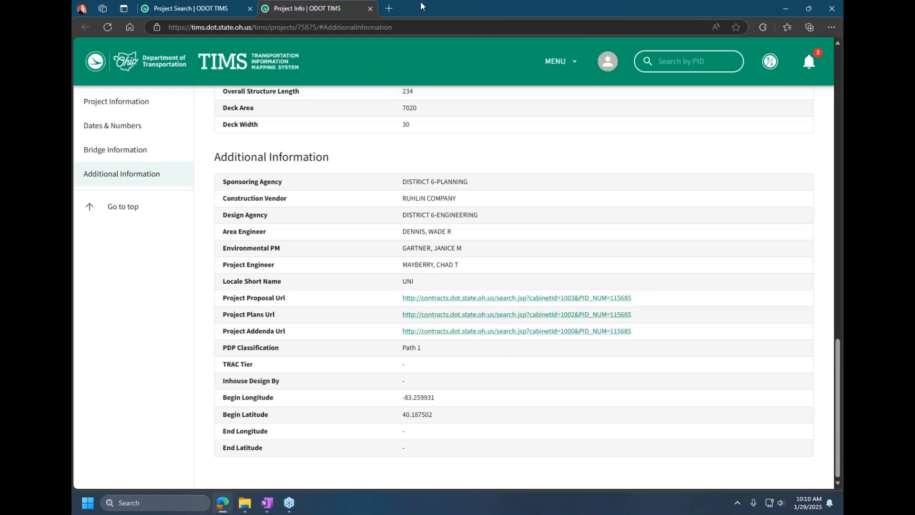
click(371, 8)
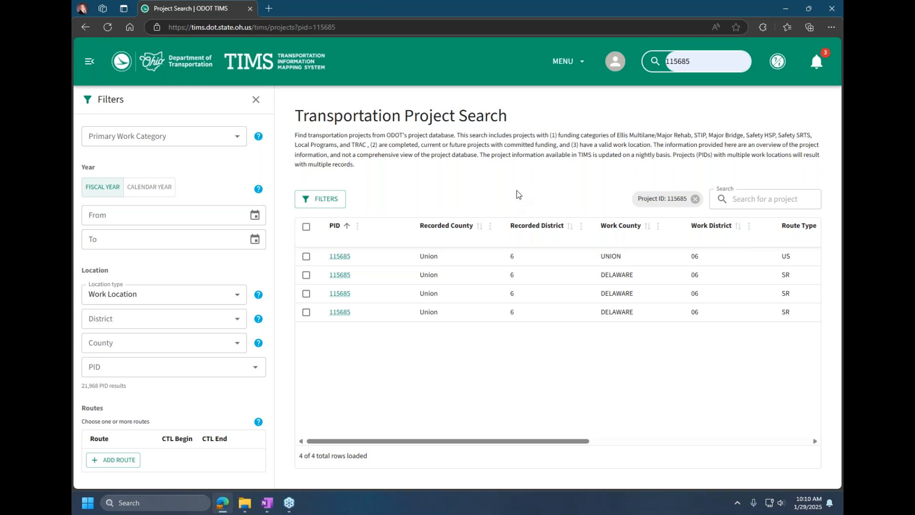
Step: Remove the Project ID 115685 filter and browse down the full project list so more rows load
click(695, 199)
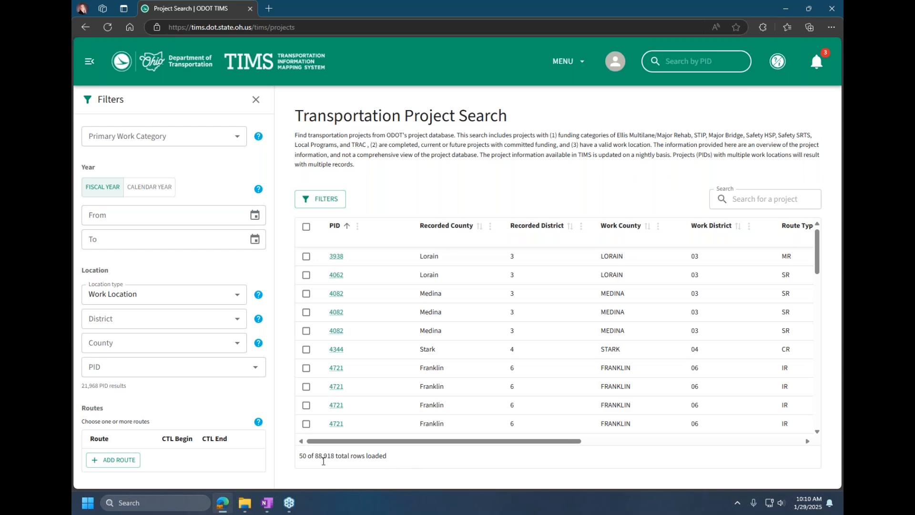
drag(314, 456, 336, 454)
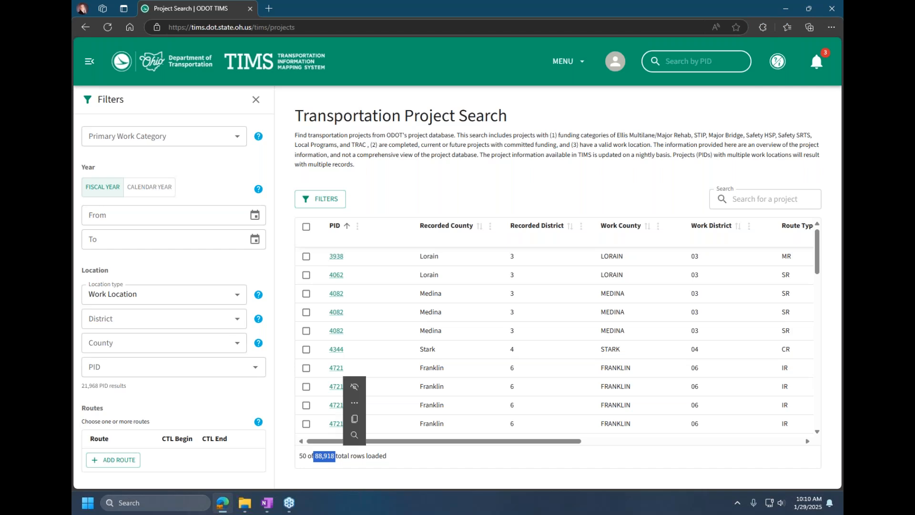
click(399, 458)
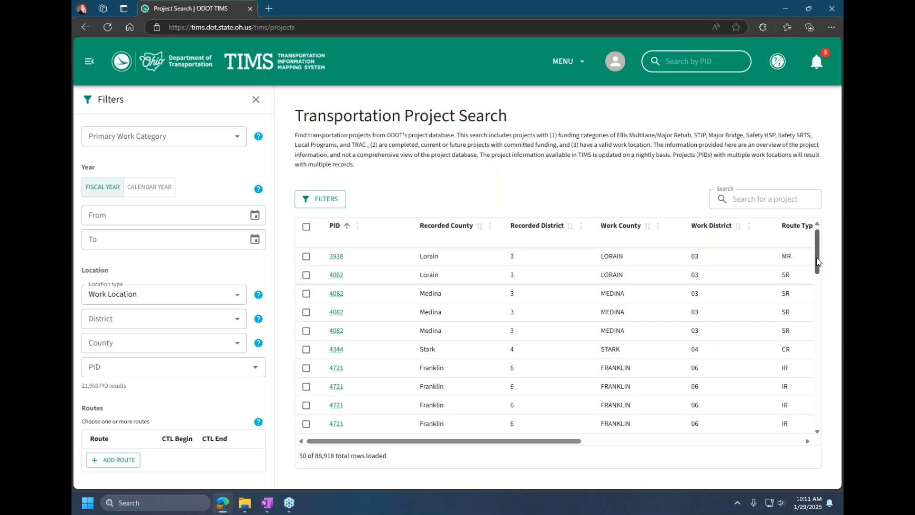
scroll(812, 310, down, 3)
scroll(805, 371, down, 10)
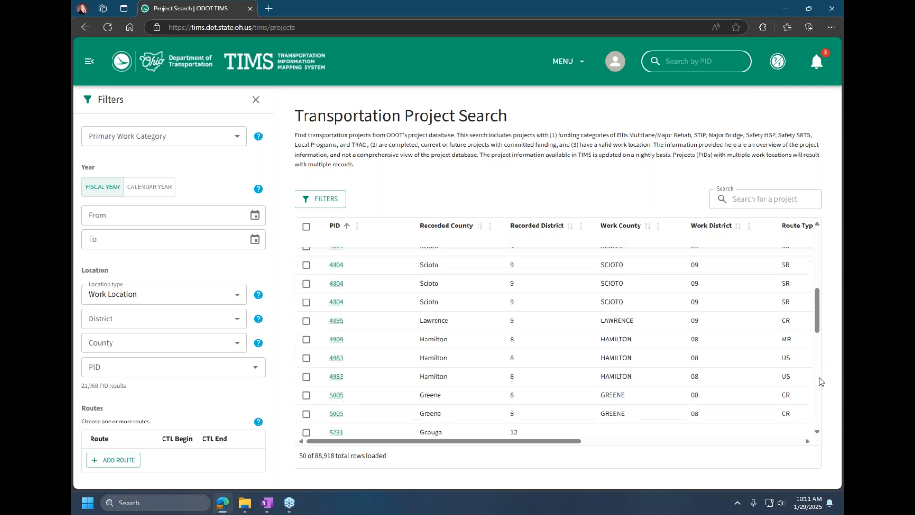
scroll(820, 387, down, 5)
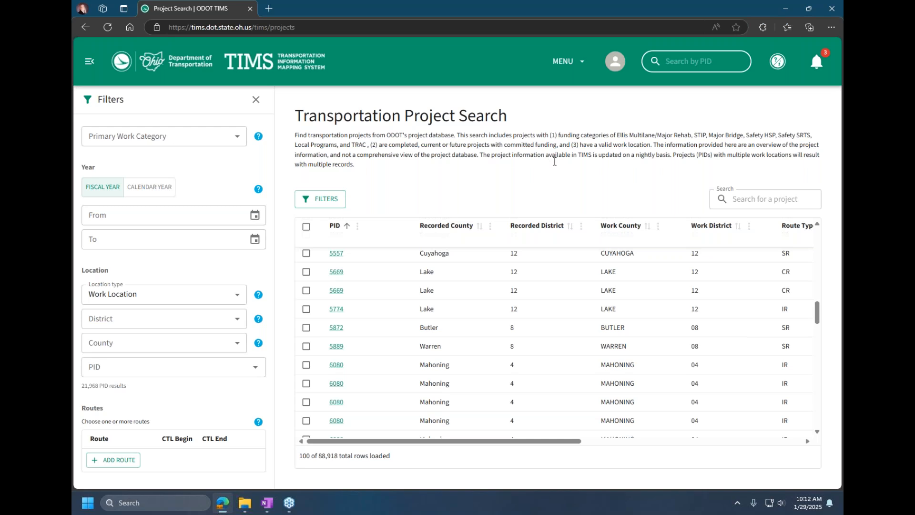
Step: Hide the project search filters to widen the results table, and show them again
click(88, 66)
click(89, 67)
click(255, 99)
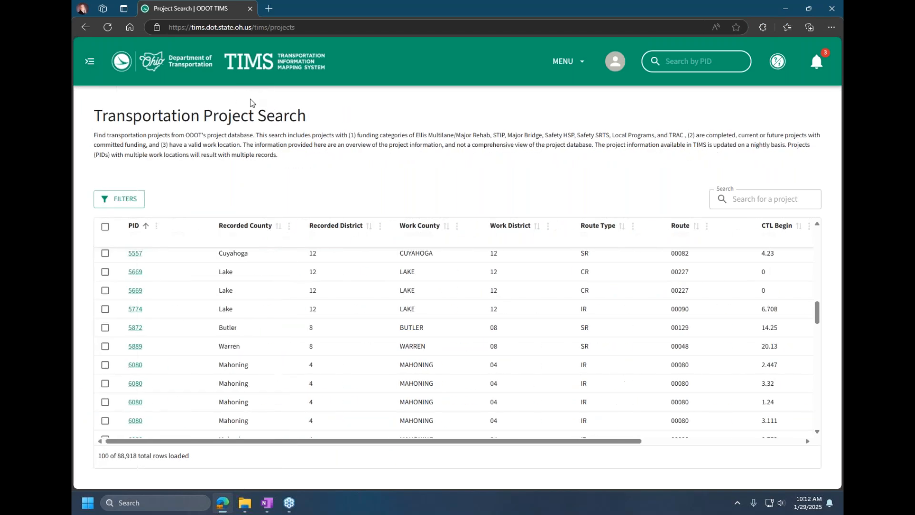
click(129, 201)
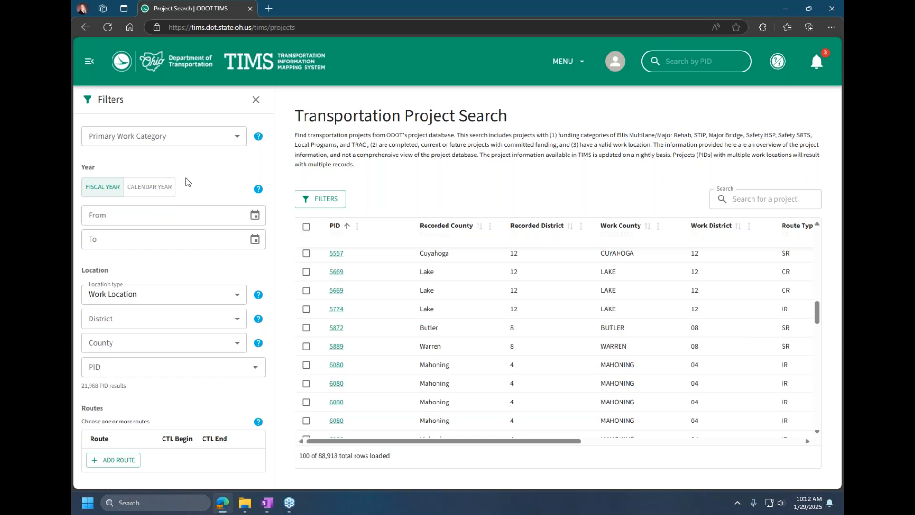
Step: Filter the projects by the Bridge Preservation primary work category and by fiscal year from 2024 to 2024
click(221, 141)
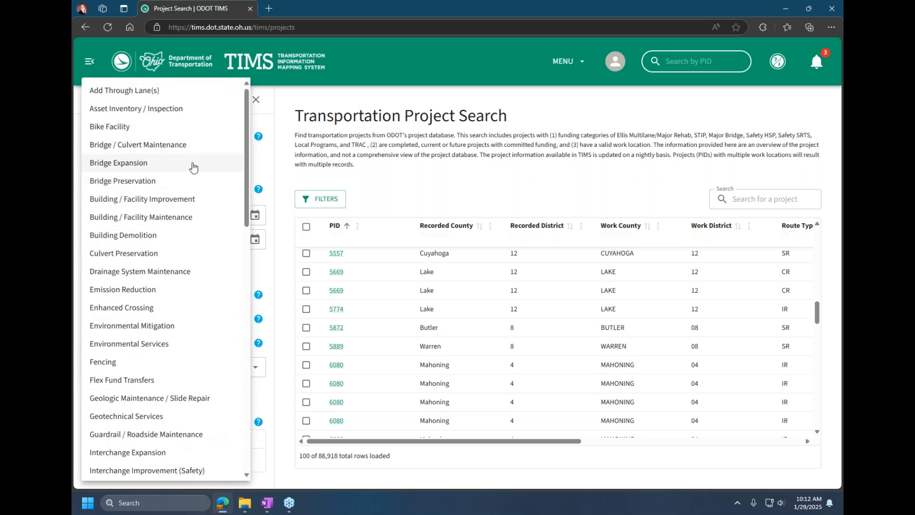
click(185, 180)
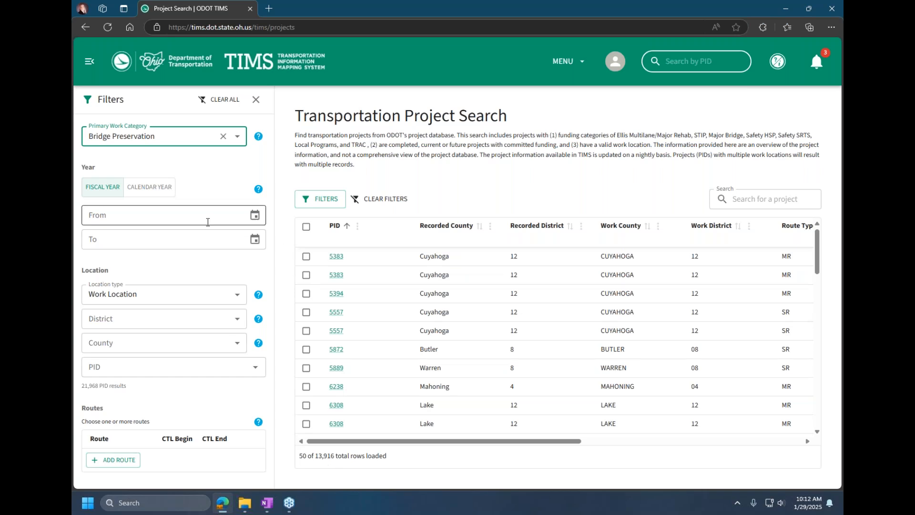
click(242, 216)
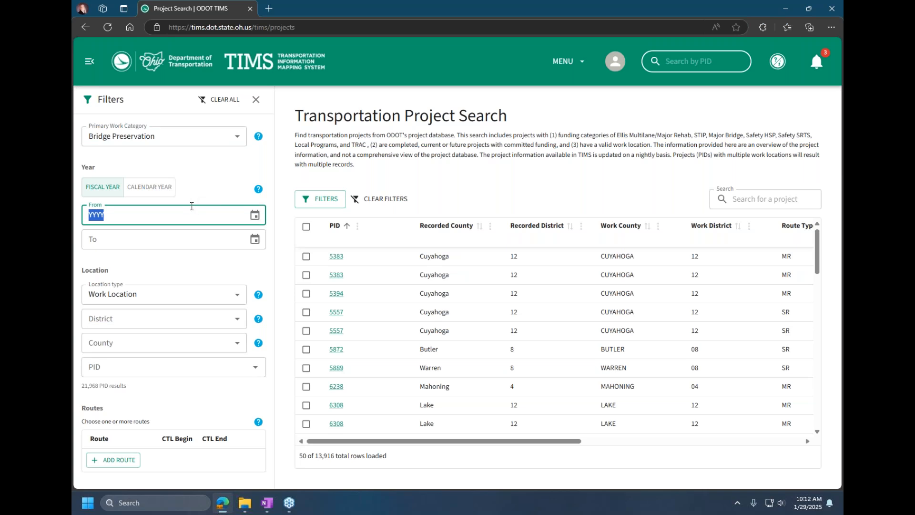
click(257, 215)
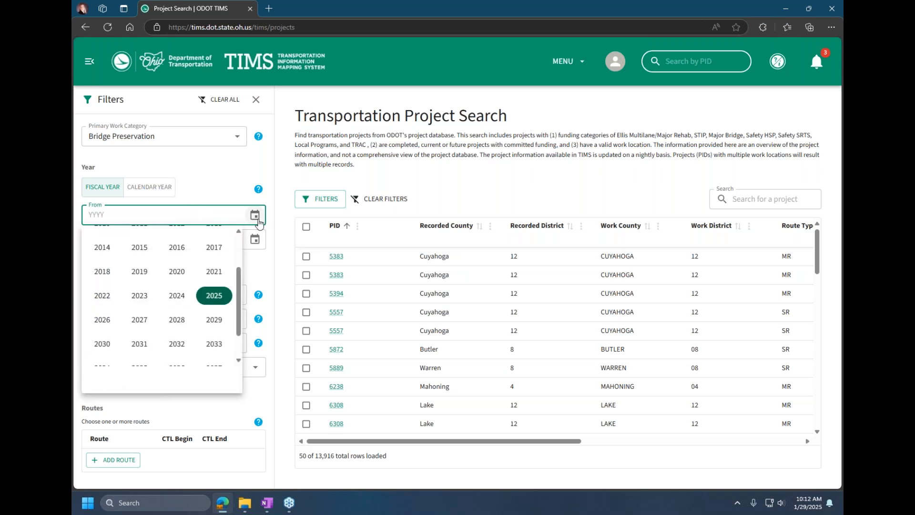
click(181, 297)
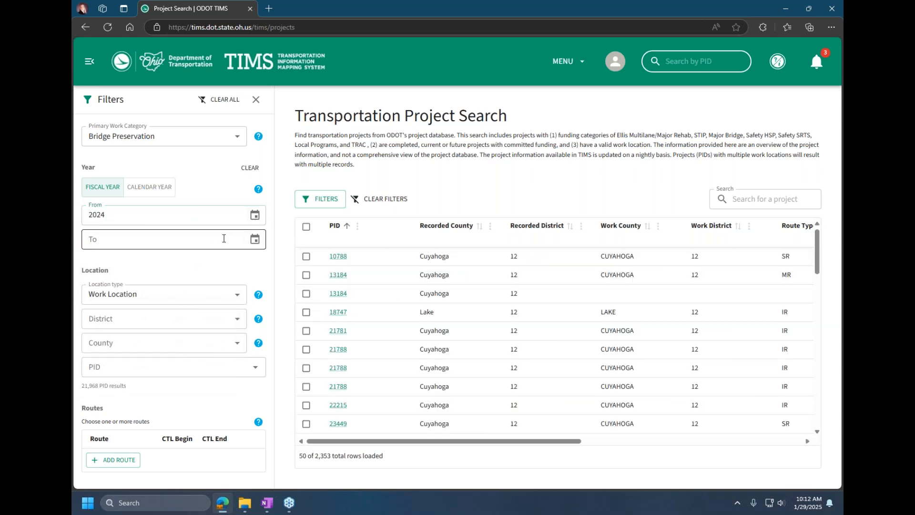
click(255, 239)
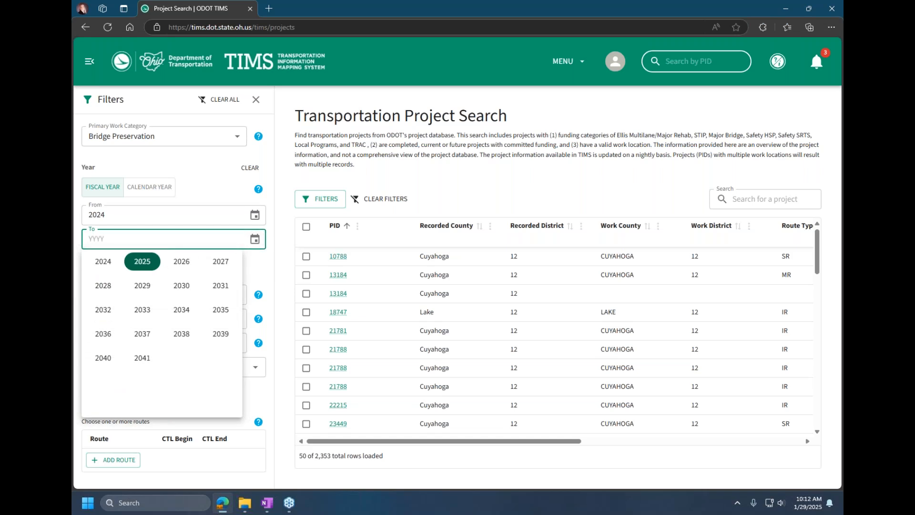
click(103, 261)
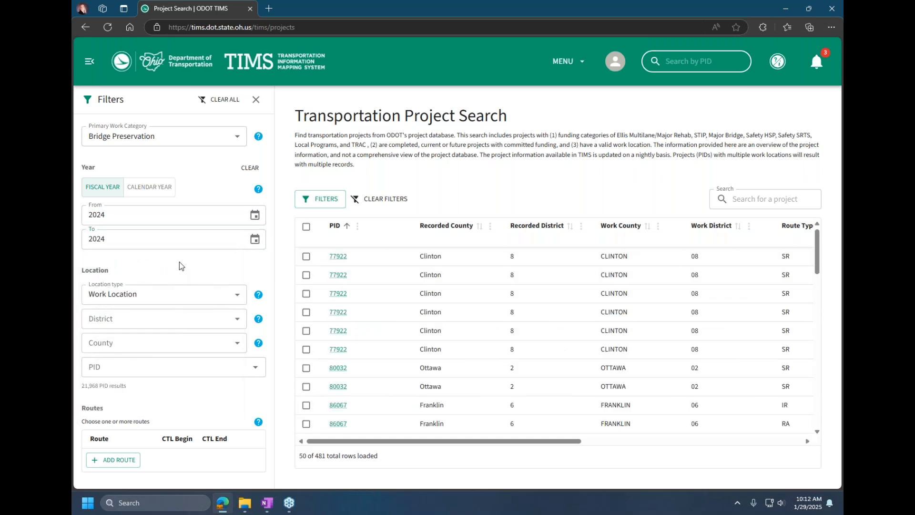
Step: Filter by Recorded Location in district 05 and view the primary locale counties offered without choosing one
click(199, 297)
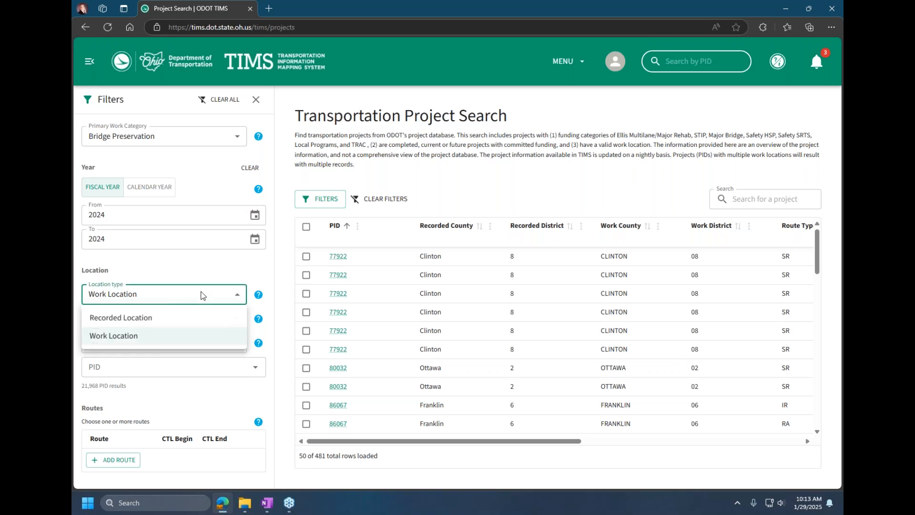
click(157, 324)
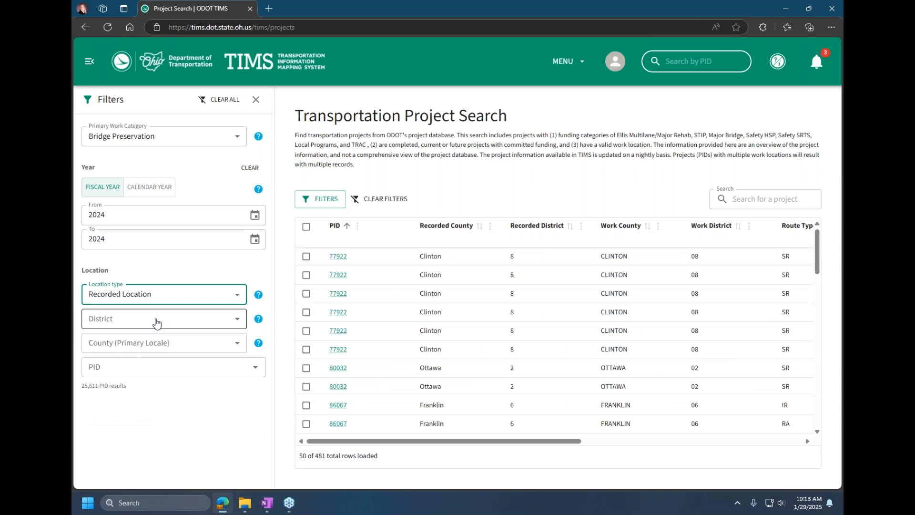
click(156, 324)
click(157, 323)
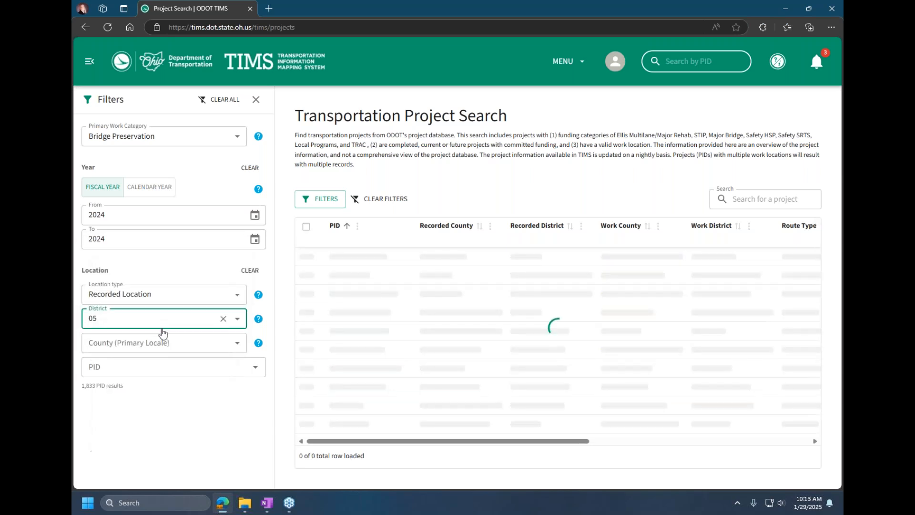
click(162, 341)
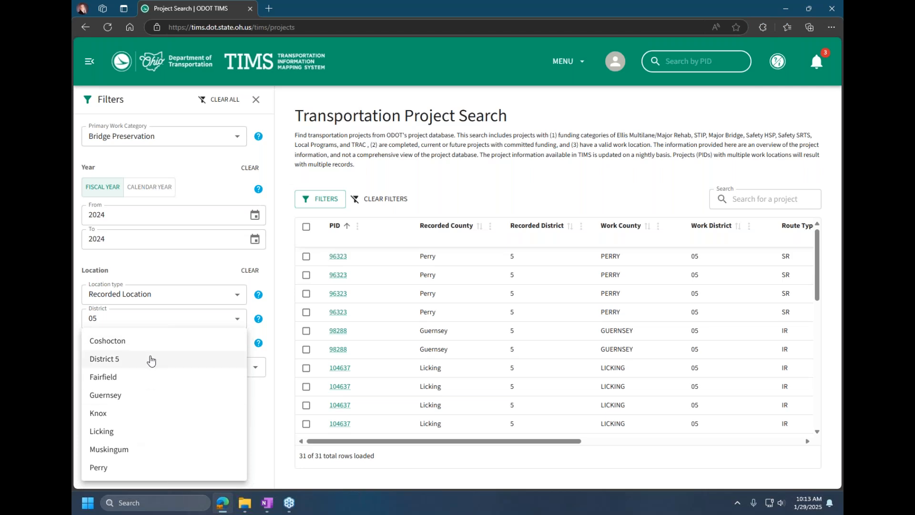
key(Escape)
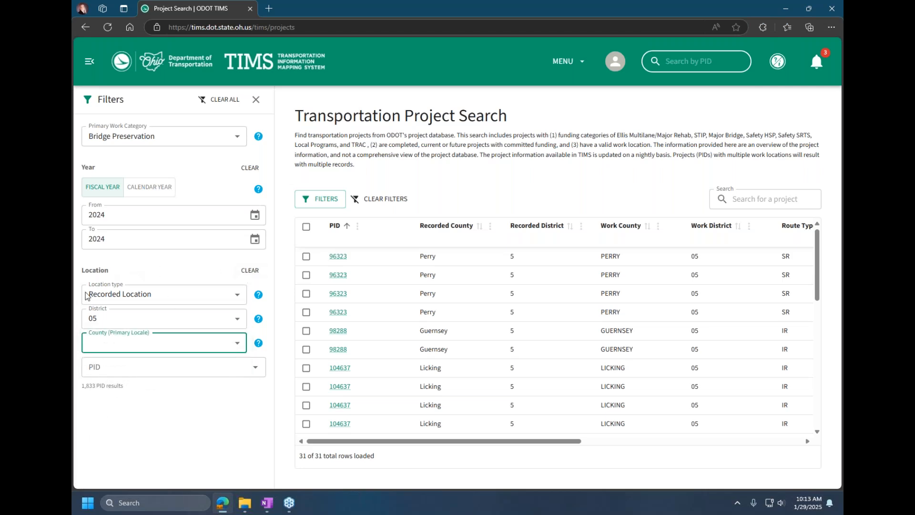
Step: Clear the district from the location filter and set the location type back to Work Location
click(250, 271)
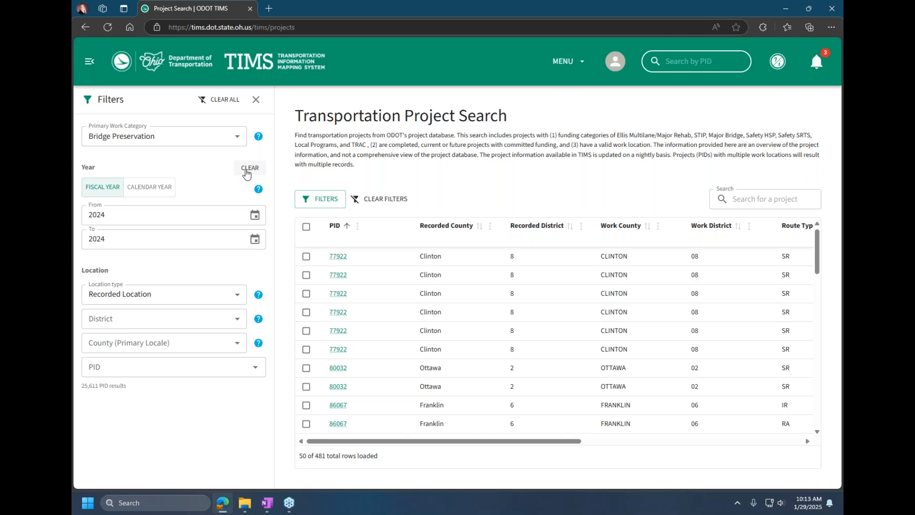
click(196, 294)
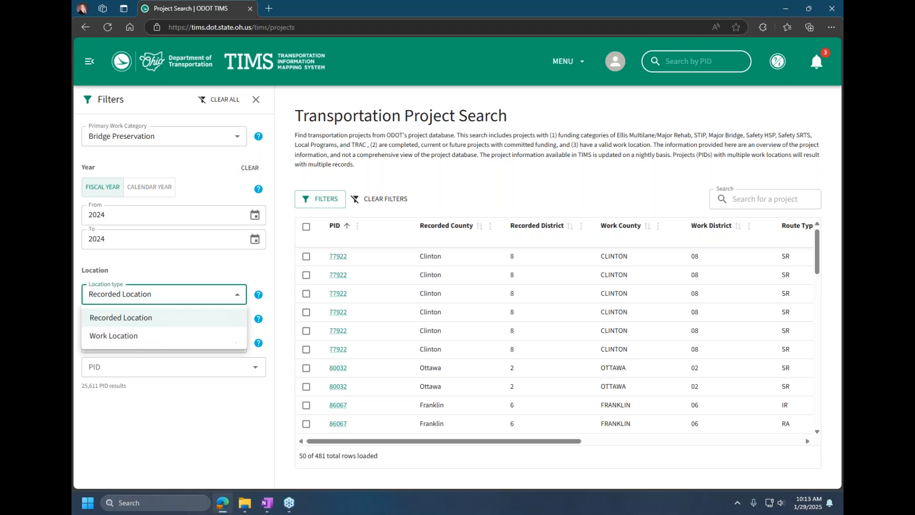
click(163, 335)
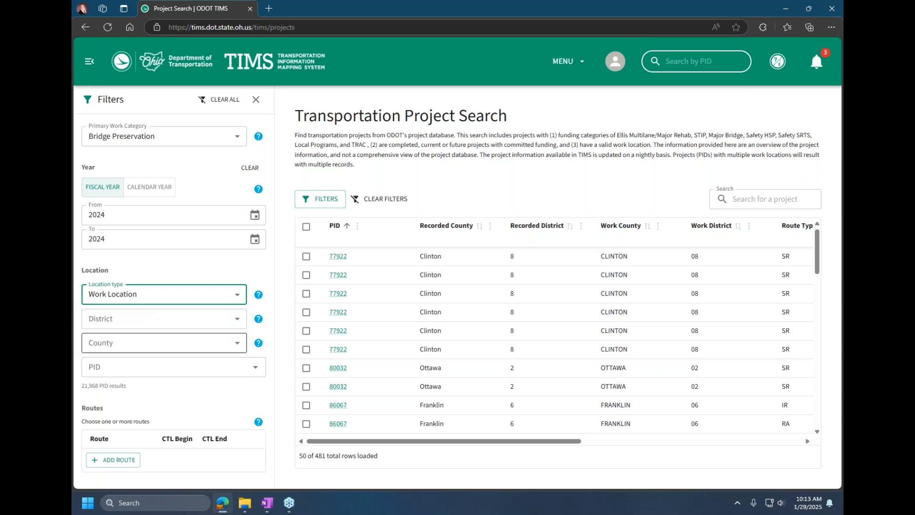
Step: Filter the projects by Union as the work location county, and clear the location filter again
click(183, 322)
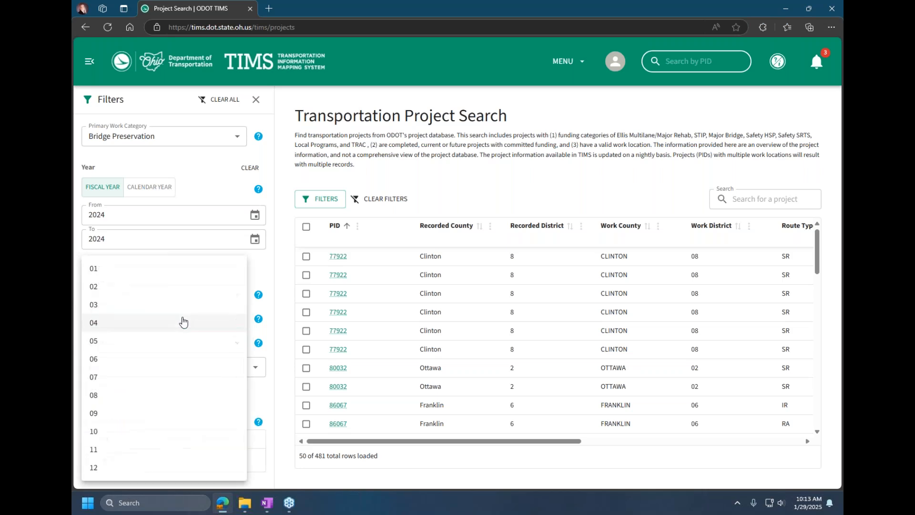
click(261, 275)
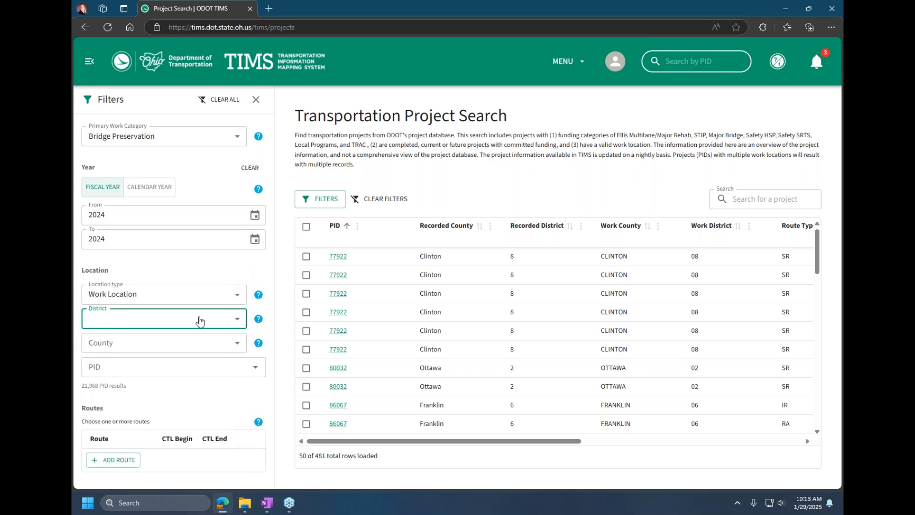
click(155, 346)
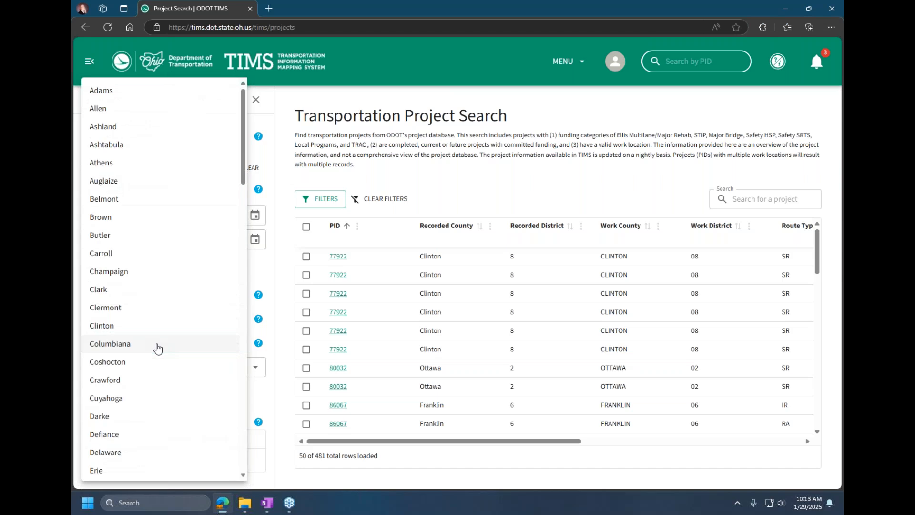
scroll(158, 348, down, 20)
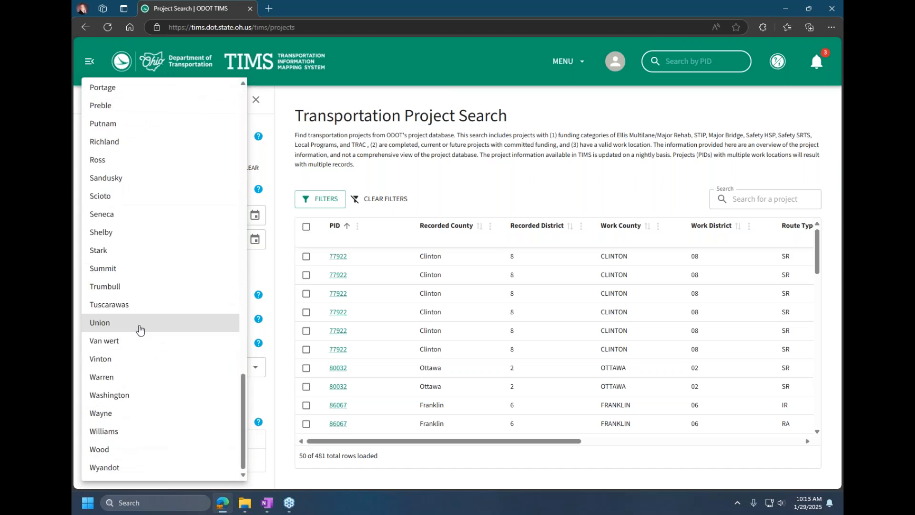
click(115, 323)
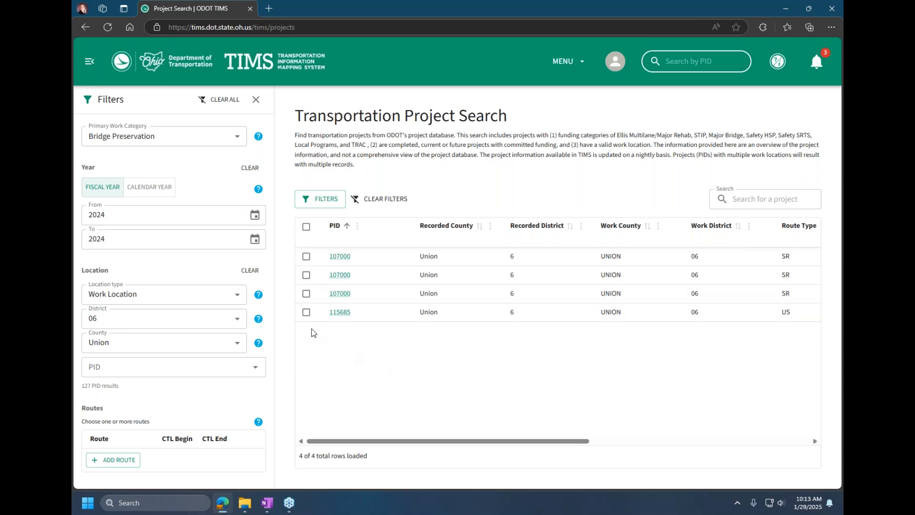
click(255, 273)
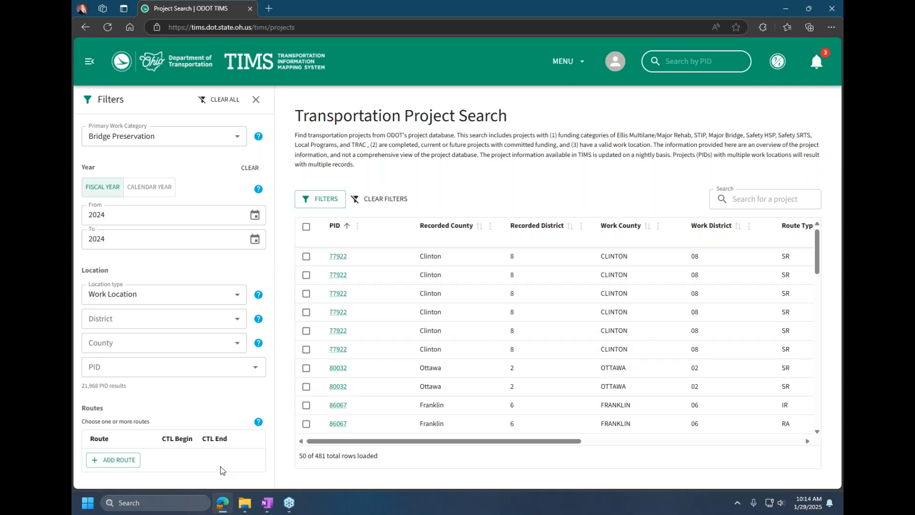
Step: Add route SUNIUS00033**C as a route filter with CTL begin 0 and CTL end 25.122
click(118, 460)
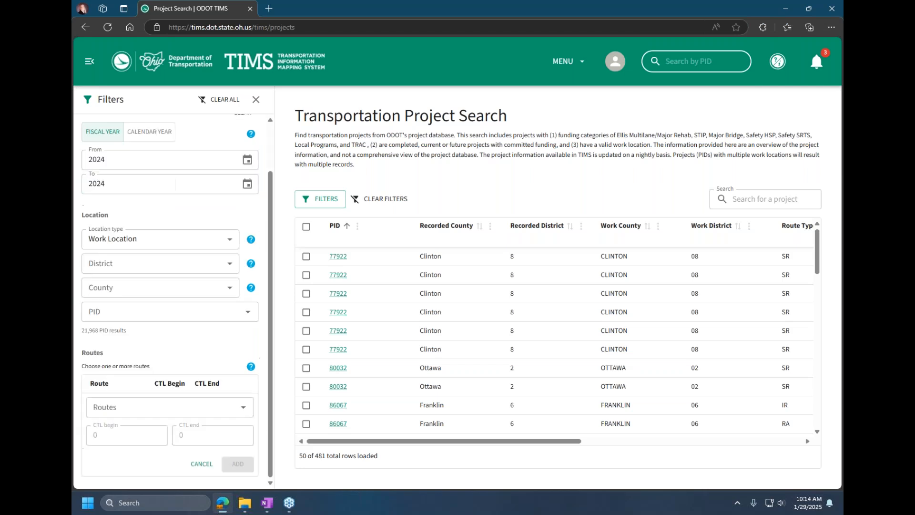
click(133, 406)
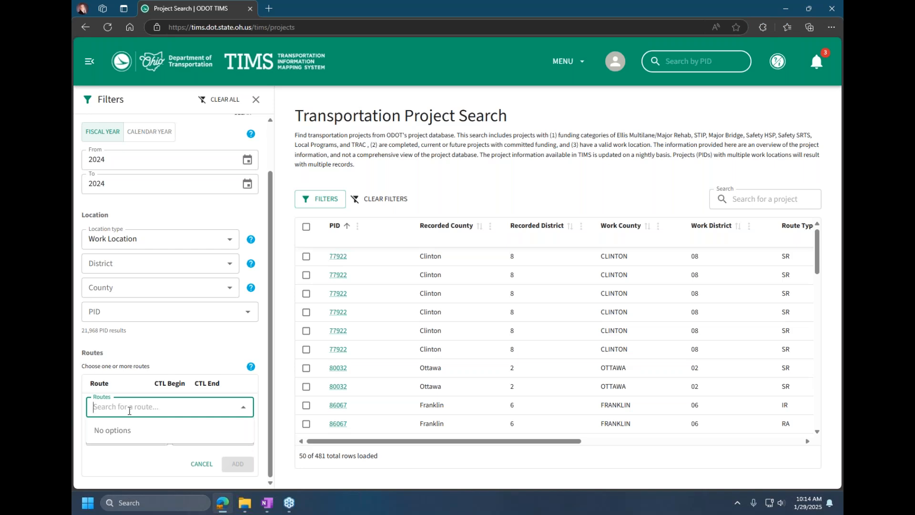
text(un)
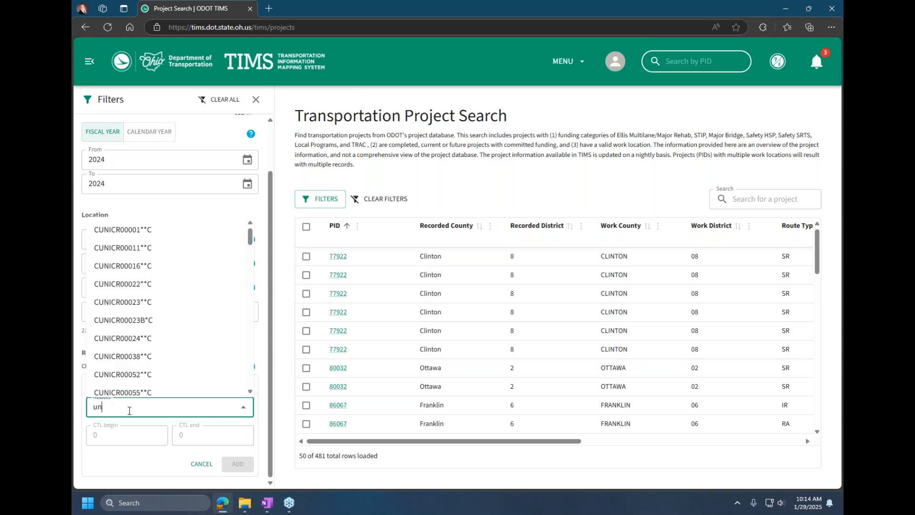
text(ius)
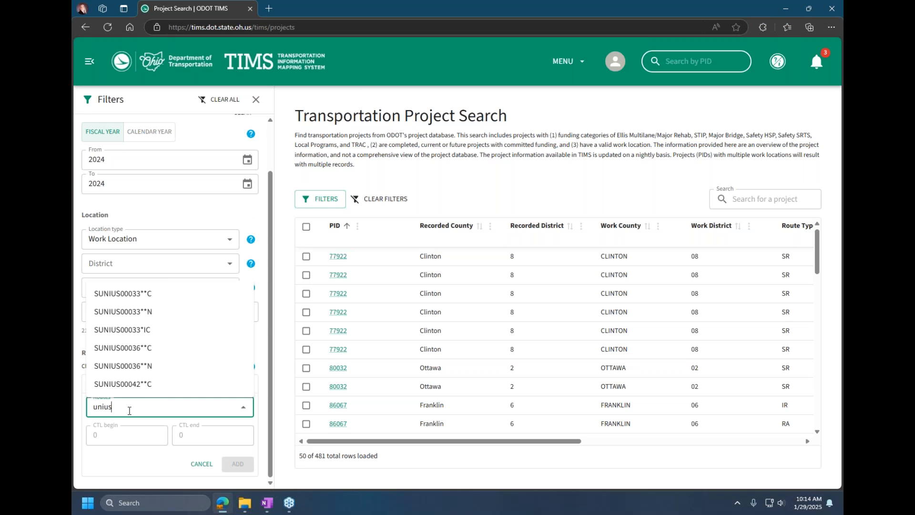
text(00033)
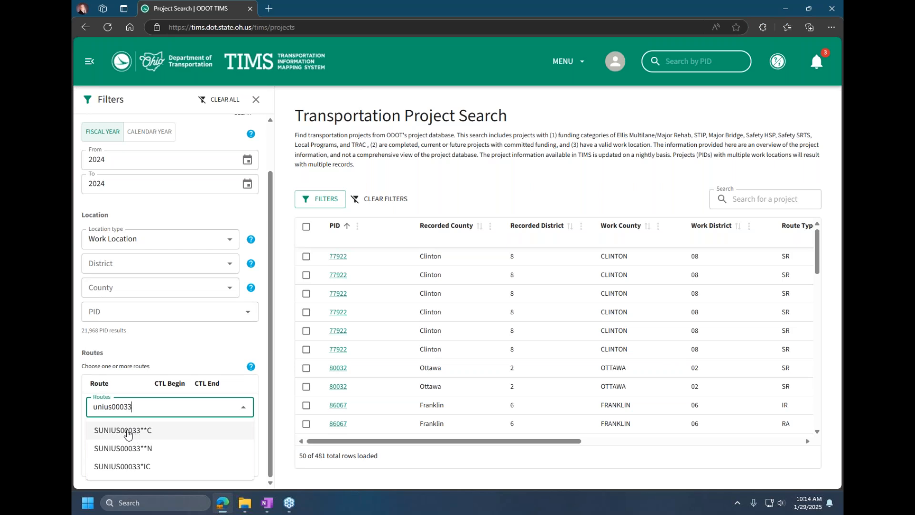
click(127, 431)
click(127, 434)
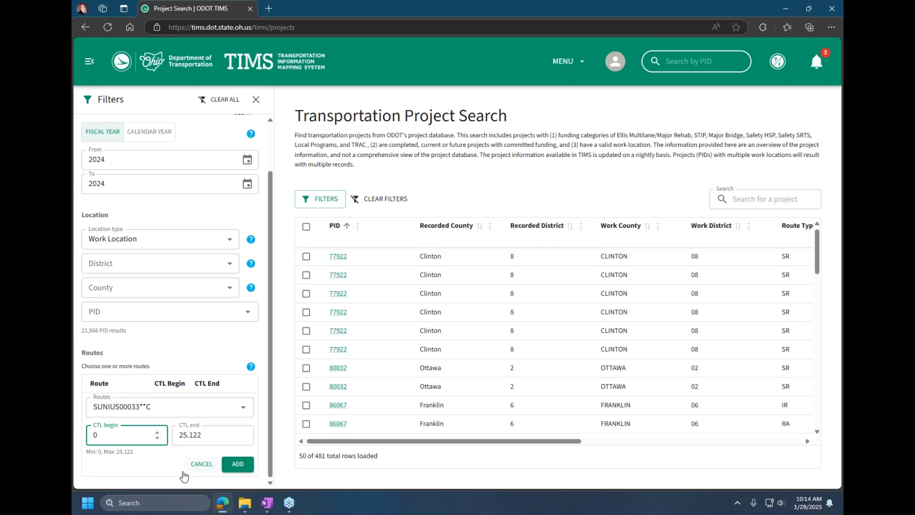
click(237, 466)
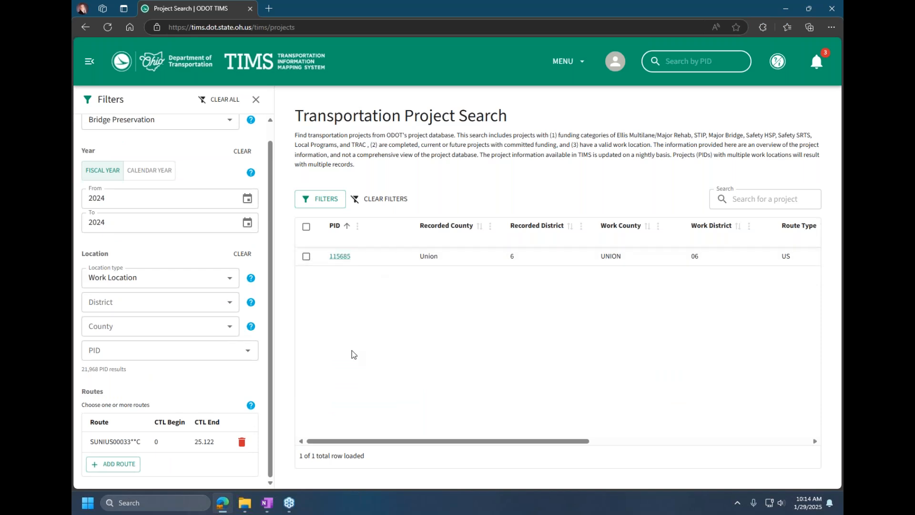
Step: Add a second route filter for SDELSR00750**C over its full CTL range of 0 to 9.685
click(122, 465)
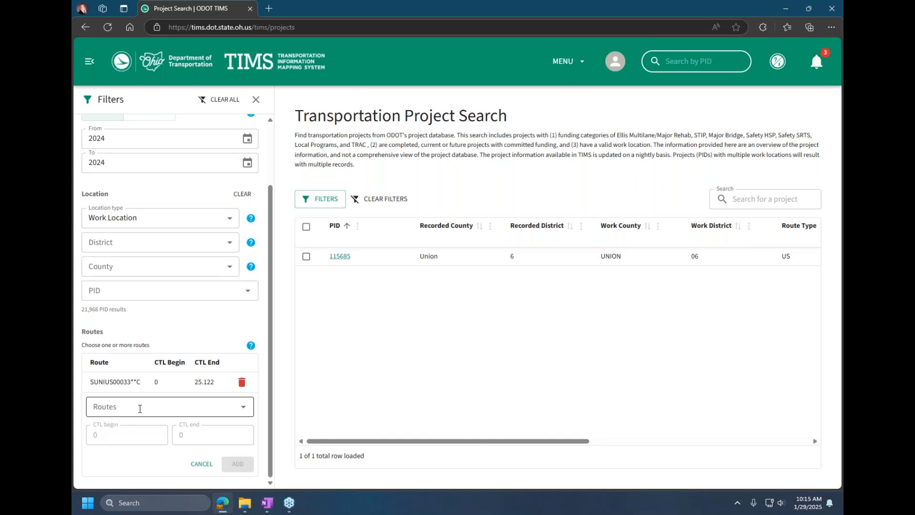
click(139, 409)
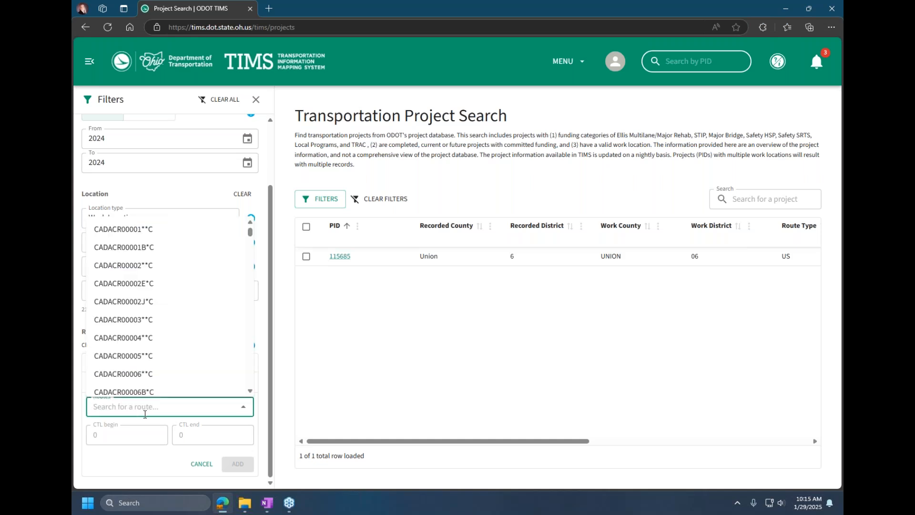
text(00750)
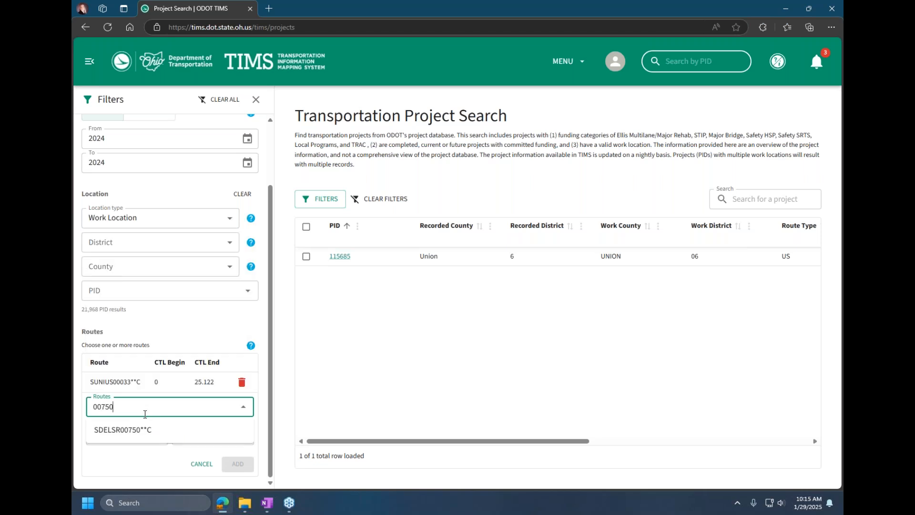
click(107, 434)
click(237, 463)
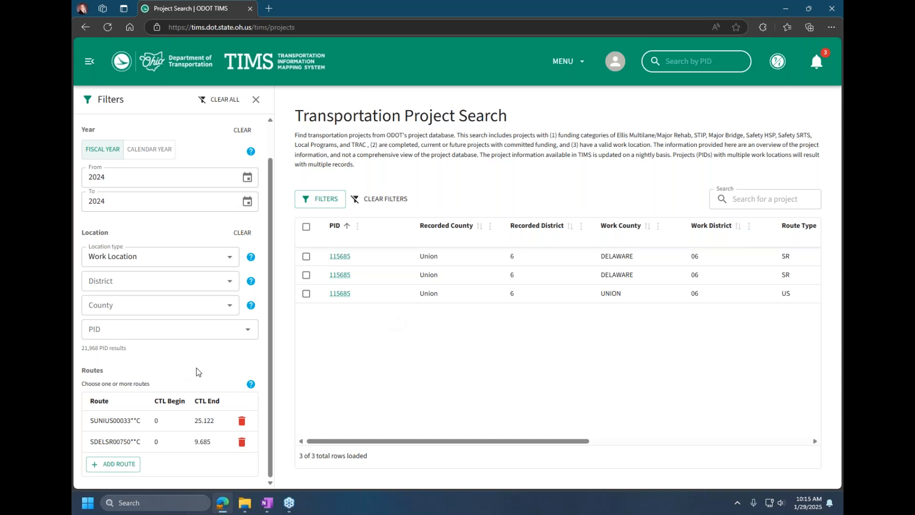
Step: Remove the SUNIUS00033**C and SDELSR00750**C route filters from the project search
triple_click(732, 198)
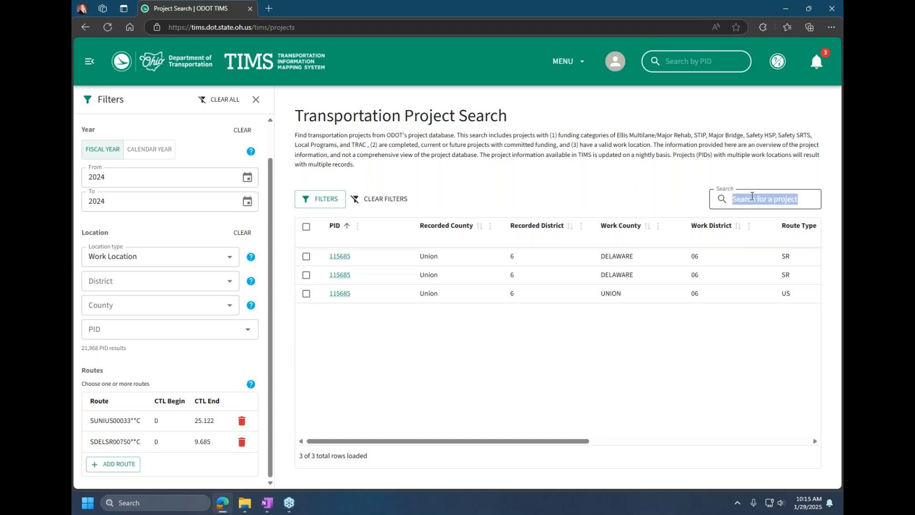
click(751, 195)
click(243, 421)
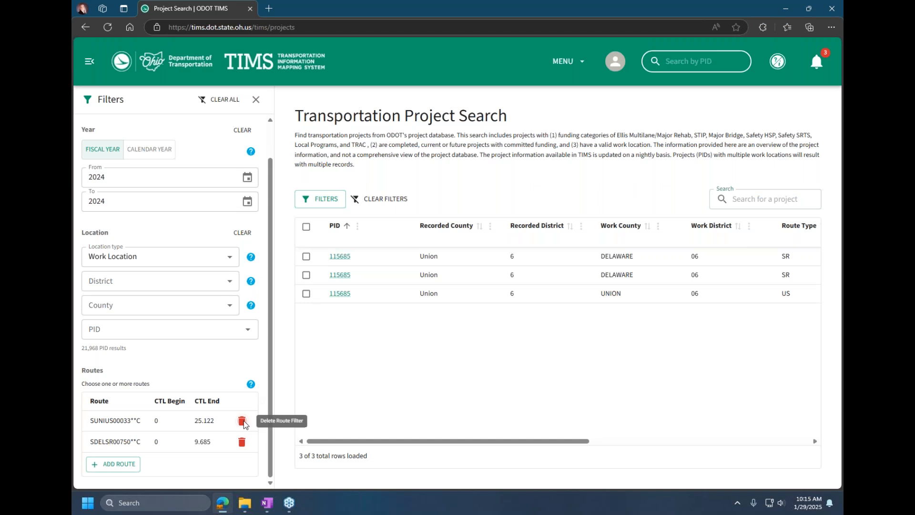
click(244, 440)
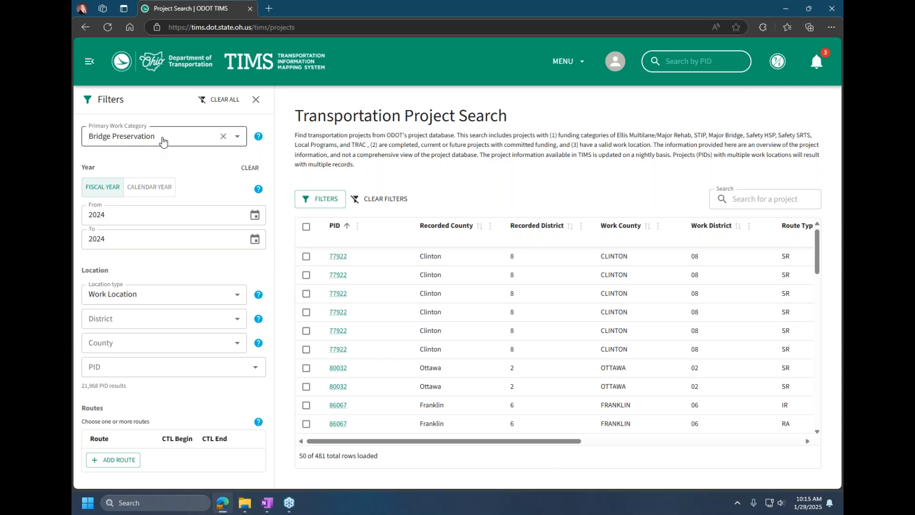
Step: Search the filtered projects for 00033 and sort the results by route type in ascending order
click(753, 202)
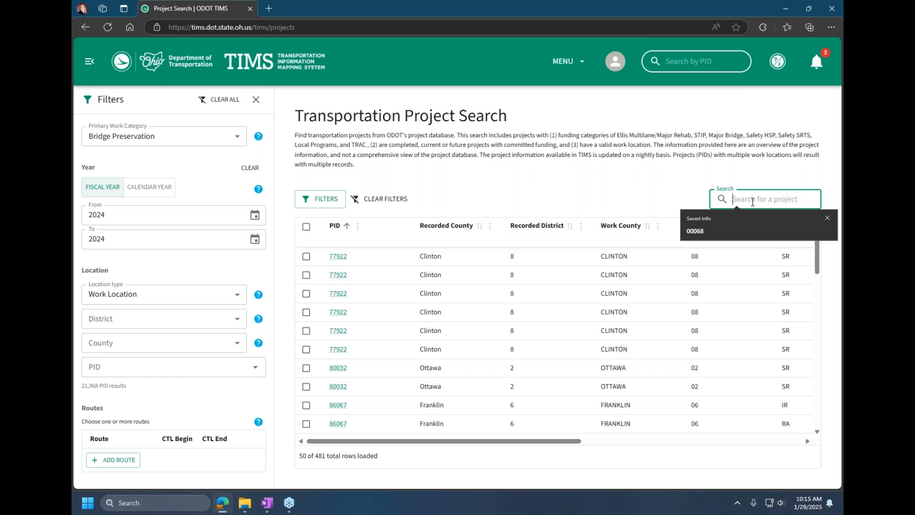
text(0)
text(0033)
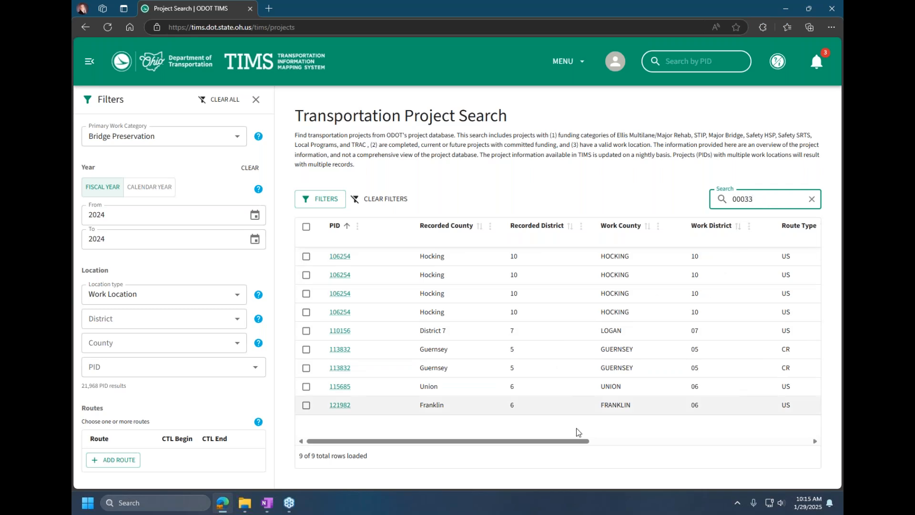
drag(566, 440, 675, 438)
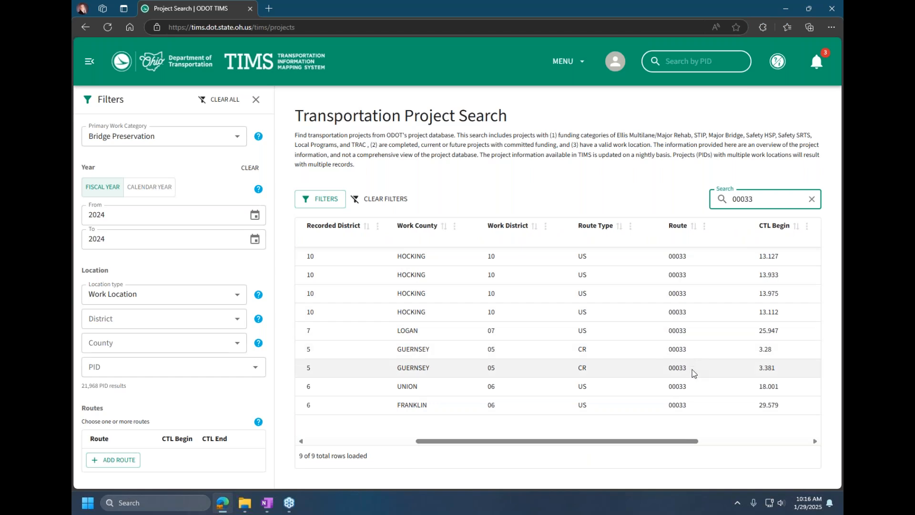
drag(676, 439, 690, 451)
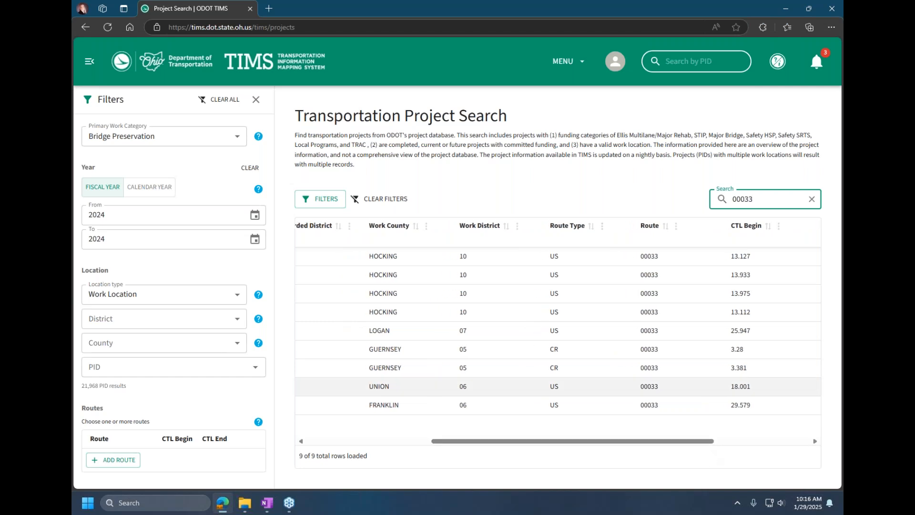
click(562, 230)
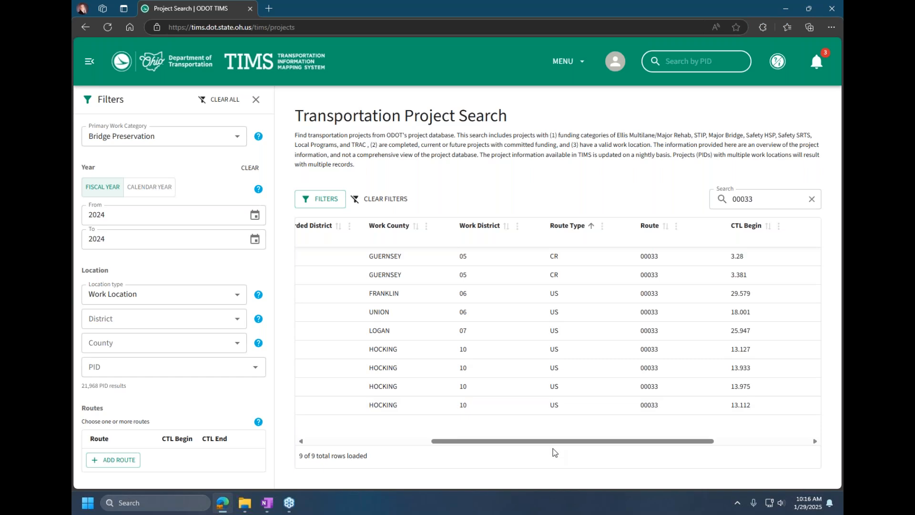
Step: Select the US route rows: PIDs 121982, 115685 and 110156, plus all four rows of PID 106254
drag(556, 440, 387, 449)
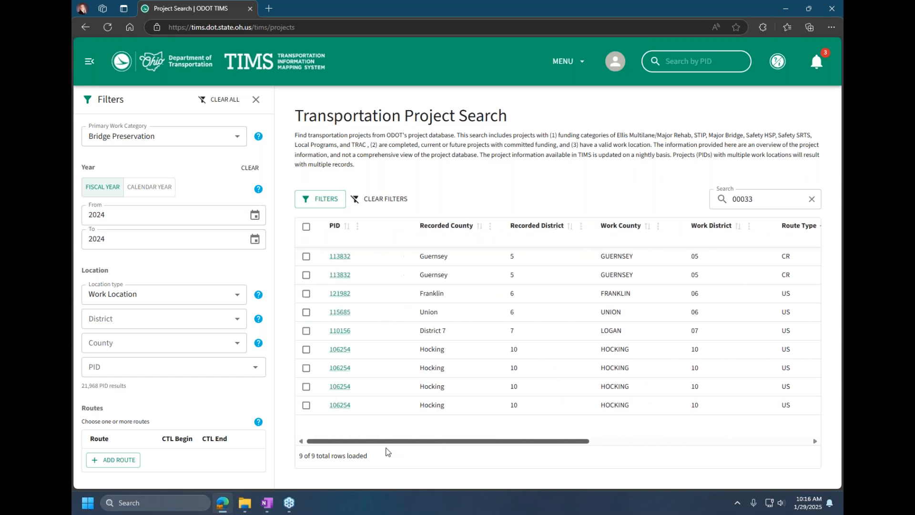
click(306, 293)
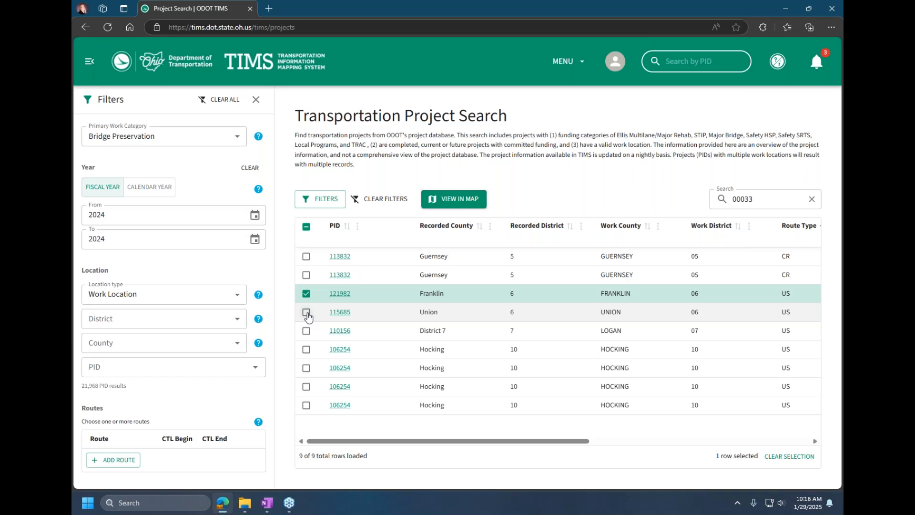
click(306, 312)
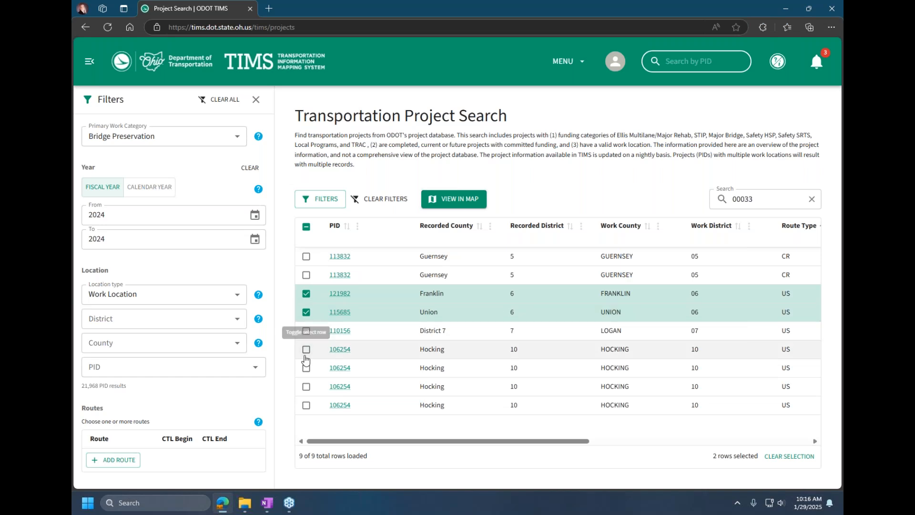
click(306, 331)
click(306, 350)
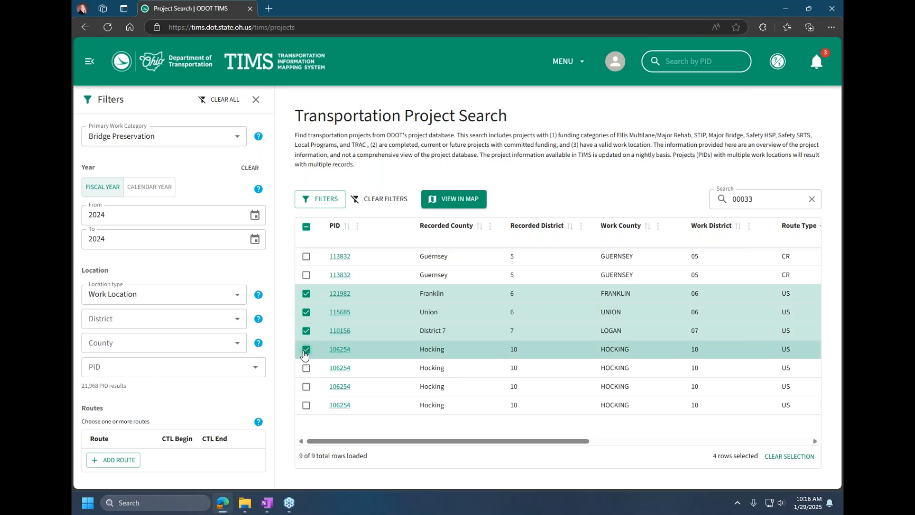
click(306, 386)
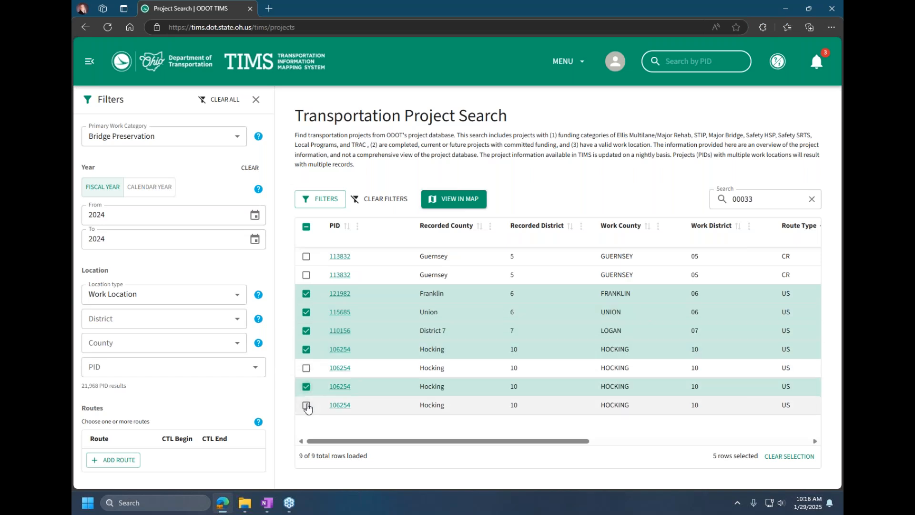
click(306, 404)
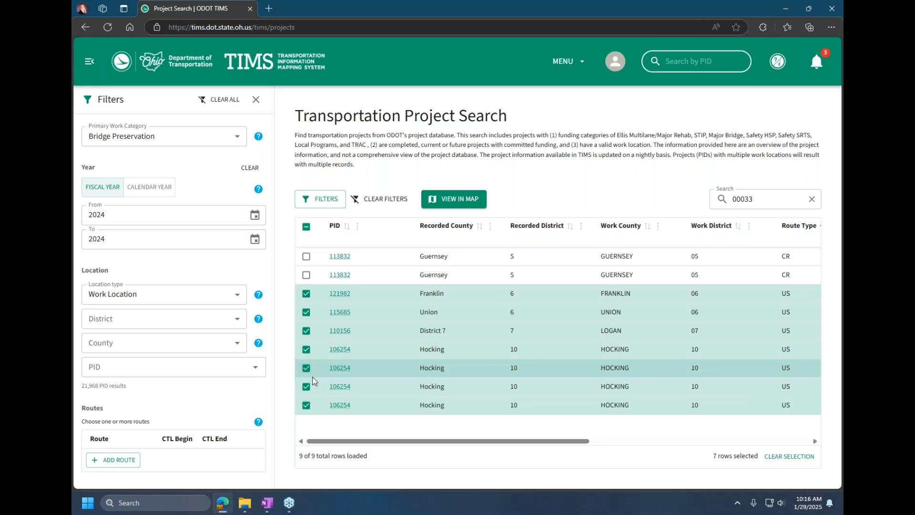
click(307, 368)
Step: Select all loaded rows except the two Guernsey rows of PID 113832 and view the selected projects in the map
click(306, 228)
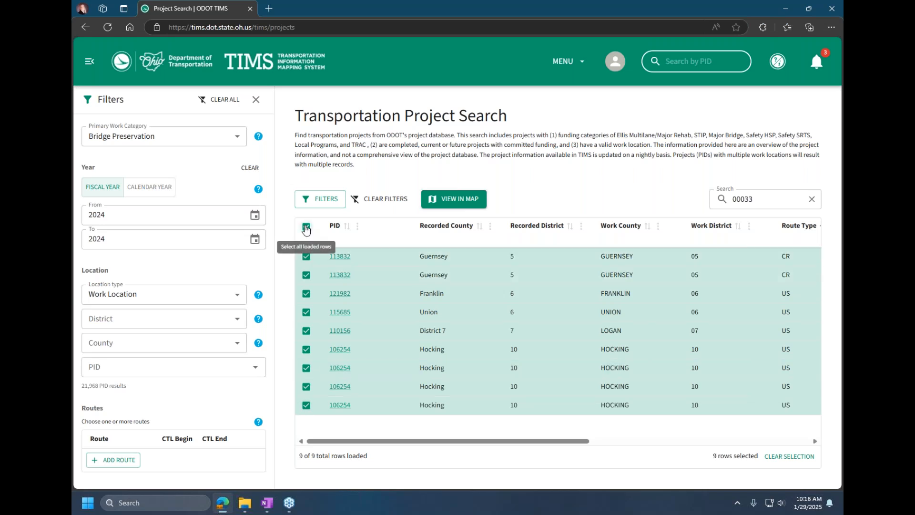
click(306, 256)
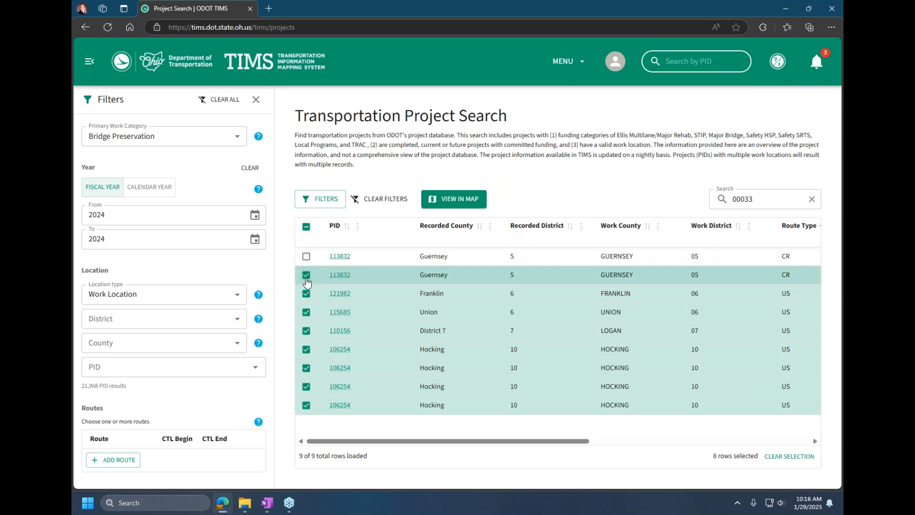
click(306, 275)
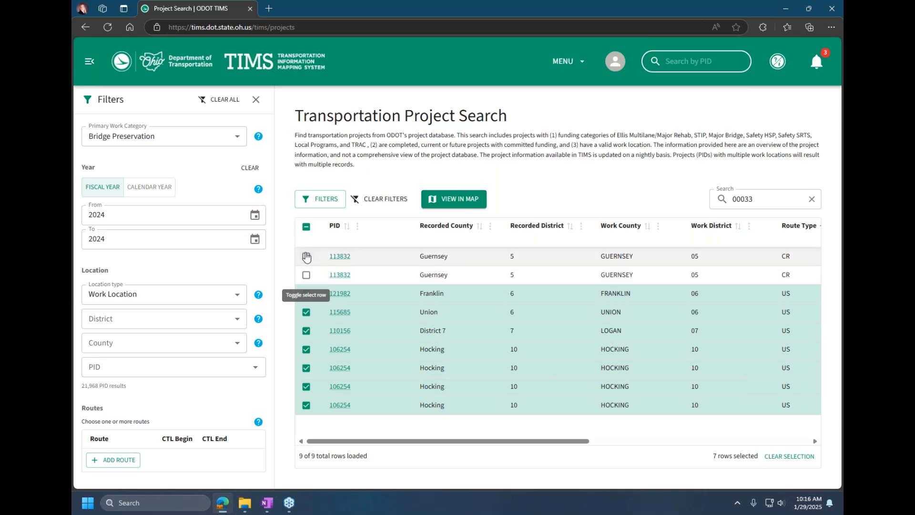
click(467, 203)
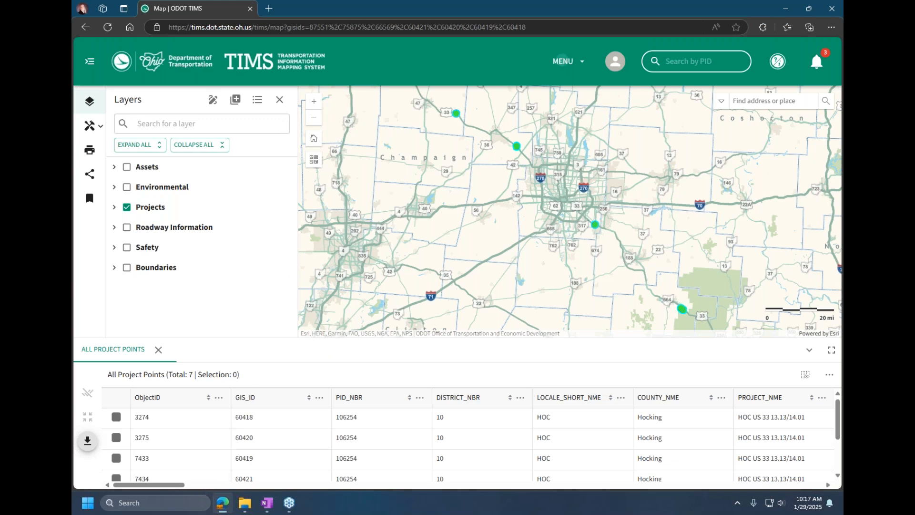
Step: Return to the Project Search, look up PID 115685 and select all of its result rows
click(563, 61)
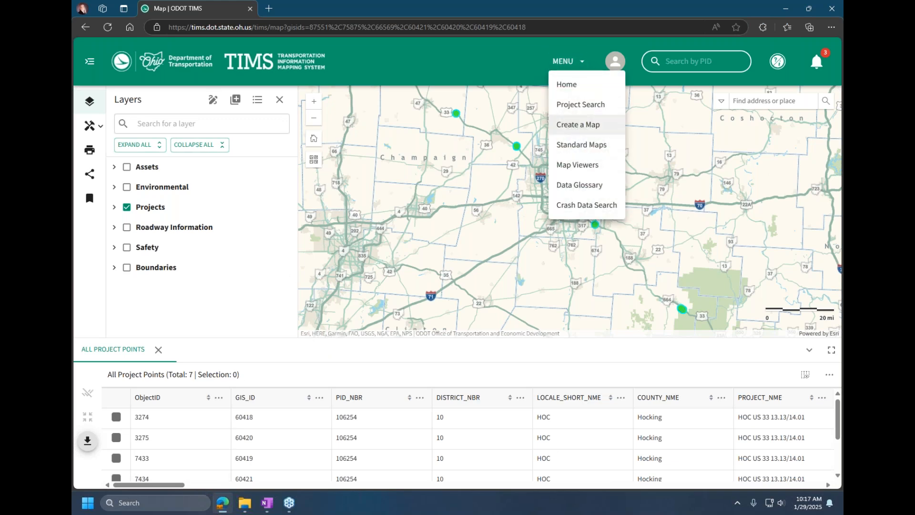
click(562, 108)
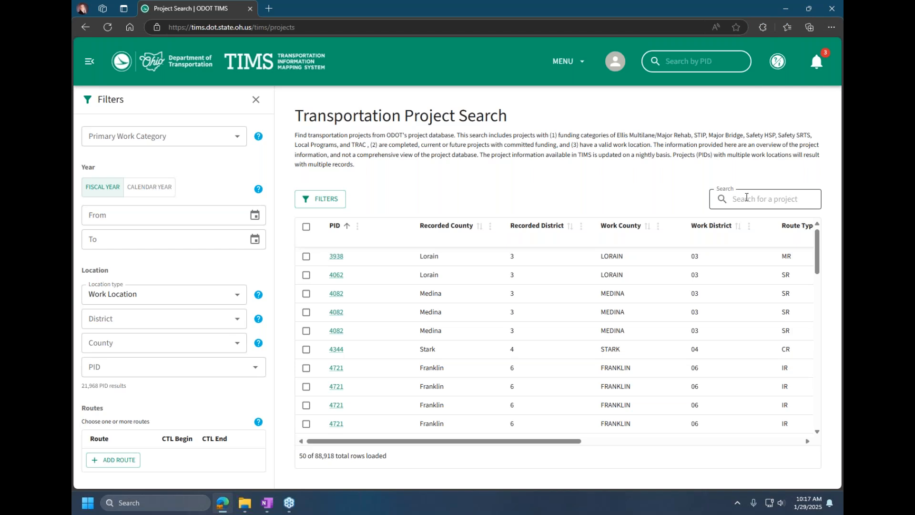
click(706, 62)
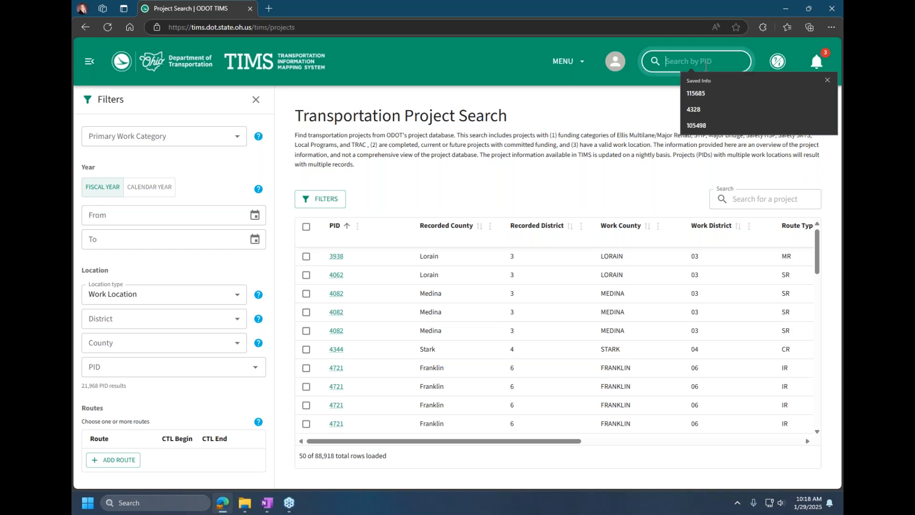
click(695, 93)
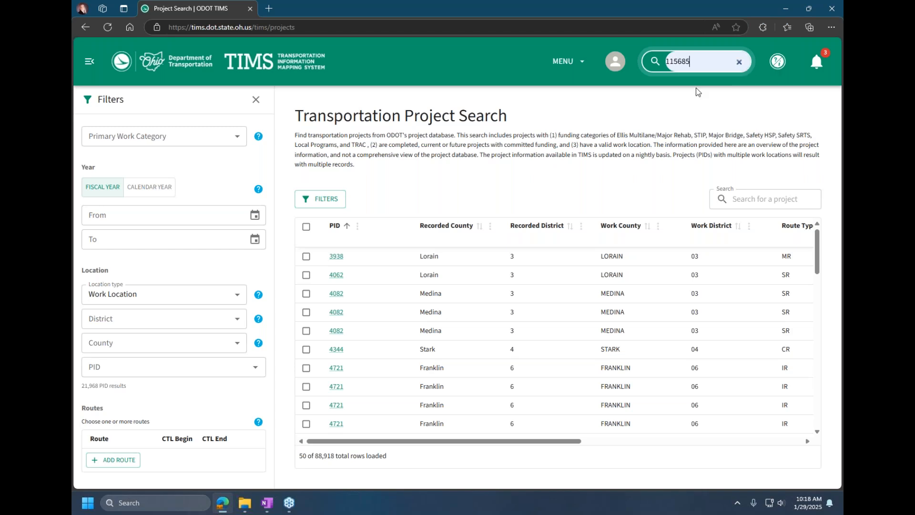
key(Return)
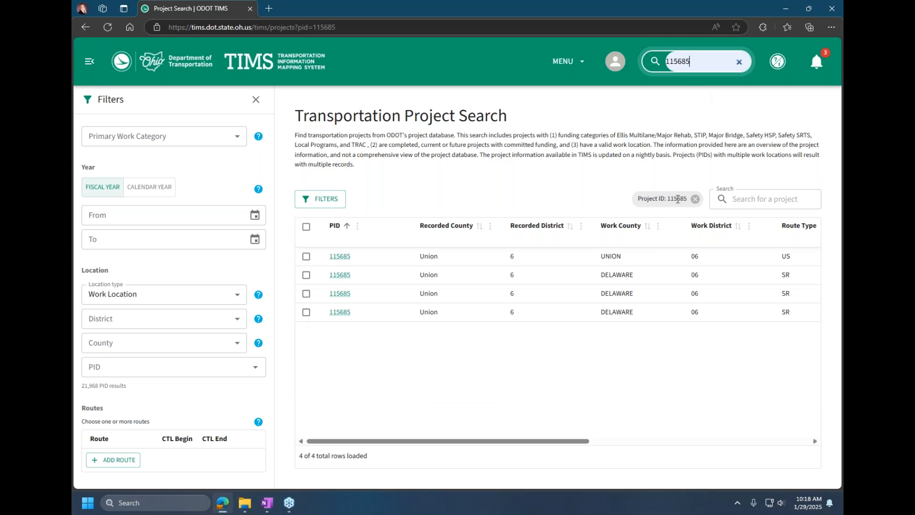
drag(560, 445, 521, 437)
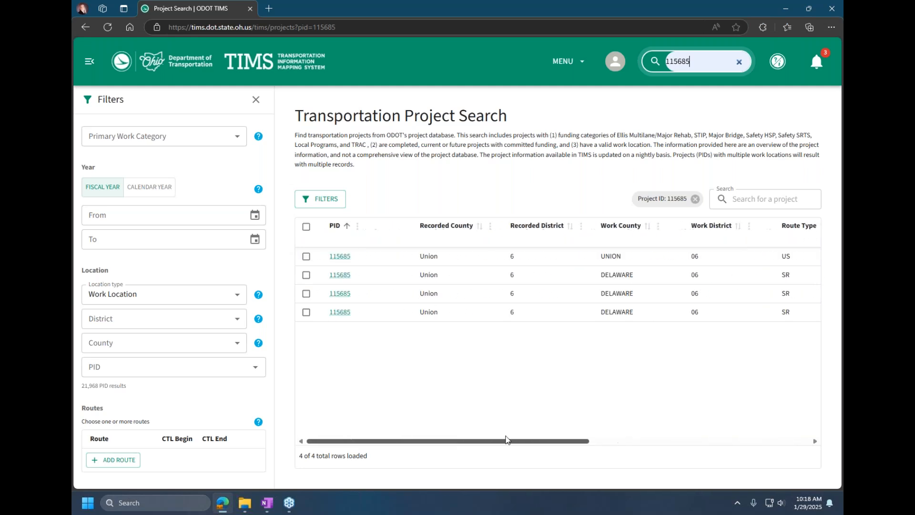
click(306, 226)
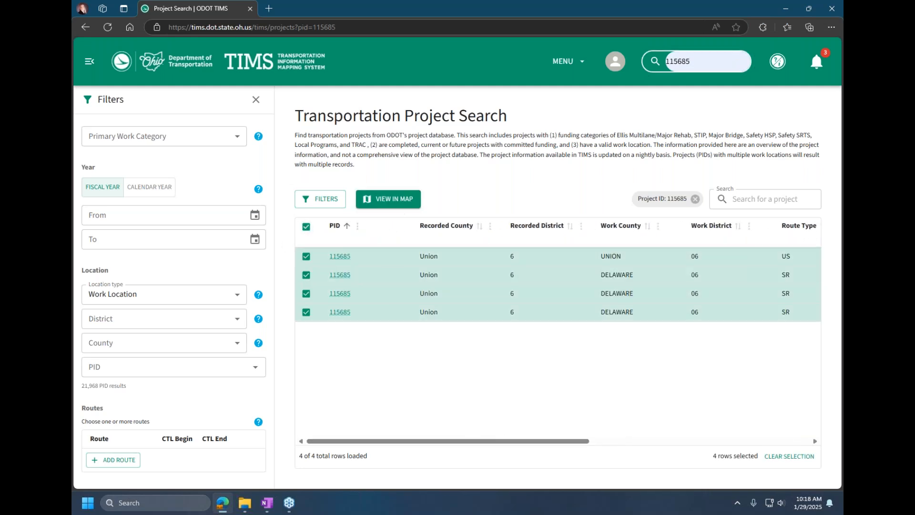
Step: View the selected PID 115685 rows in the map and examine their All Project Points and All Projects Linear tables, including the route columns
click(396, 200)
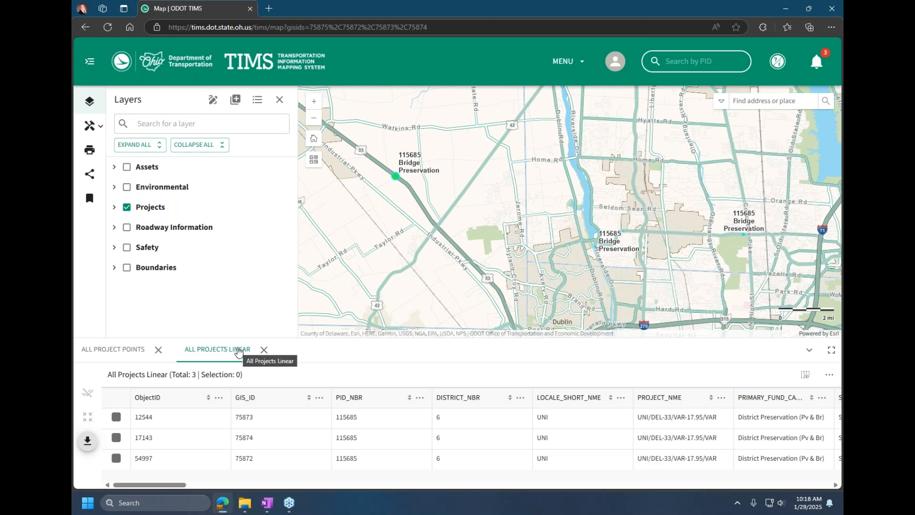
click(117, 350)
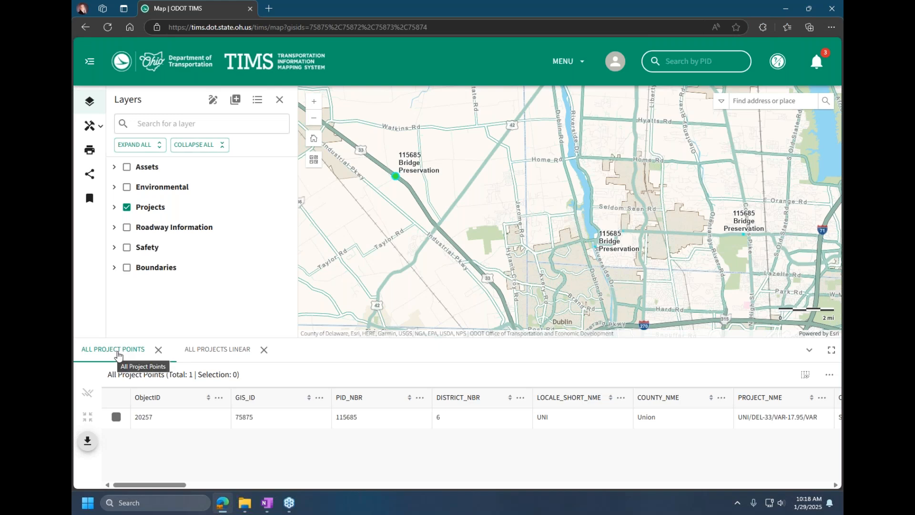
click(208, 353)
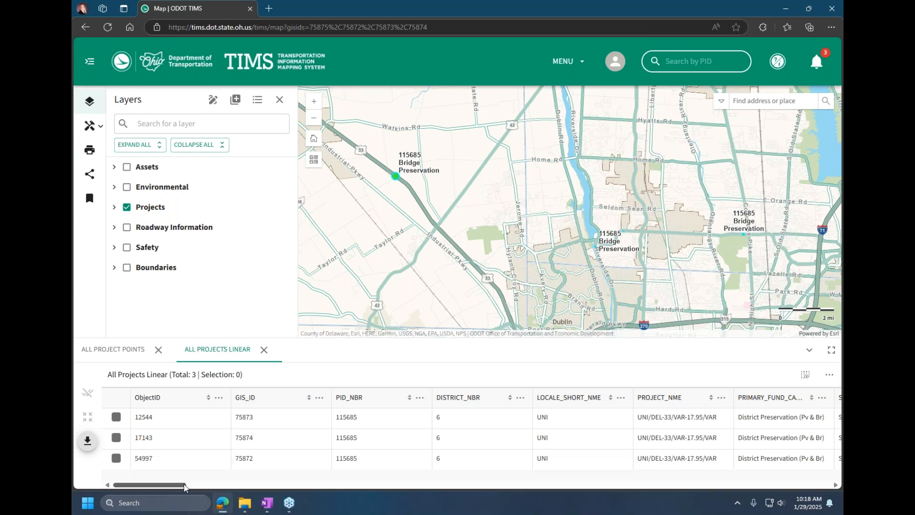
drag(179, 486, 523, 481)
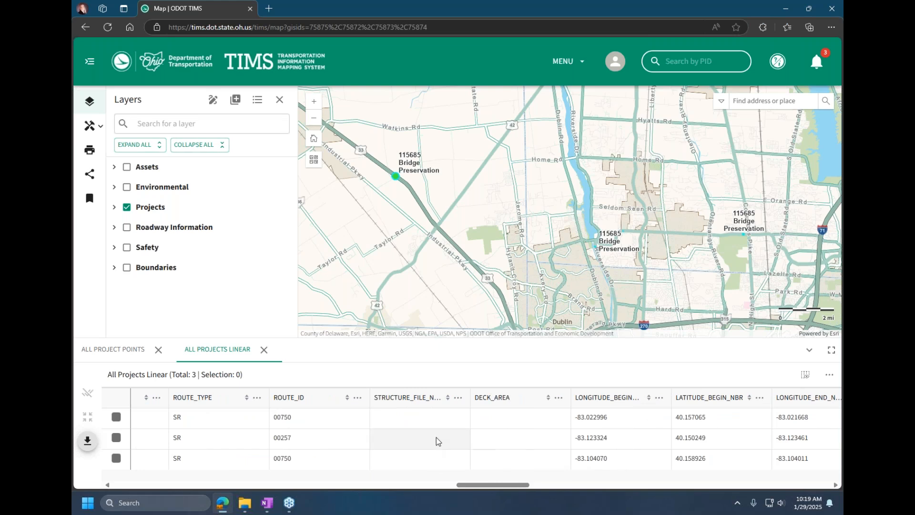
Step: Inspect the attribute details of the PID 115685 point on route 33 and expand the Projects layer group
right_click(396, 179)
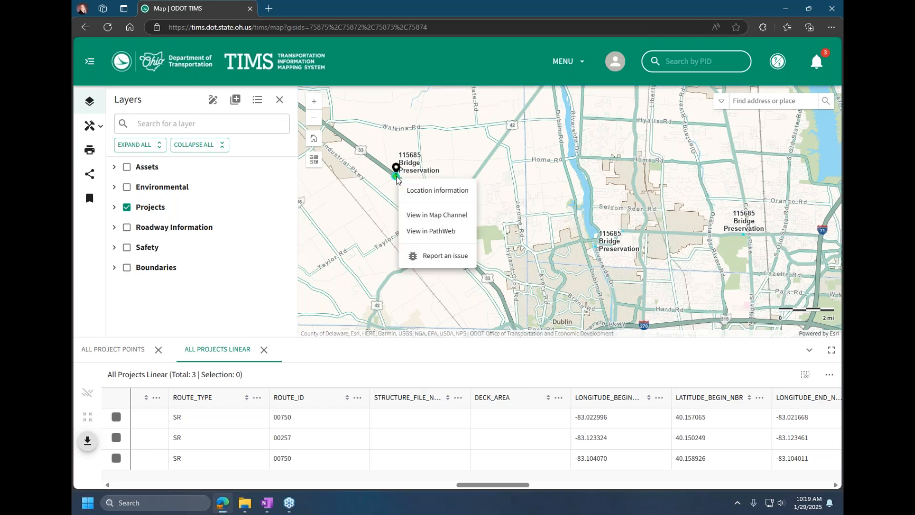
click(396, 178)
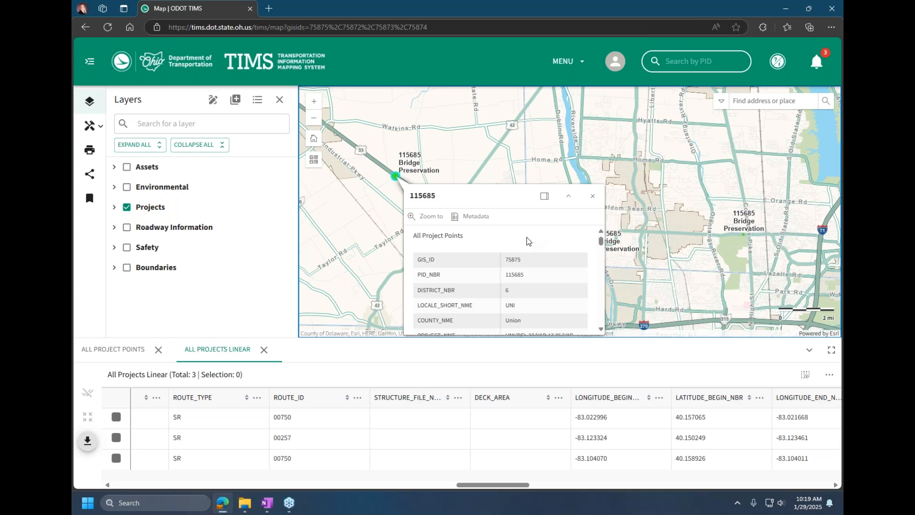
click(596, 199)
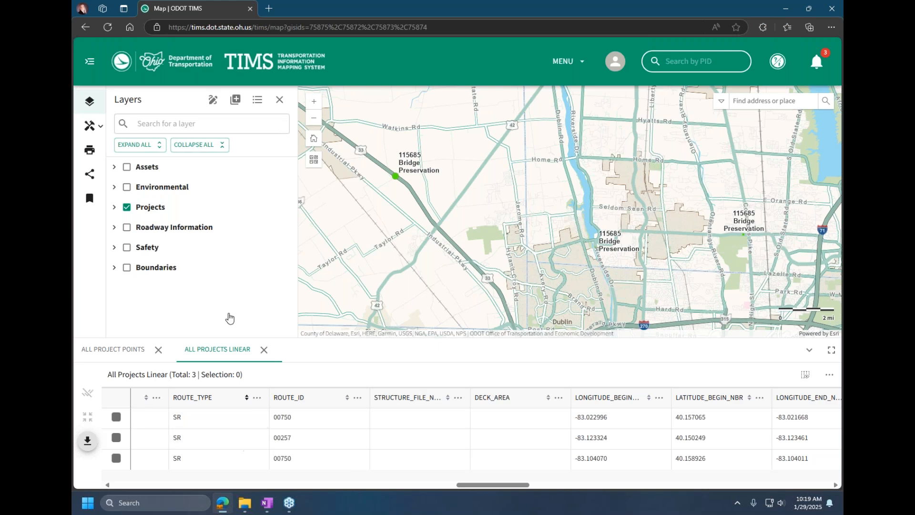
click(114, 208)
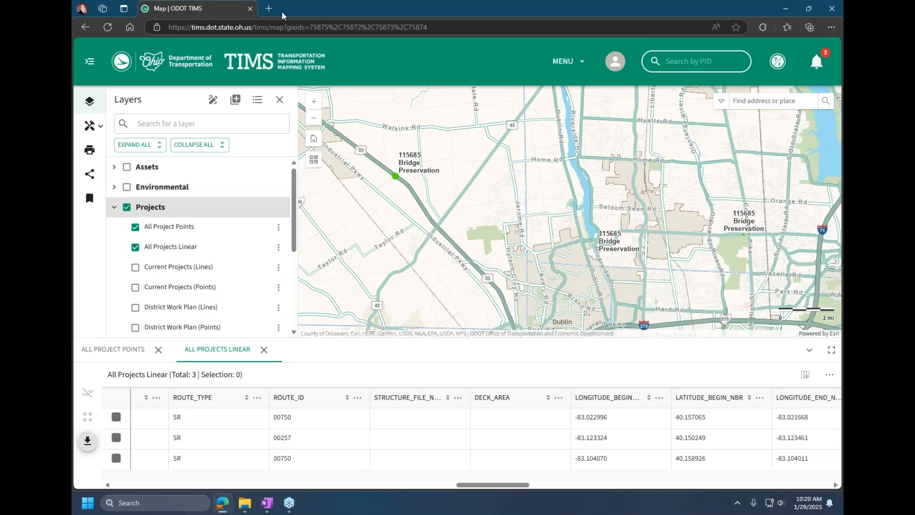
Step: Open Create a Map from the TIMS home page and reset the map to its default extent after zooming in
click(283, 64)
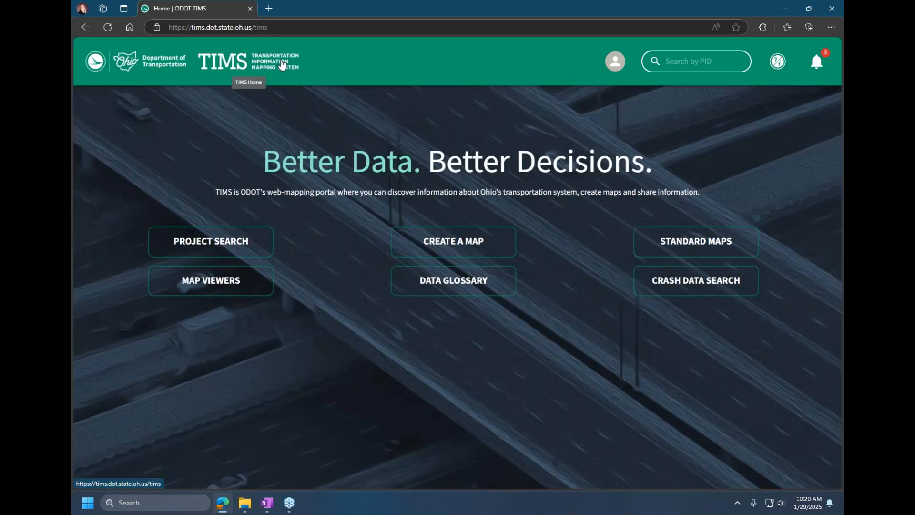
click(440, 239)
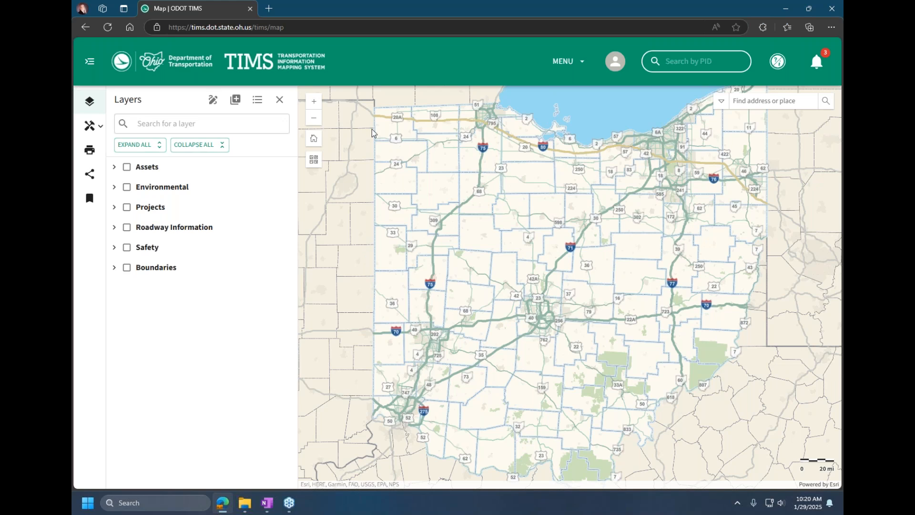
click(314, 102)
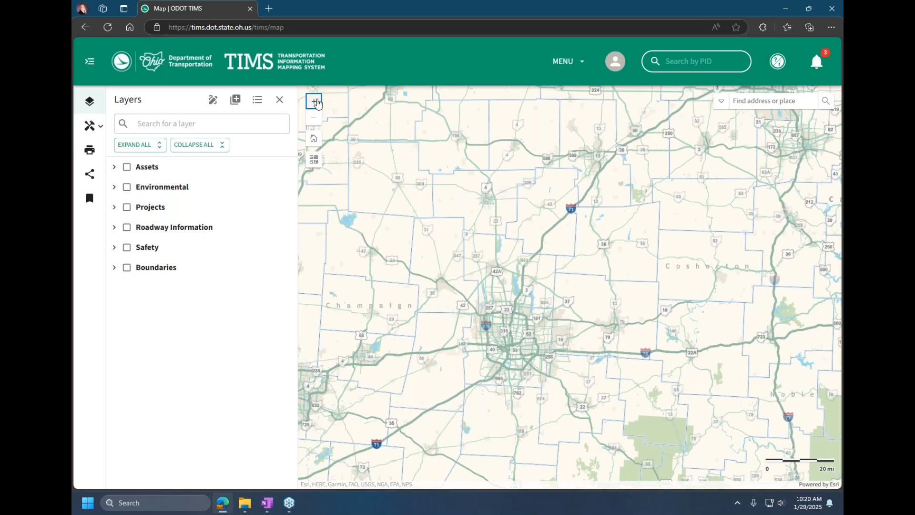
click(314, 102)
click(314, 138)
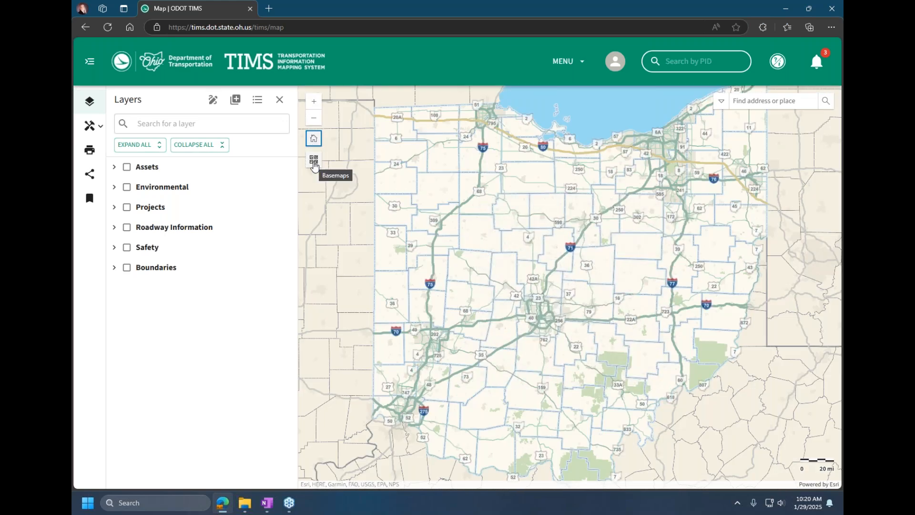
Step: Try the Topographic, Streets and Light Gray Canvas basemaps on the statewide map
click(314, 164)
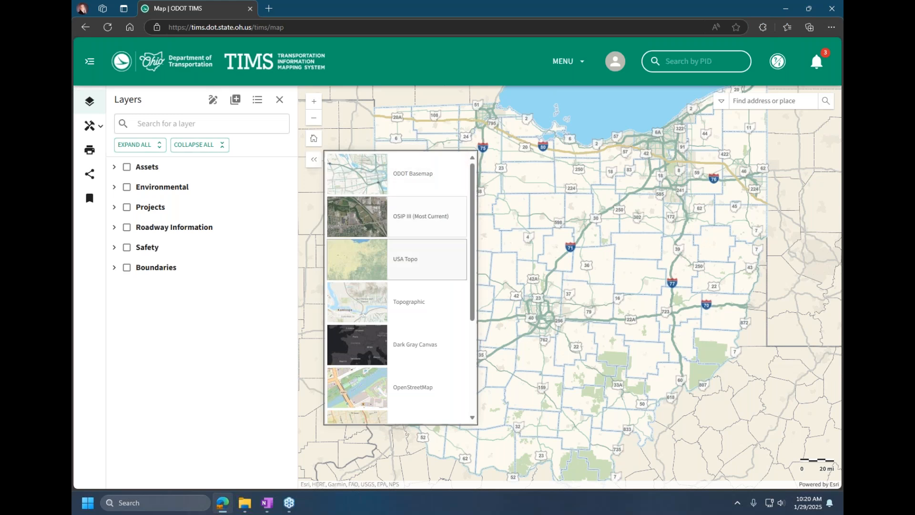
click(365, 308)
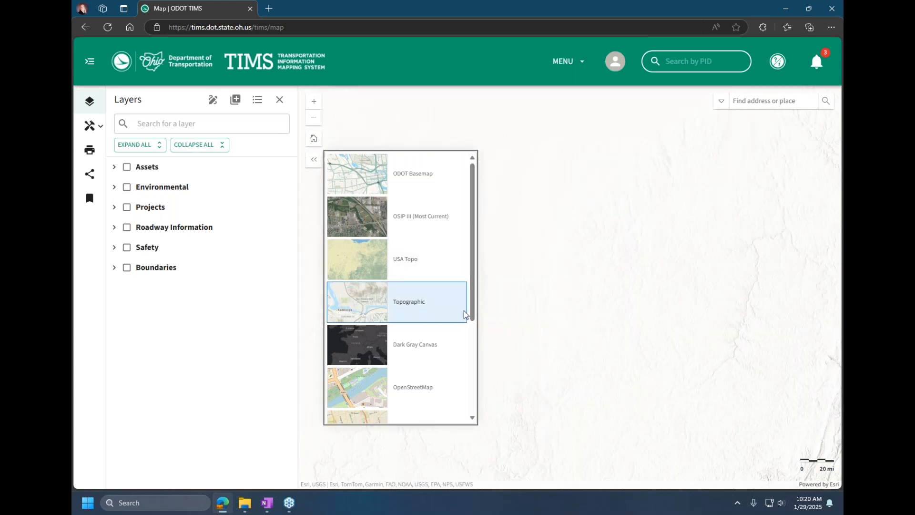
scroll(439, 371, down, 2)
click(377, 374)
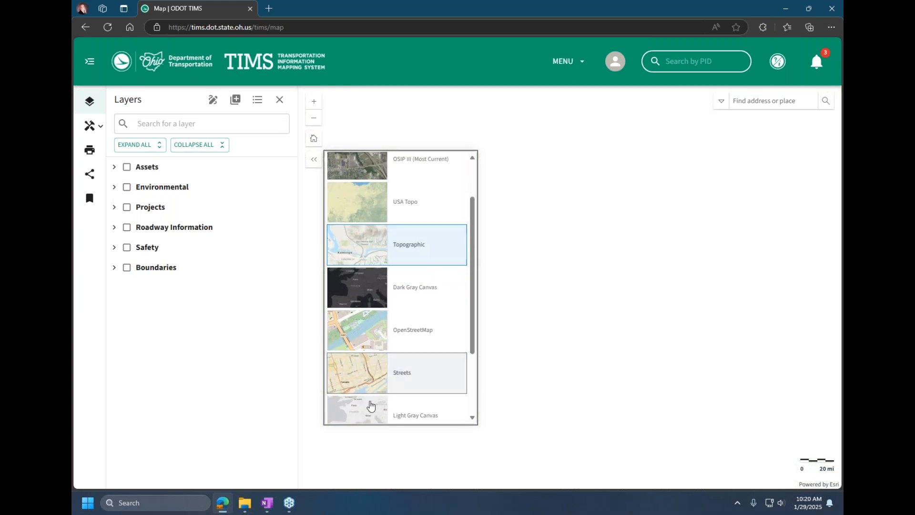
click(373, 410)
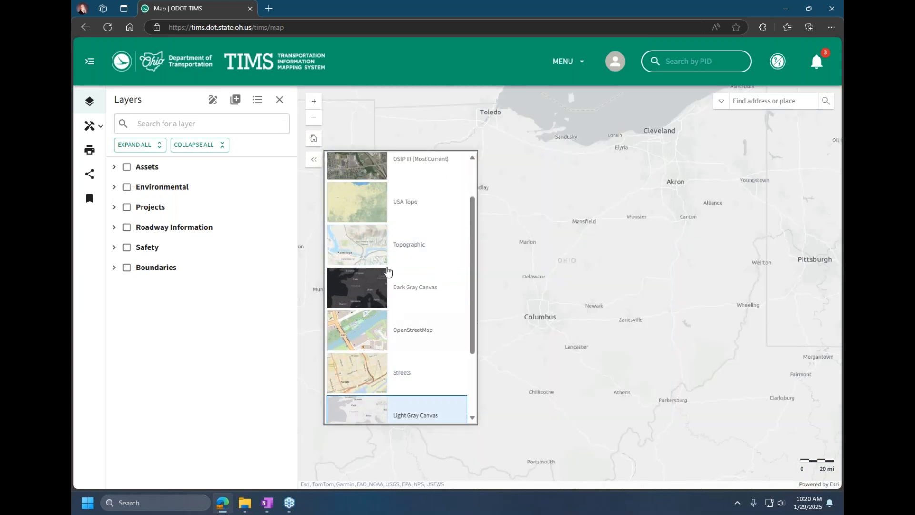
scroll(439, 238, up, 2)
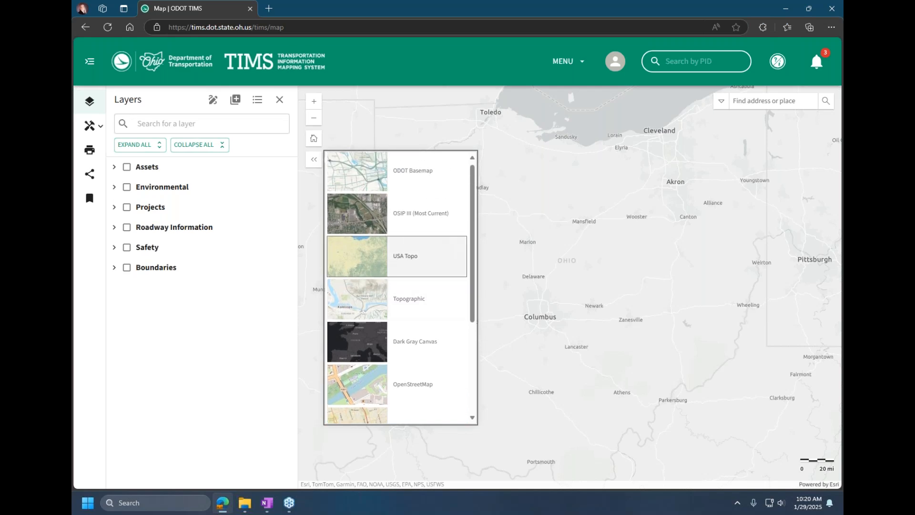
Step: Switch the basemap to OSIP III (Most Current) and examine the aerial imagery at close range
click(365, 215)
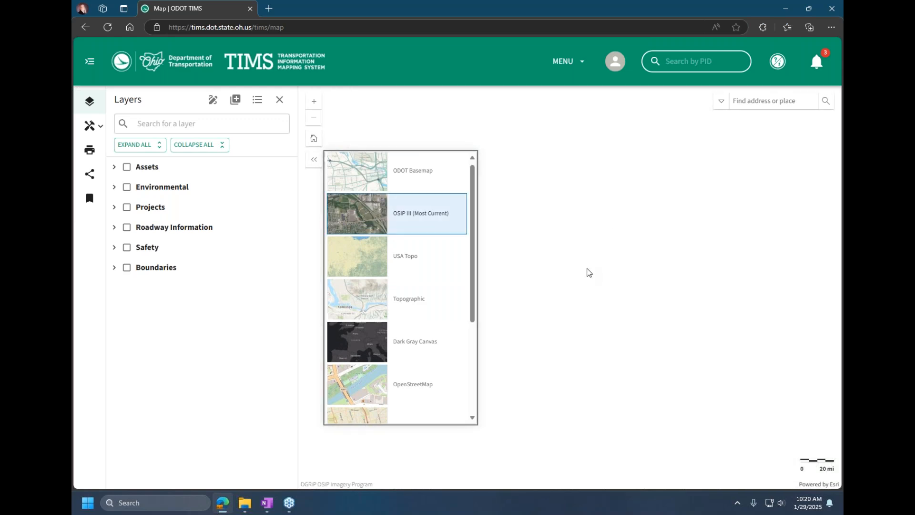
click(313, 160)
drag(478, 309, 521, 293)
scroll(522, 293, up, 2)
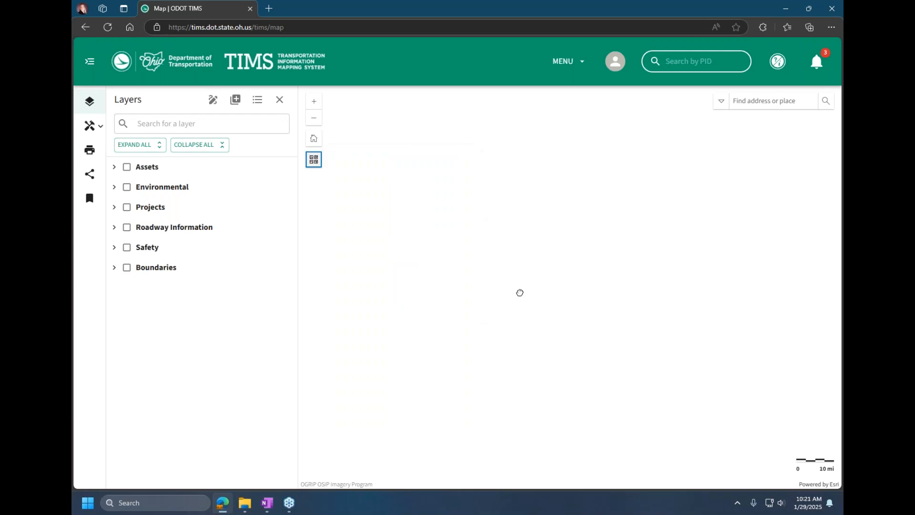
scroll(518, 292, up, 1)
scroll(518, 292, up, 3)
scroll(518, 293, up, 2)
scroll(519, 293, up, 2)
scroll(518, 293, up, 2)
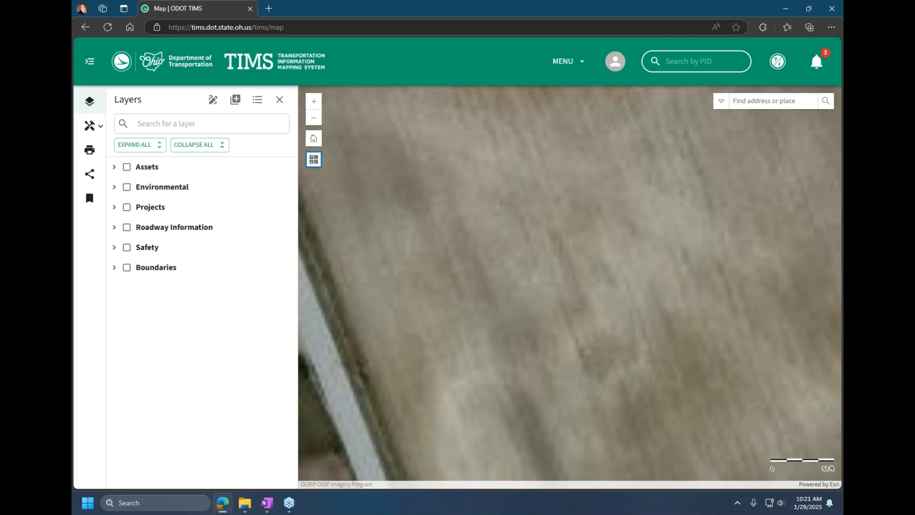
scroll(518, 292, down, 1)
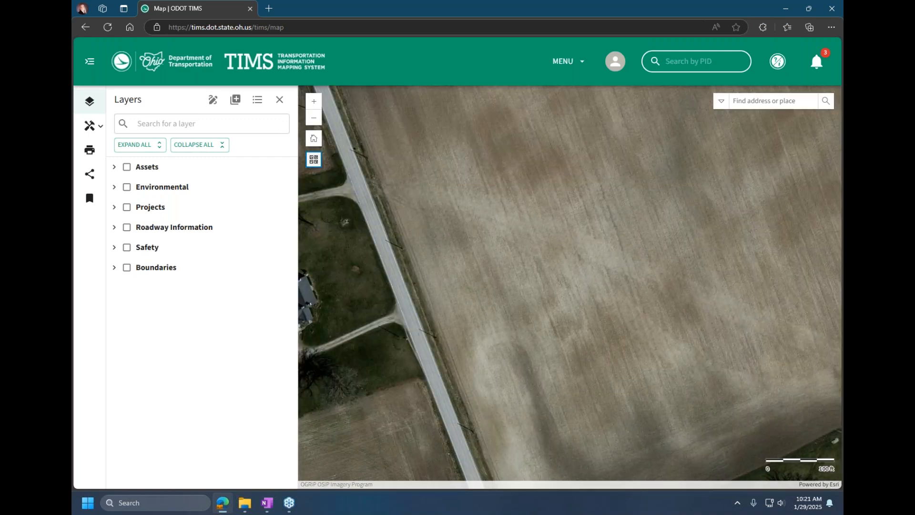
Step: Set the basemap back to ODOT Basemap and close the basemap gallery
click(314, 160)
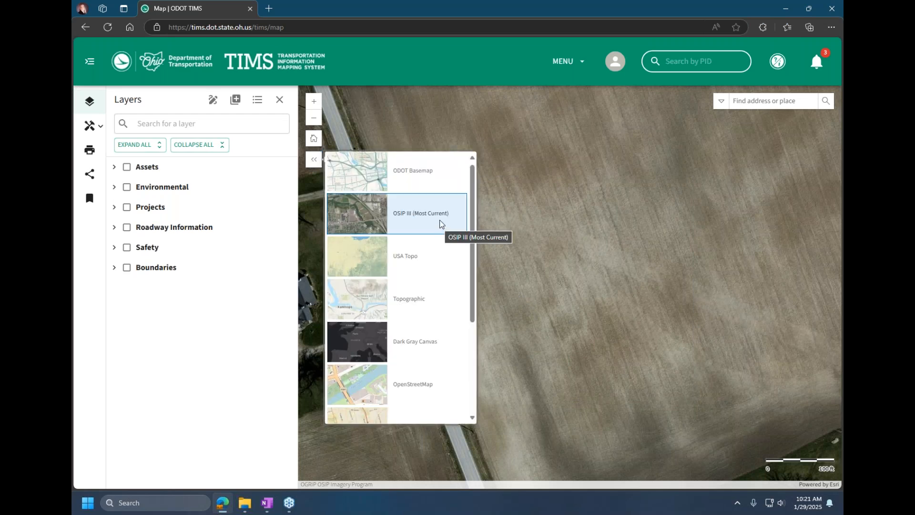
click(405, 170)
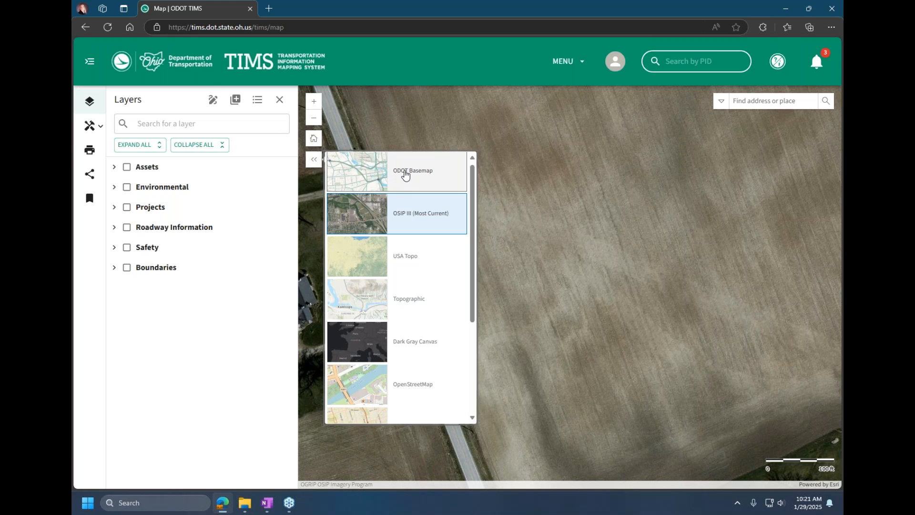
scroll(553, 173, down, 3)
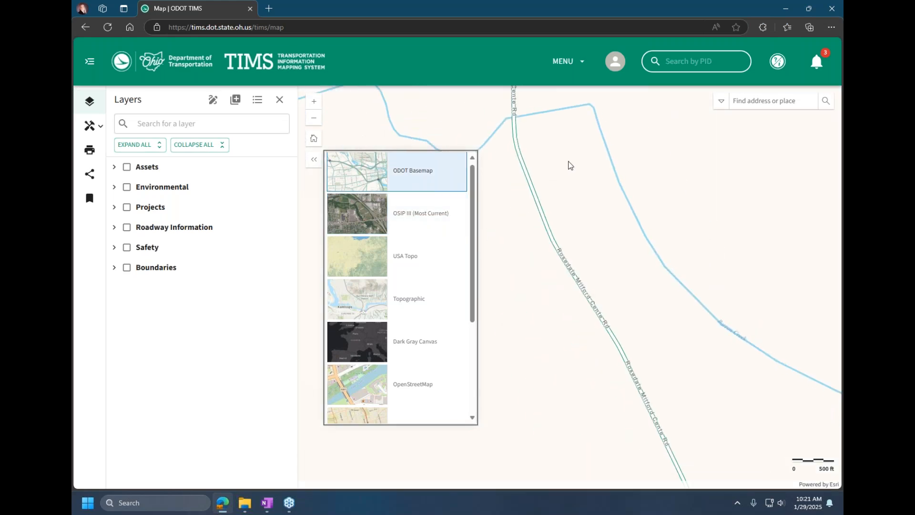
click(311, 162)
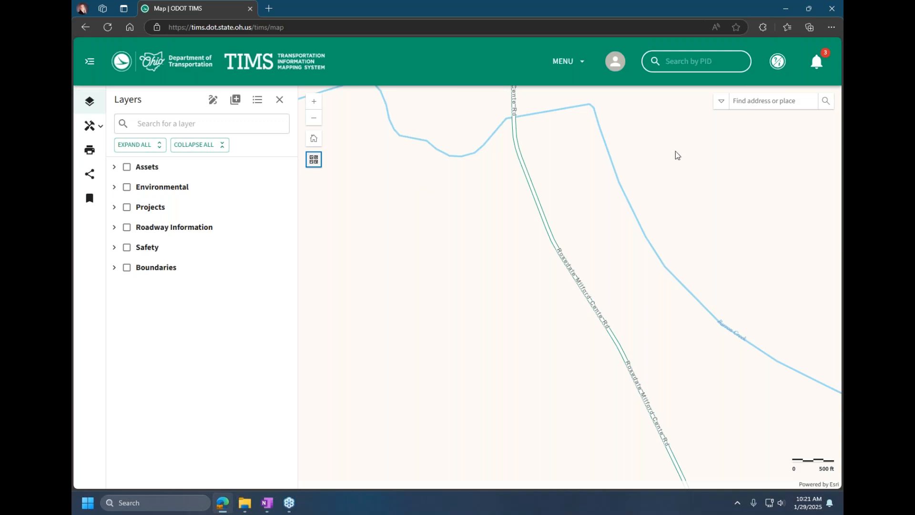
Step: Find a Columbus street address on the map using the suggested match
click(753, 99)
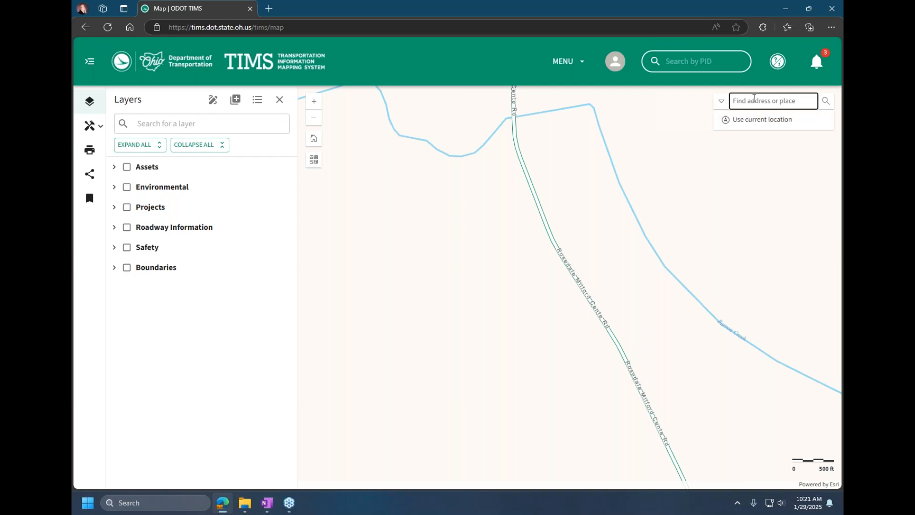
text(19)
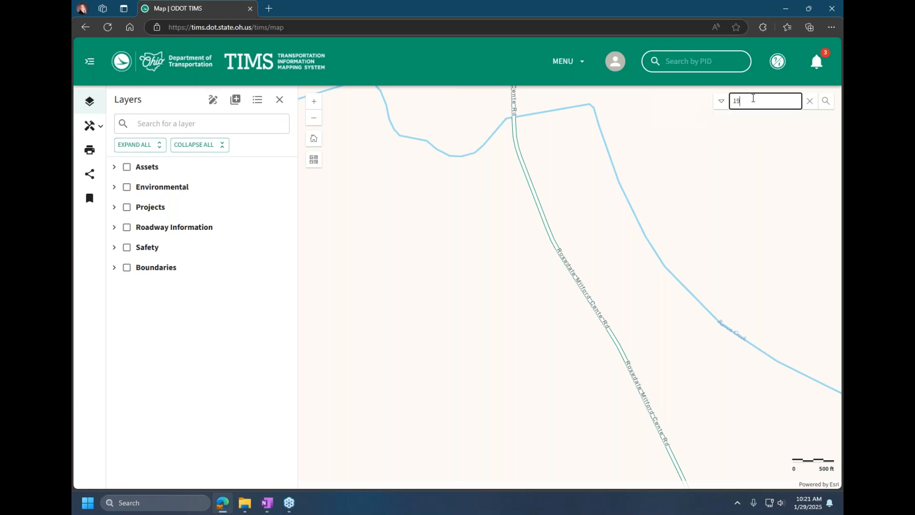
text(80 west broad st)
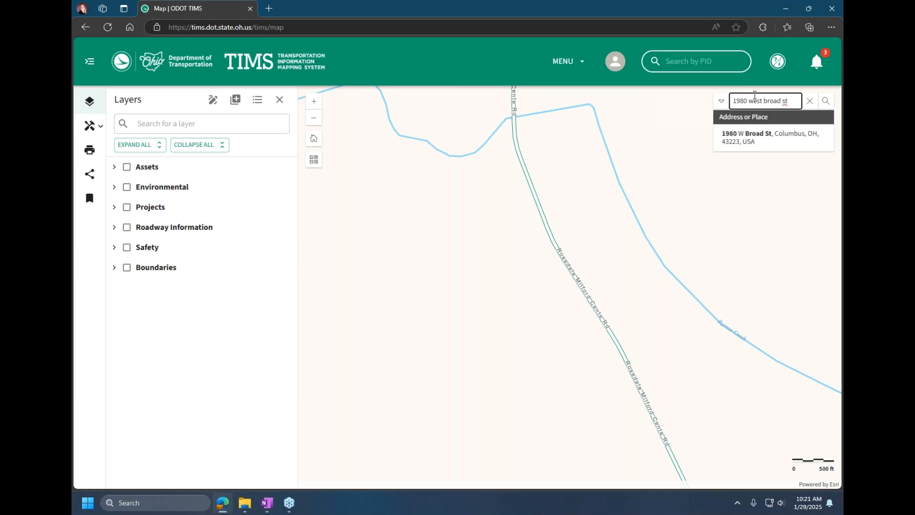
click(744, 145)
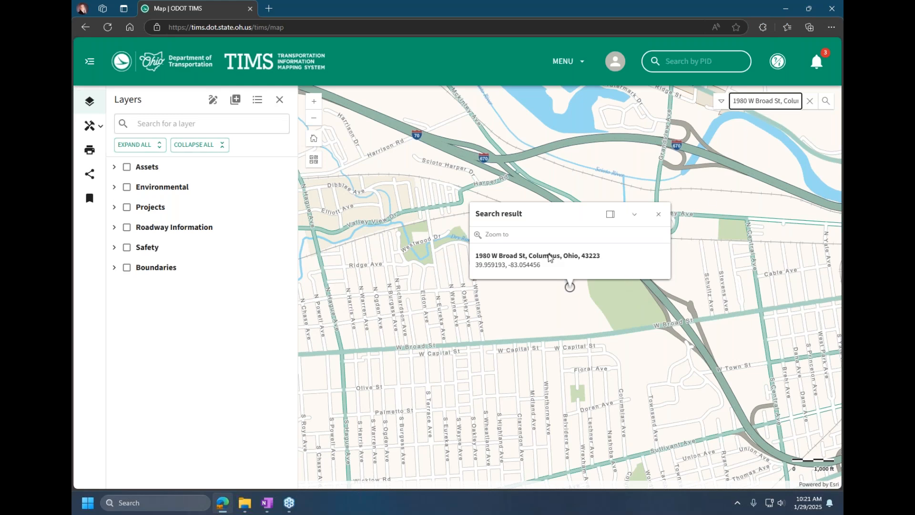
Step: Copy the latitude and longitude from the address search result and close the result popup
drag(545, 266, 474, 271)
right_click(480, 264)
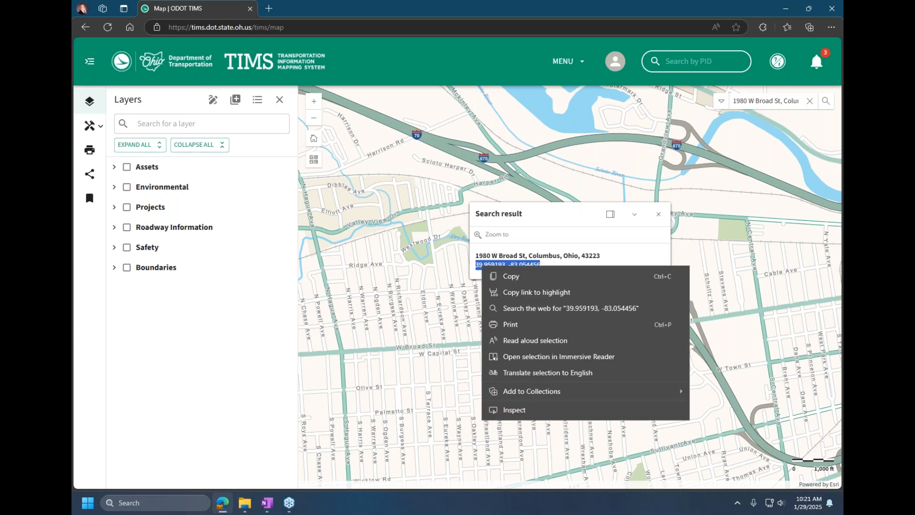
click(502, 275)
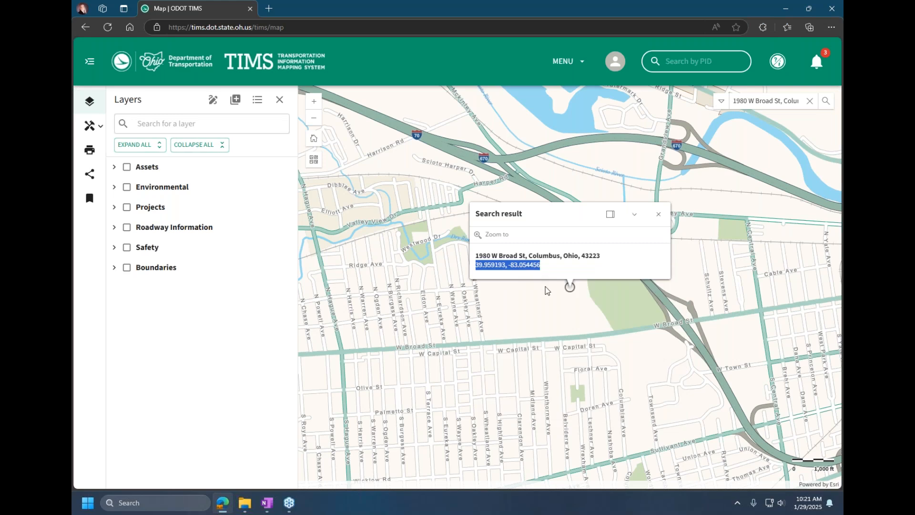
click(658, 214)
Step: Search the map for plumwood, go to Plumwood, OH, USA and dismiss its search result
click(809, 101)
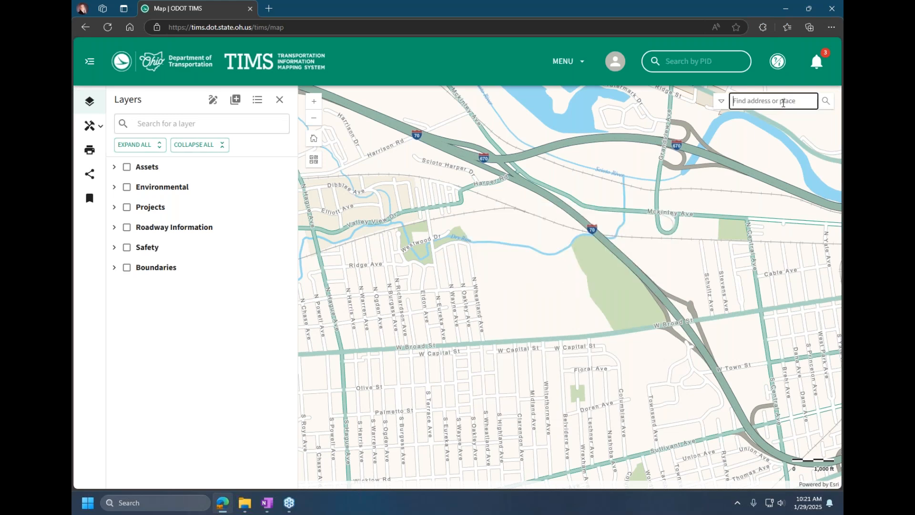
text(plumwood)
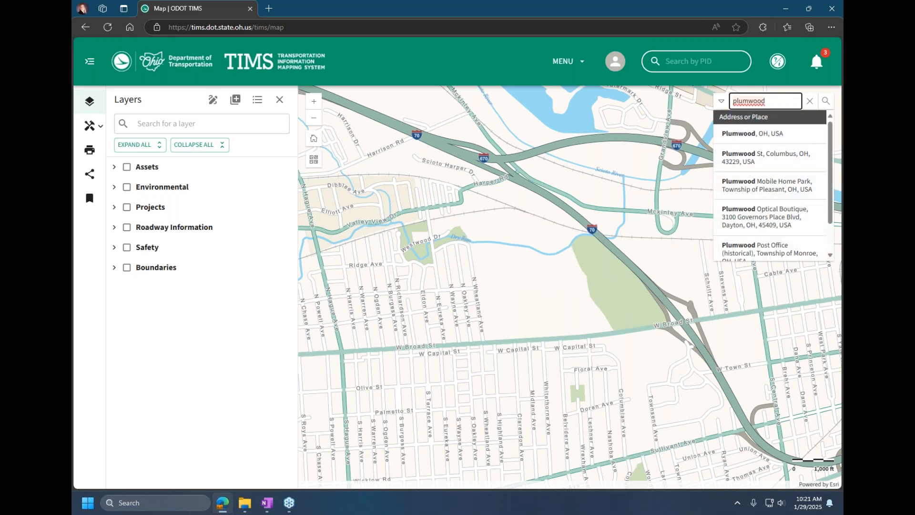
click(775, 135)
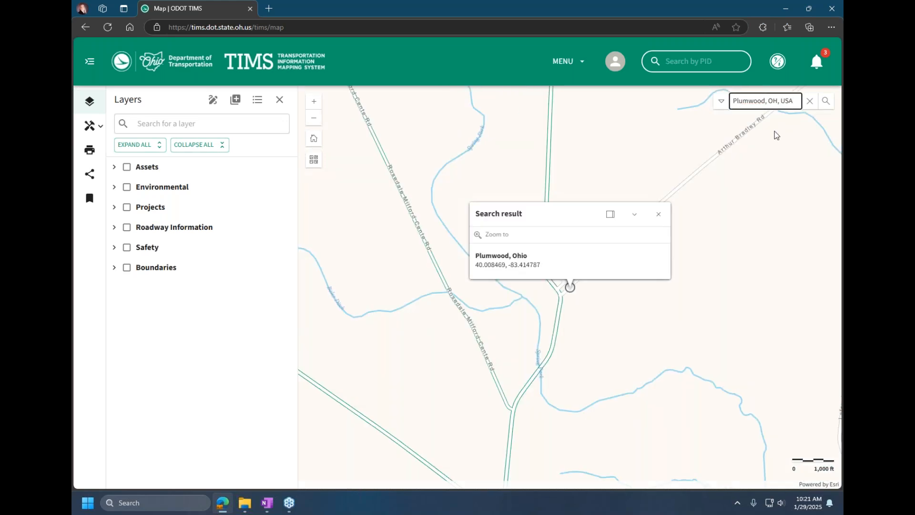
click(662, 217)
Step: Search the map for the copied coordinates 39.959193, -83.054456 and close the search result popup
click(809, 101)
key(ctrl+v)
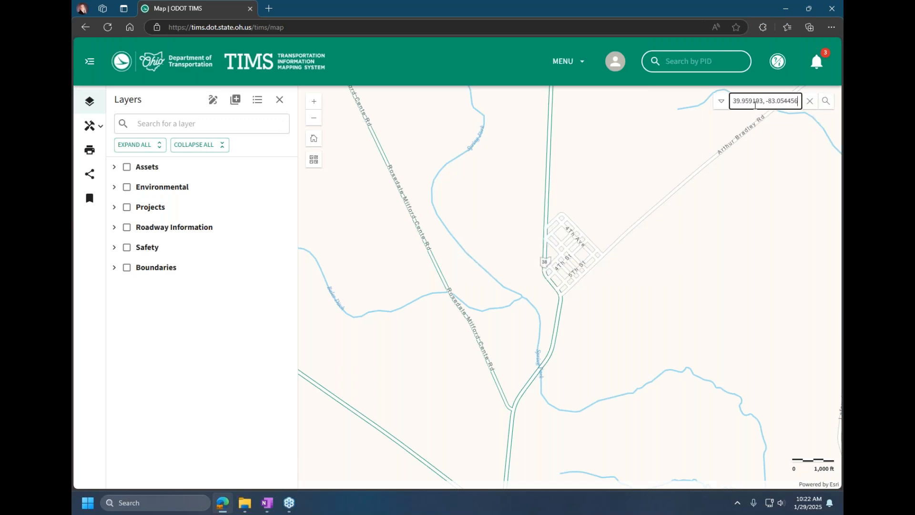
key(Return)
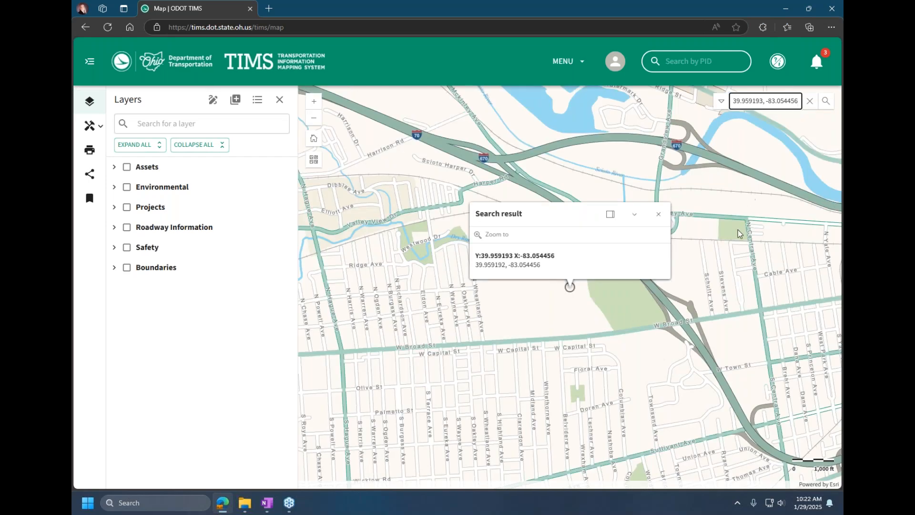
click(658, 216)
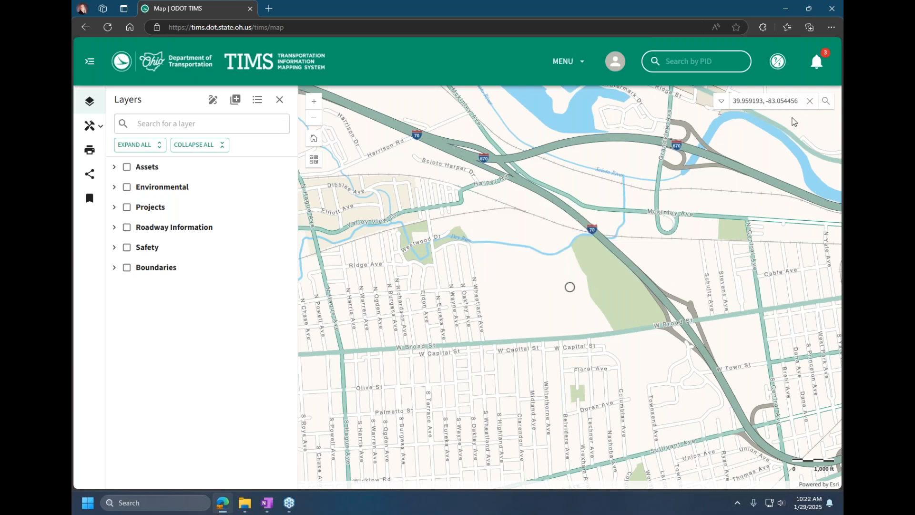
Step: Clear the coordinate search, restrict the map search to ODOT Districts, find district 4 and close its popup
click(811, 102)
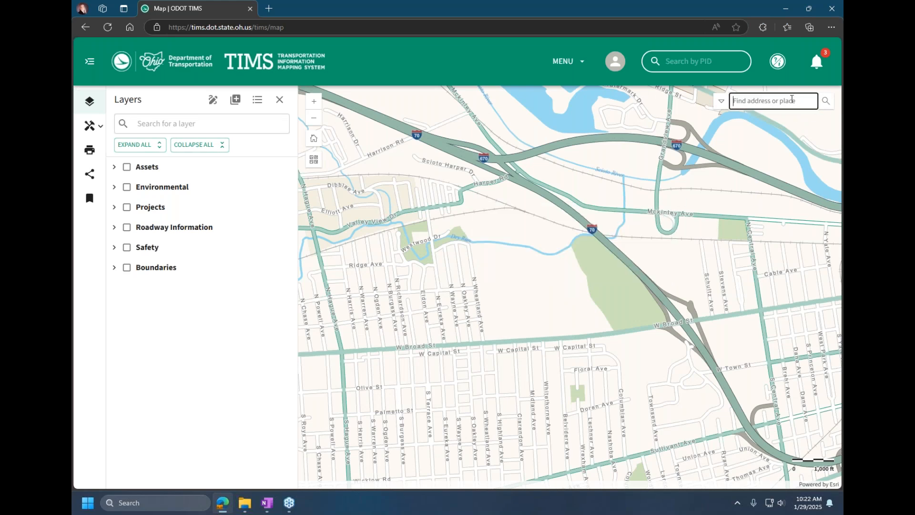
click(723, 102)
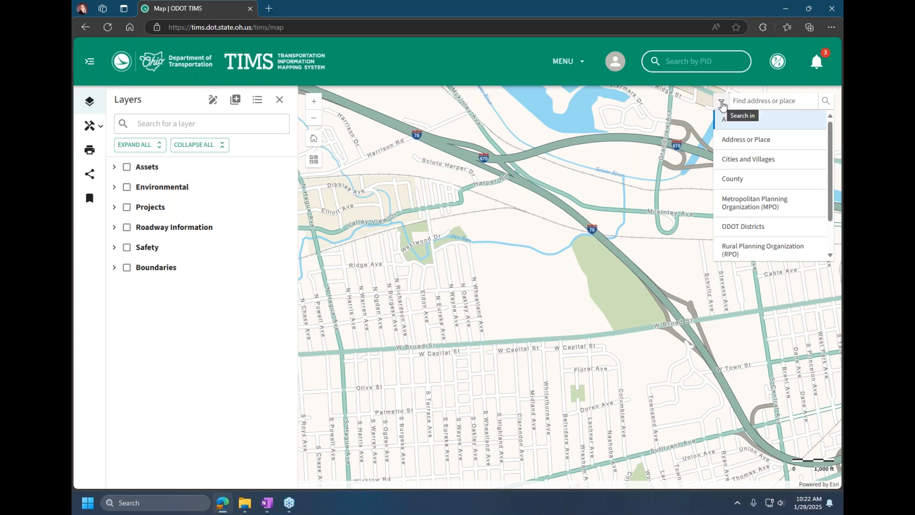
click(737, 232)
click(748, 100)
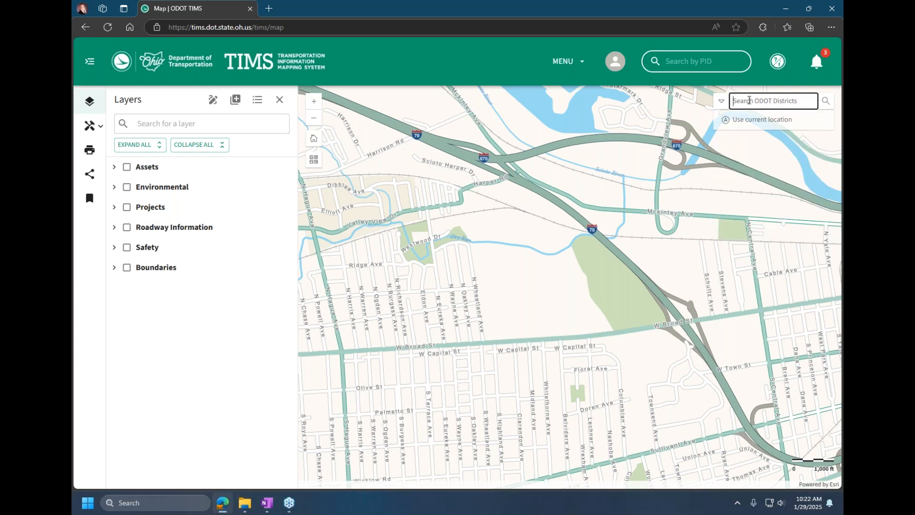
text(4)
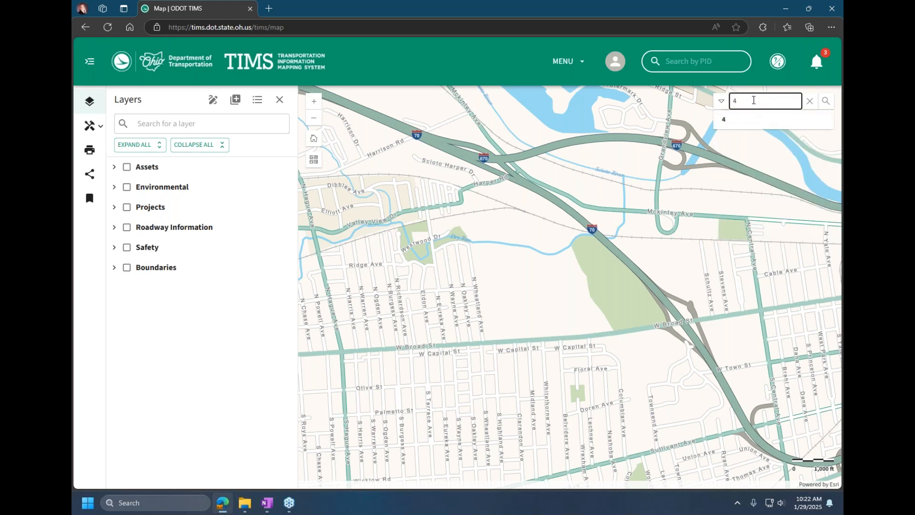
key(Return)
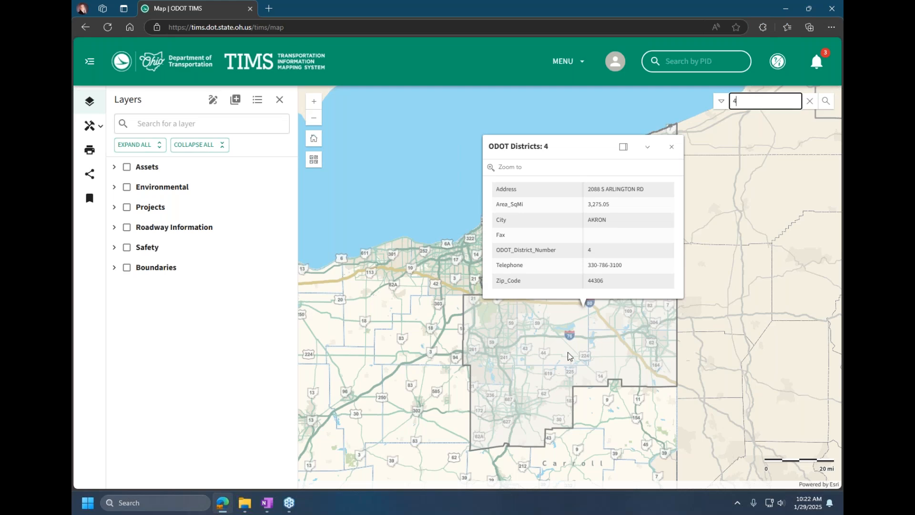
click(674, 146)
Step: Search Metropolitan Planning Organizations for MORPC - Mid-Ohio Regional Planning Commission (Columbus), close its popup and clear the search
click(721, 100)
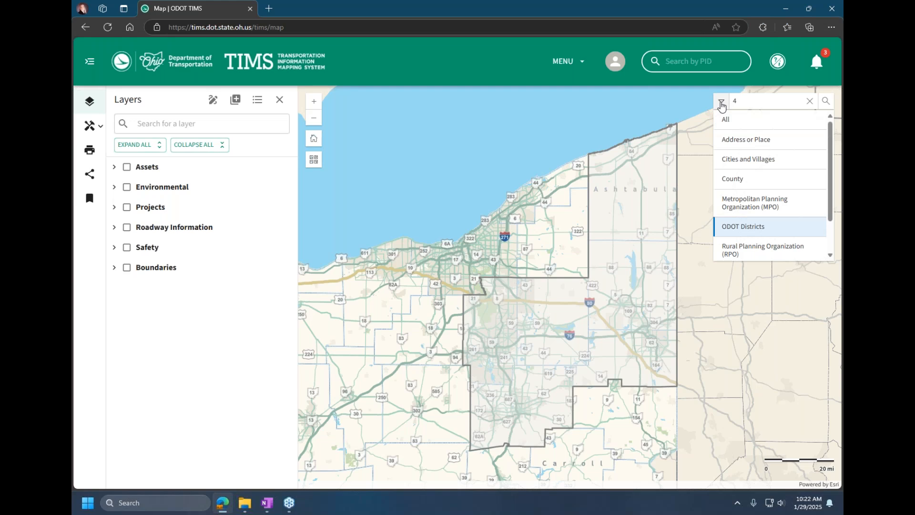
click(727, 202)
click(760, 101)
key(BackSpace)
text(M)
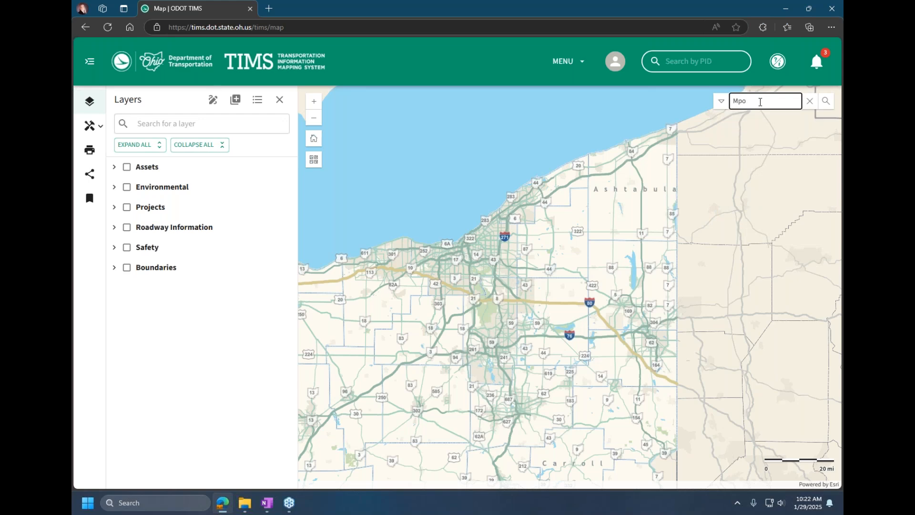
text(orpc)
click(770, 127)
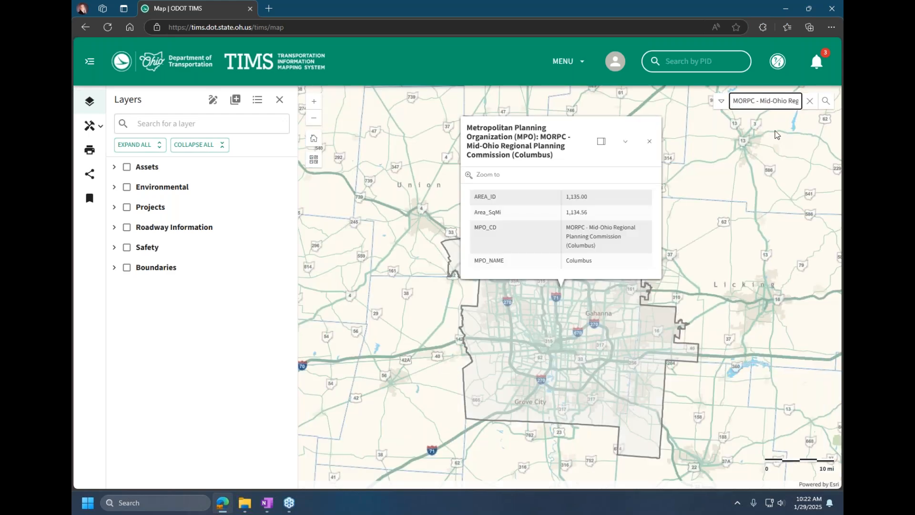
click(650, 142)
click(721, 101)
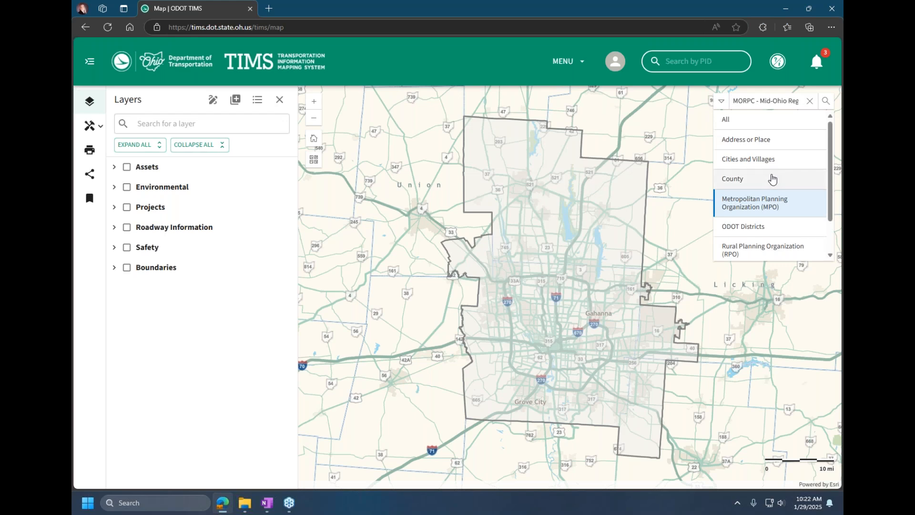
click(813, 103)
click(812, 103)
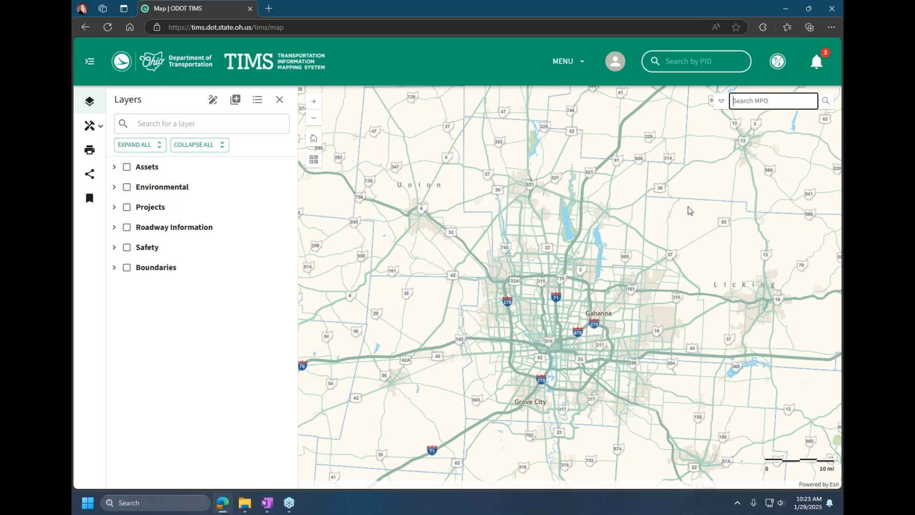
Step: Show the location information for a point off the road north of Johnstown and for one on Croton Rd, closing each popup
scroll(696, 219, up, 3)
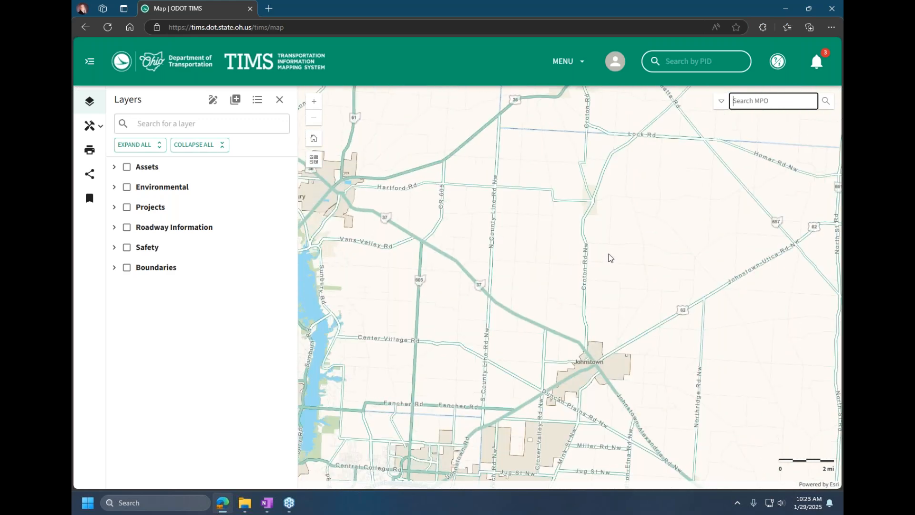
right_click(597, 218)
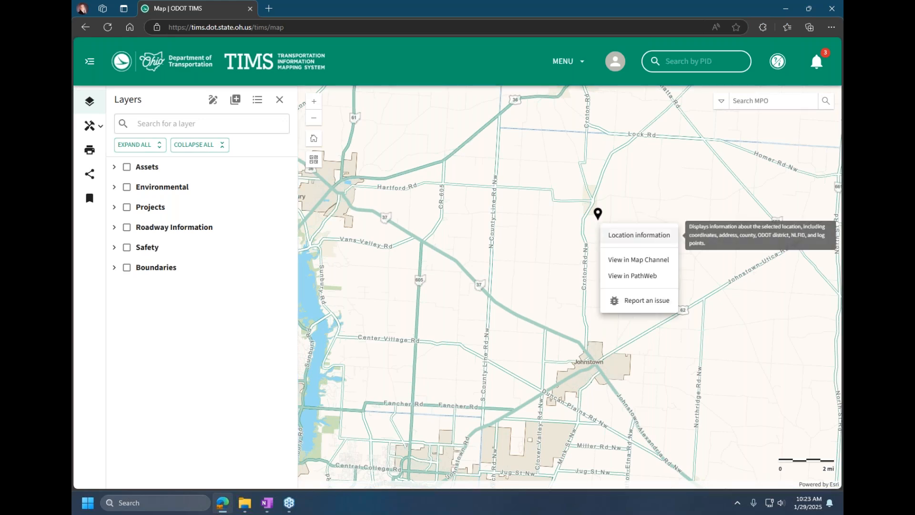
click(634, 236)
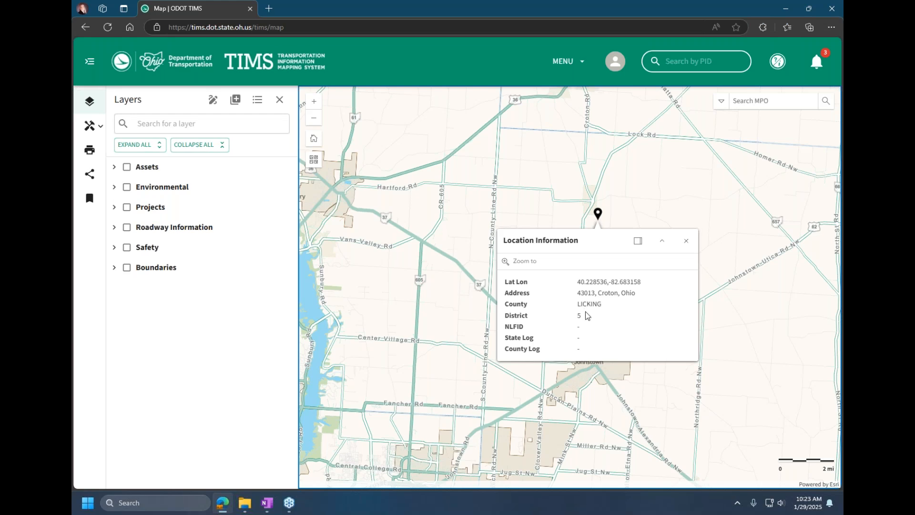
click(686, 245)
right_click(585, 214)
click(597, 232)
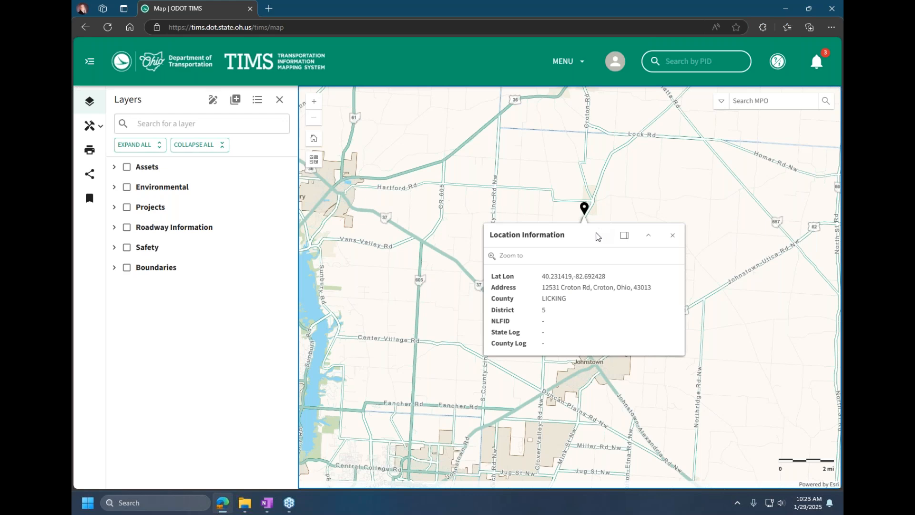
click(672, 235)
Step: Show the location information for two points along US Route 36 northeast of the CR 605 junction, closing each popup
scroll(461, 155, up, 1)
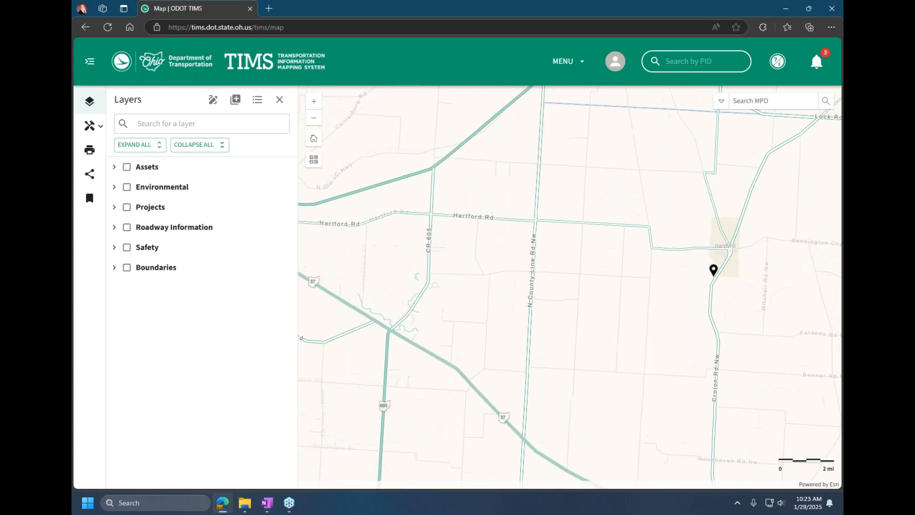
right_click(464, 143)
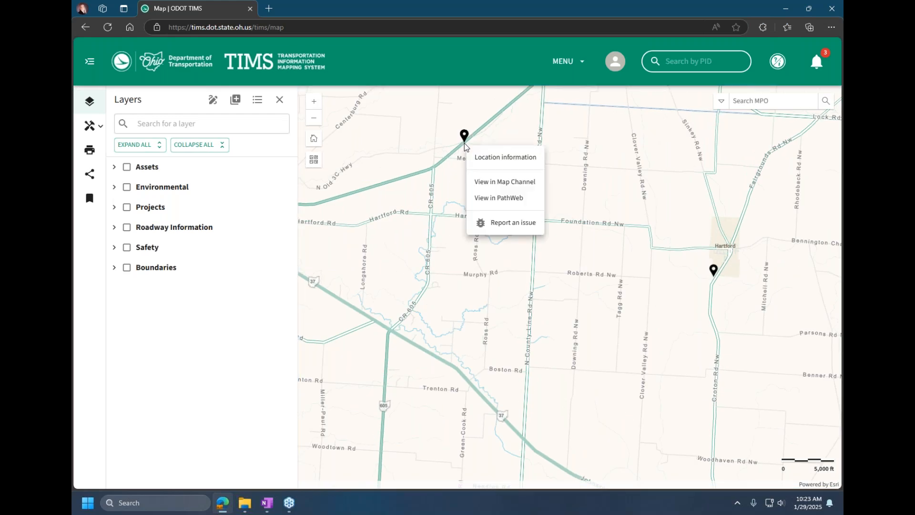
click(488, 161)
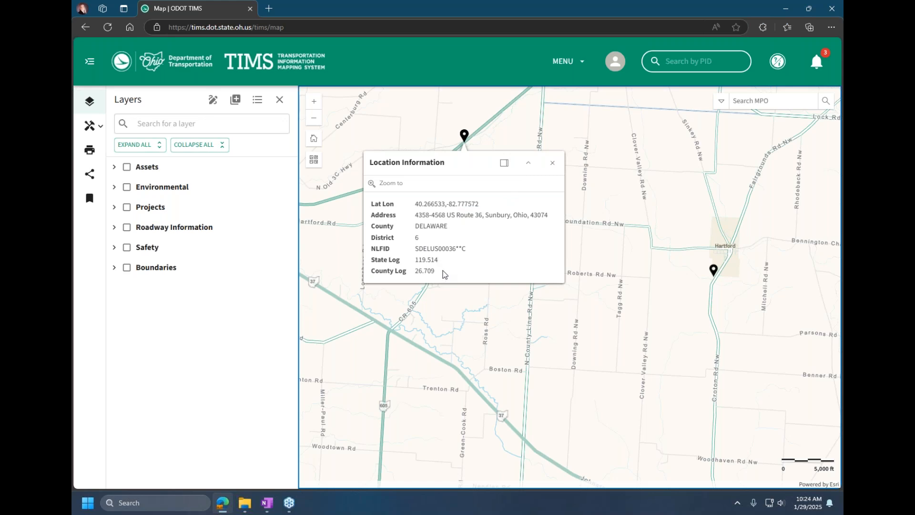
click(552, 166)
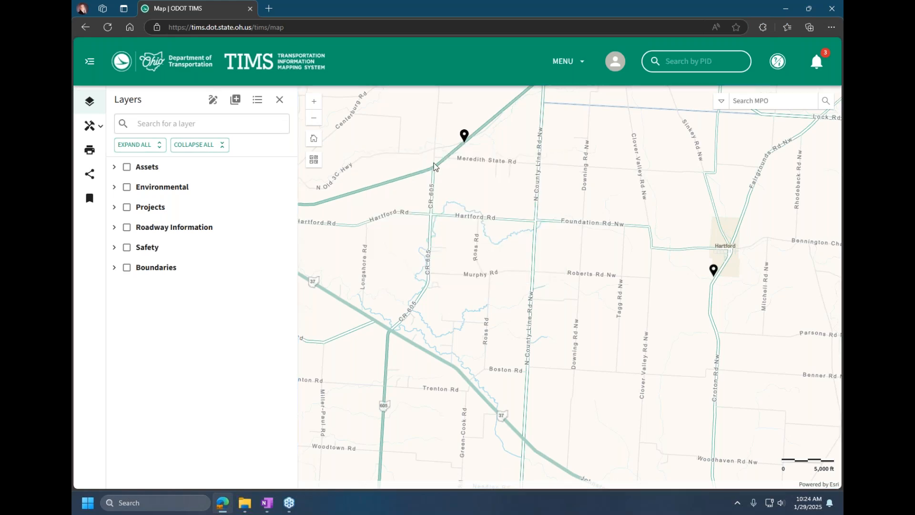
scroll(439, 167, up, 1)
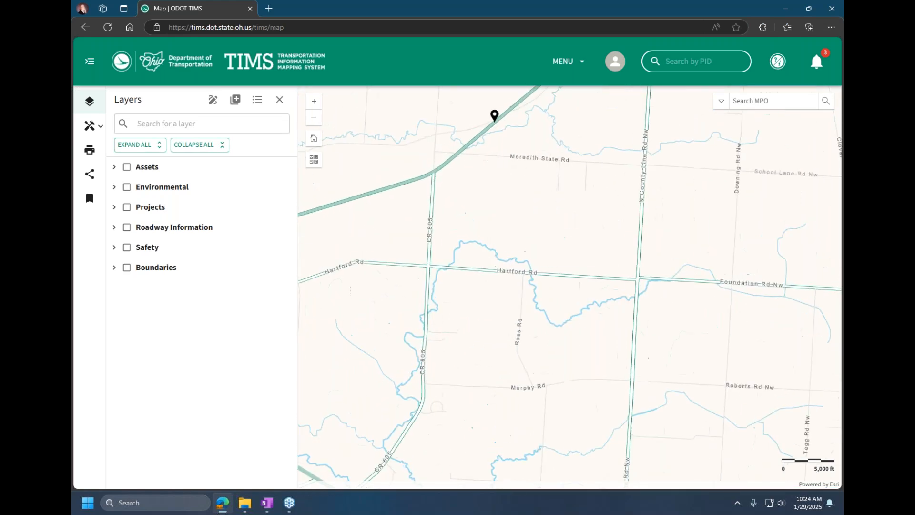
right_click(482, 133)
click(501, 149)
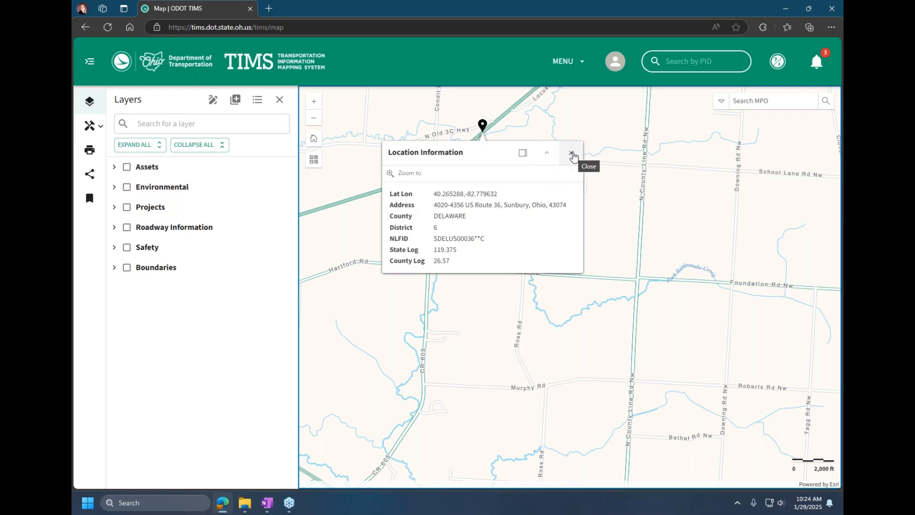
click(572, 154)
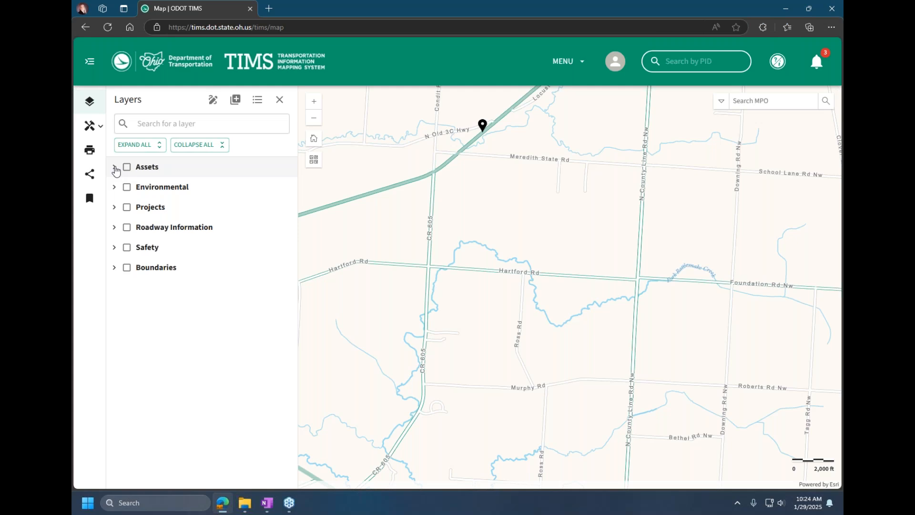
Step: Expand all layer groups to look through the available layers, and collapse them all again
click(144, 151)
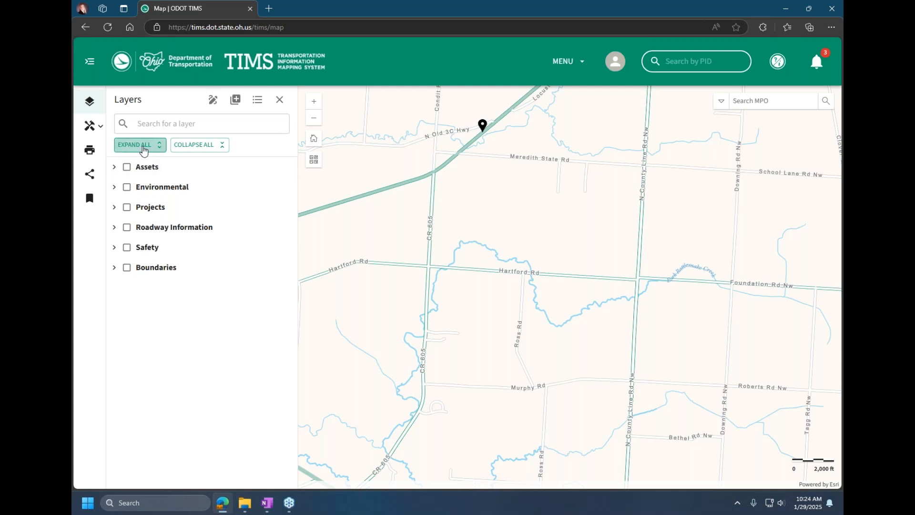
scroll(171, 266, down, 2)
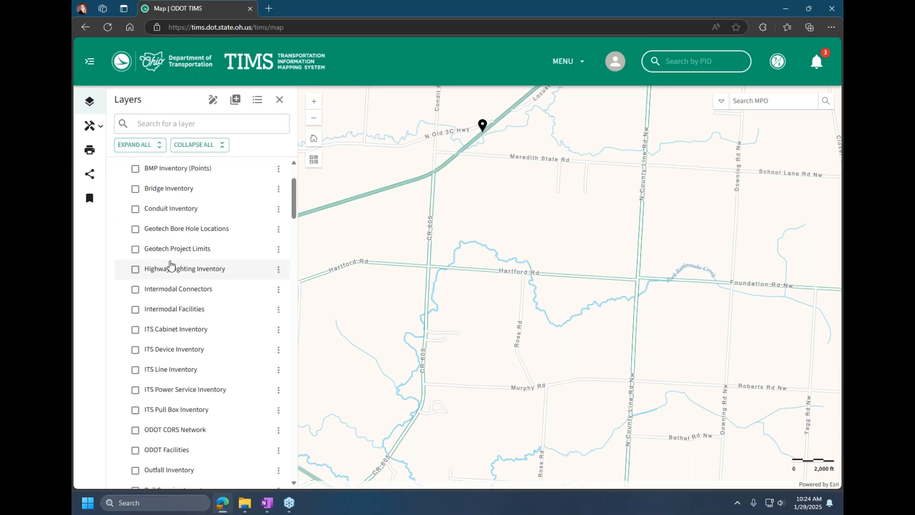
click(193, 144)
Step: Search the layer list for traffic and jump to the Traffic Count Segments layer
click(184, 124)
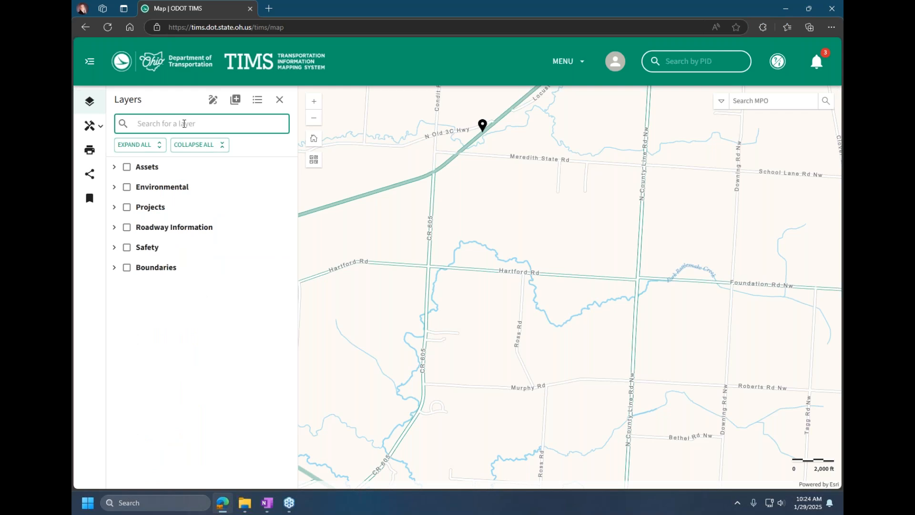
text(traffic)
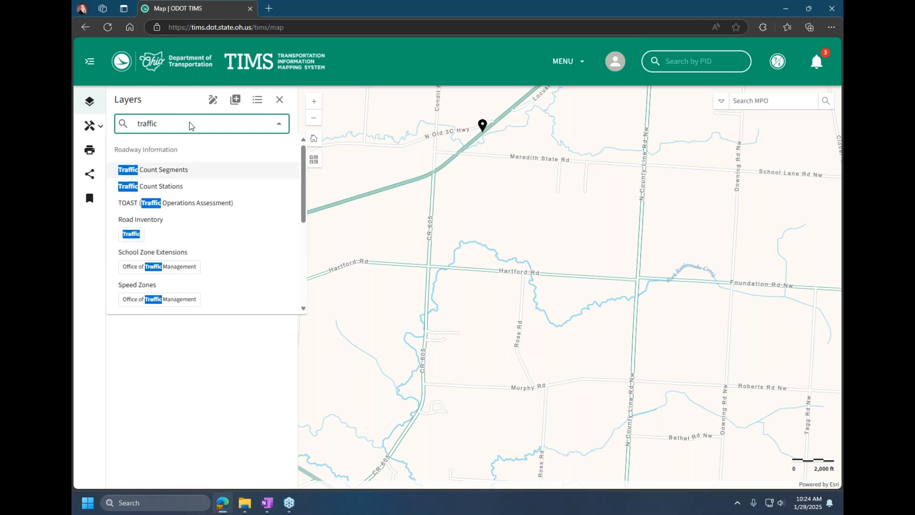
click(133, 173)
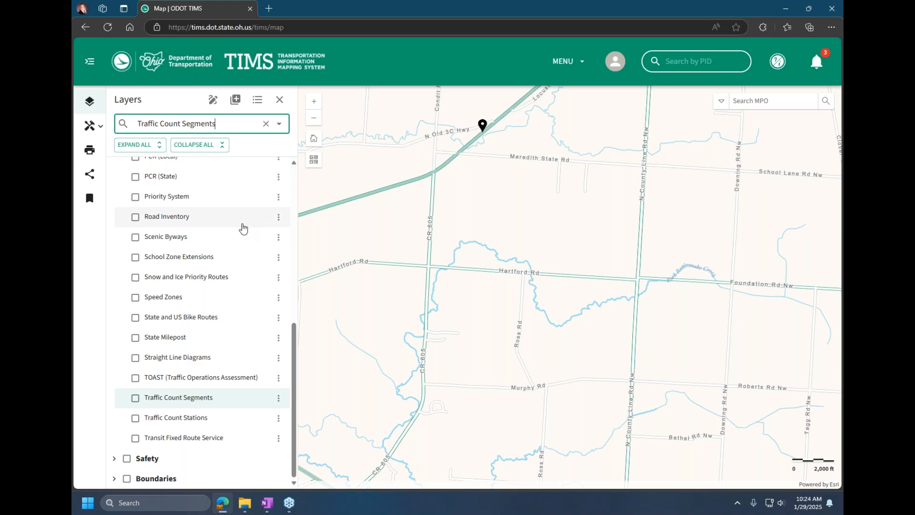
Step: Turn on the Traffic Count Segments layer in the Roadway Information group
scroll(242, 227, up, 2)
scroll(245, 226, up, 4)
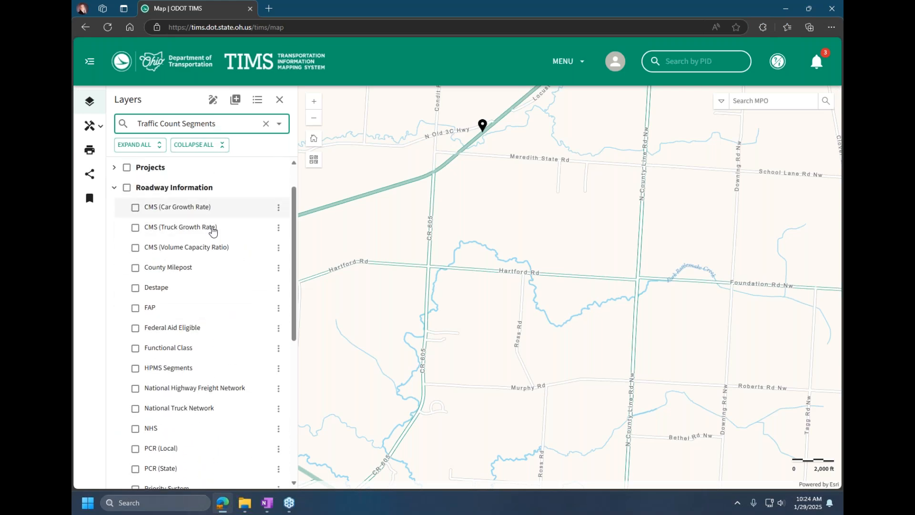
scroll(210, 363, down, 4)
scroll(215, 363, down, 3)
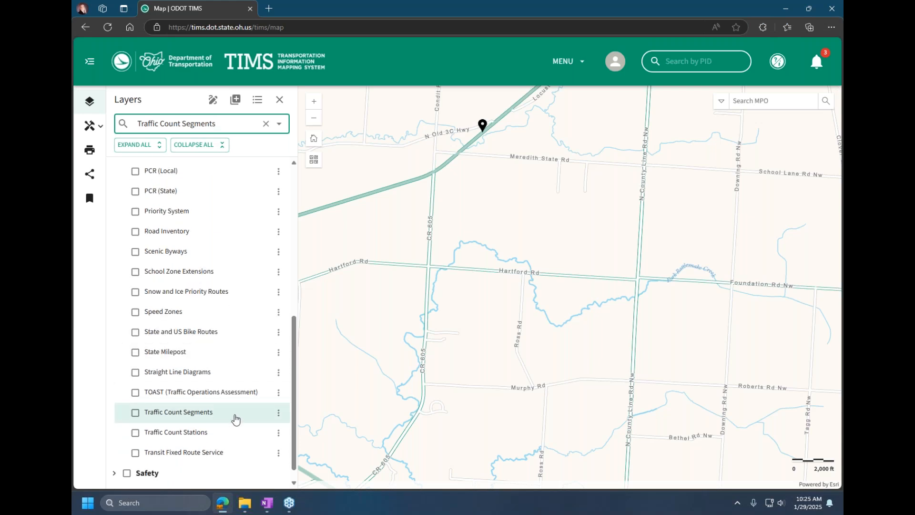
click(135, 412)
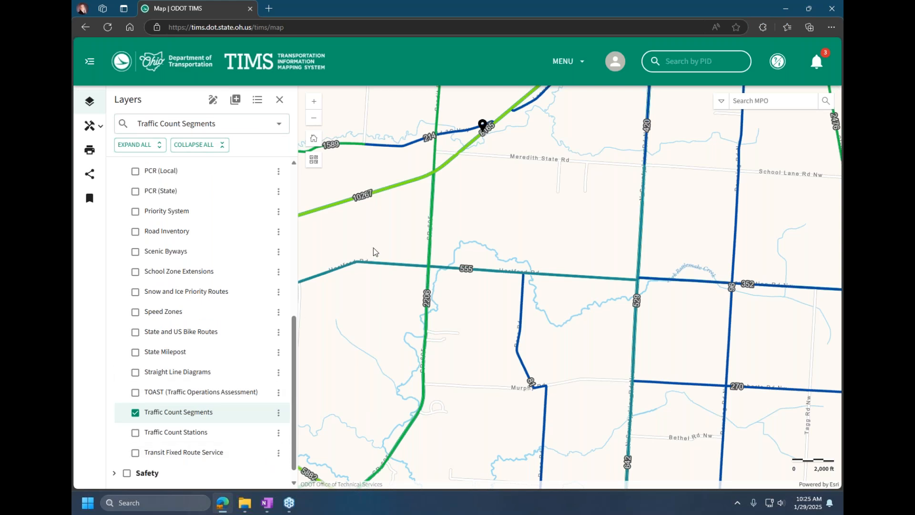
Step: Open the details of the Hartford Rd traffic count segment west of CR 605 and read down to its traffic reports link
click(408, 265)
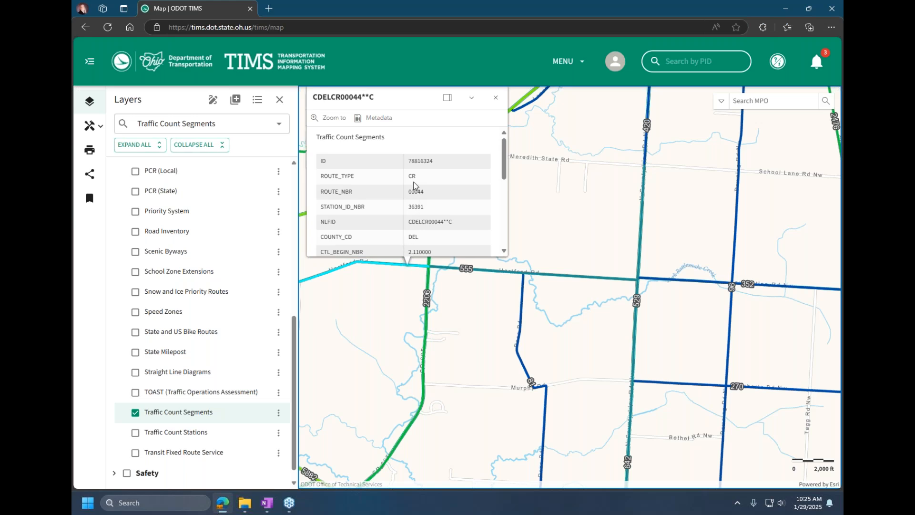
scroll(411, 184, down, 5)
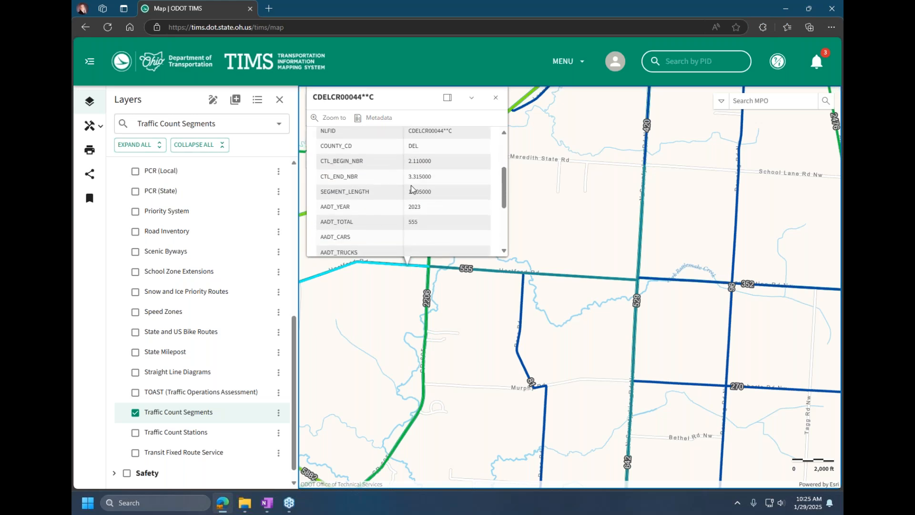
scroll(413, 189, down, 2)
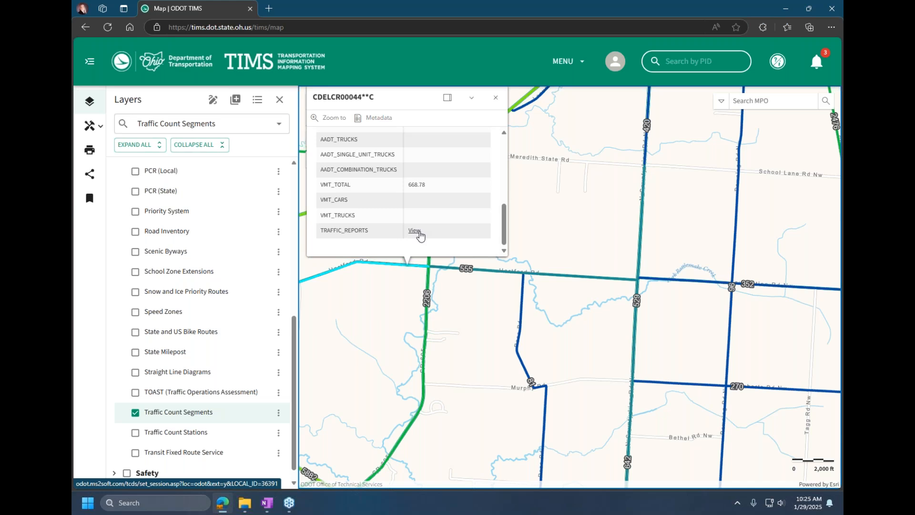
Step: View the traffic count reports of the Hartford Rd segment, and close the report and the segment's details
click(414, 231)
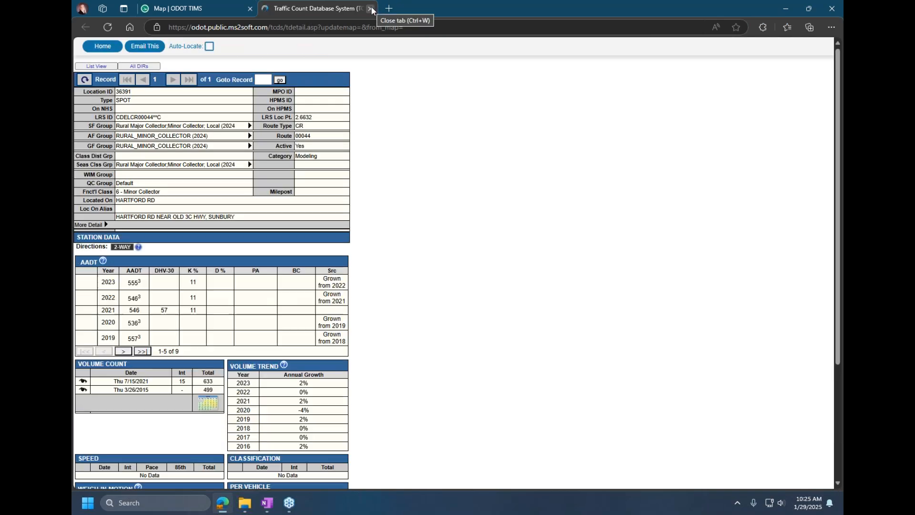
click(371, 8)
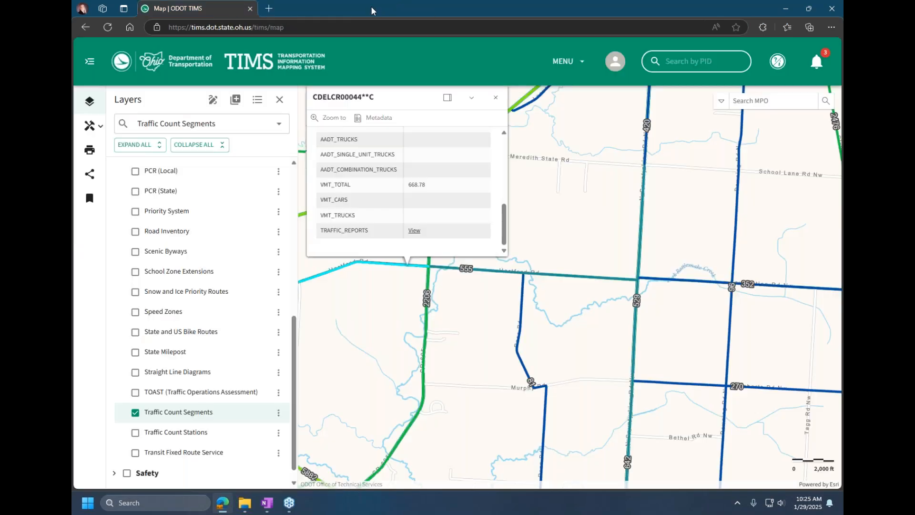
click(495, 99)
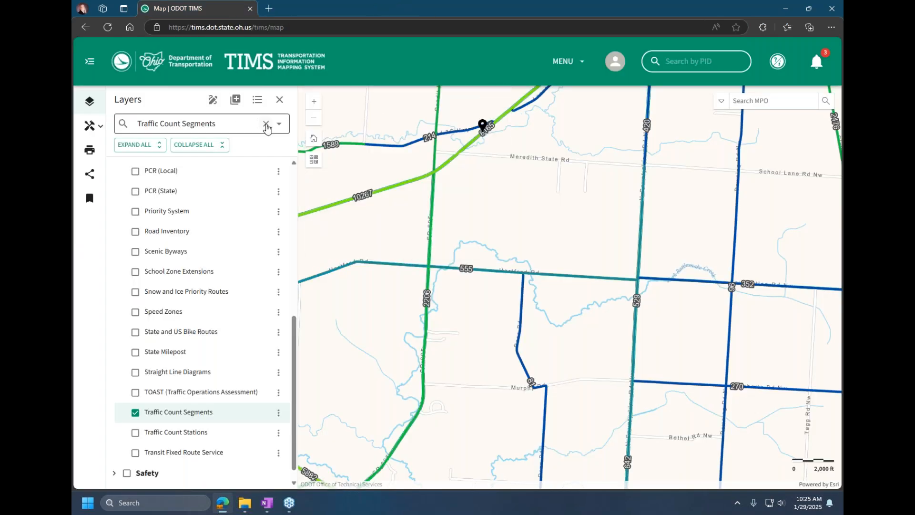
Step: Search the layer list for bridge and turn on the Bridge Inventory layer in the Assets group
click(266, 124)
text(bridge)
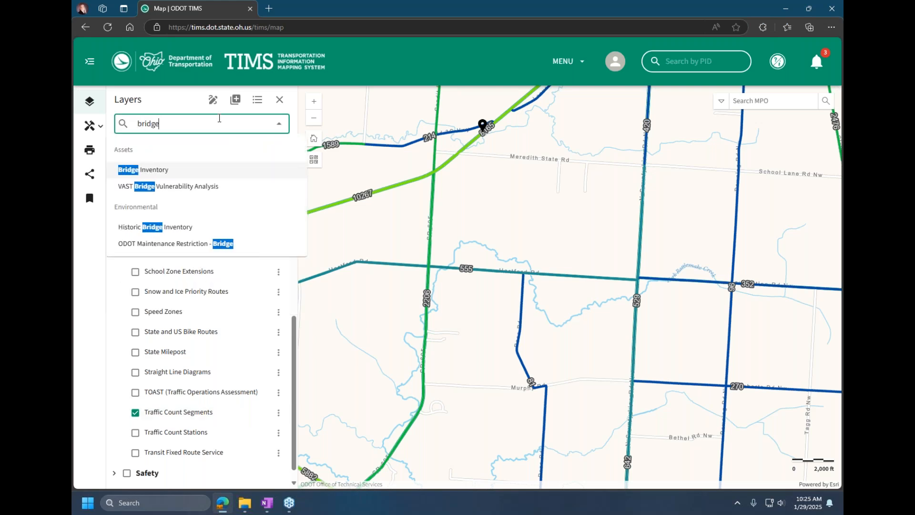
click(167, 170)
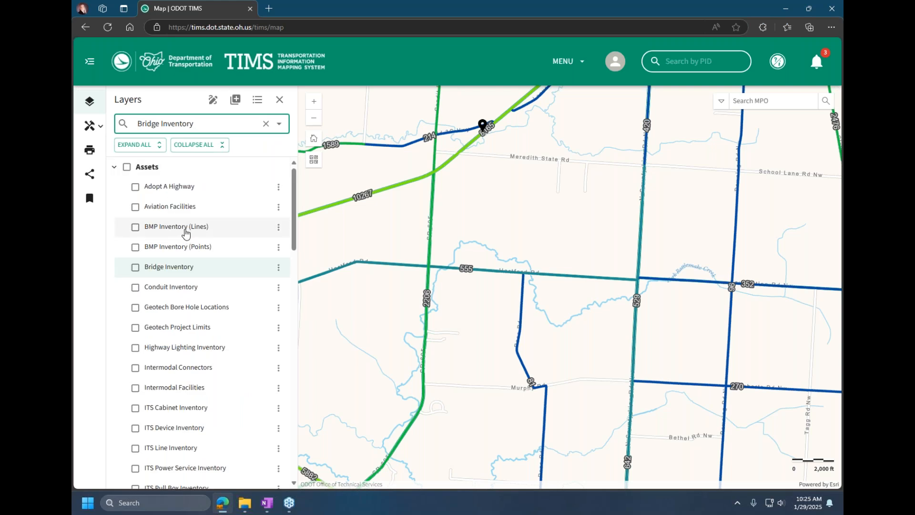
click(135, 269)
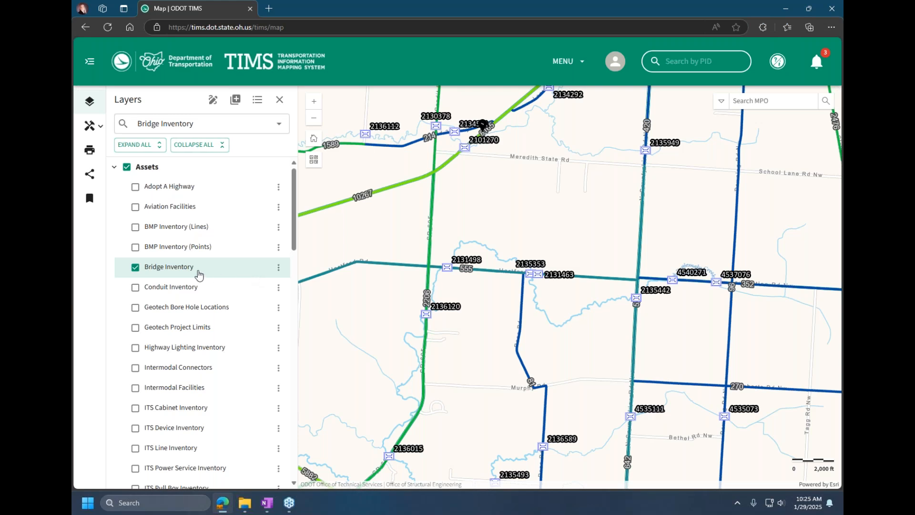
Step: Collapse the Assets group, turn off the whole group, and expand it again
click(115, 169)
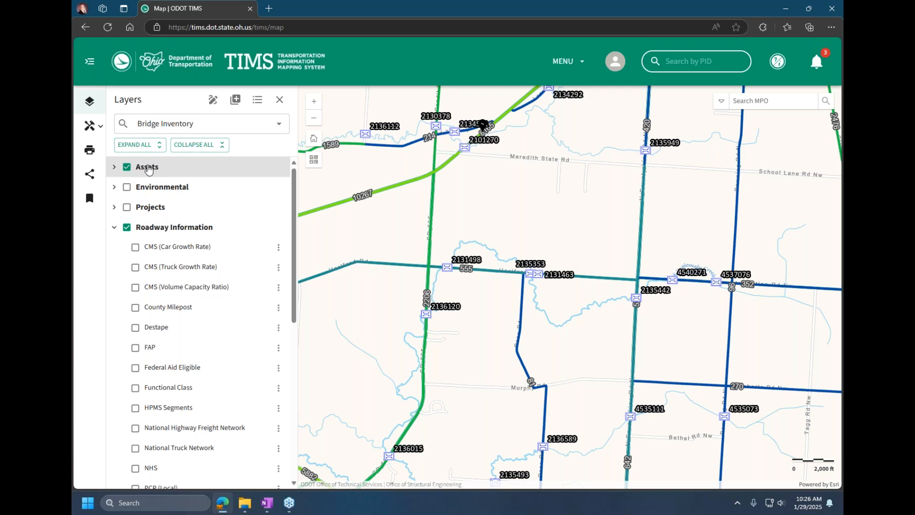
click(126, 167)
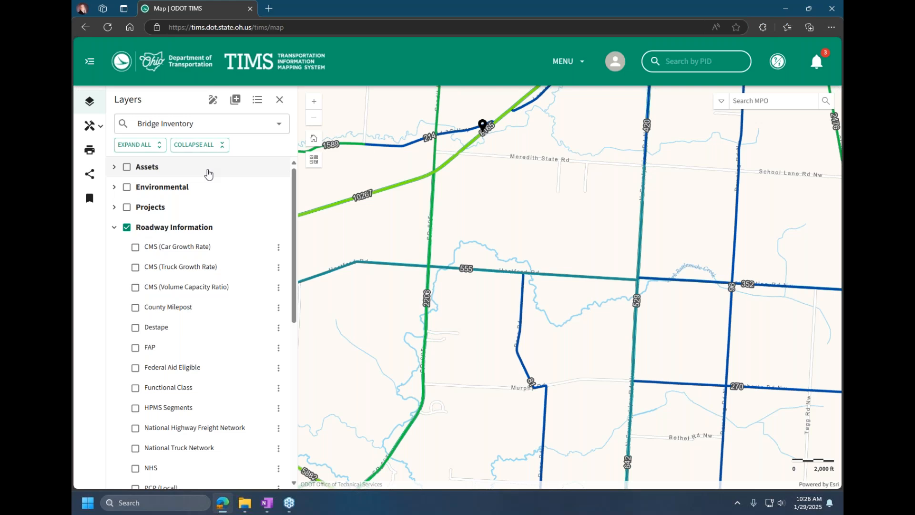
click(114, 167)
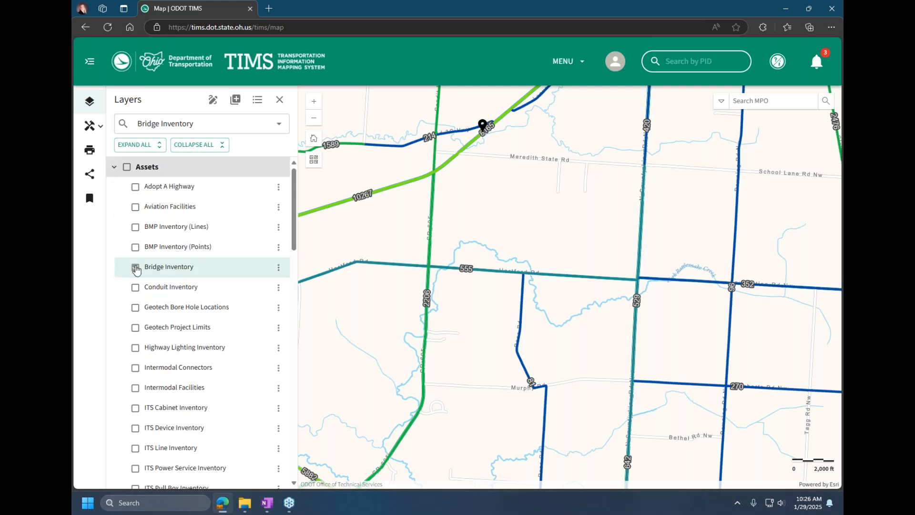
Step: Turn on Conduit Inventory, toggle the whole Assets group off and on, and turn Conduit Inventory off again
click(135, 287)
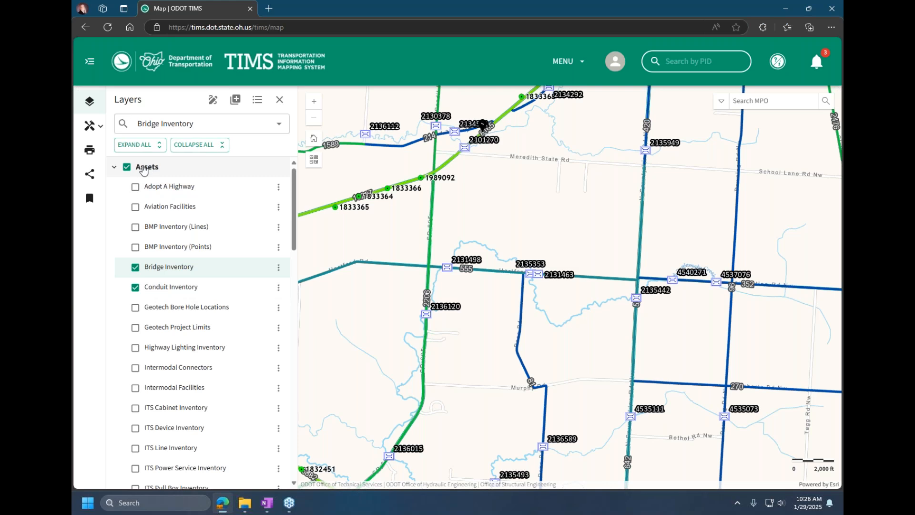
click(127, 168)
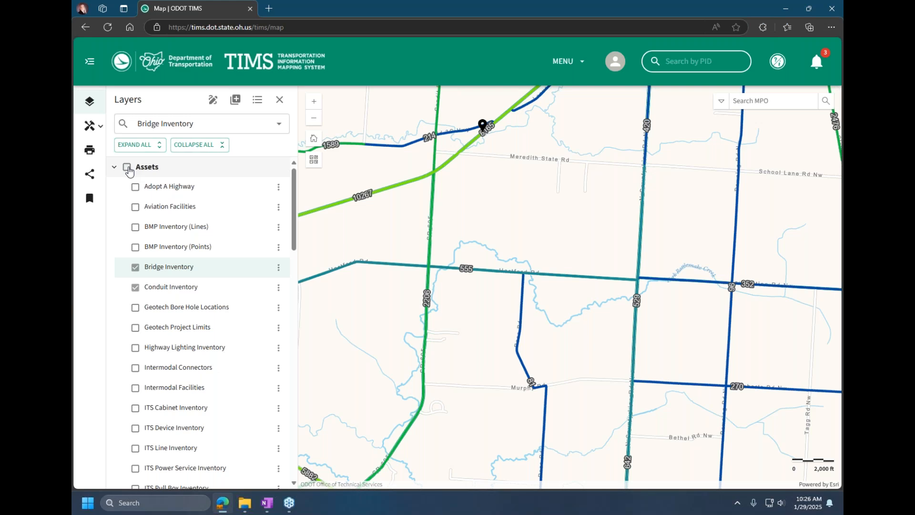
click(128, 168)
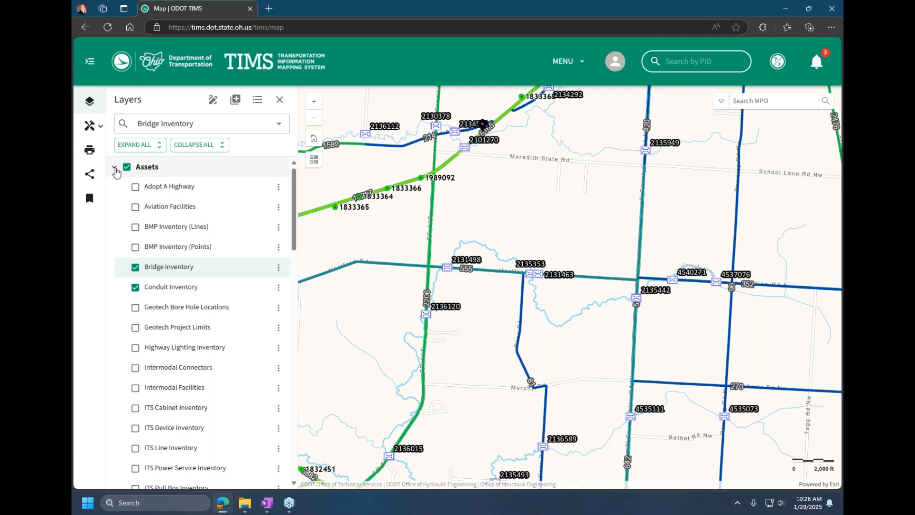
click(136, 288)
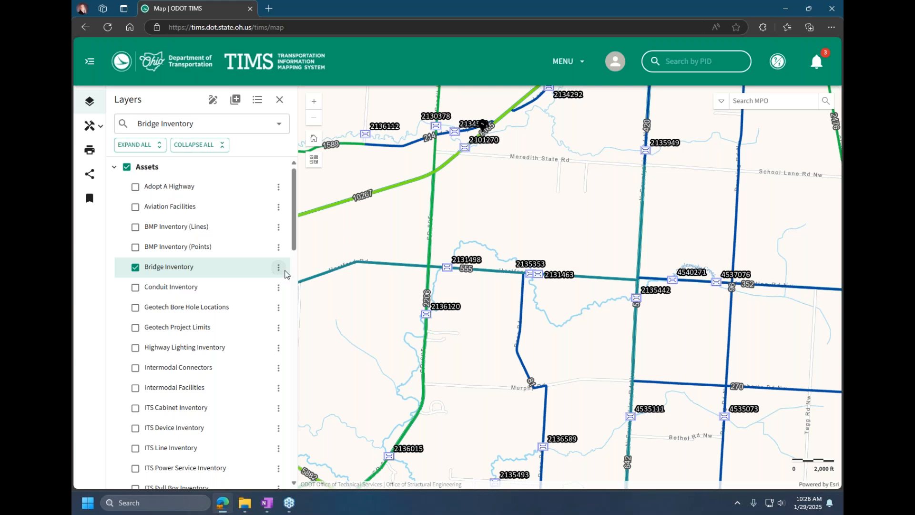
Step: Open the attributes table of the Bridge Inventory layer
click(280, 268)
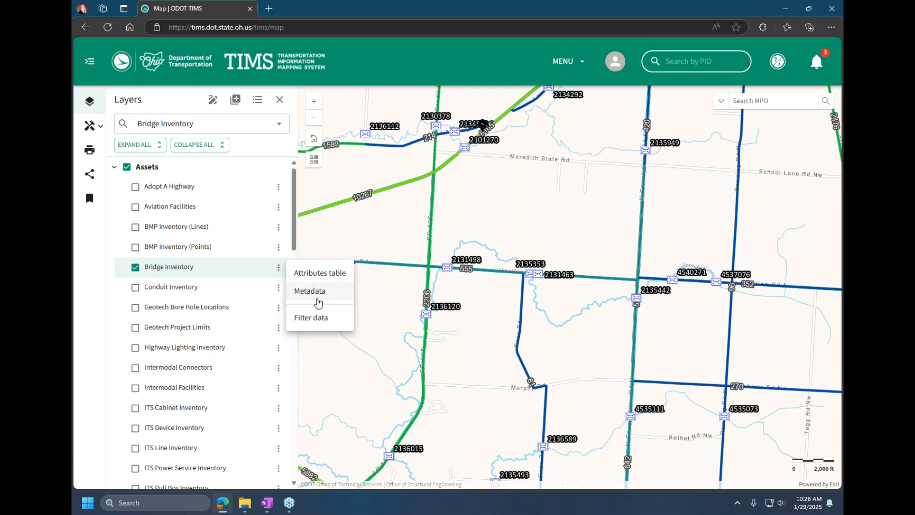
click(322, 275)
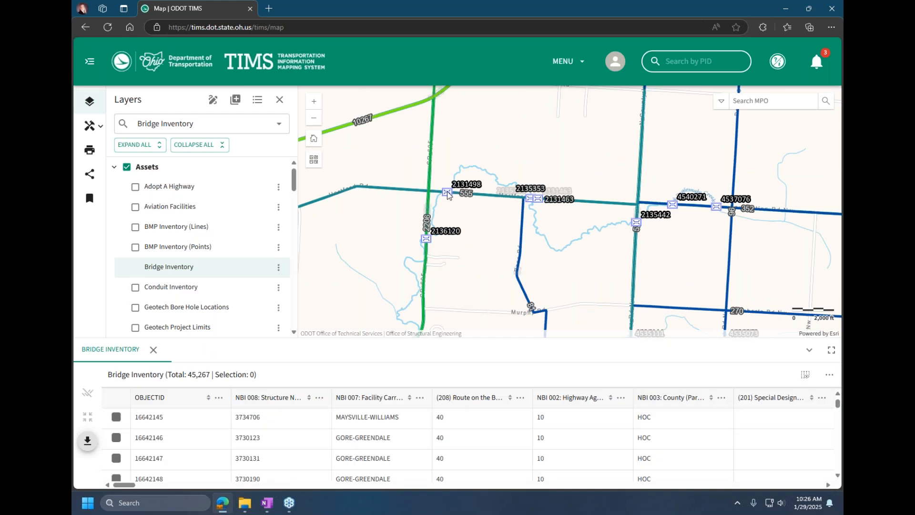
Step: View the details at bridge 2131498 and of the Hartford Rd traffic segment to its west, with the attributes table collapsed
click(447, 191)
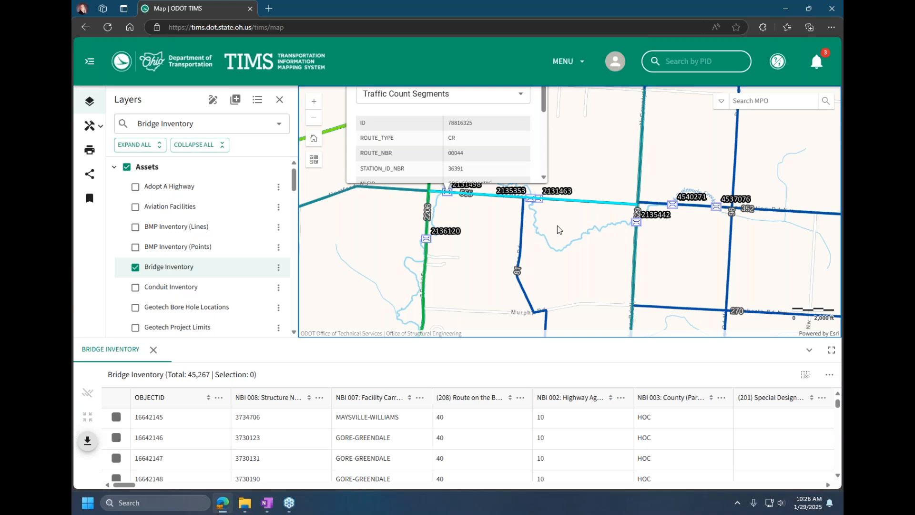
scroll(557, 225, up, 1)
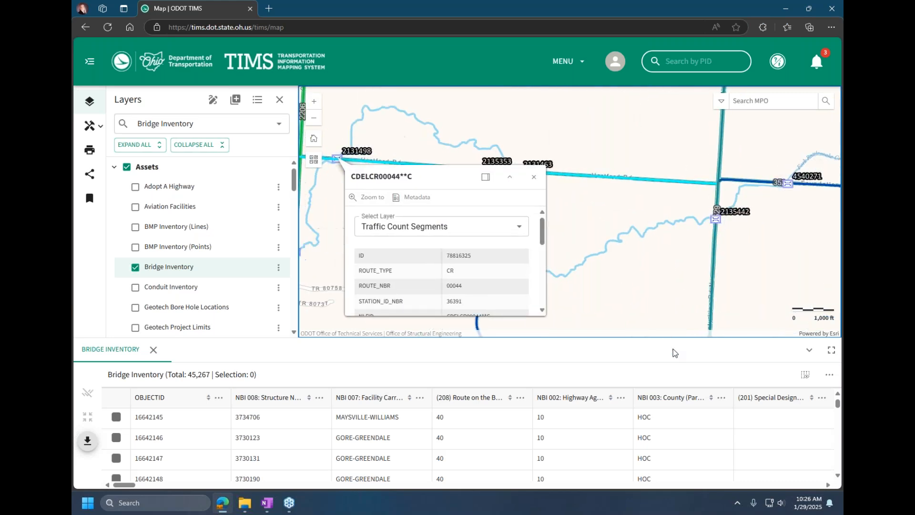
click(809, 350)
scroll(582, 296, down, 2)
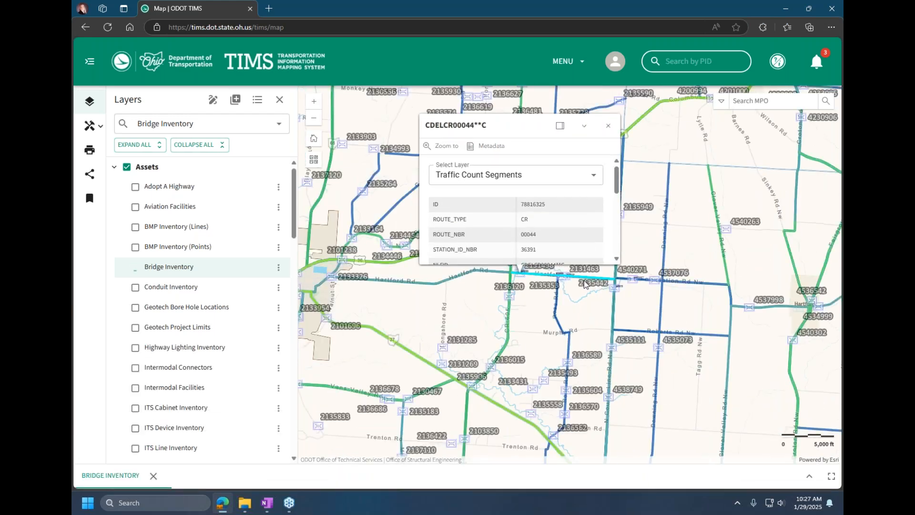
click(436, 286)
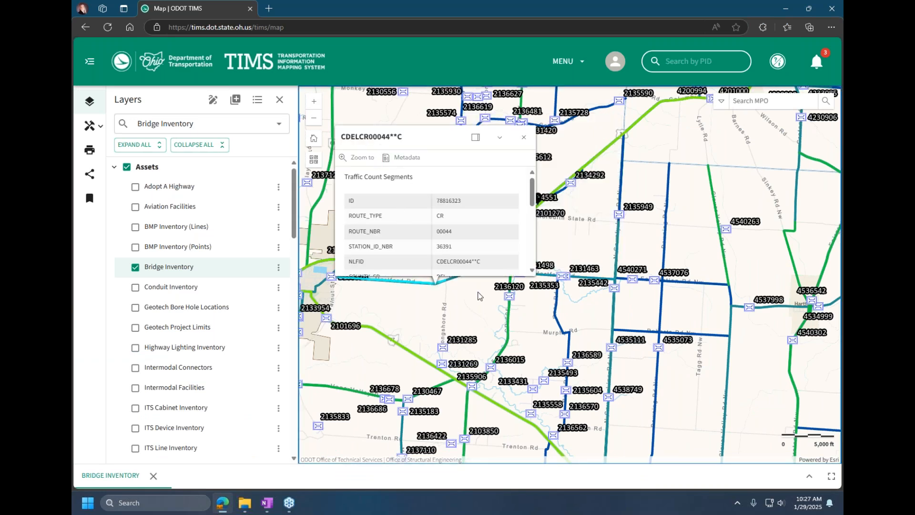
Step: Open the details at bridge 2136120 on CR 605, switching from Traffic Count Segments to Bridge Inventory and back
click(509, 297)
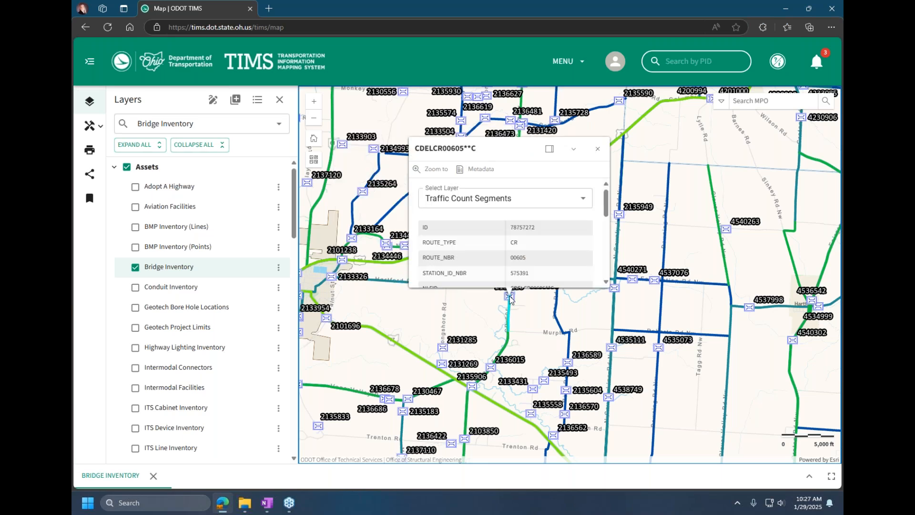
click(504, 202)
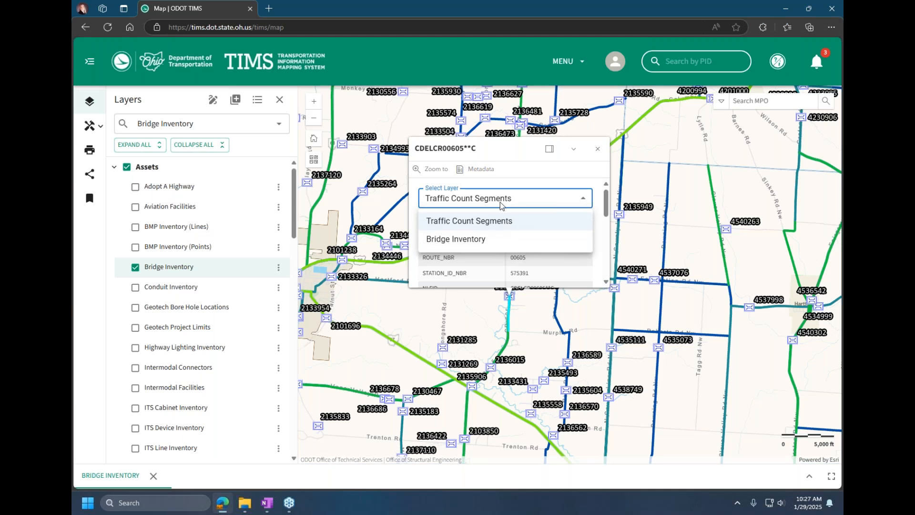
click(491, 242)
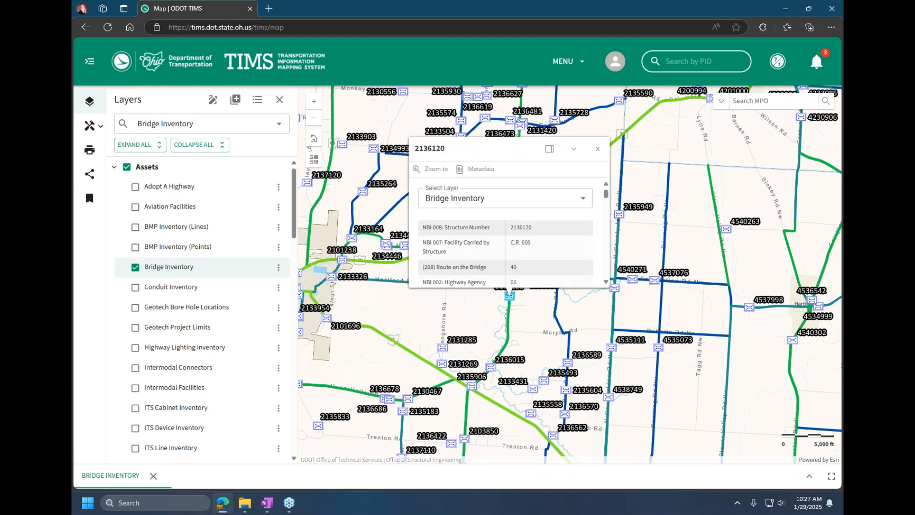
click(499, 200)
click(499, 220)
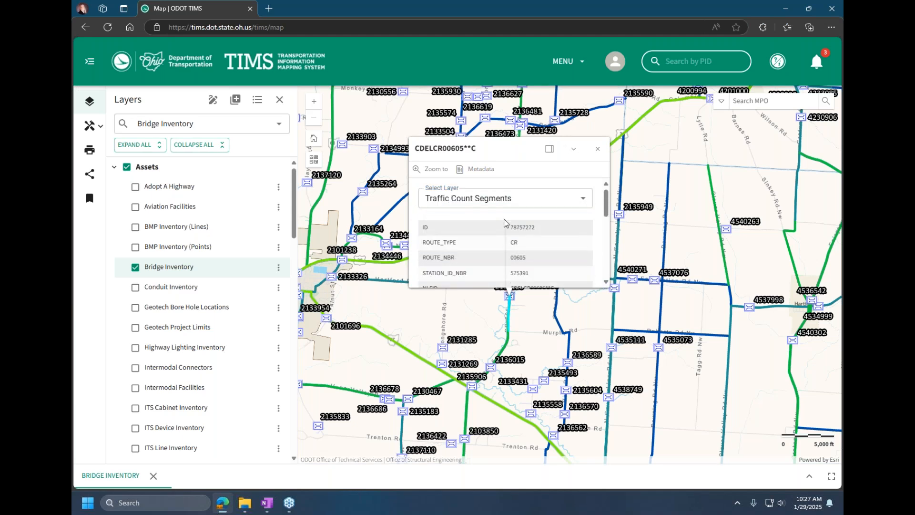
Step: Open the details of the overlapping bridges on SR 657 and Simmons Church and page between them
scroll(497, 317, down, 2)
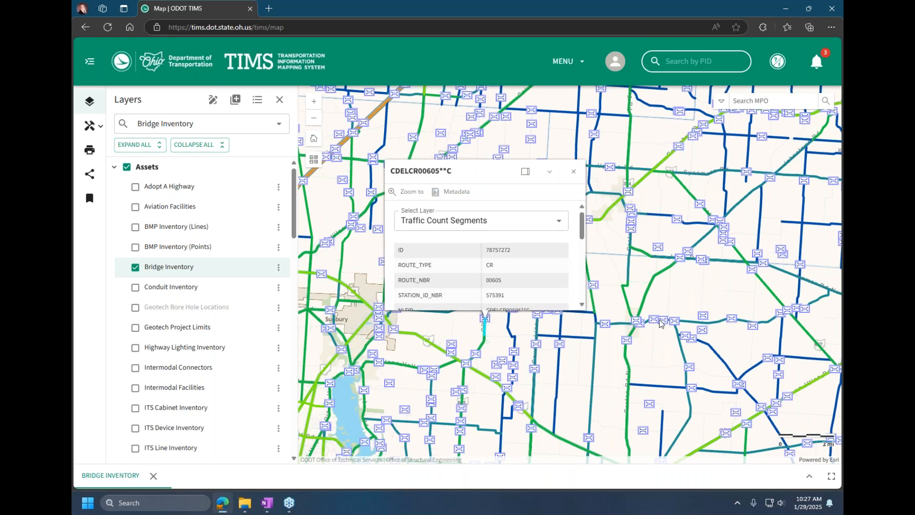
click(724, 235)
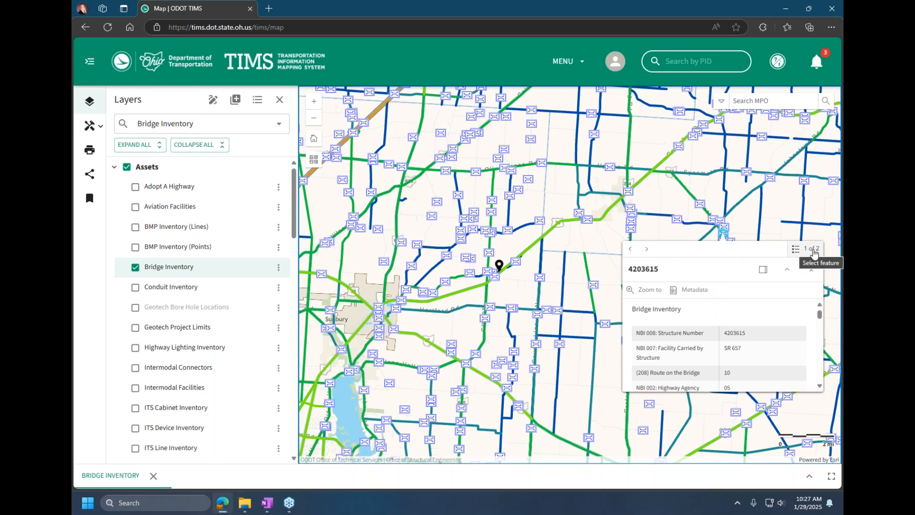
click(646, 249)
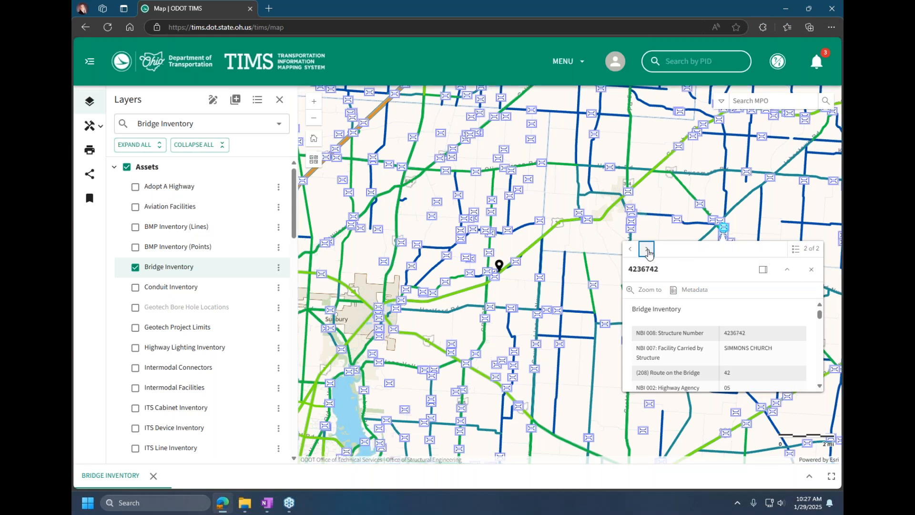
click(646, 249)
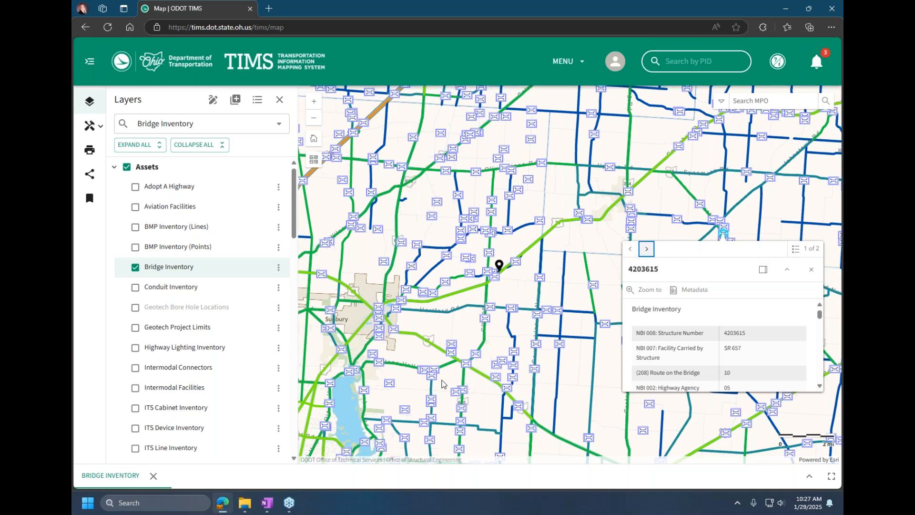
Step: View the details of Vans Valley Rd bridges 2130467 and 2136678 and examine the bridge cluster up close
click(434, 370)
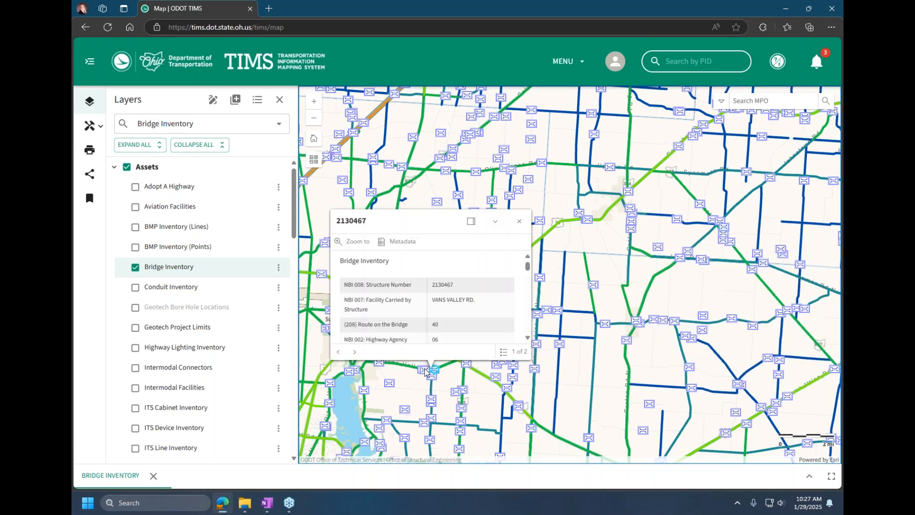
click(433, 373)
scroll(432, 379, up, 2)
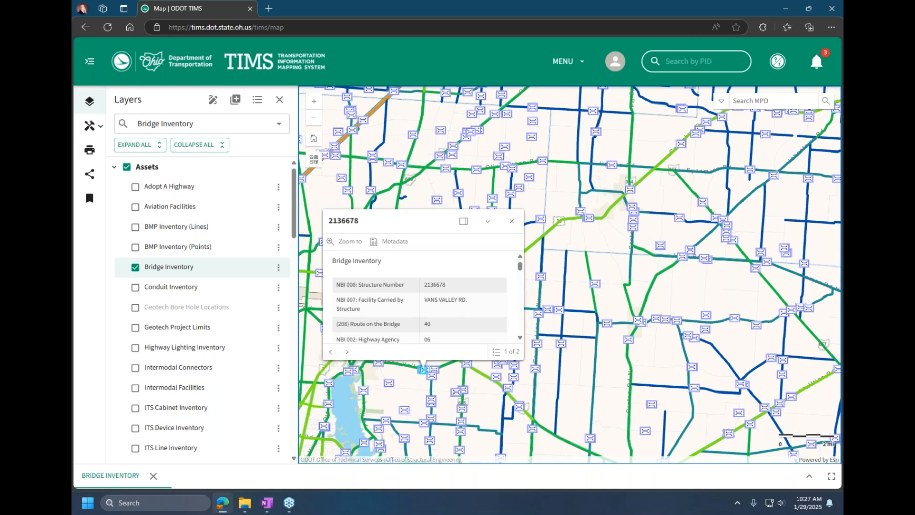
scroll(431, 383, up, 5)
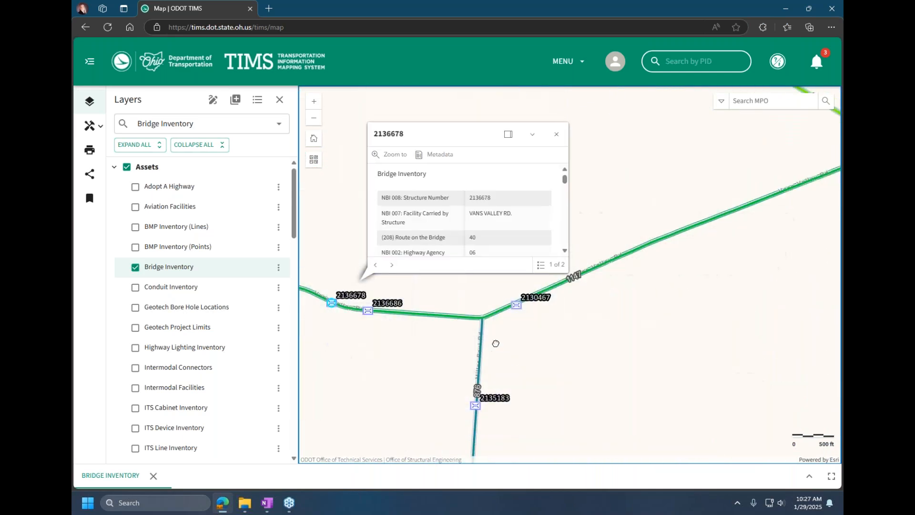
scroll(502, 343, down, 4)
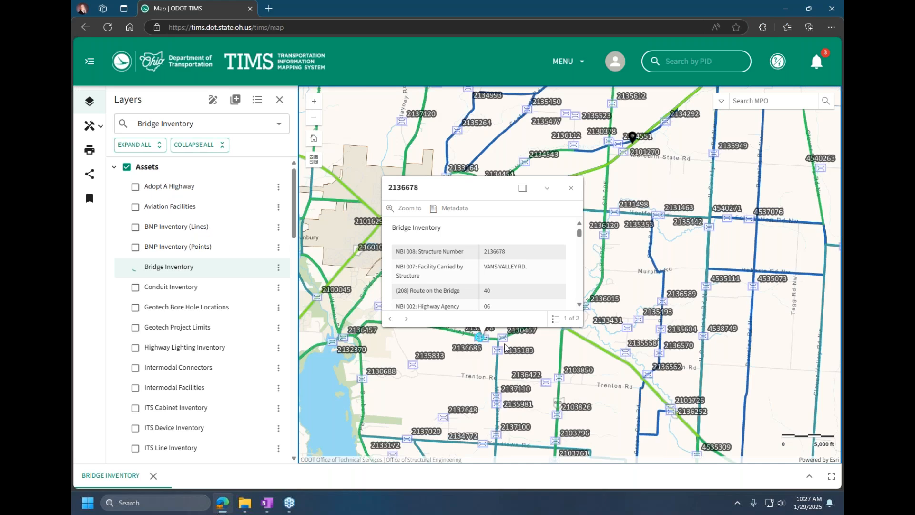
Step: Open the details at the Vans Valley Rd bridges, switch them to Traffic Count Segments, and close them
click(486, 338)
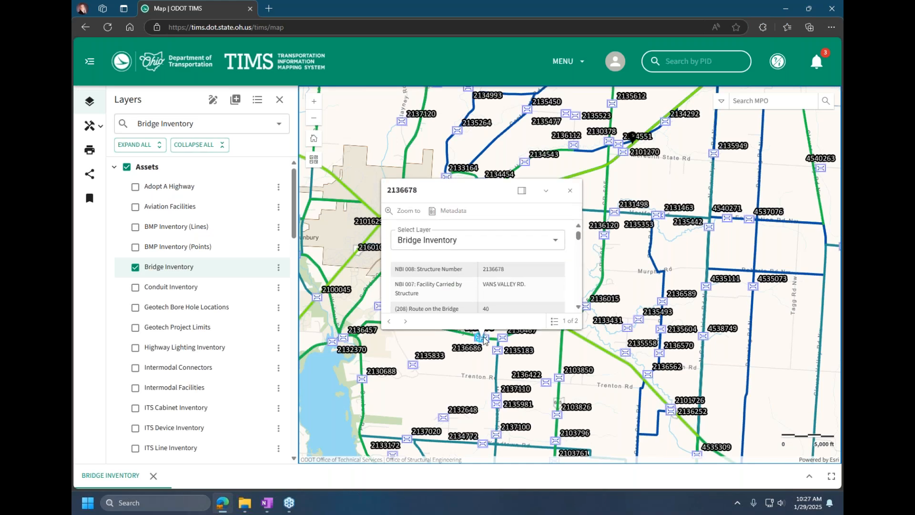
click(513, 243)
click(505, 261)
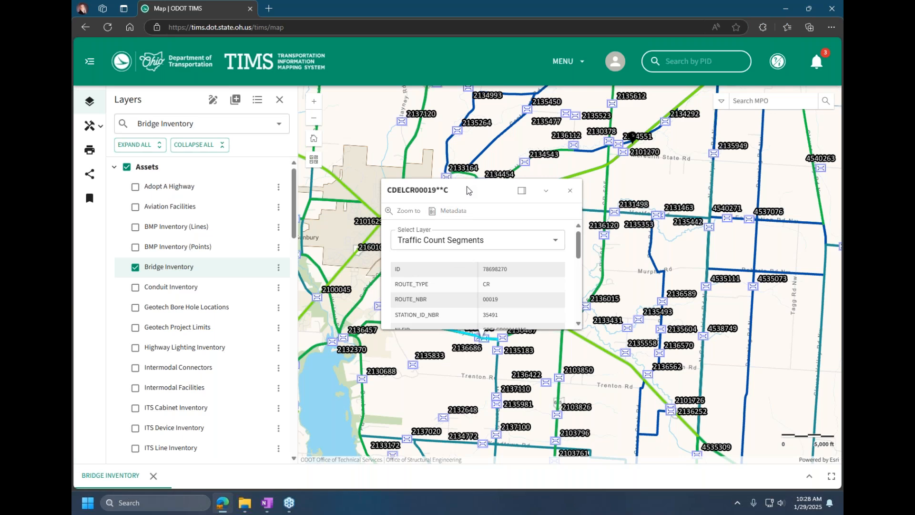
click(570, 190)
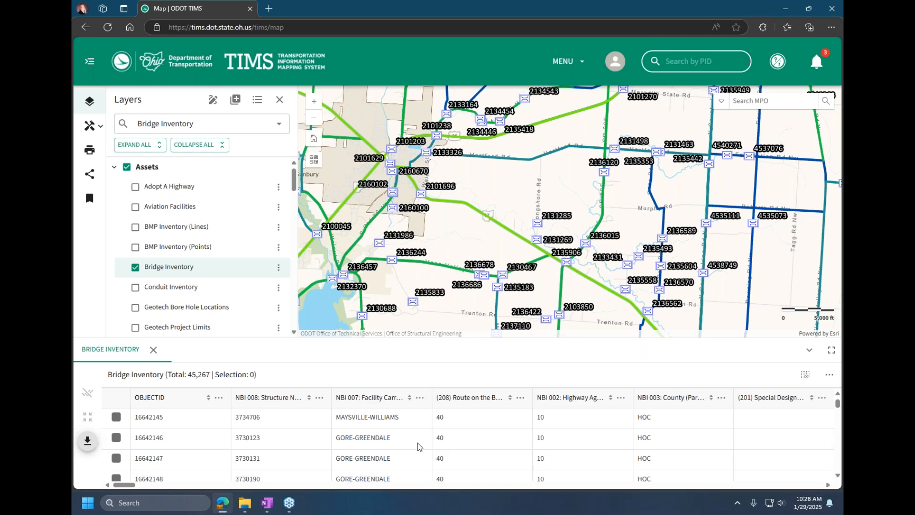
Step: Bring the Bridge Inventory attributes table back up and highlight its total record count
drag(189, 374, 209, 370)
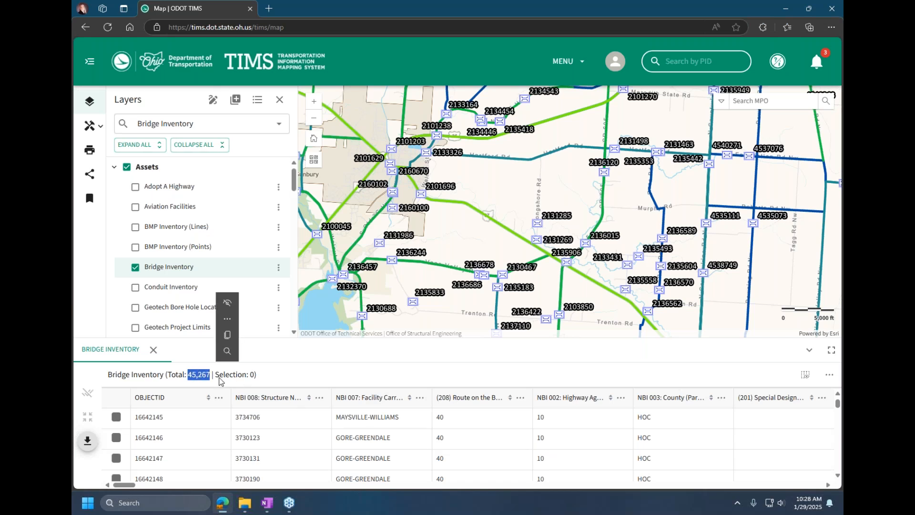
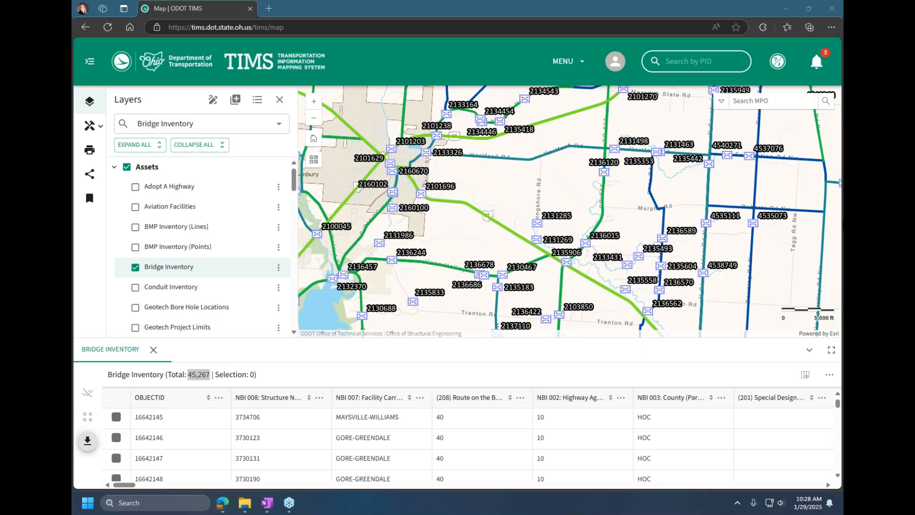
Step: View the show/hide column choices and the additional options of the Bridge Inventory attributes table
click(805, 374)
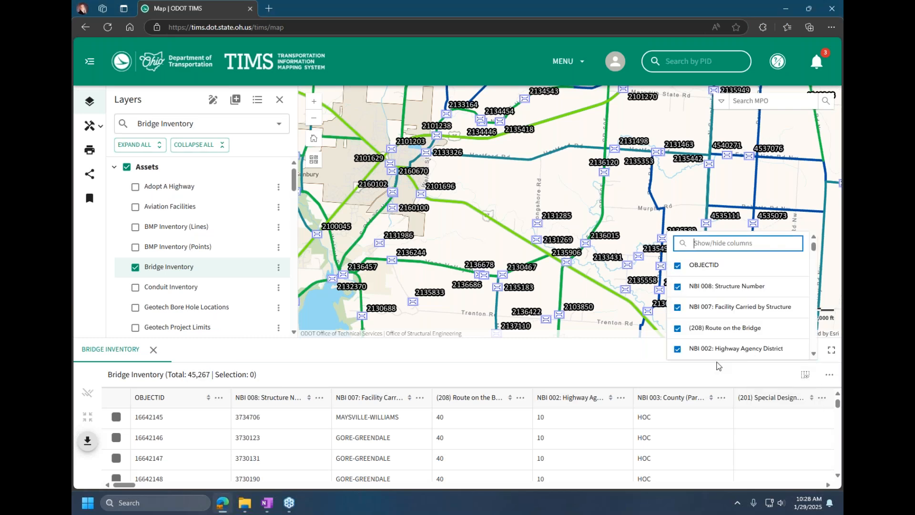
click(831, 377)
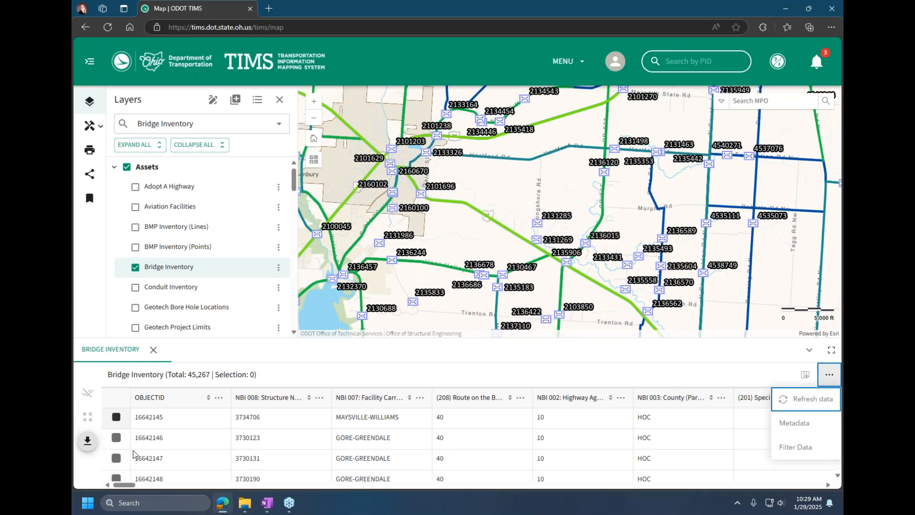
Step: Zoom the map to the first record, MAYSVILLE-WILLIAMS, view the table's export formats, and deselect the record
click(116, 417)
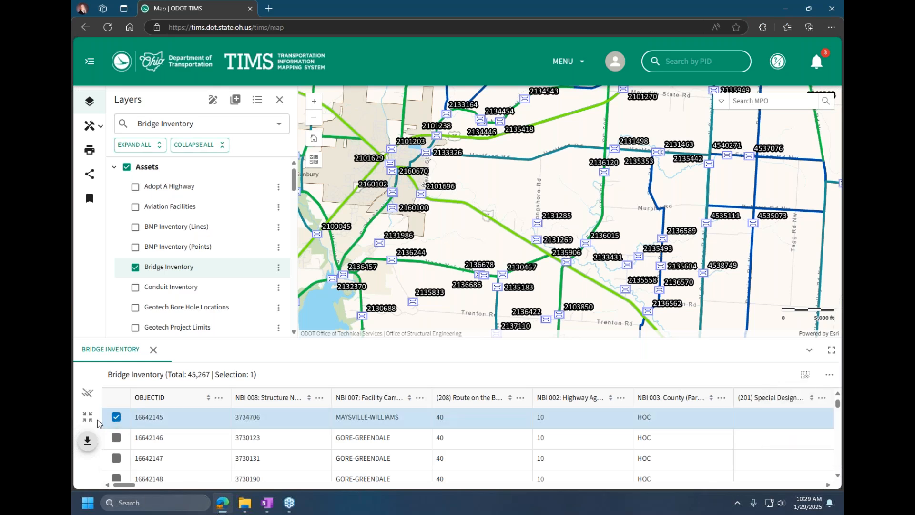
click(91, 419)
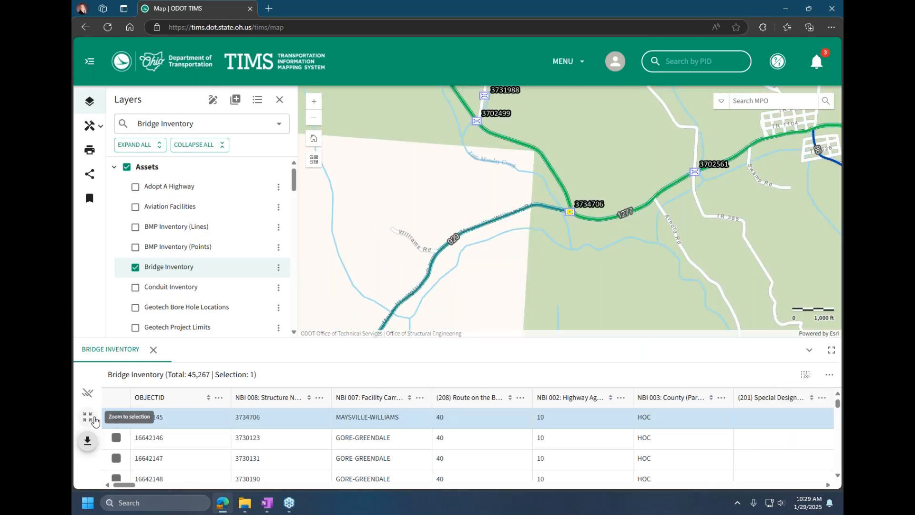
click(88, 441)
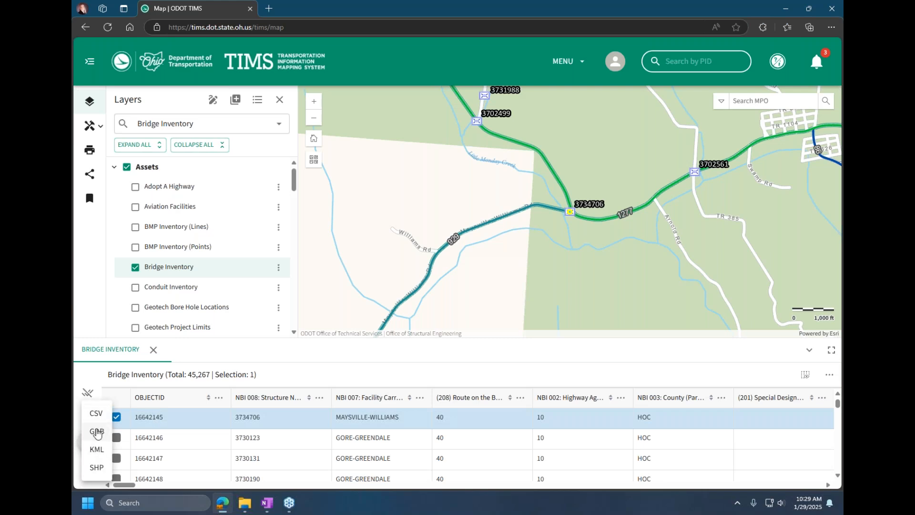
click(79, 484)
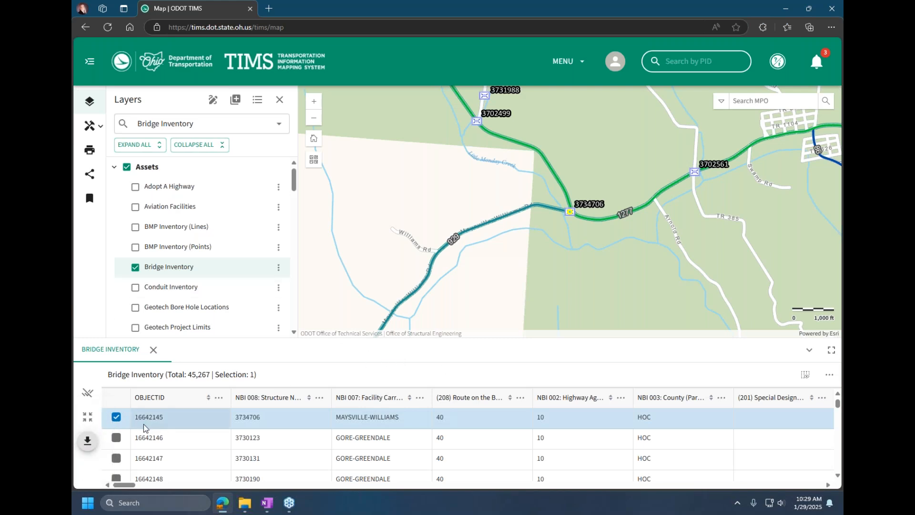
click(116, 417)
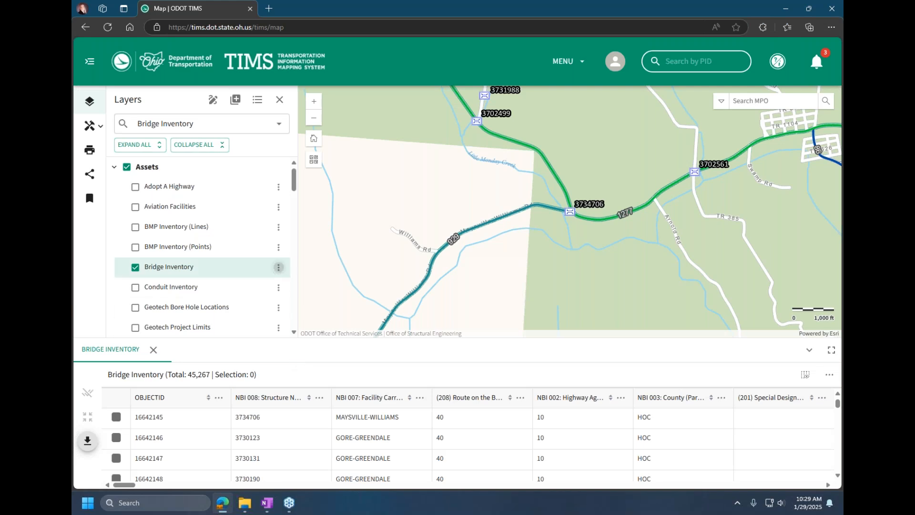
Step: Start an attribute filter on the Bridge Inventory layer using the field NBI 008: Structure Number and the operator "is"
click(278, 267)
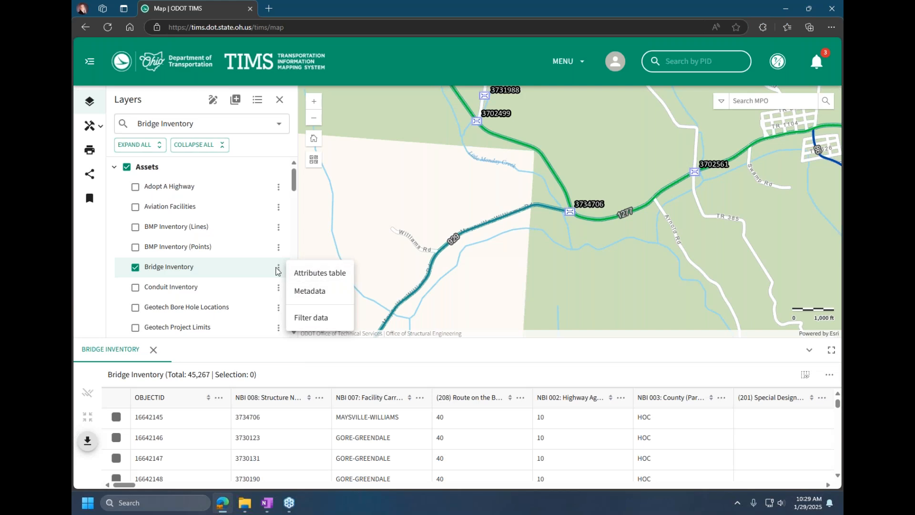
click(306, 323)
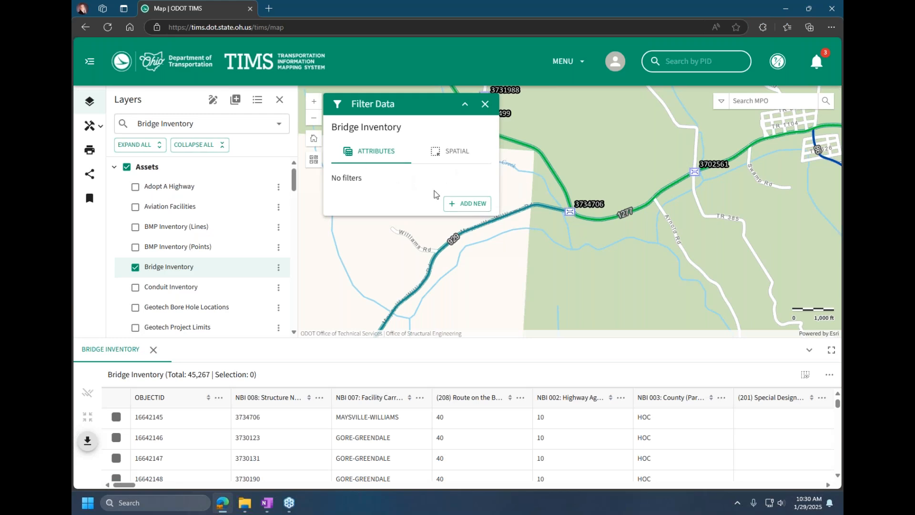
click(468, 204)
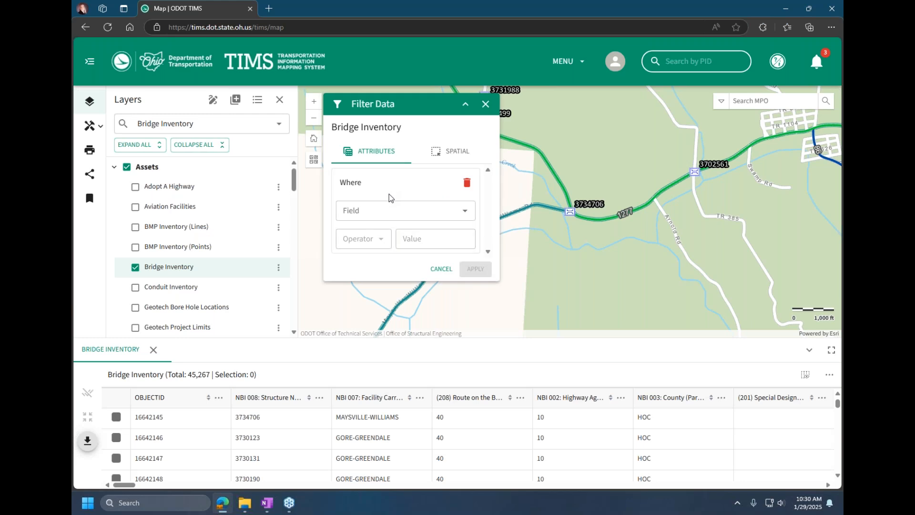
click(380, 205)
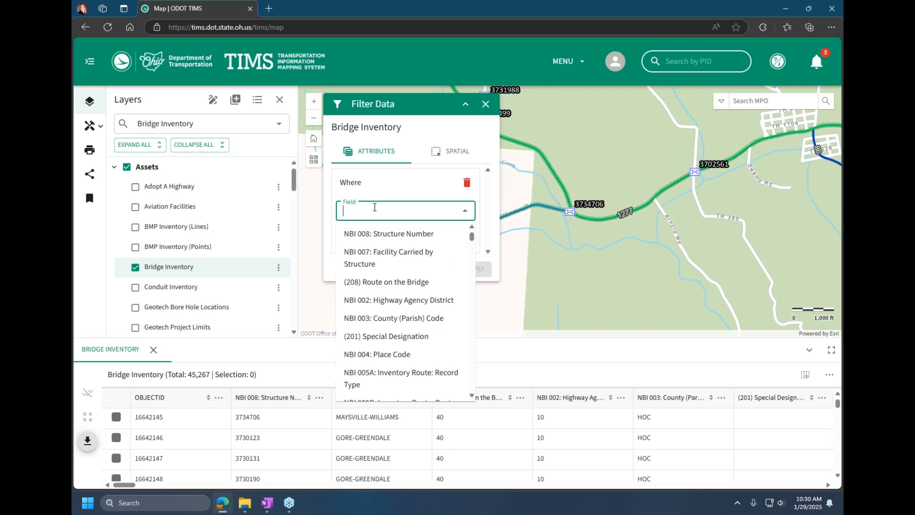
click(389, 234)
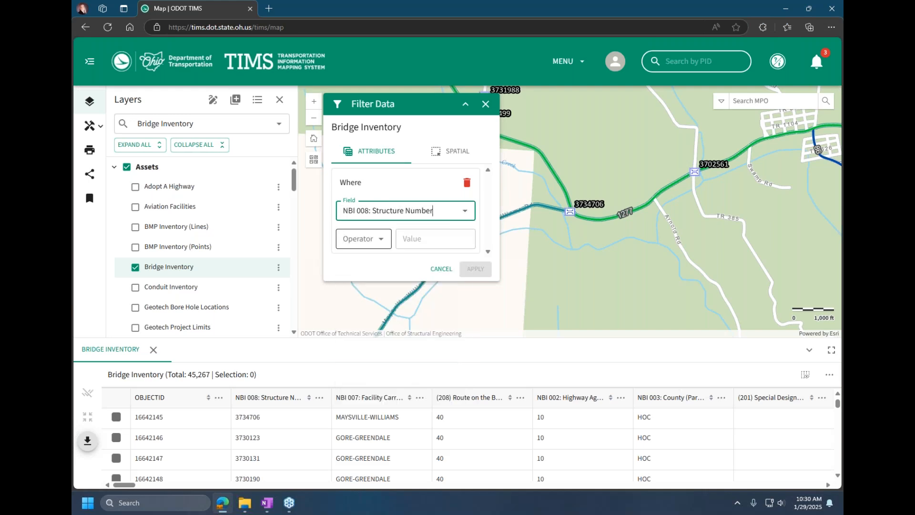
click(386, 233)
click(355, 261)
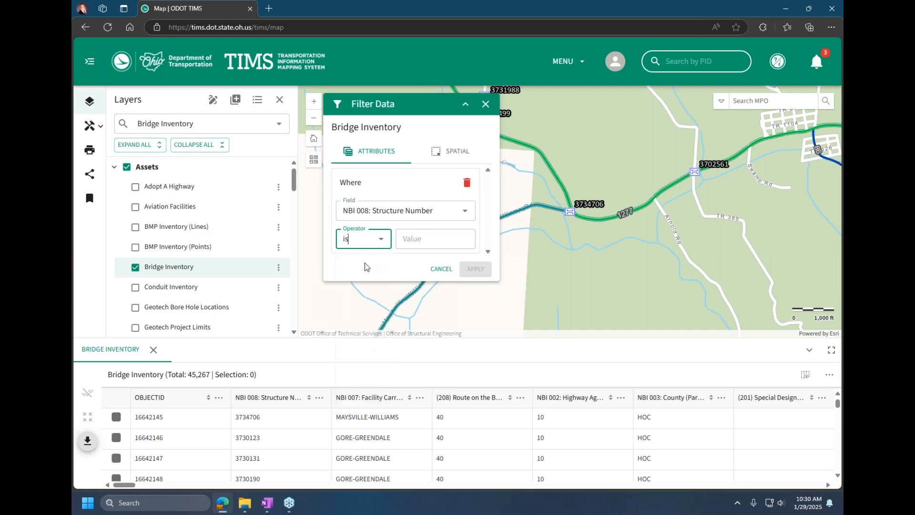
Step: Set the structure number filter's value to 3734706 and apply it
click(421, 241)
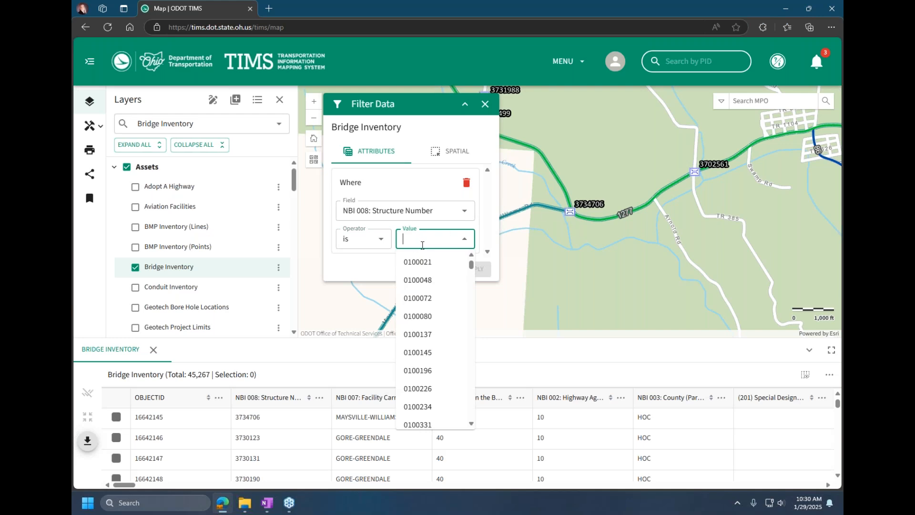
text(37)
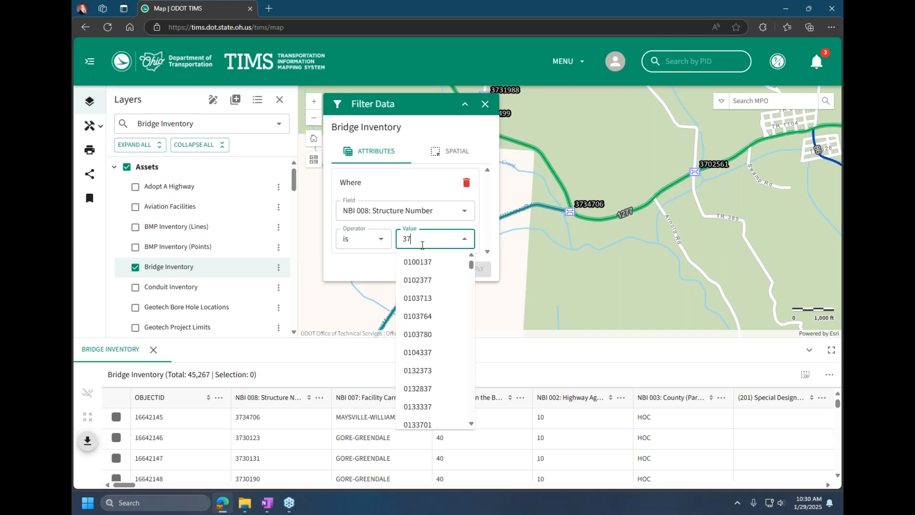
text(34706)
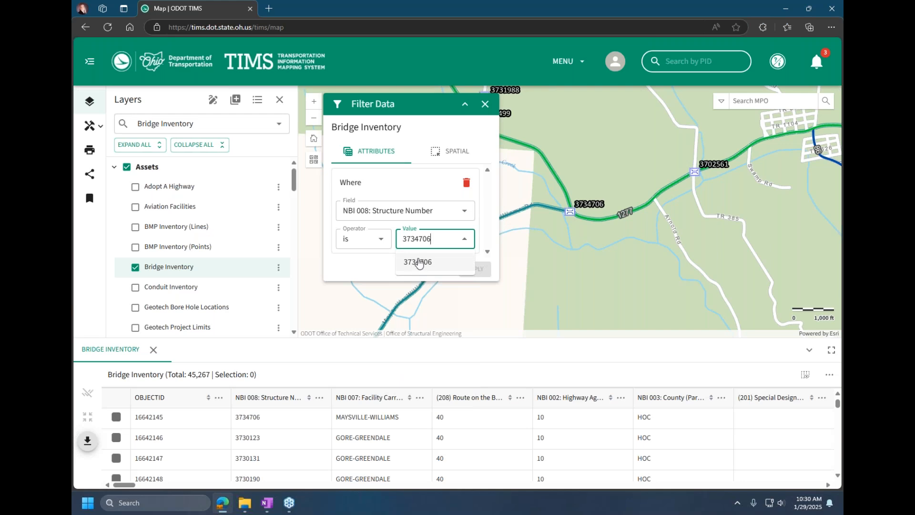
click(417, 261)
click(485, 271)
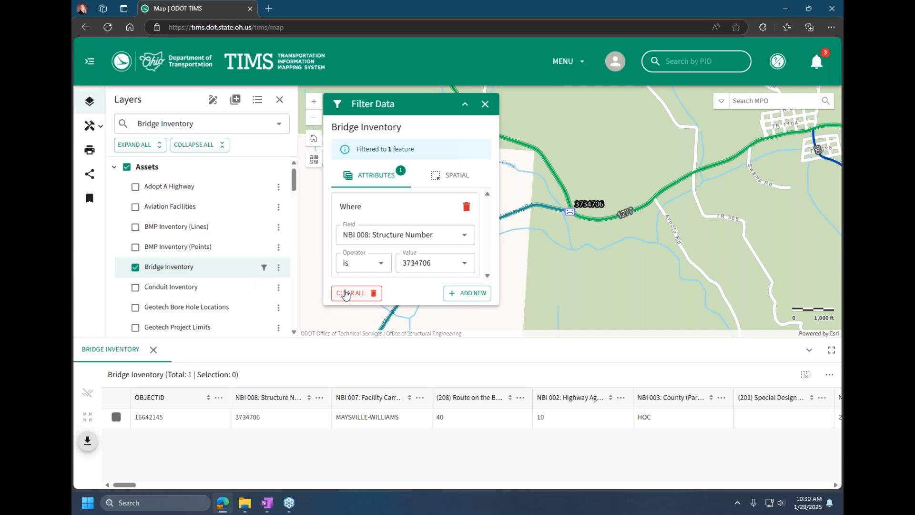
Step: Add a second filter condition to view its And/Or choices, and clear all attribute filters
click(466, 295)
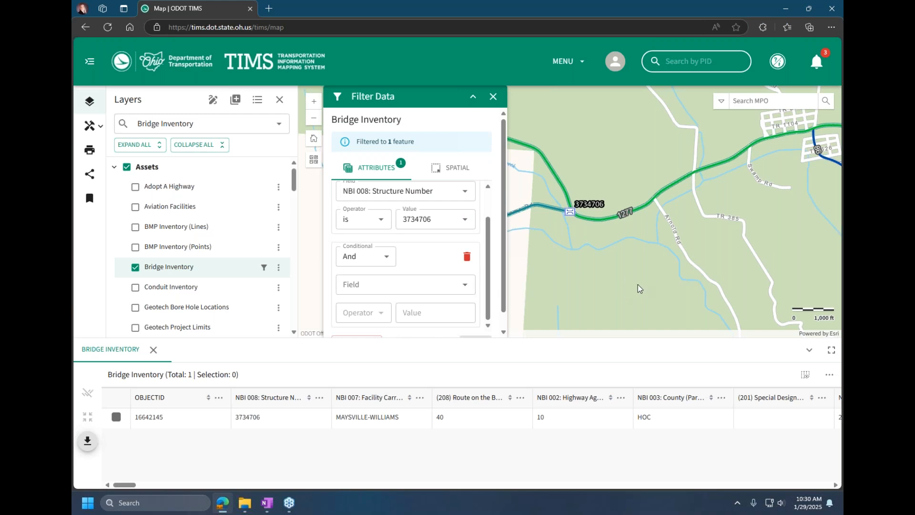
scroll(420, 264, down, 1)
click(379, 238)
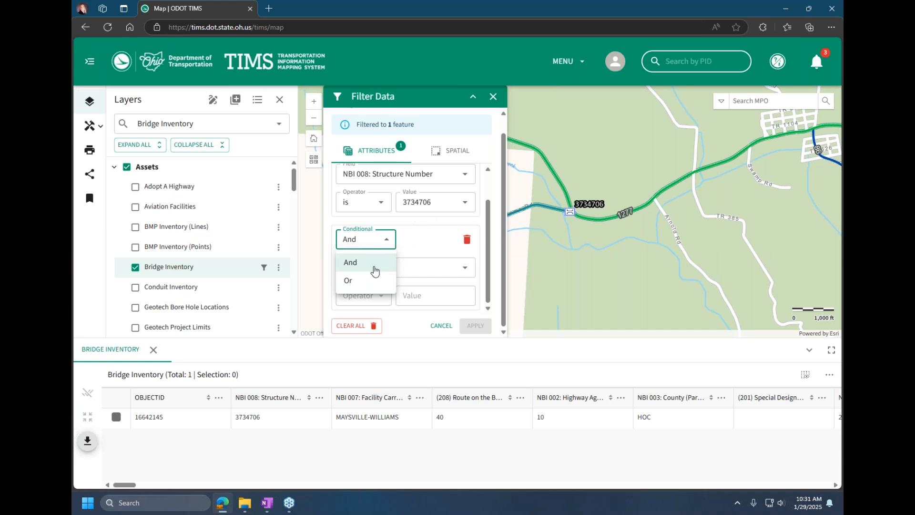
click(415, 245)
scroll(422, 251, up, 2)
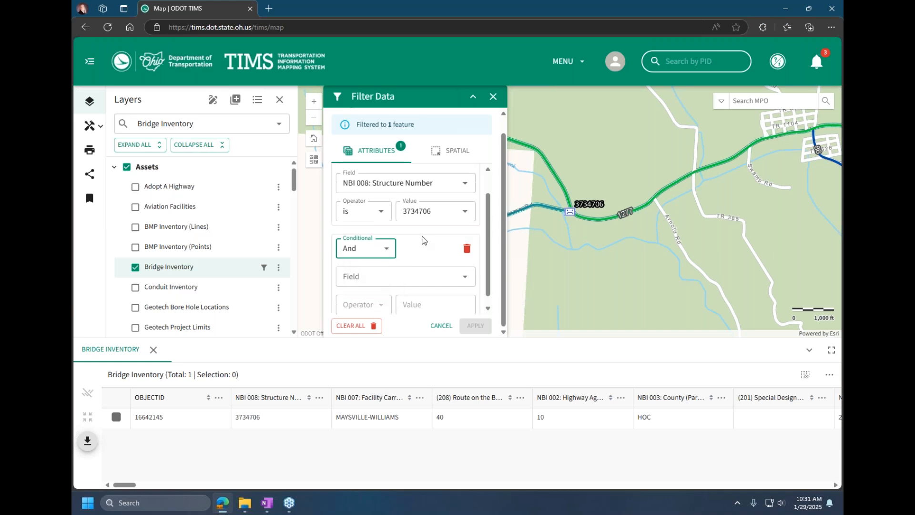
click(352, 327)
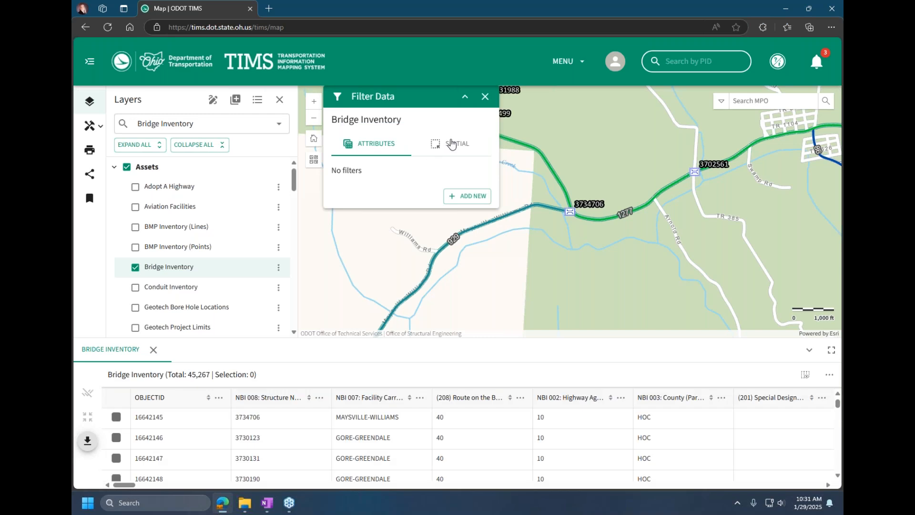
Step: Filter Bridge Inventory spatially by geography, using the County layer with the value LICKING
click(460, 148)
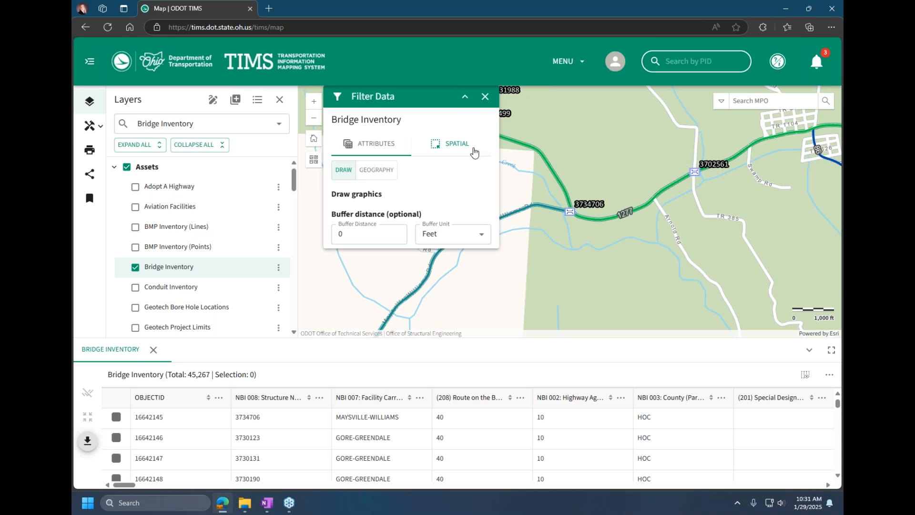
click(383, 172)
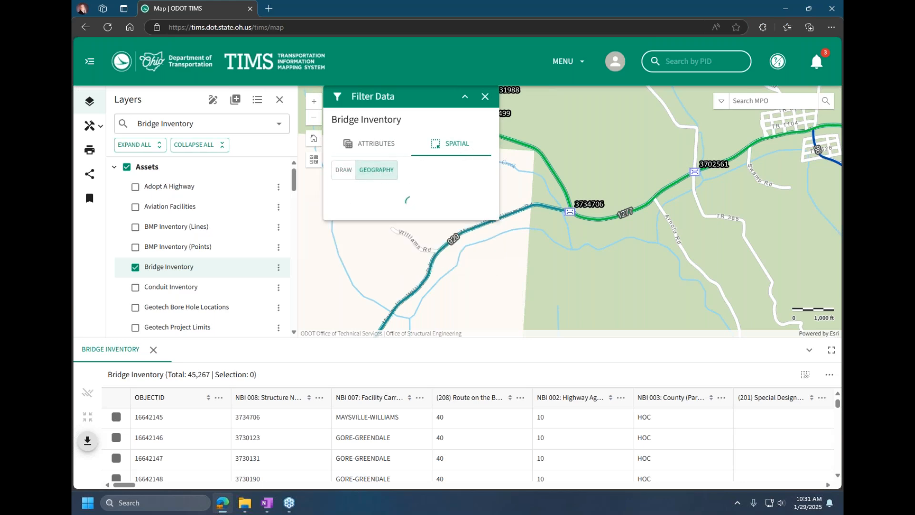
click(406, 215)
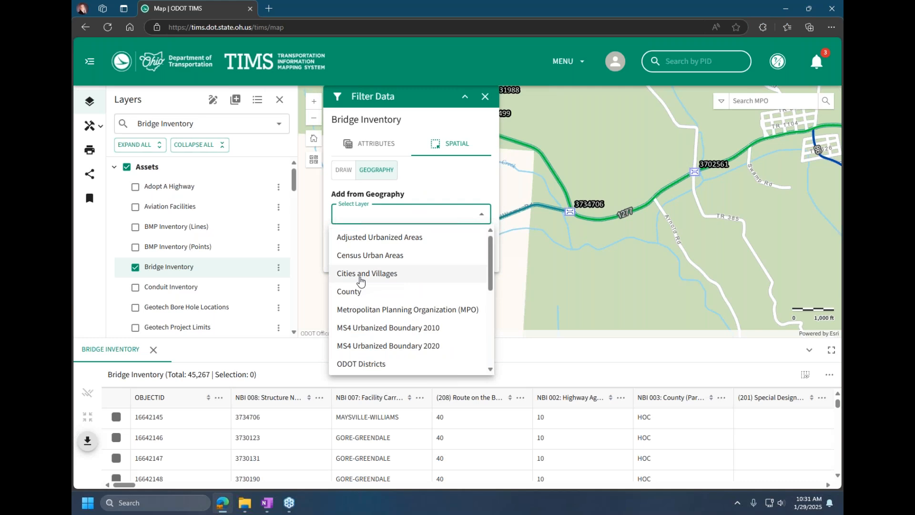
click(353, 292)
click(385, 242)
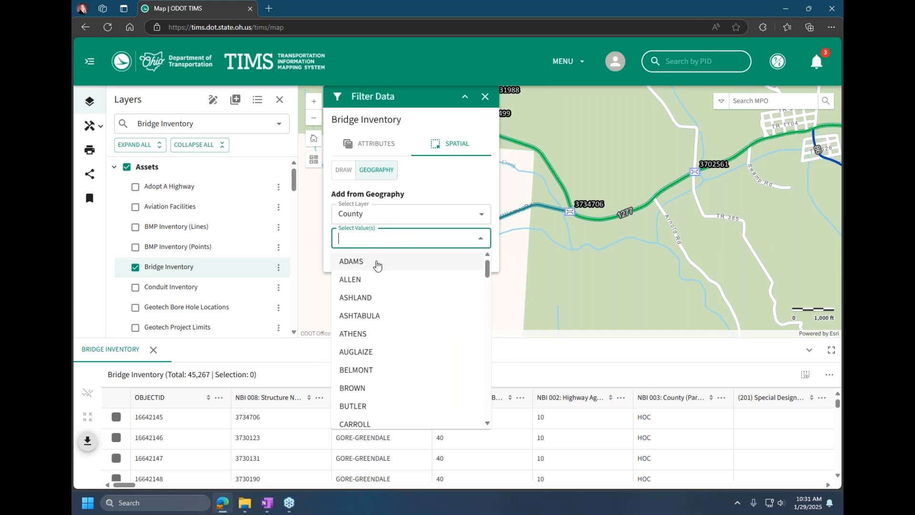
text(lickin)
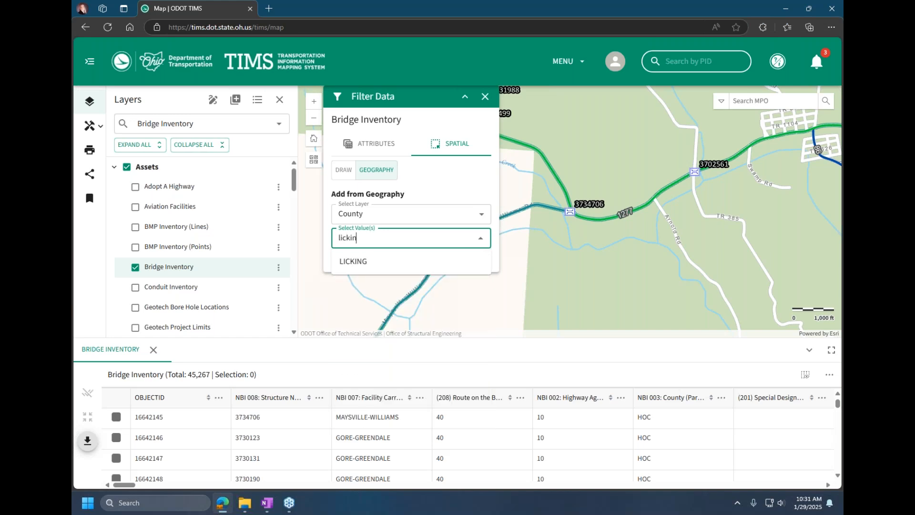
click(381, 267)
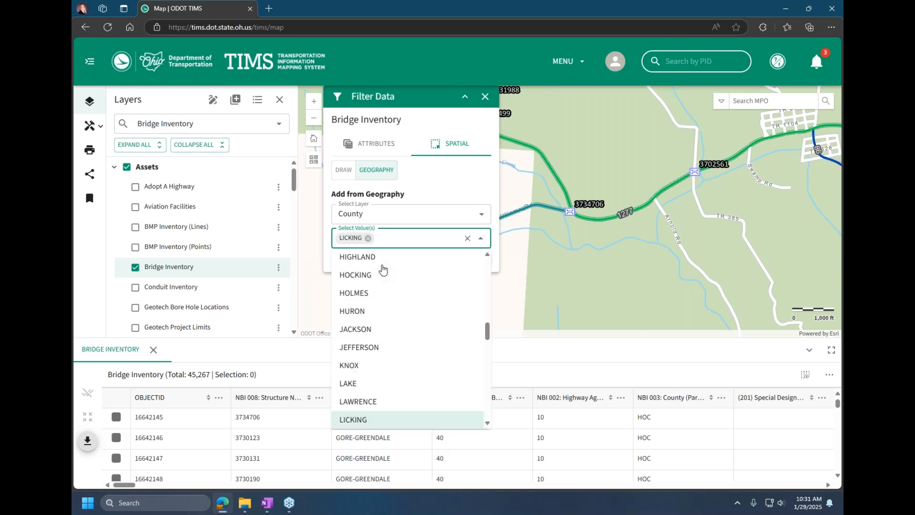
click(463, 186)
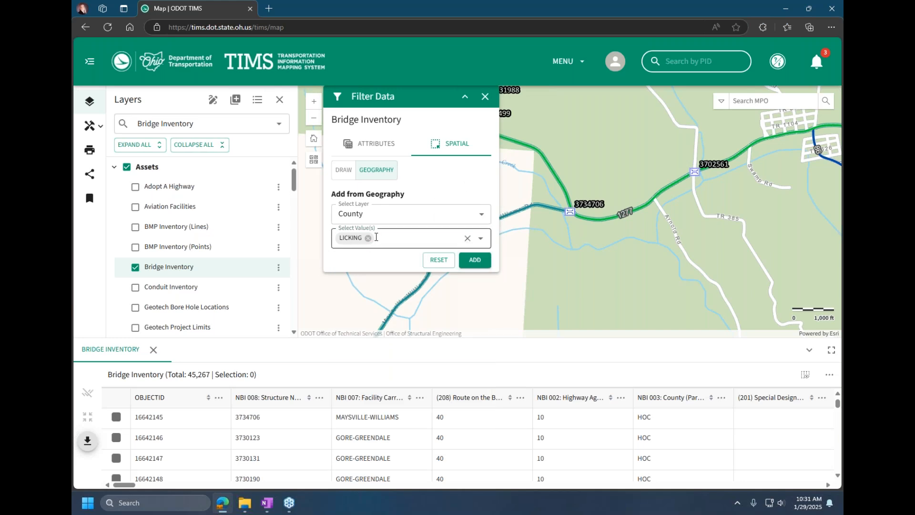
click(467, 260)
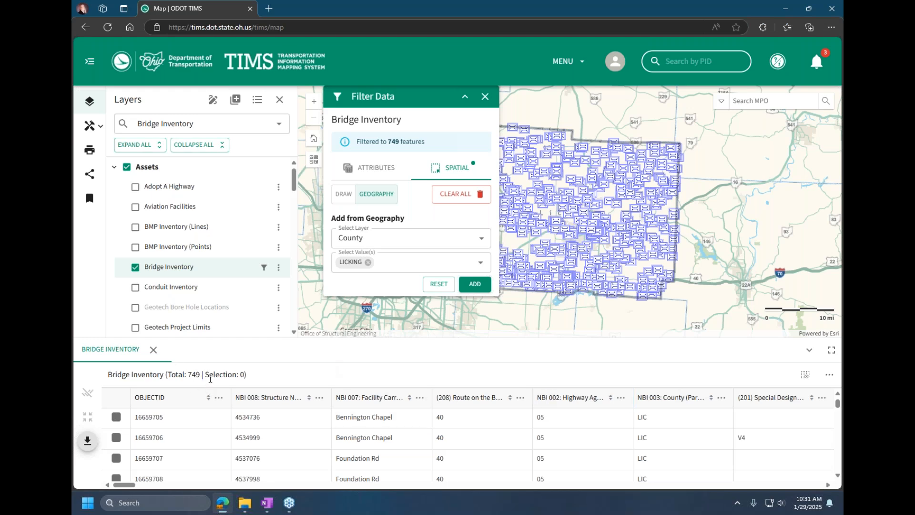
Step: Switch the spatial filter to drawn graphics and set the buffer distance to 1 mile
click(346, 197)
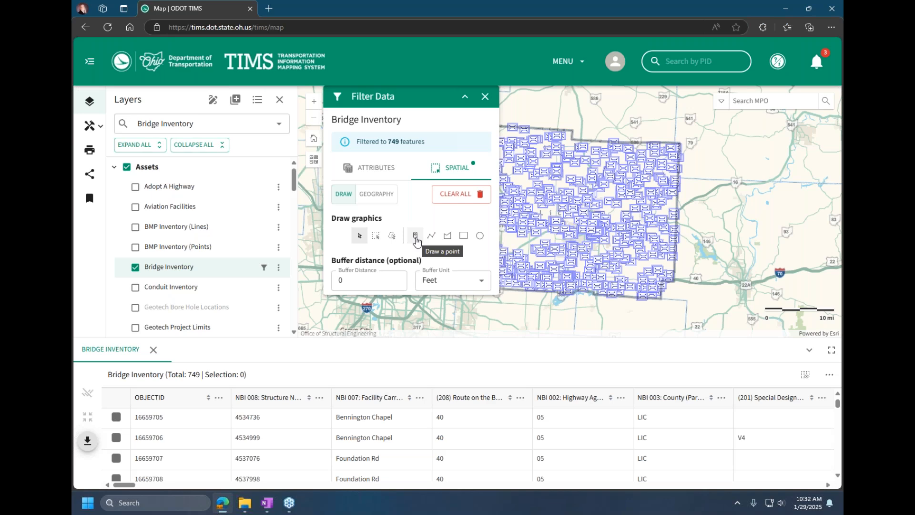
click(339, 280)
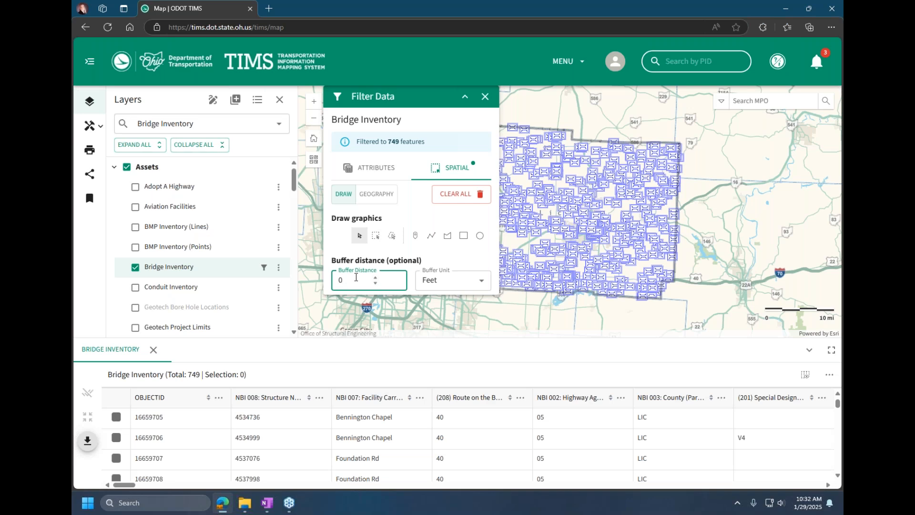
double_click(339, 280)
text(1)
key(Tab)
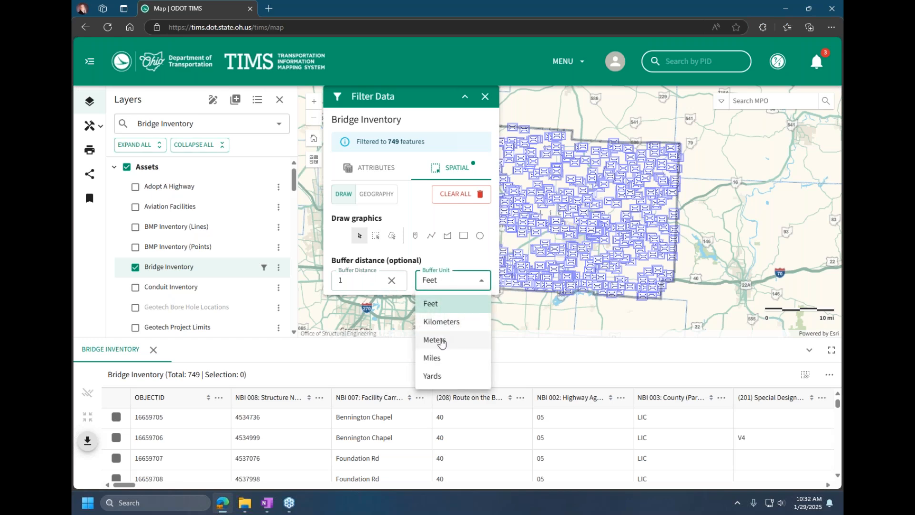
click(441, 358)
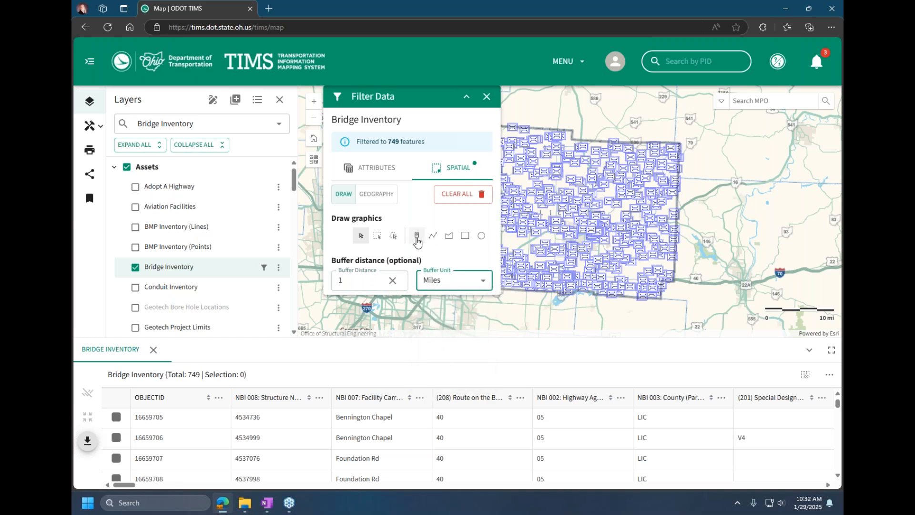
Step: Place a buffered point graphic near the middle of Licking County and examine its circle up close
click(417, 236)
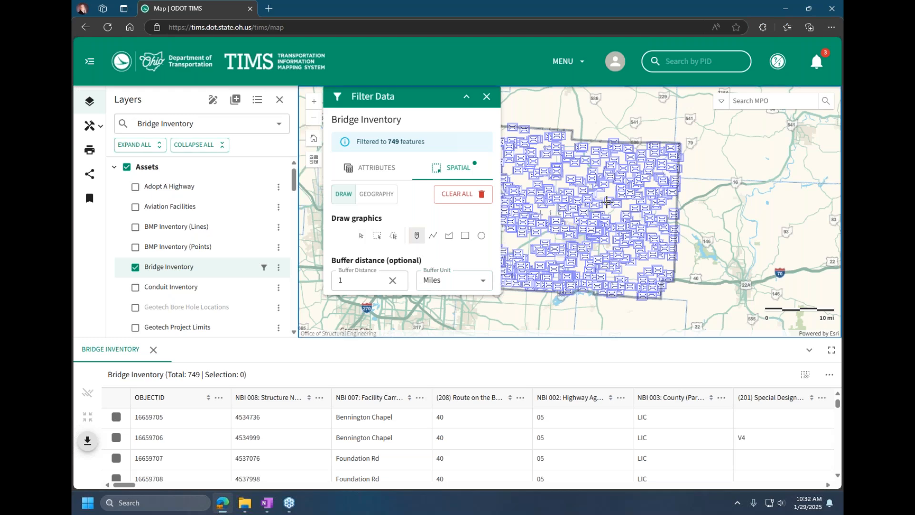
click(601, 204)
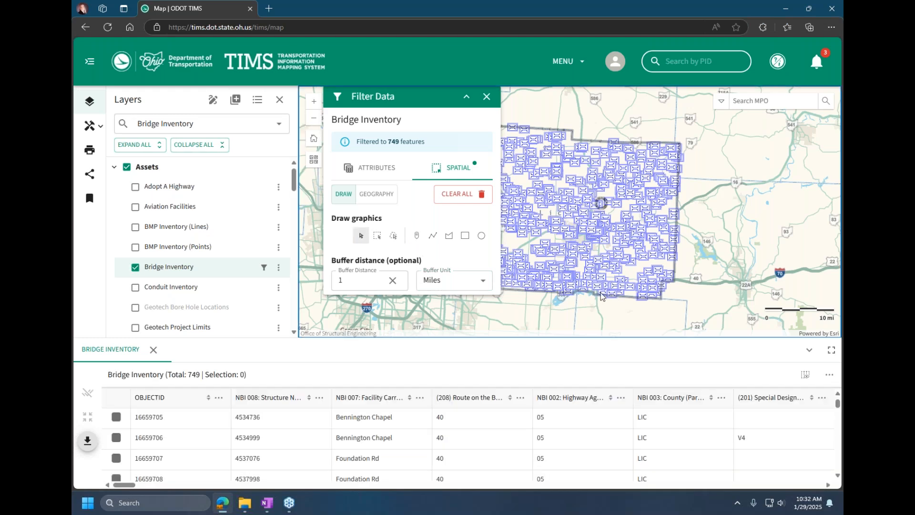
scroll(603, 216, up, 1)
scroll(602, 216, up, 2)
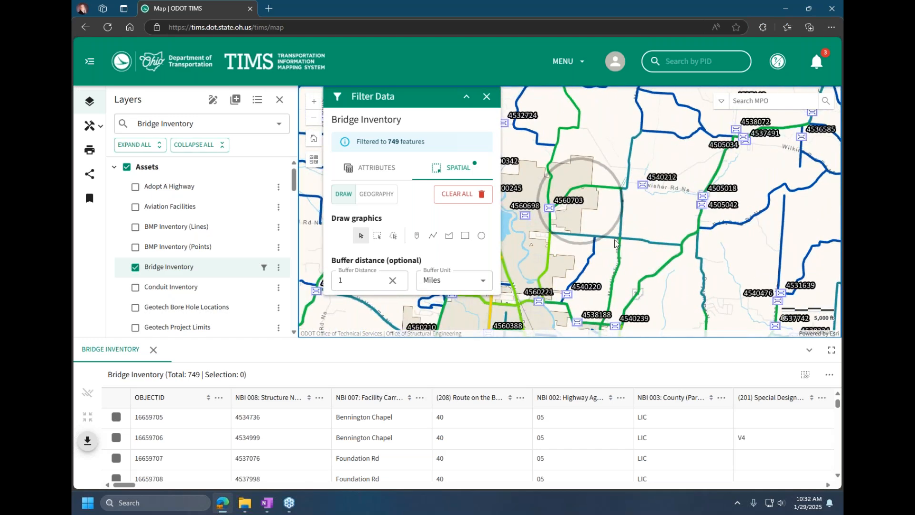
Step: Select the buffered circle graphic, enlarge it to about twice its diameter toward the southeast, and close the Bridge Inventory filter window
click(362, 238)
click(615, 230)
drag(623, 244, 717, 324)
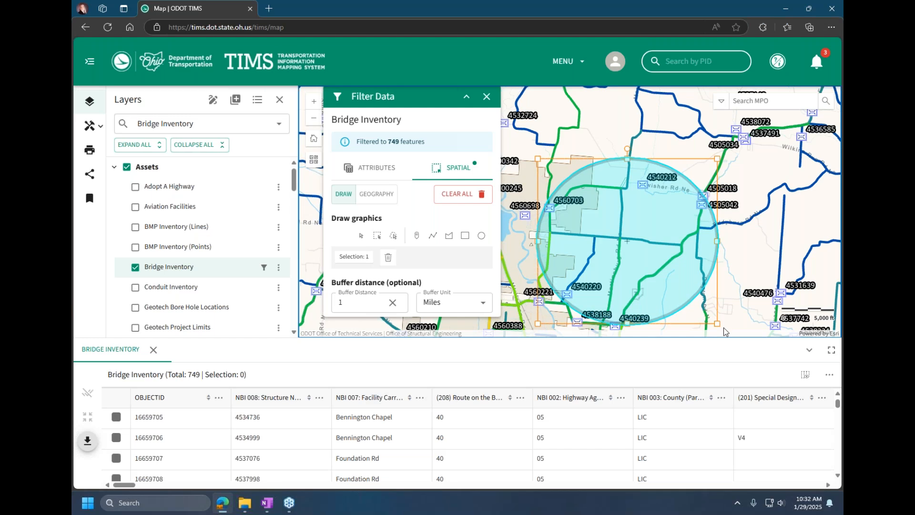
click(742, 267)
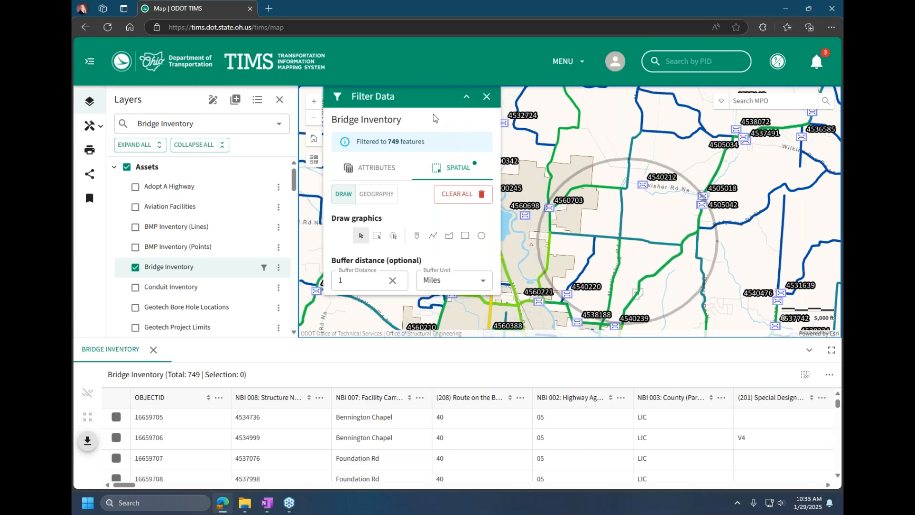
click(486, 98)
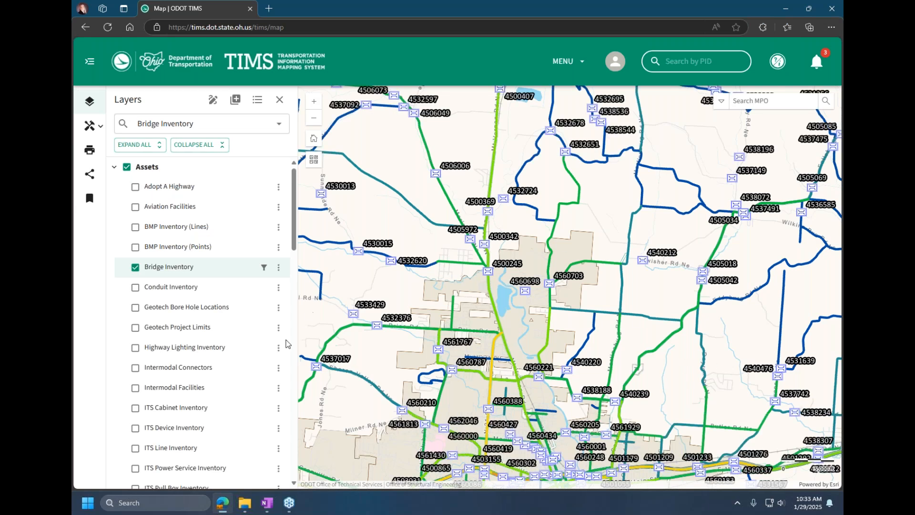
Step: Reopen the Bridge Inventory filter settings and clear the drawn spatial filter
click(278, 267)
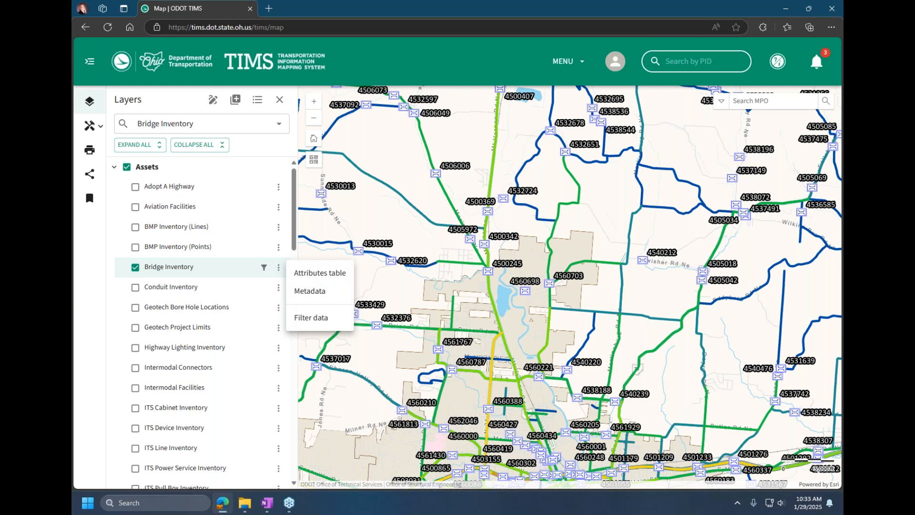
click(311, 317)
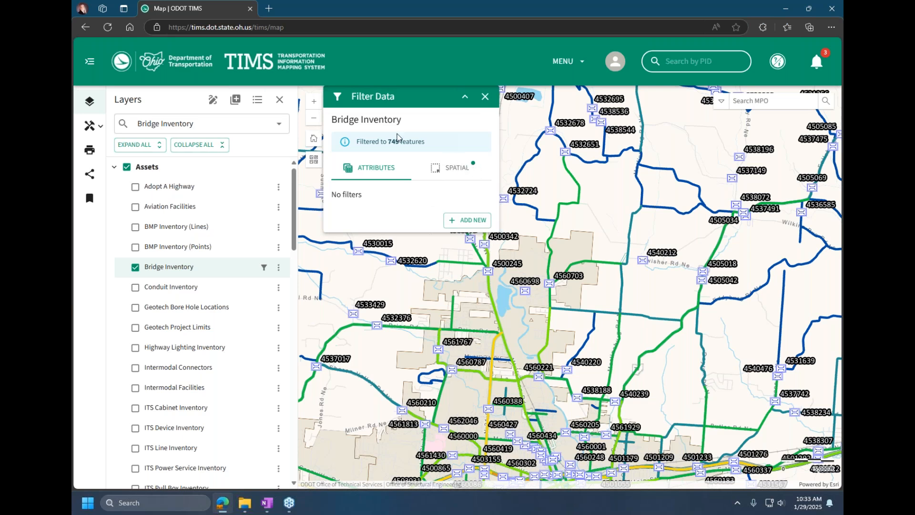
drag(355, 141, 427, 142)
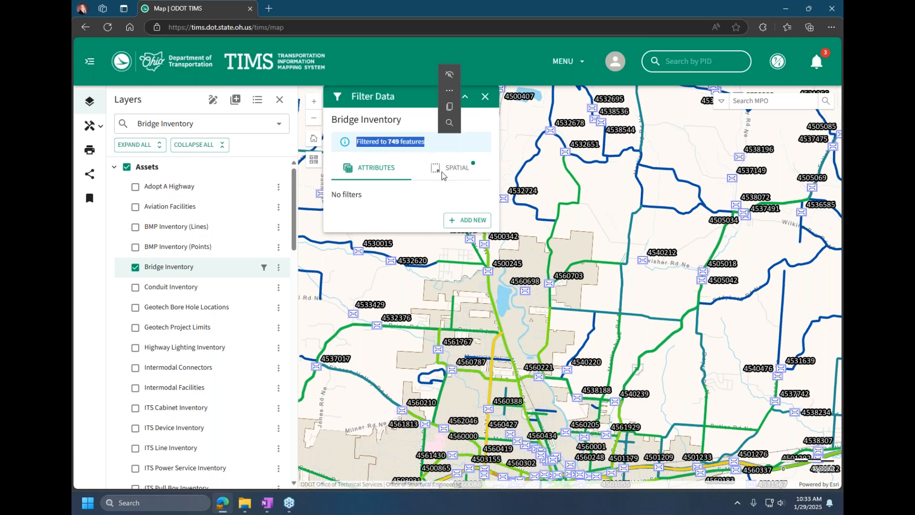
click(459, 171)
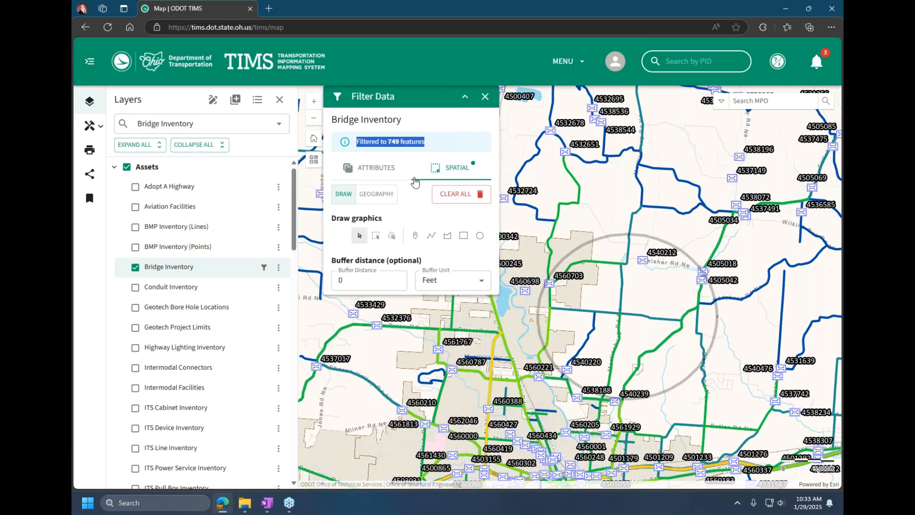
click(457, 199)
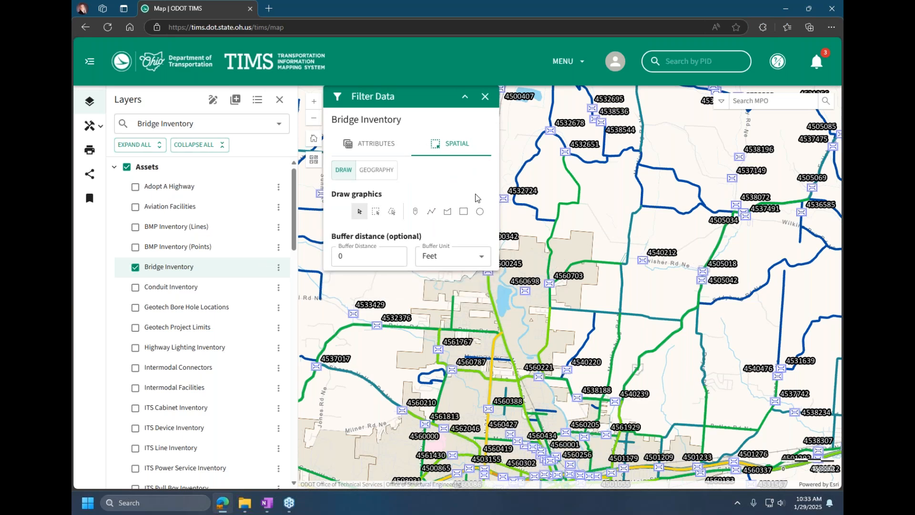
Step: Bring up the Conduit Inventory filter settings, return to those of Bridge Inventory, and close the filter window
click(279, 288)
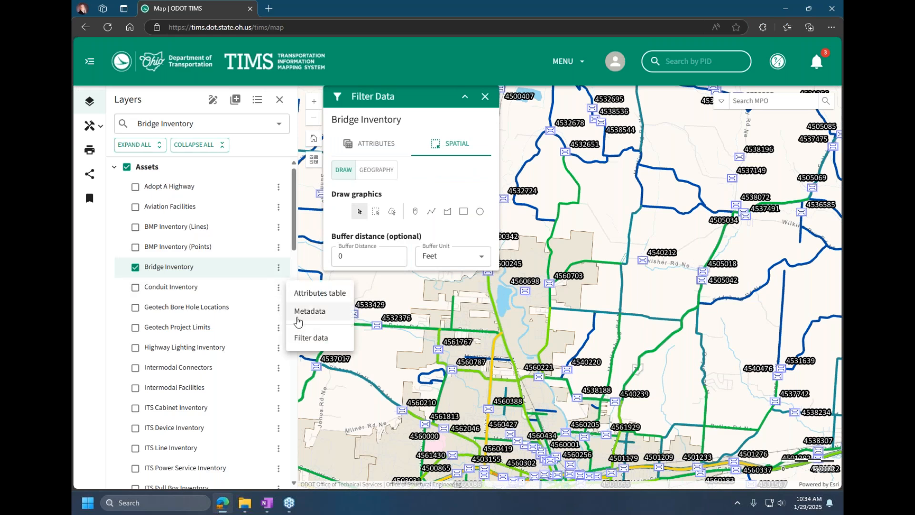
click(305, 338)
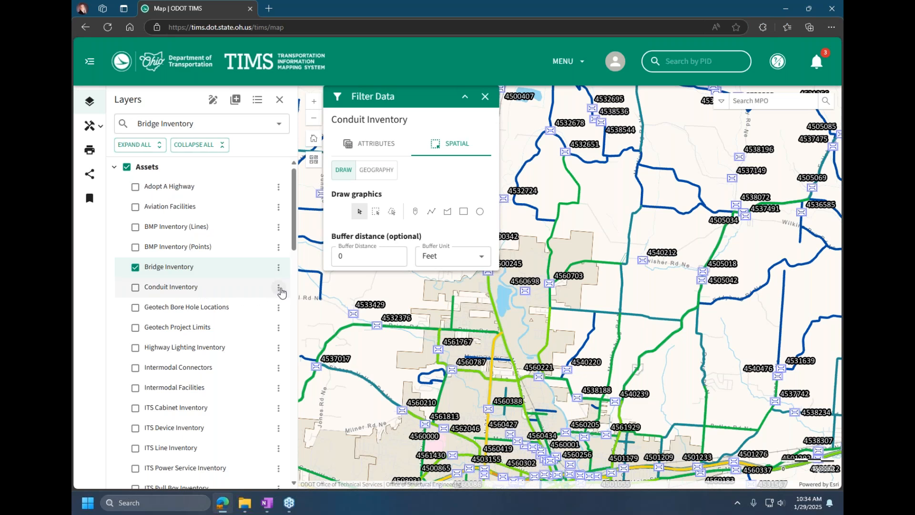
mouse_move(405, 99)
mouse_down()
mouse_move(425, 165)
mouse_move(410, 113)
mouse_up()
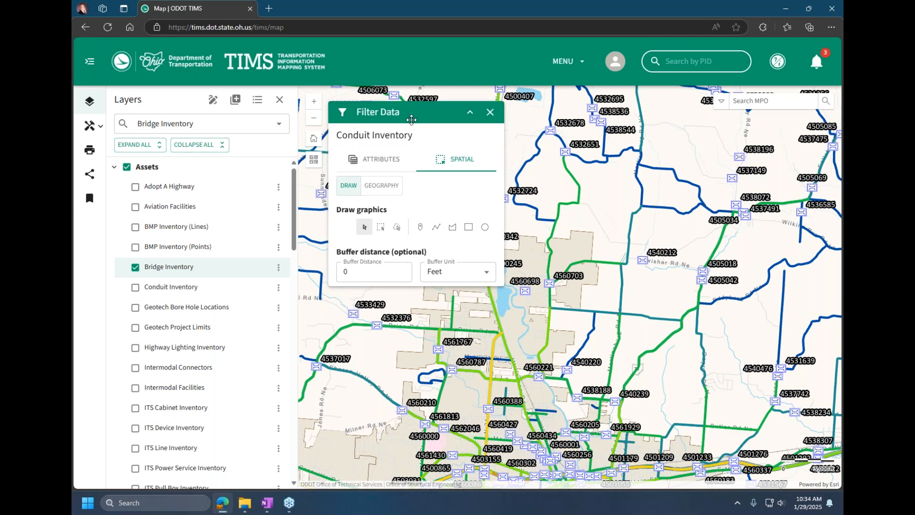
click(280, 268)
click(312, 318)
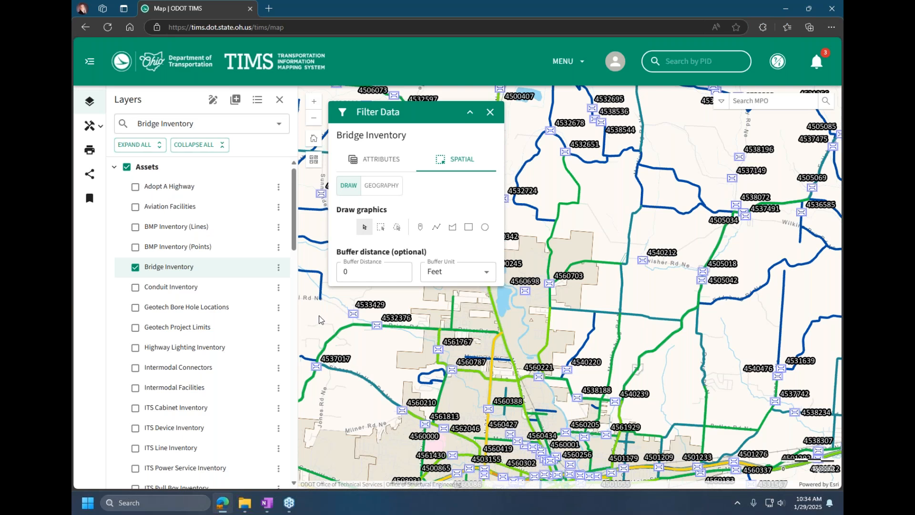
click(490, 113)
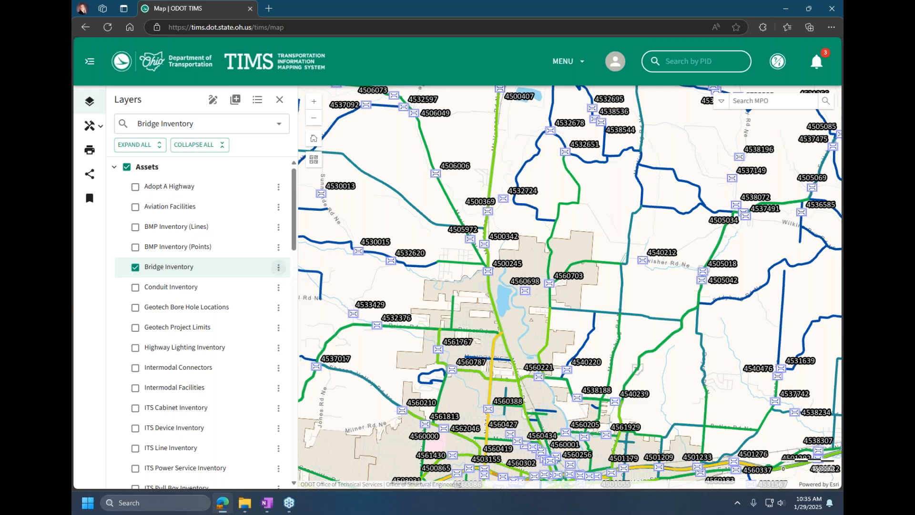
Step: Review the attribute filters of Bridge Inventory once more and close the filter window
click(278, 268)
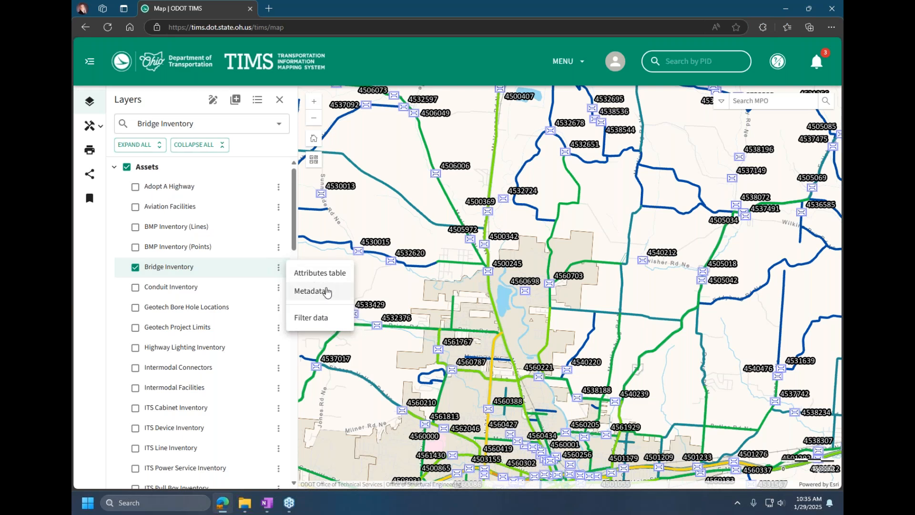
click(305, 323)
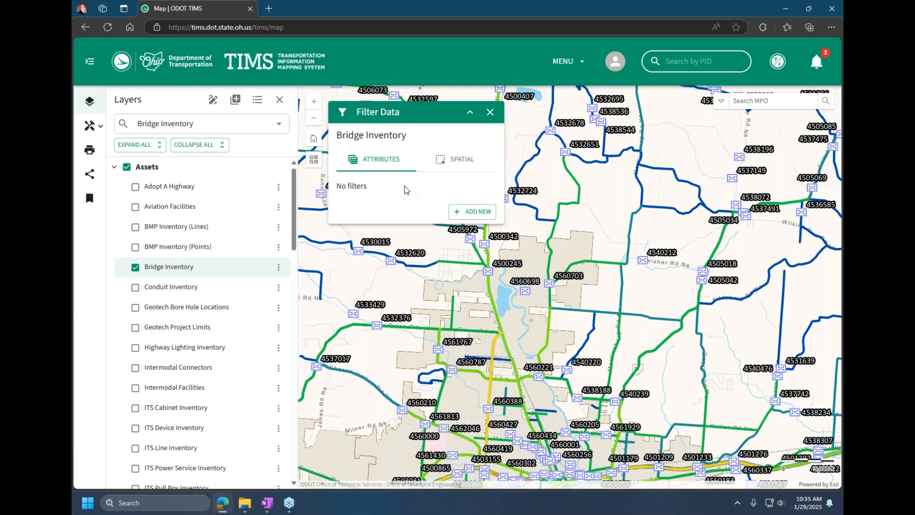
click(490, 113)
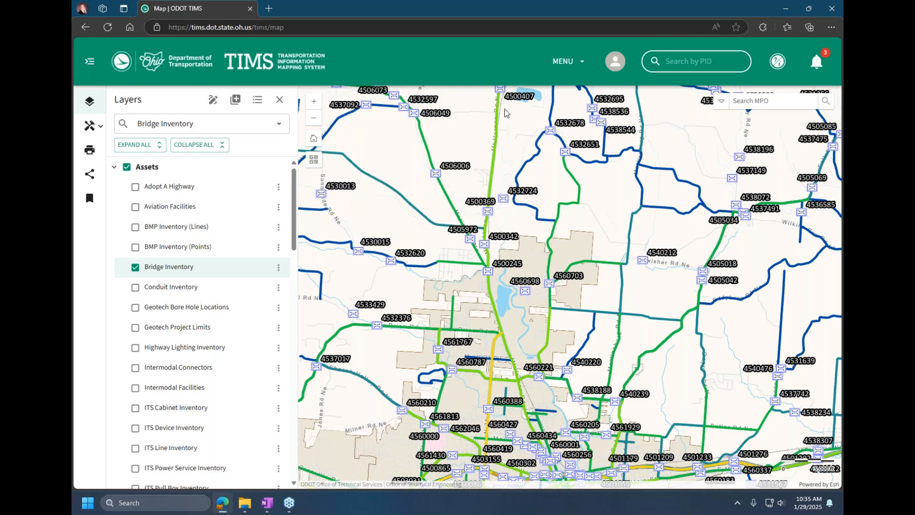
Step: With the map legend shown, toggle Bridge Inventory off and on, turn on Conduit Inventory, and close the legend
click(257, 101)
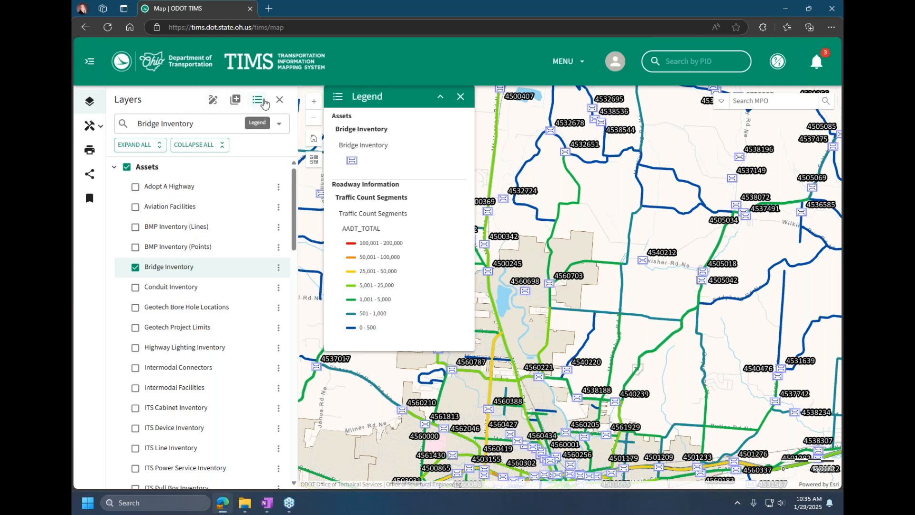
drag(381, 97, 383, 103)
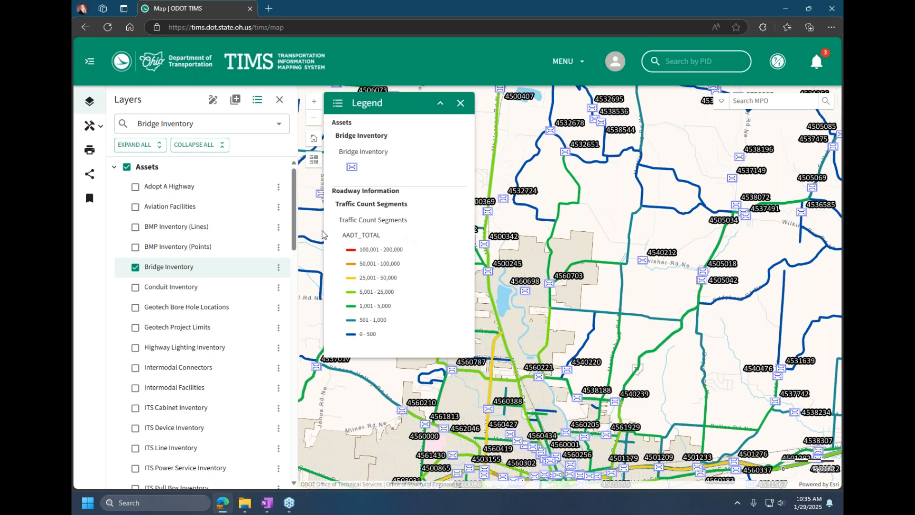
click(135, 267)
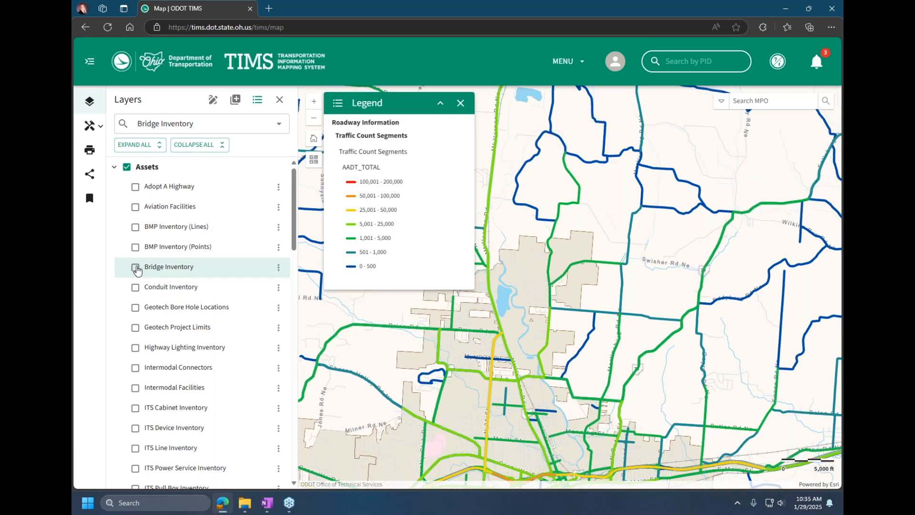
click(135, 267)
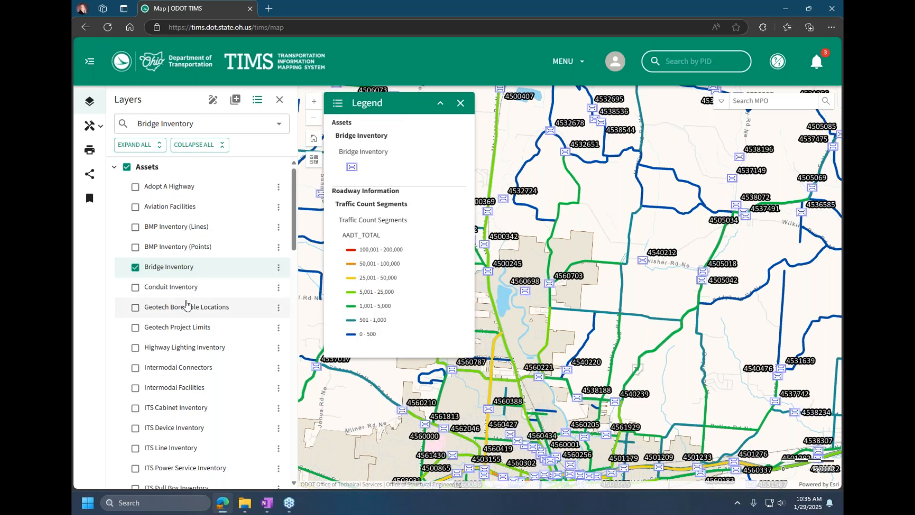
click(136, 279)
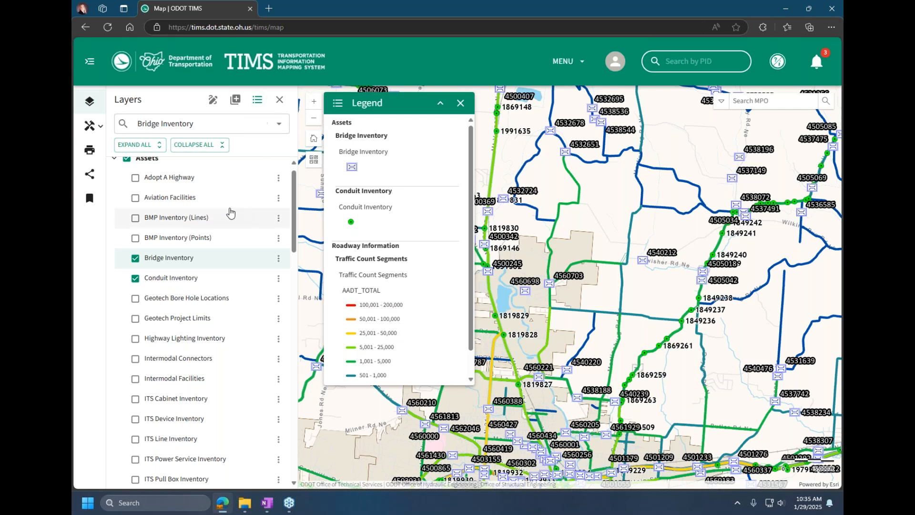
click(461, 103)
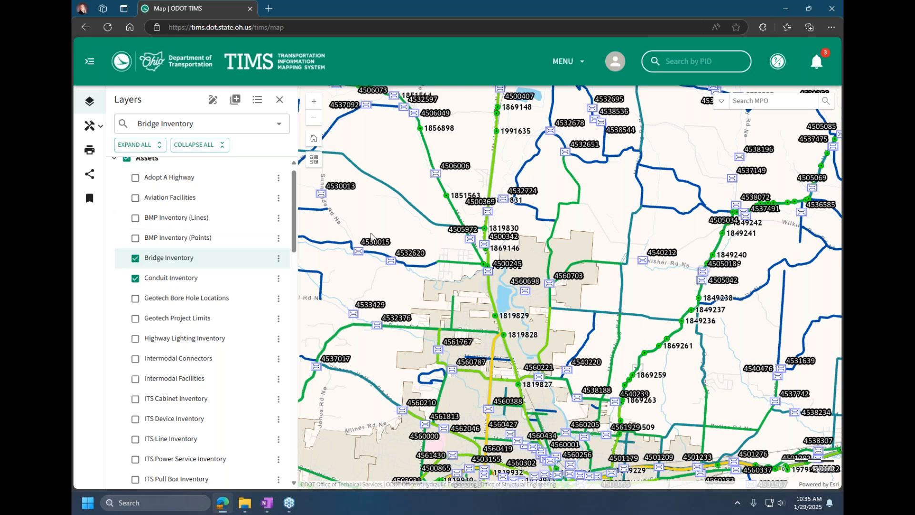
Step: View the location options for a spot beside bridge 4506006 and dismiss them
right_click(419, 181)
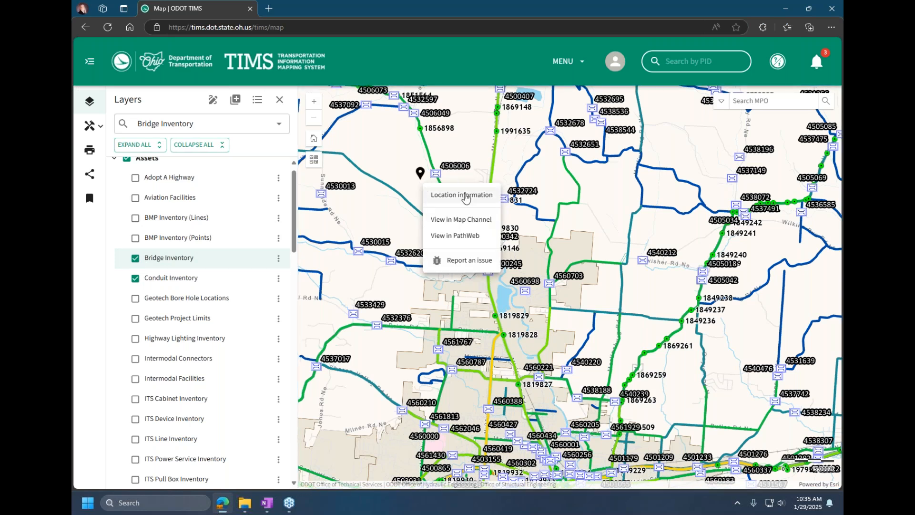
click(437, 181)
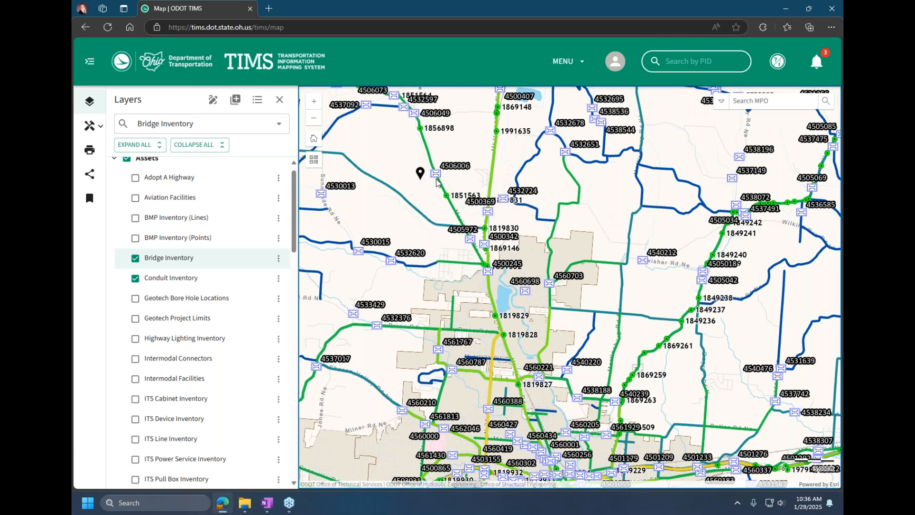
scroll(437, 181, up, 2)
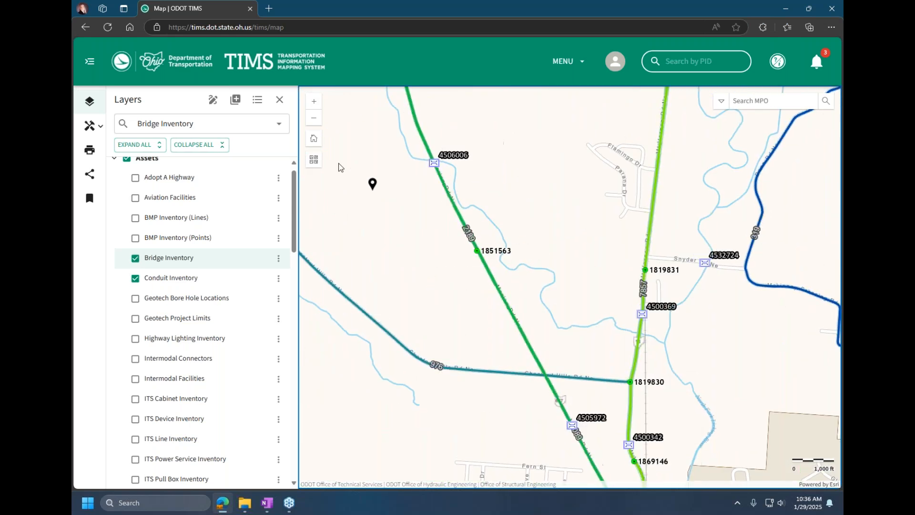
Step: Preview the OSIP III (Most Current) imagery basemap and restore the ODOT Basemap
click(313, 159)
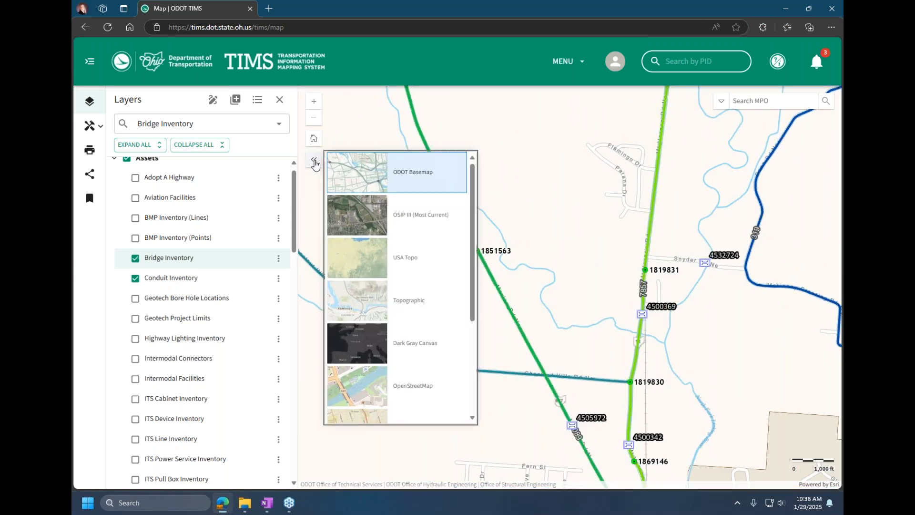
click(372, 214)
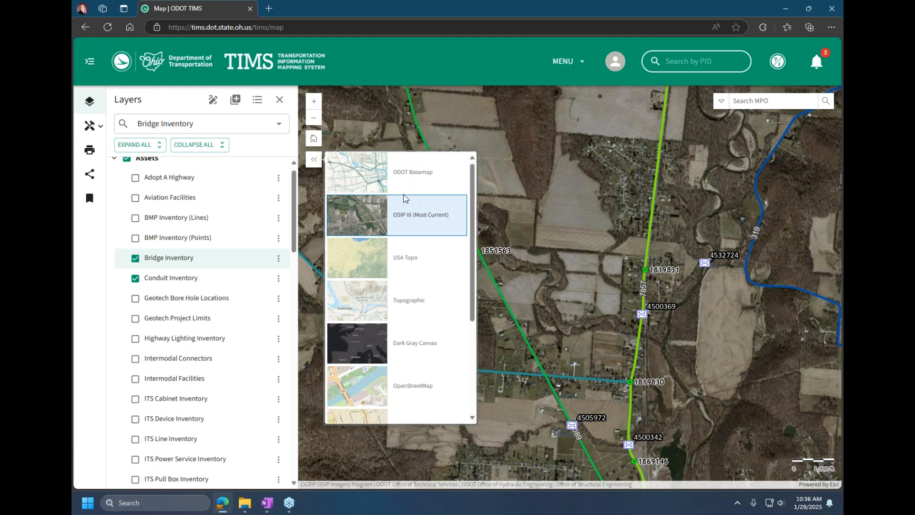
click(394, 184)
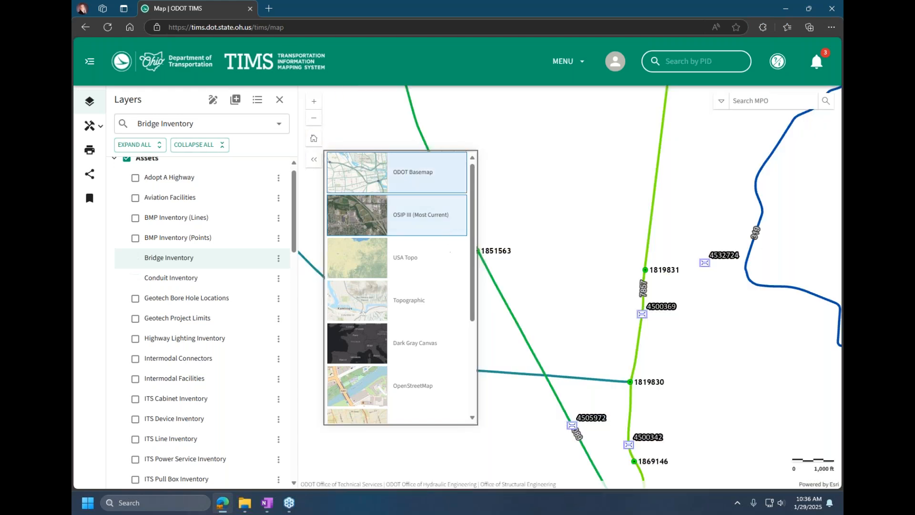
click(313, 159)
Step: View the location of conduit 1851563 in PathWeb, accept its disclaimer, and close PathWeb after examining the road imagery
right_click(476, 256)
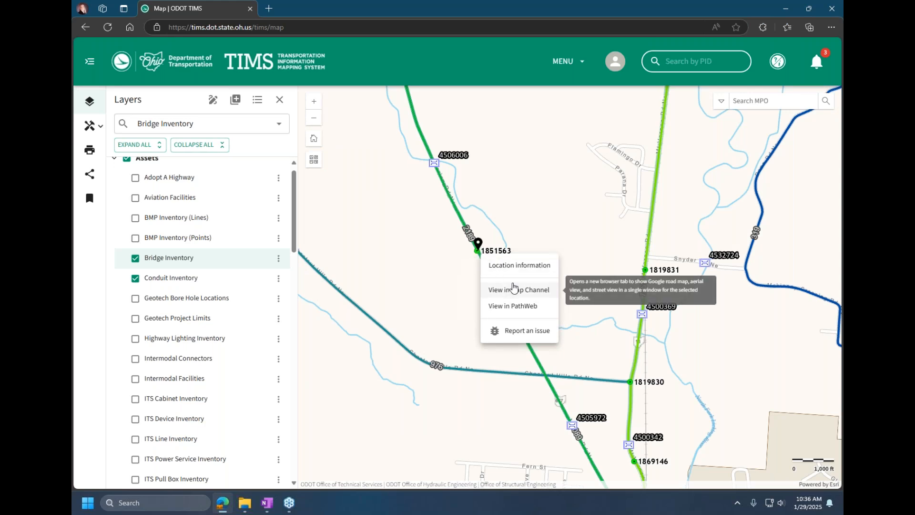
click(509, 311)
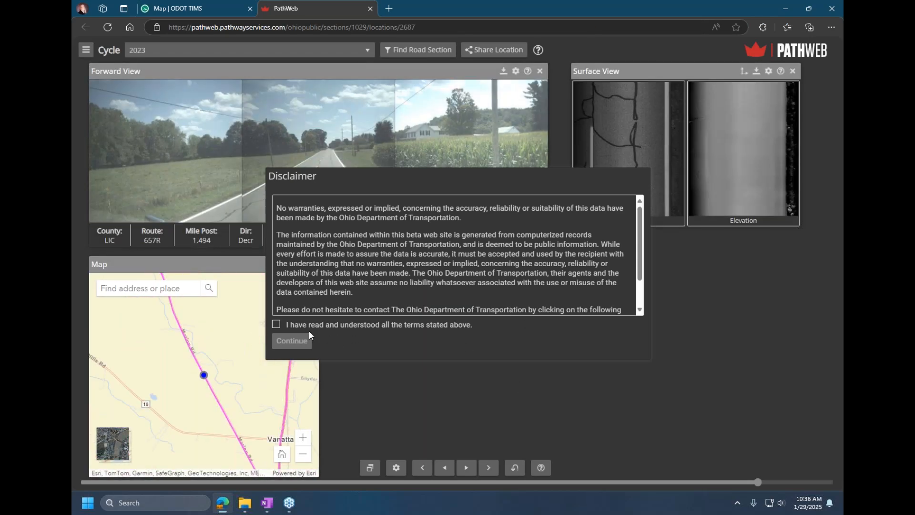
click(276, 326)
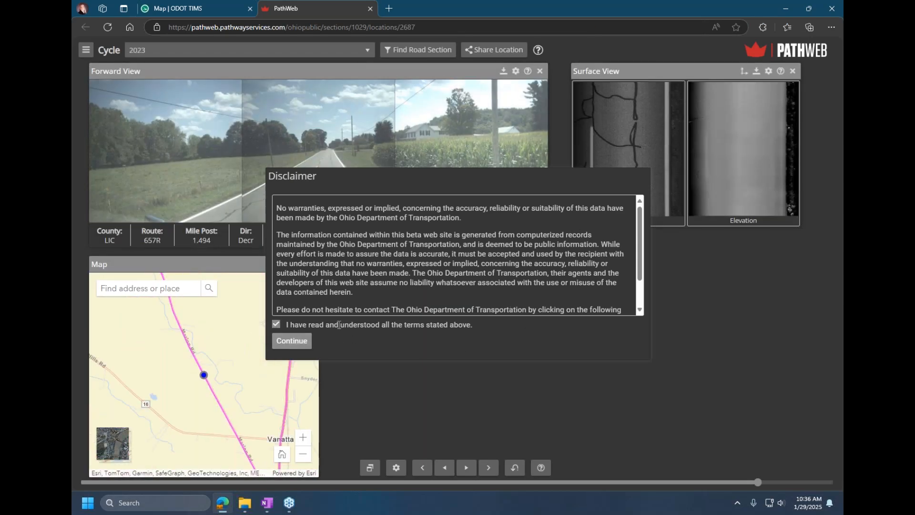
click(302, 340)
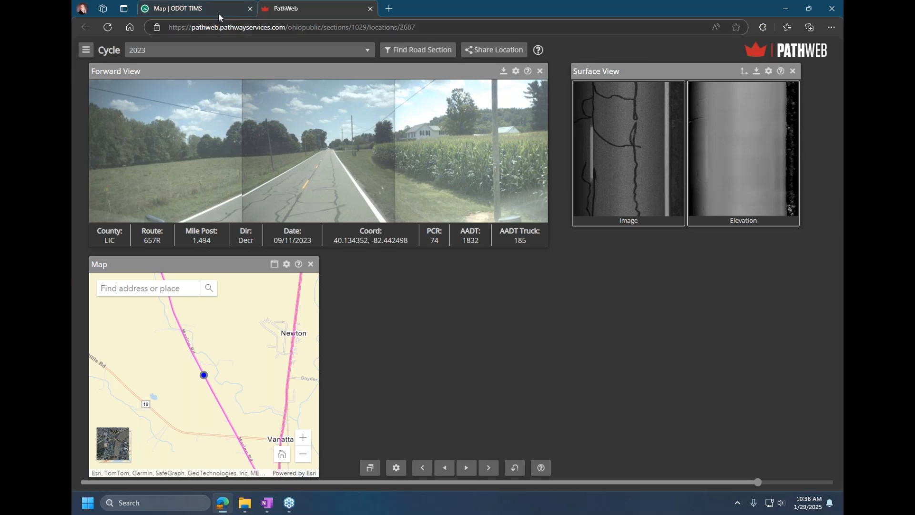
click(370, 9)
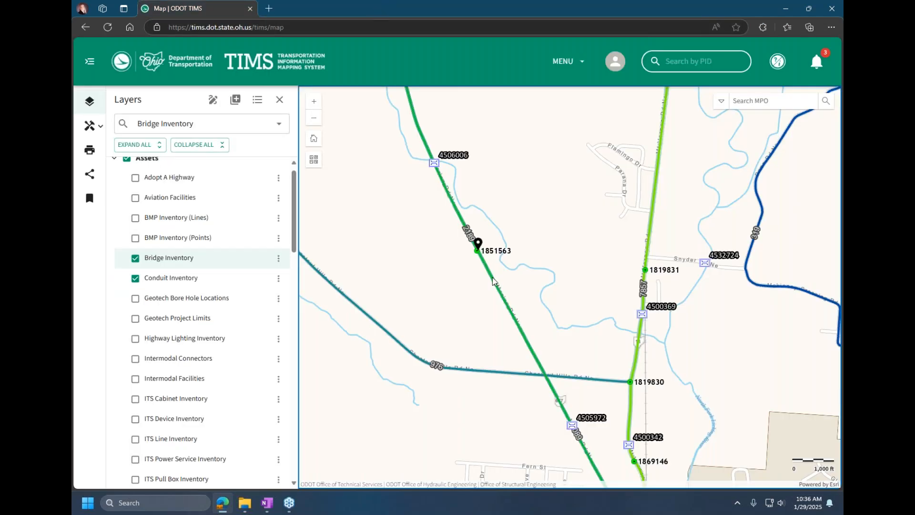
Step: View the location of conduit 1851563 in Map Channel, move along the road and look around in Street View, and close the dual map
right_click(480, 255)
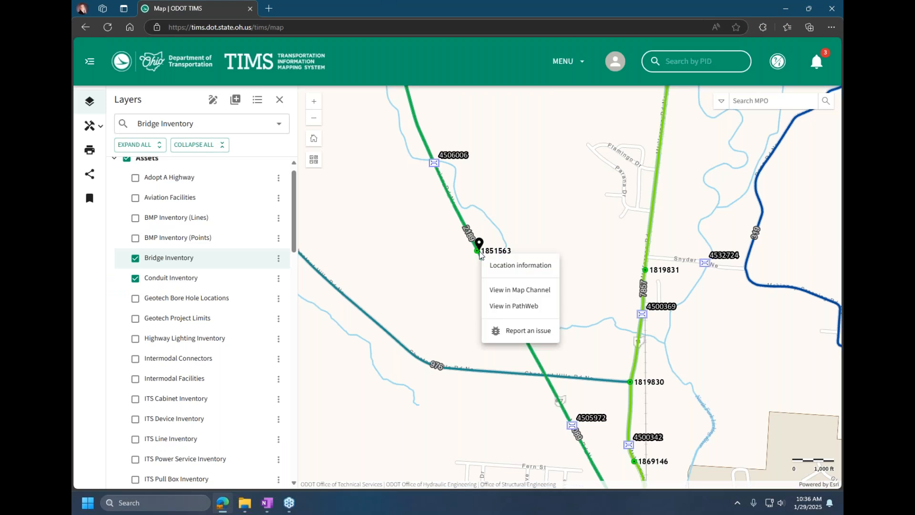
click(493, 292)
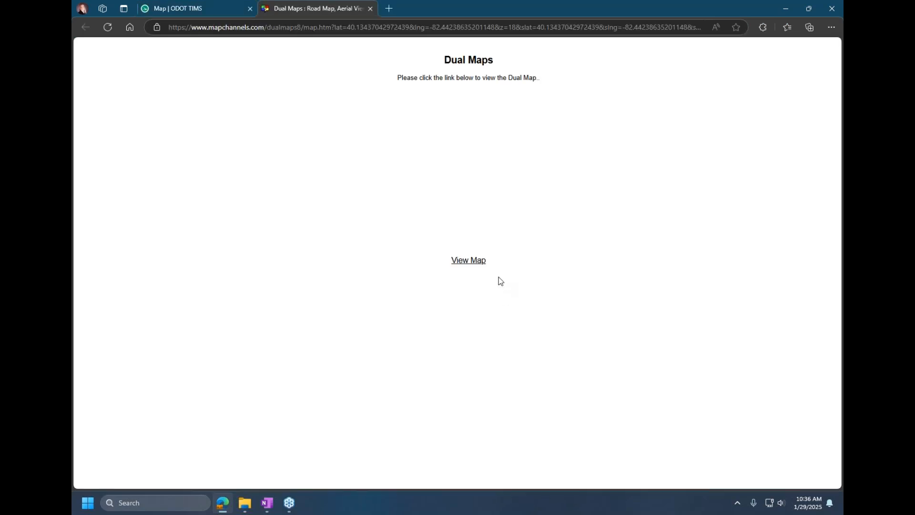
click(476, 263)
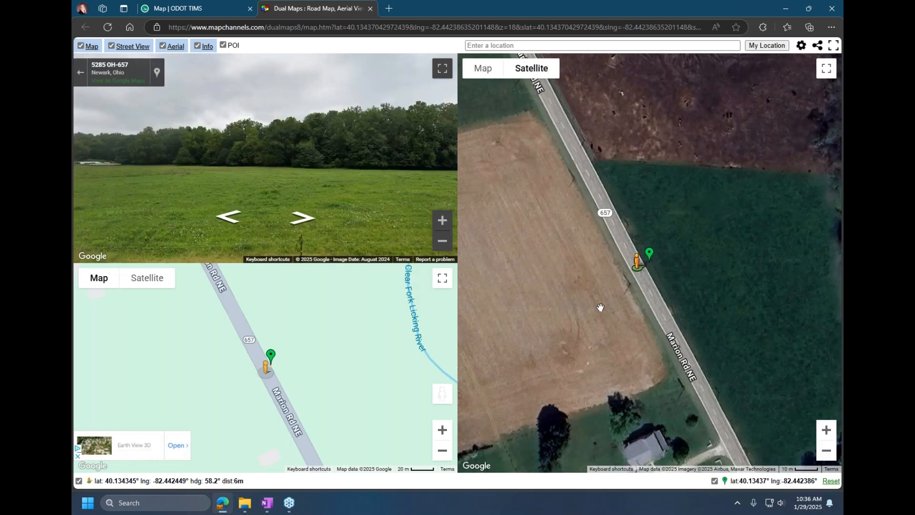
click(313, 227)
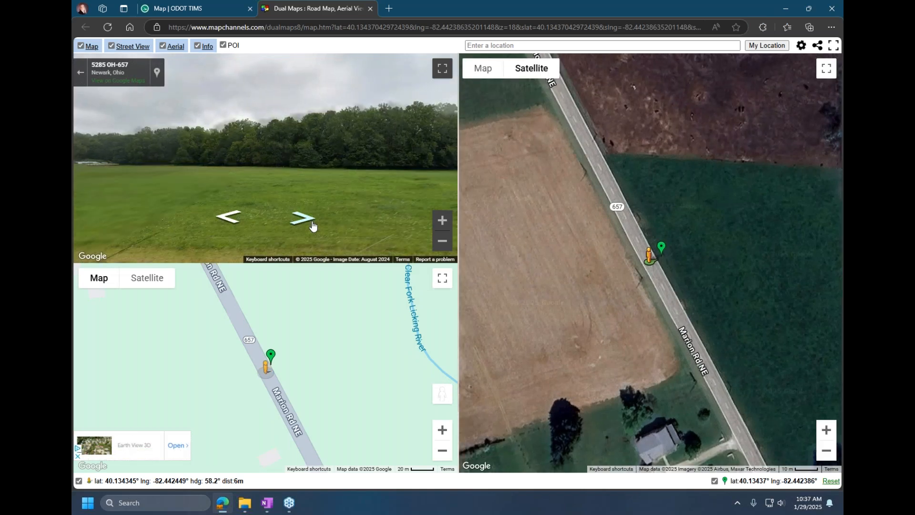
click(312, 227)
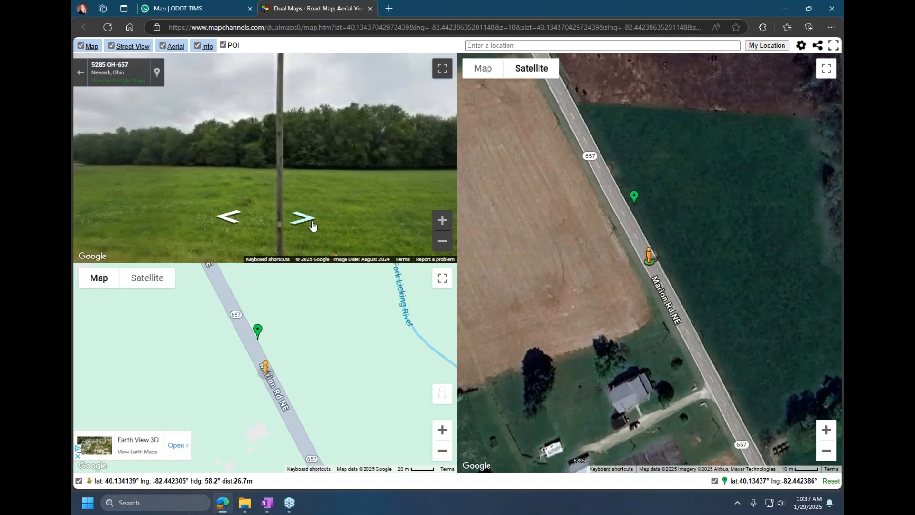
drag(379, 191, 194, 149)
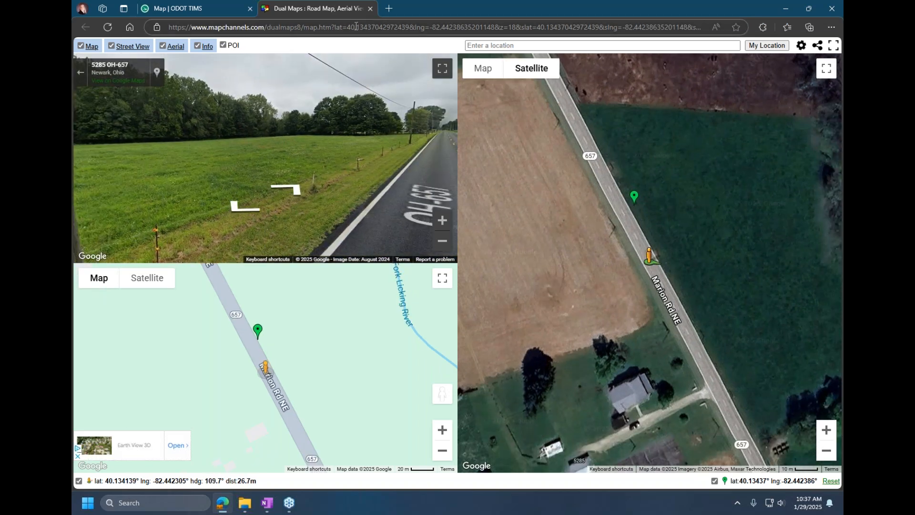
click(370, 9)
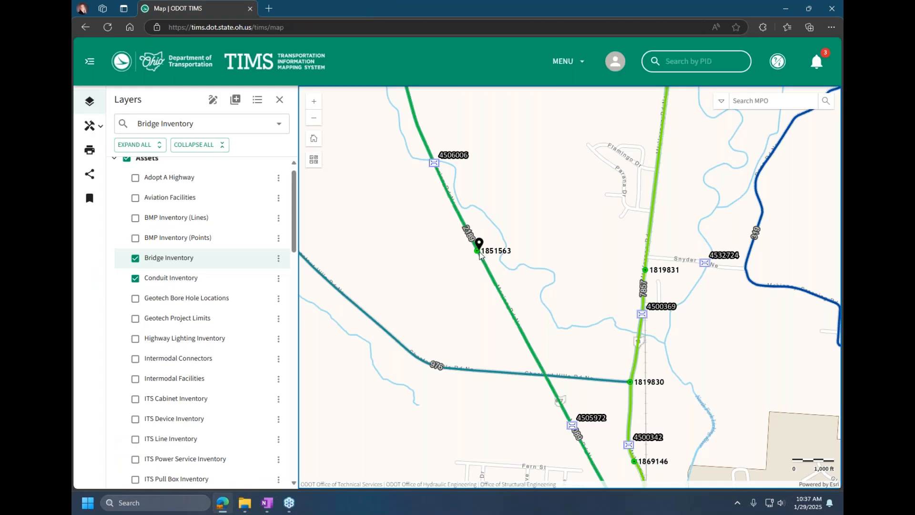
Step: Start an issue report at conduit 1851563, highlight the coordinates and map link in the e-mail draft, and close it and Outlook without sending
right_click(480, 254)
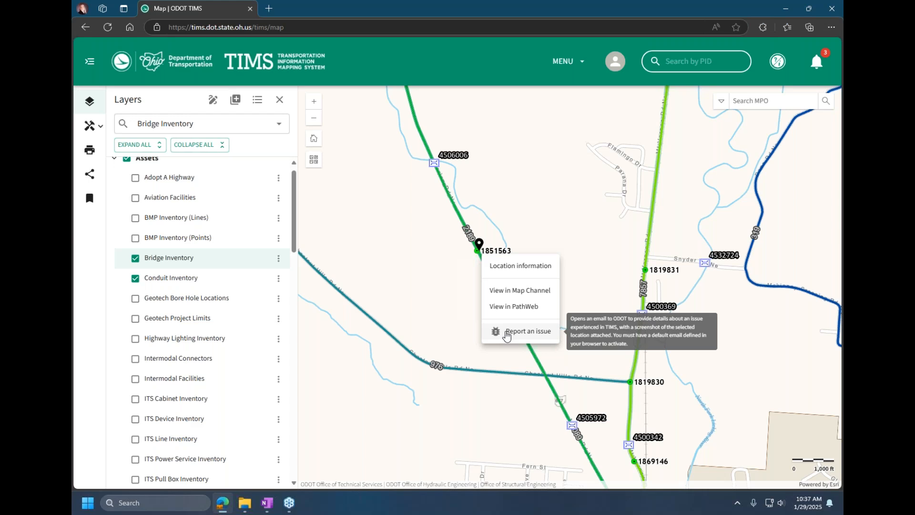
click(507, 332)
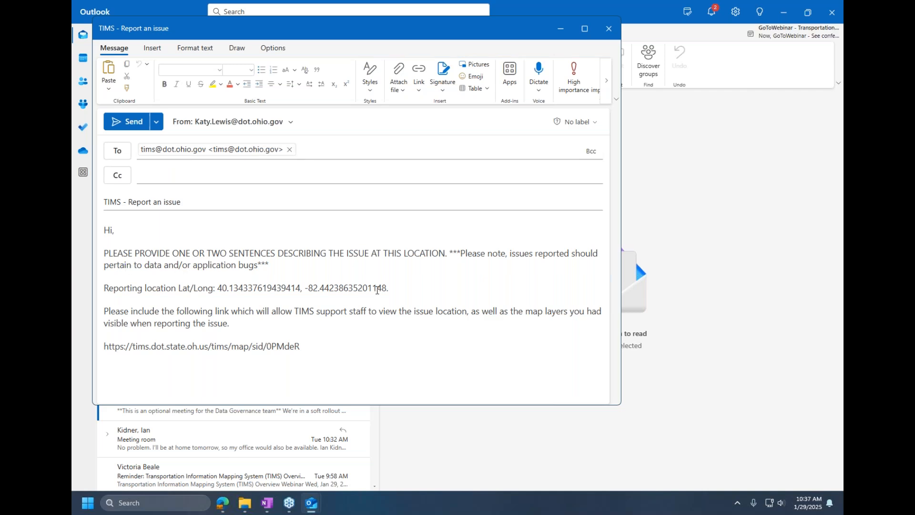
drag(387, 290, 213, 289)
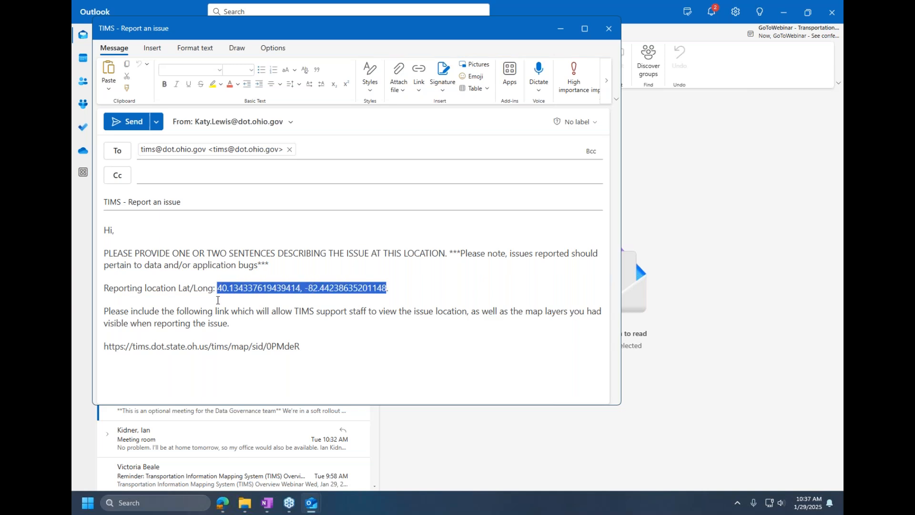
drag(302, 346, 104, 352)
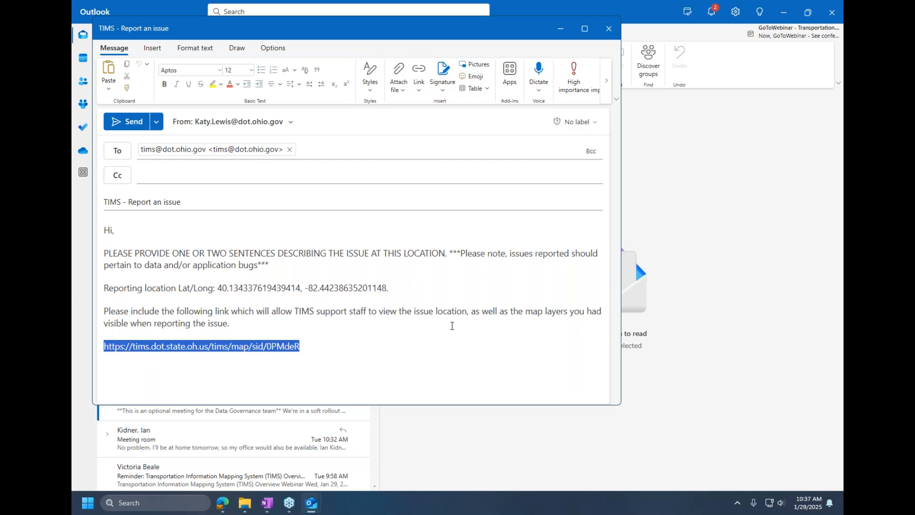
click(610, 28)
click(832, 12)
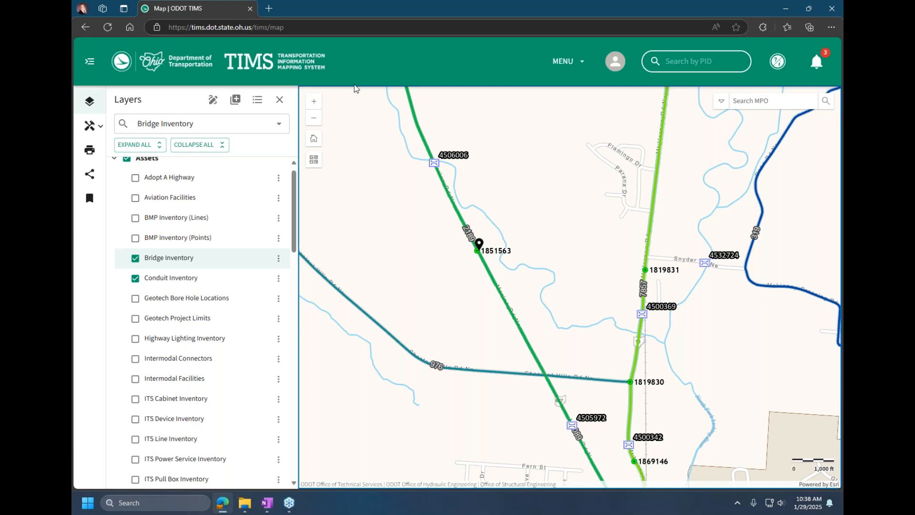
Step: Expand the map's side navigation to show its labels, and close and reopen the Layers panel
click(90, 64)
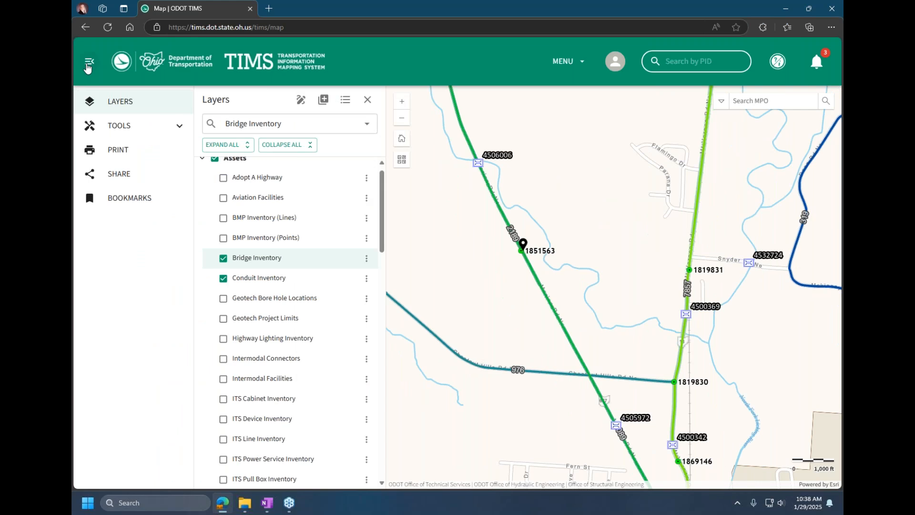
click(88, 68)
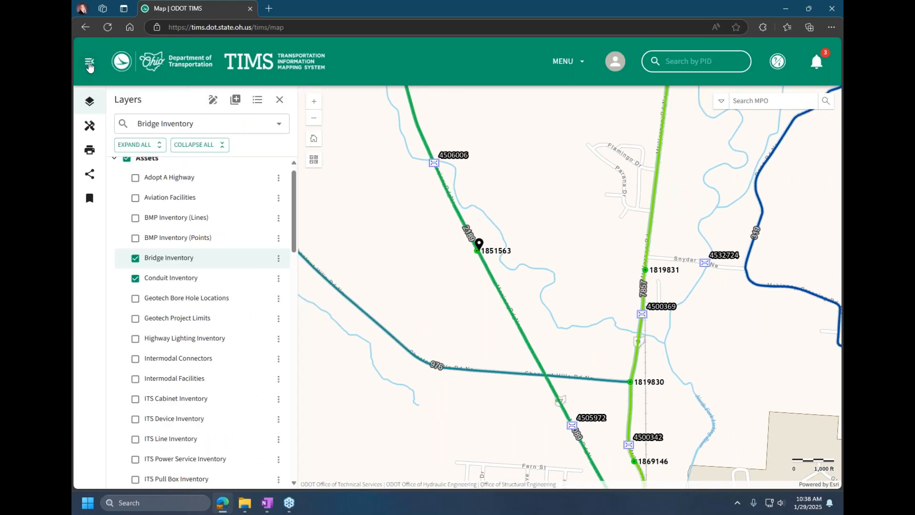
click(89, 67)
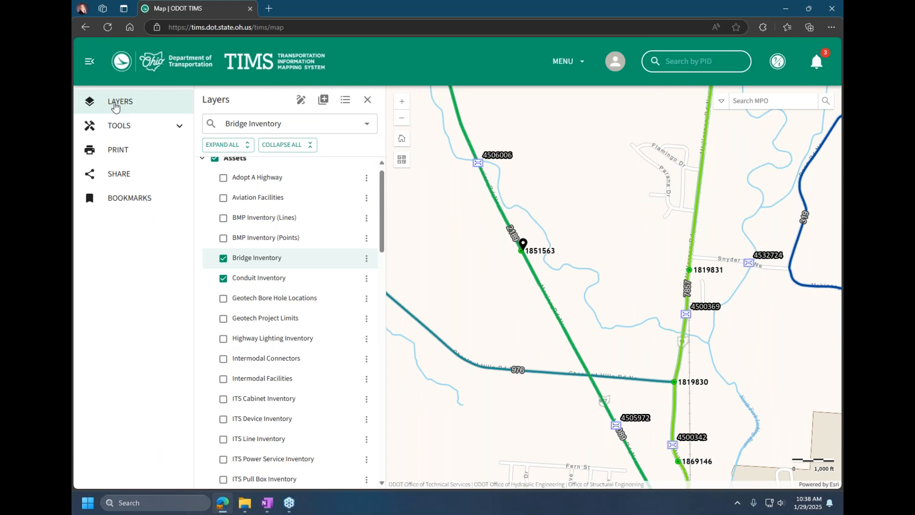
click(115, 107)
click(118, 106)
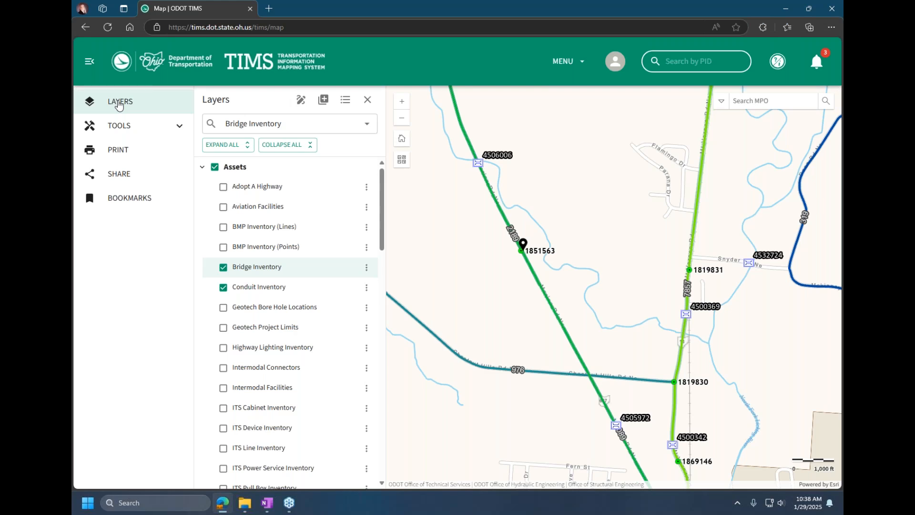
Step: Use the View in PathWeb tool on the route north of conduit 1851563, and close the PathWeb page
click(152, 126)
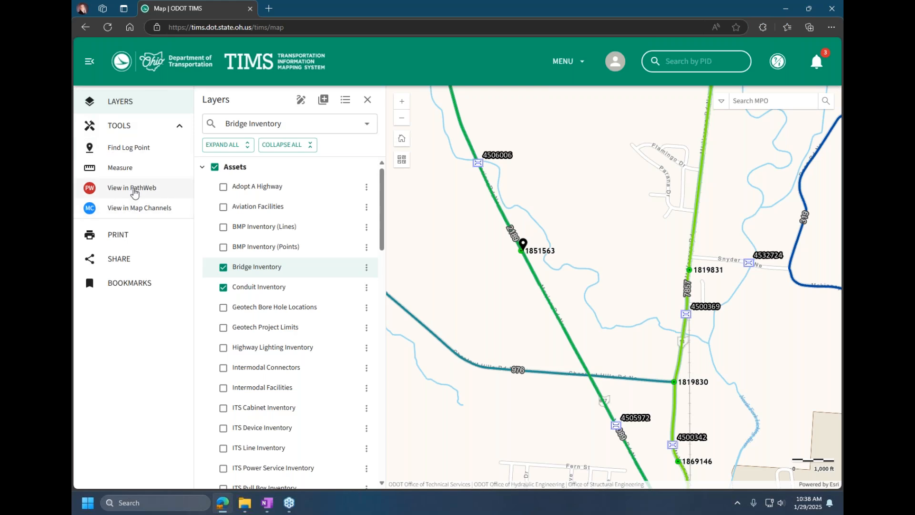
click(104, 190)
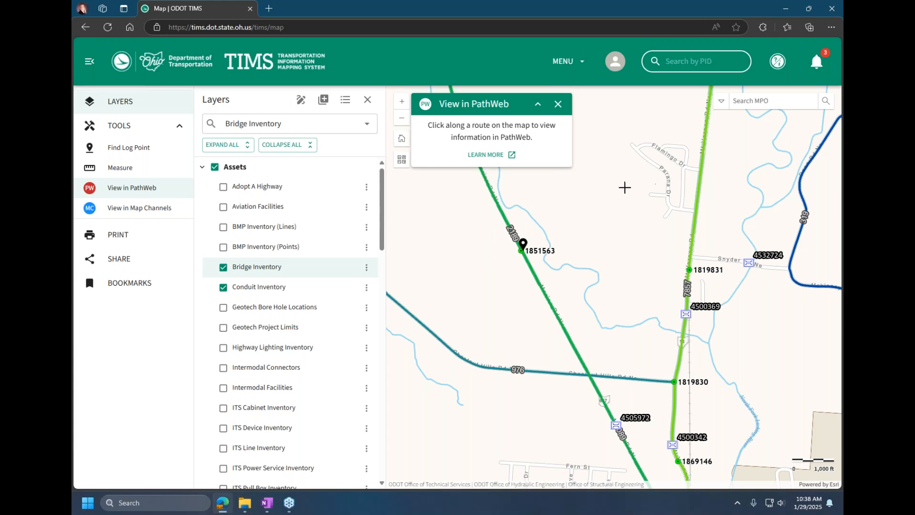
click(502, 210)
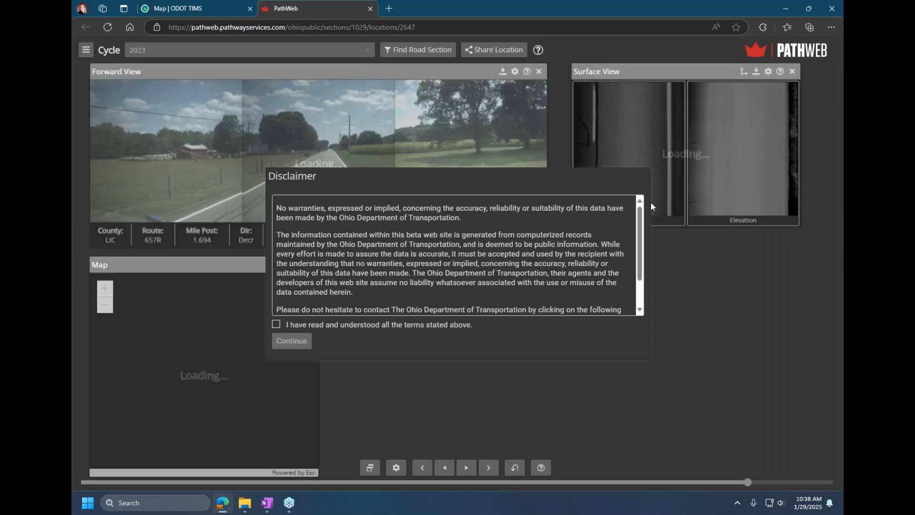
click(370, 9)
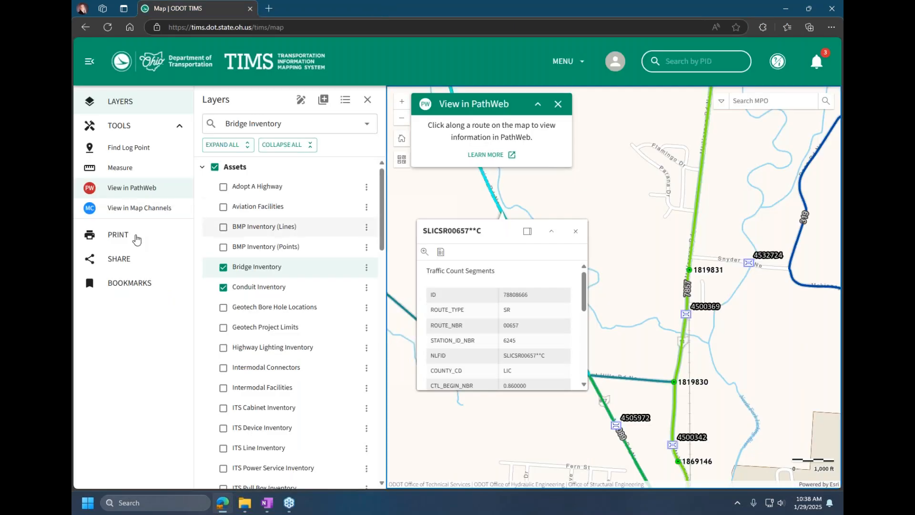
Step: Use the View in Map Channels tool on a spot northeast of conduit 1851563, view its dual map, and close it
click(123, 213)
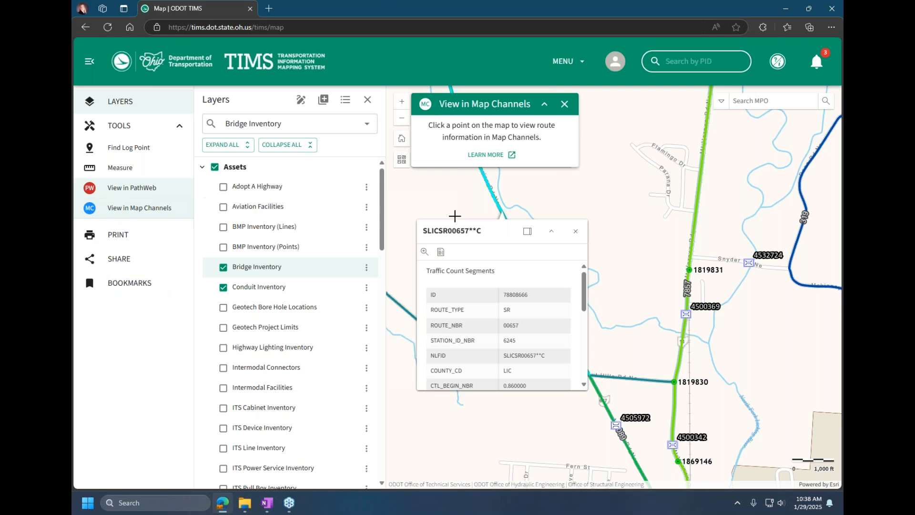
click(549, 199)
click(686, 199)
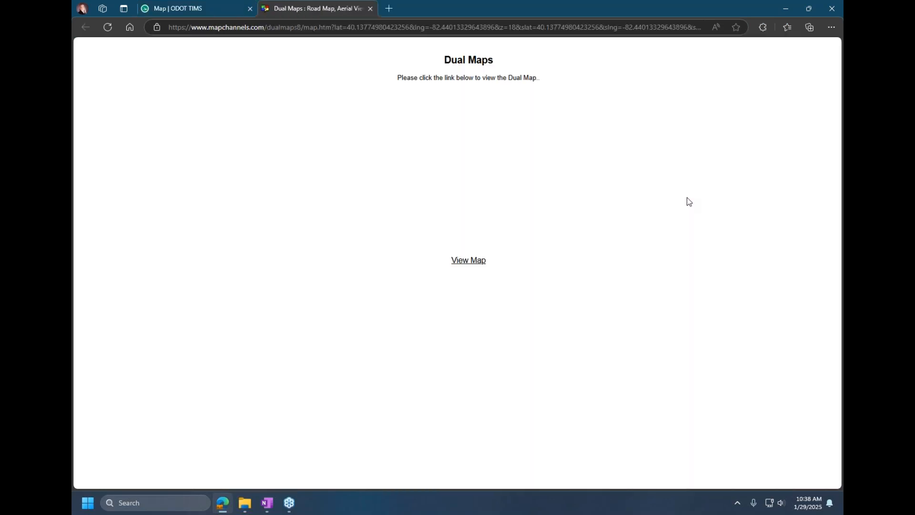
click(470, 261)
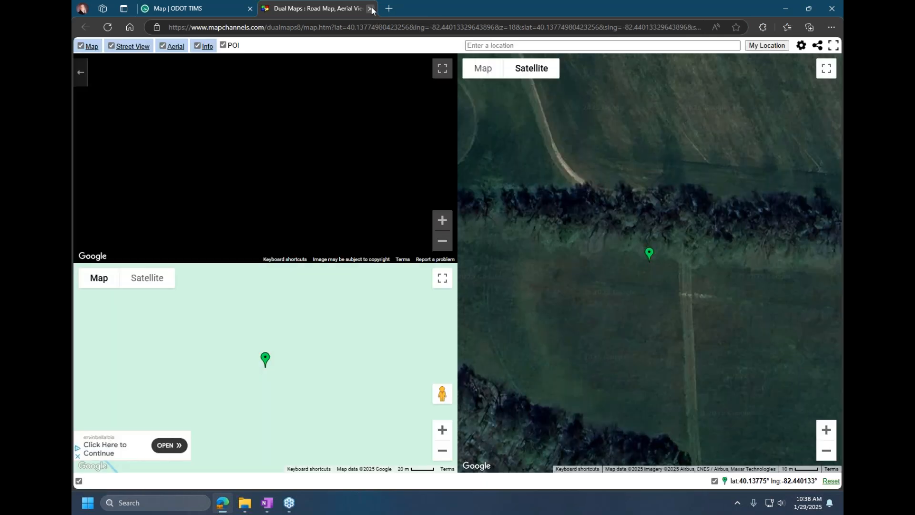
click(370, 8)
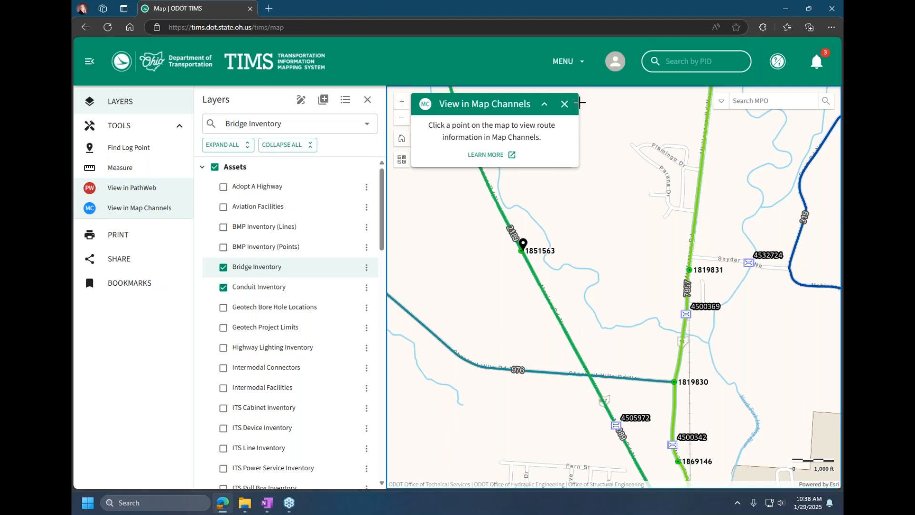
Step: Measure a multi-segment distance across the map near conduit 1851563 in Feet, and close the Measure and View in PathWeb tools
click(123, 187)
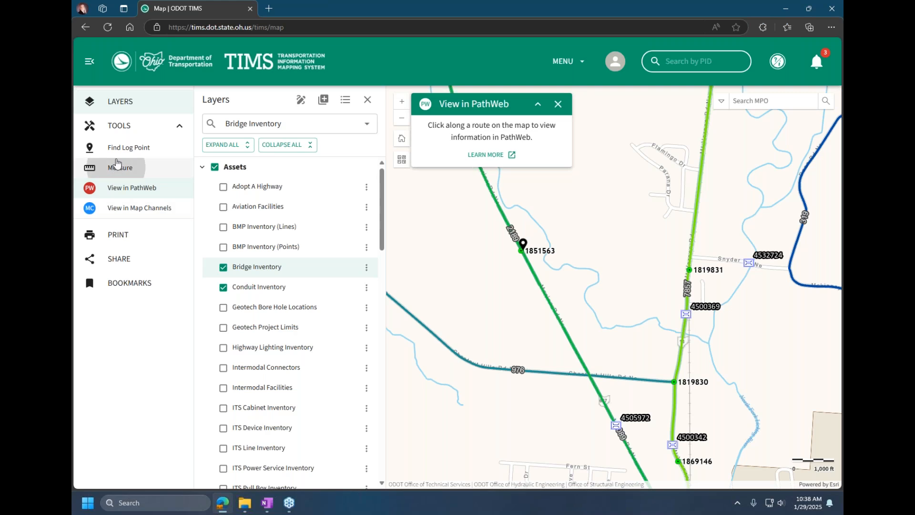
click(118, 166)
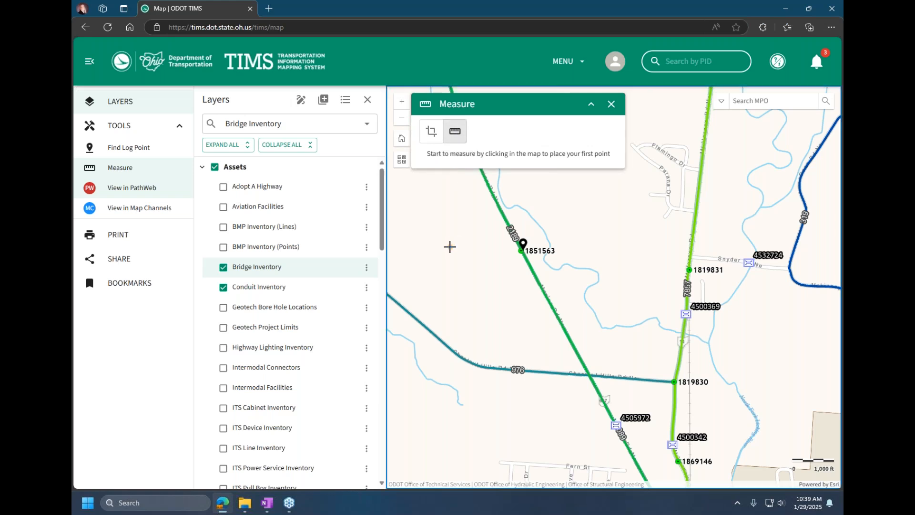
click(449, 246)
click(609, 238)
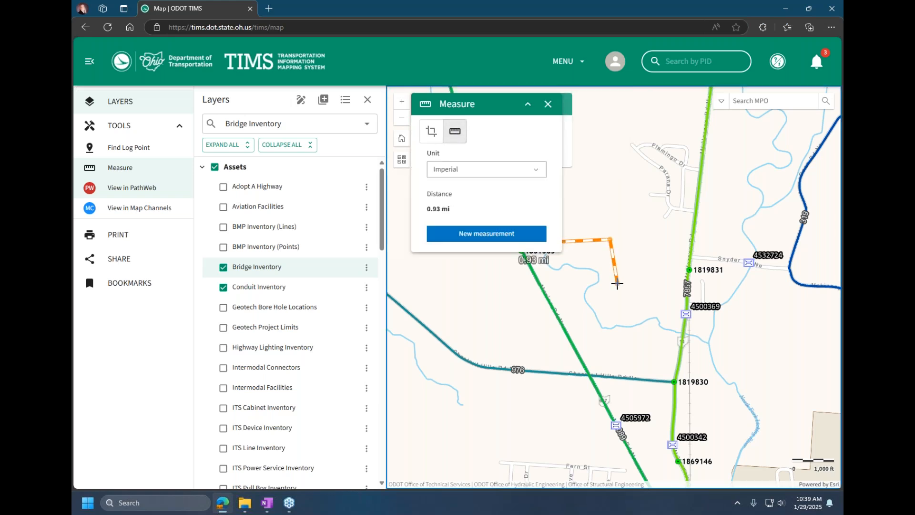
double_click(617, 284)
click(506, 171)
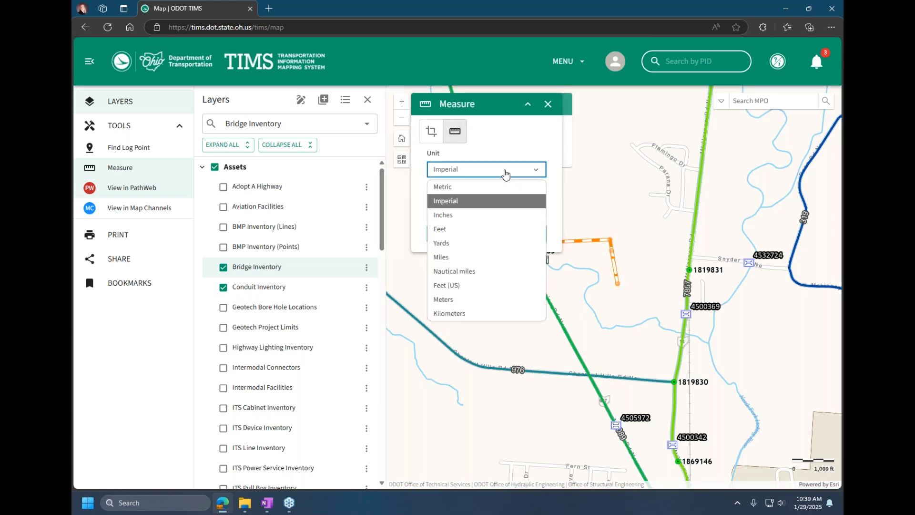
click(491, 229)
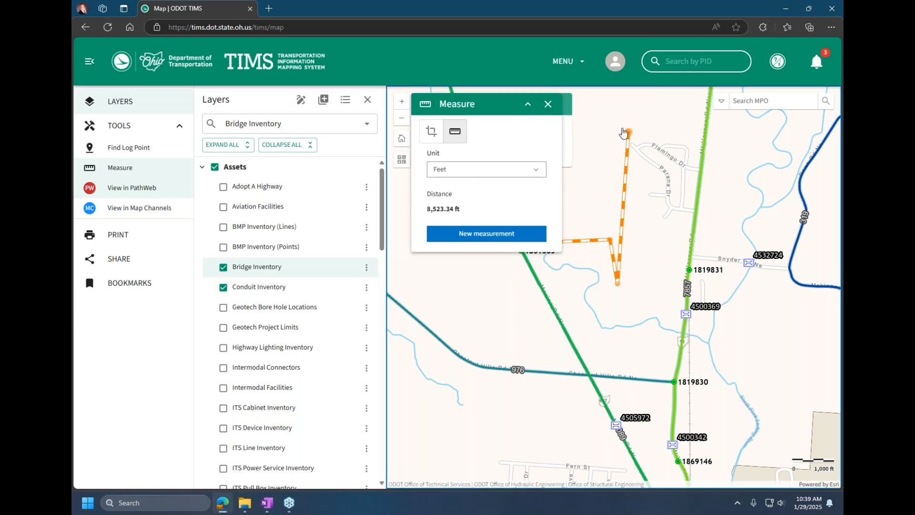
click(548, 105)
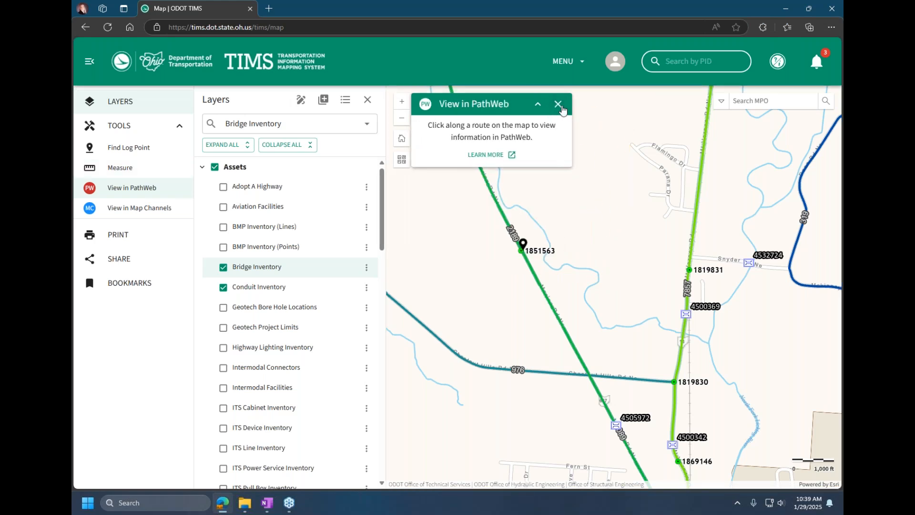
click(558, 104)
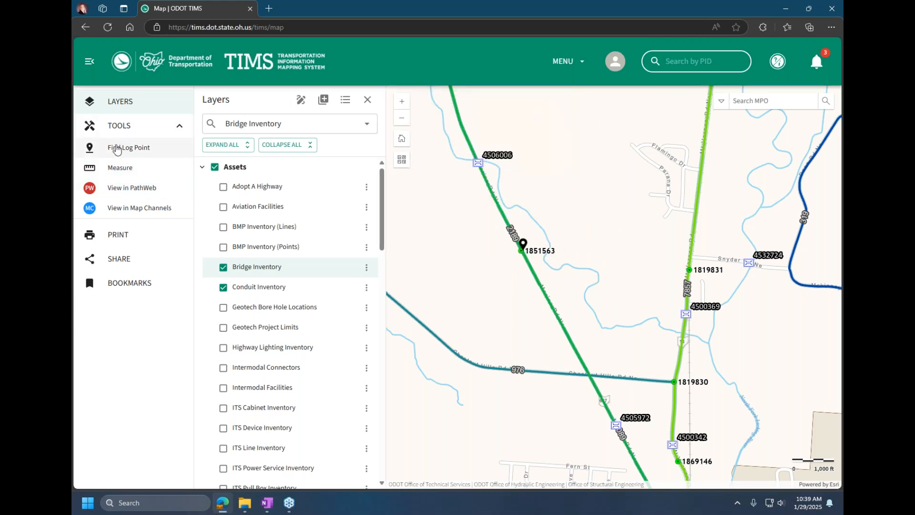
Step: Start the Find Log Point tool and choose LICKING as the county for the County LRS
click(115, 149)
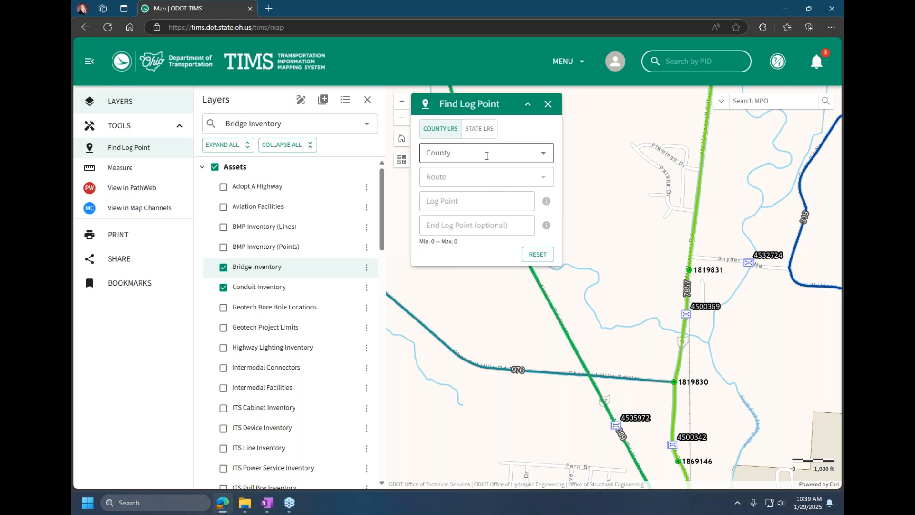
click(486, 155)
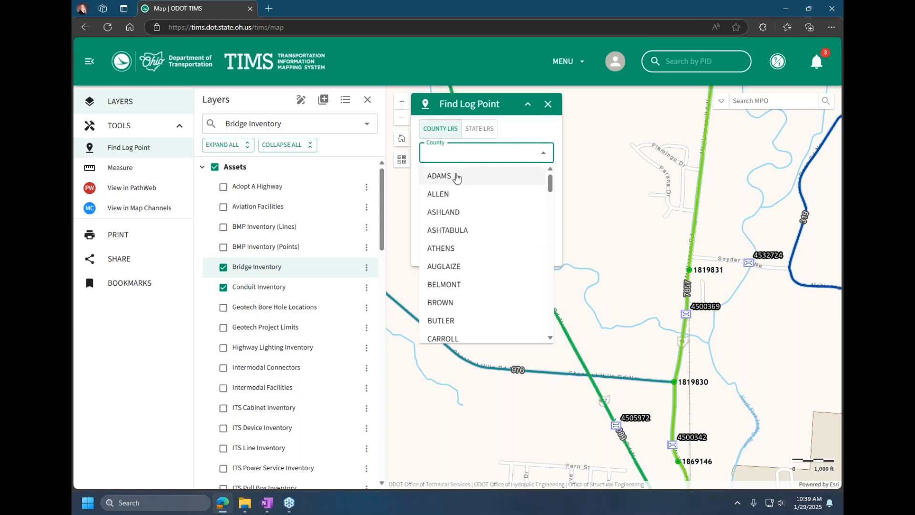
text(lickin)
click(435, 177)
click(432, 176)
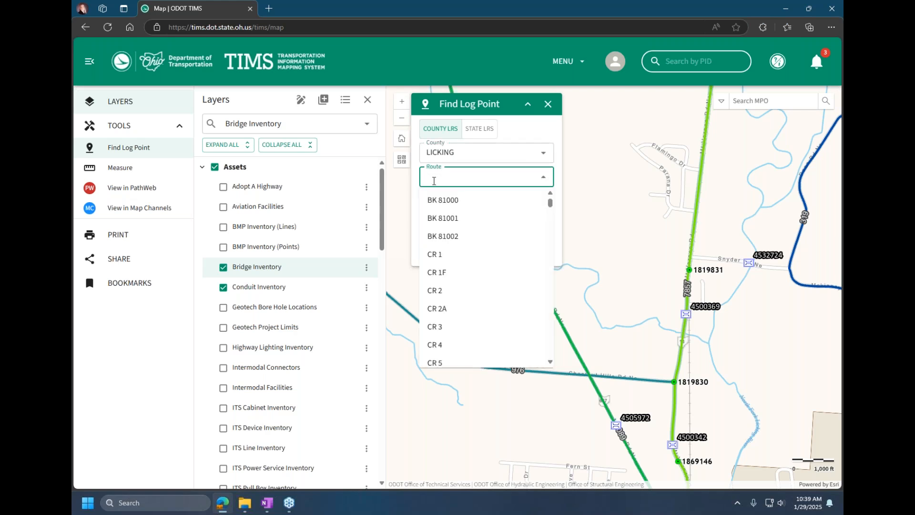
text(33)
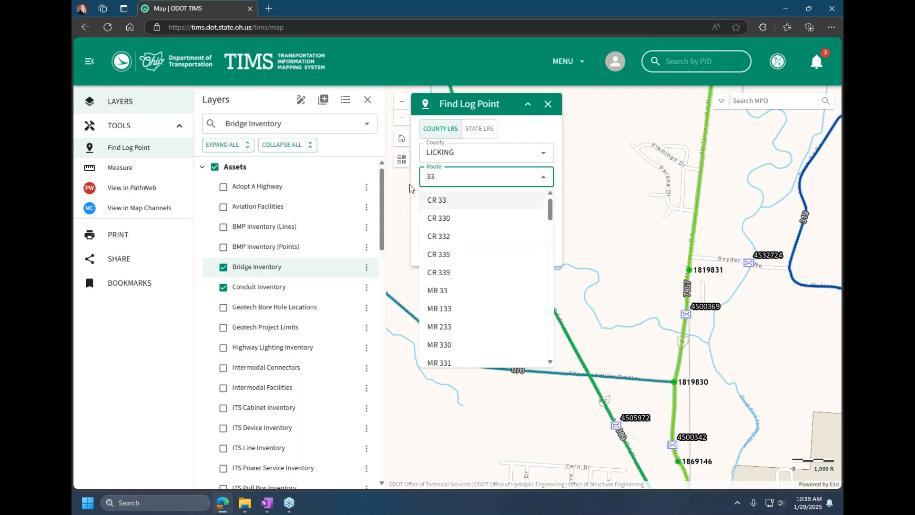
click(424, 177)
text(us)
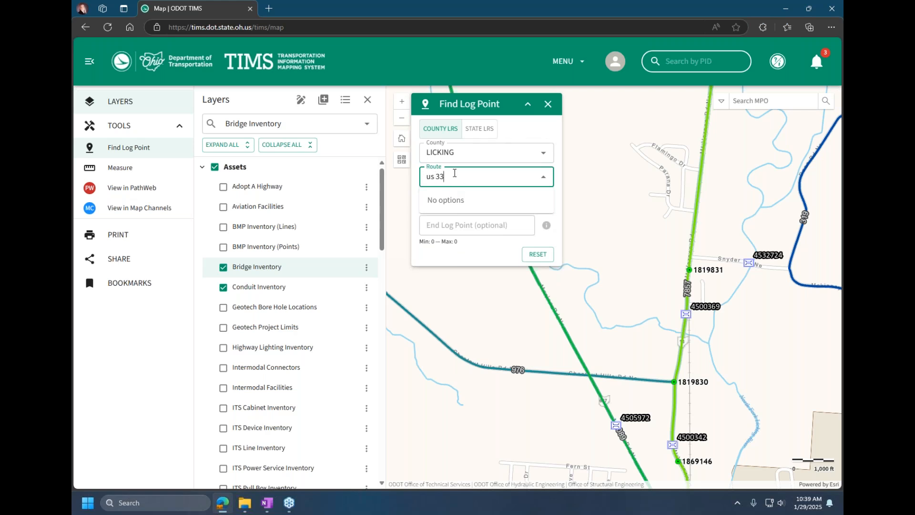
drag(467, 177, 426, 176)
key(BackSpace)
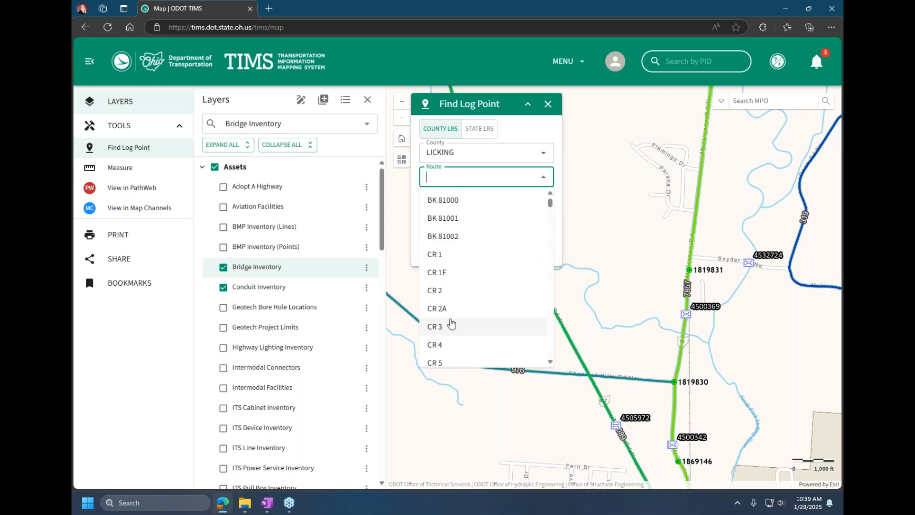
Step: Choose CR 3 as the route, collapse all layer groups, and hide the Assets and Roadway Information groups
click(453, 326)
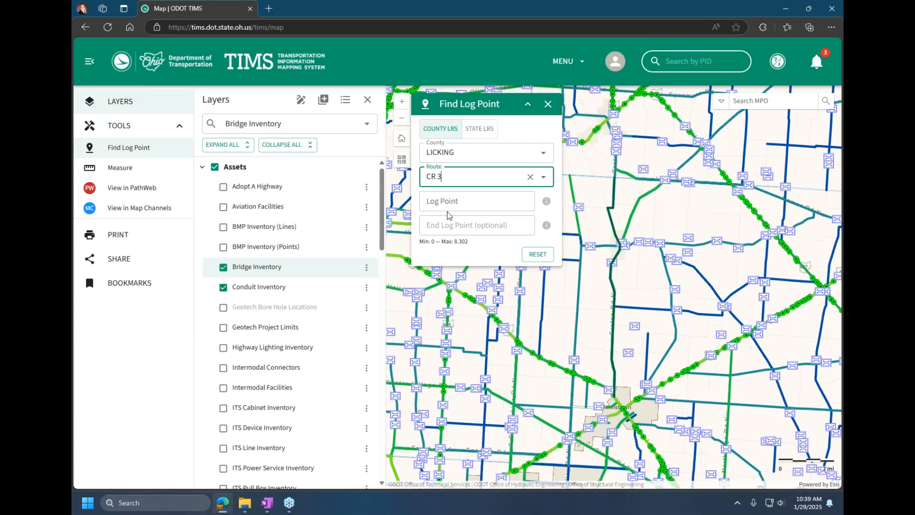
click(214, 167)
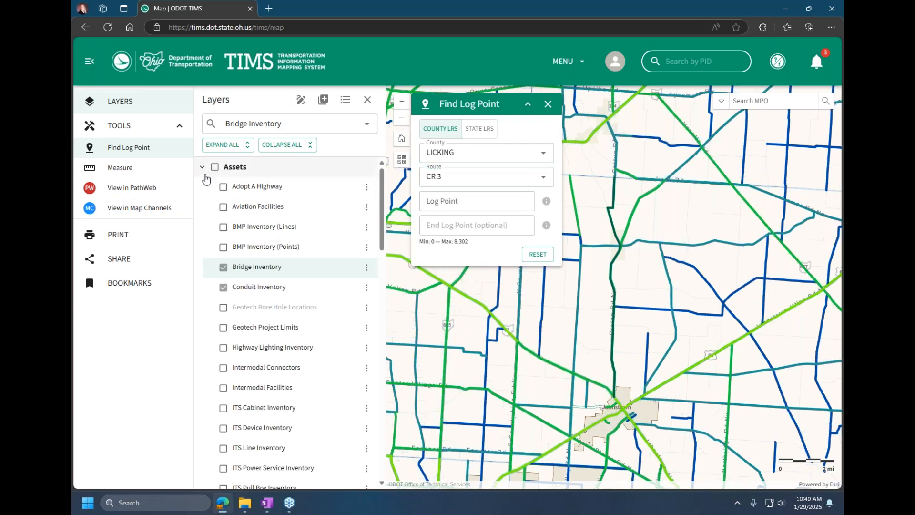
click(281, 146)
click(214, 228)
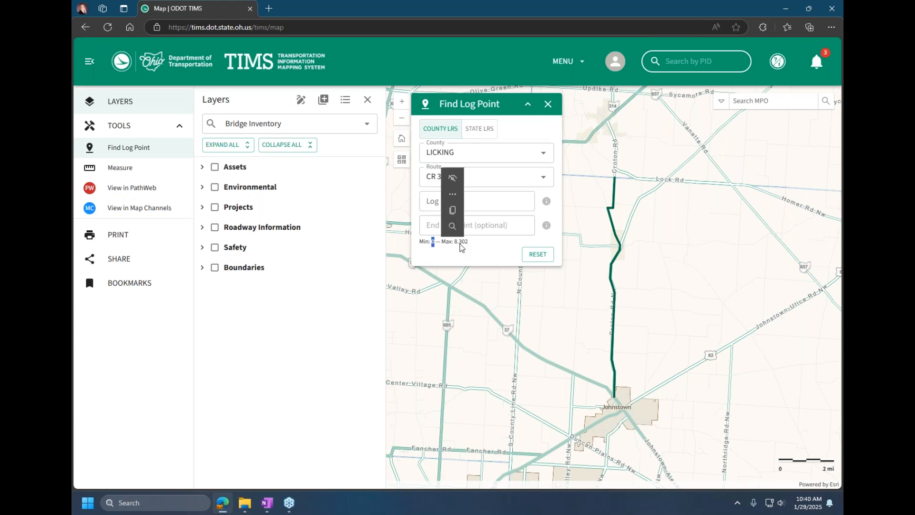
Step: Locate the CR 3 segment from log point 5 to end log point 8
click(490, 204)
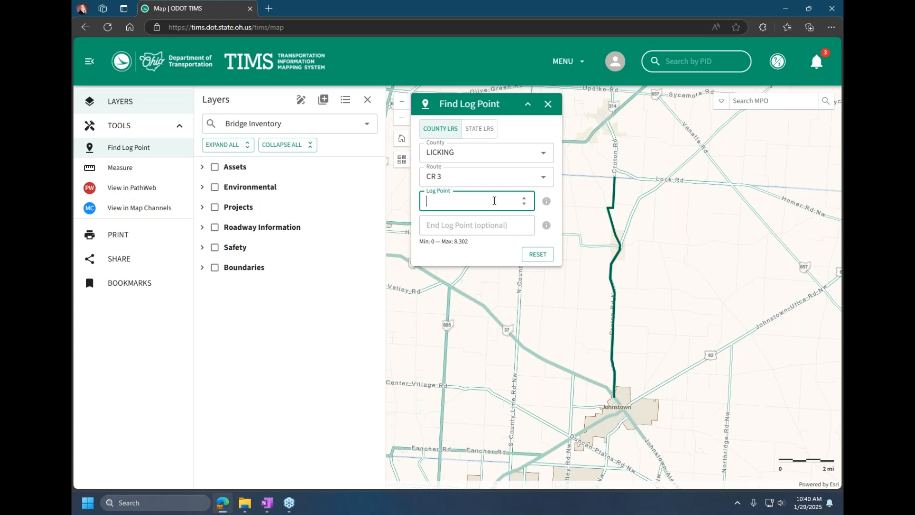
text(5)
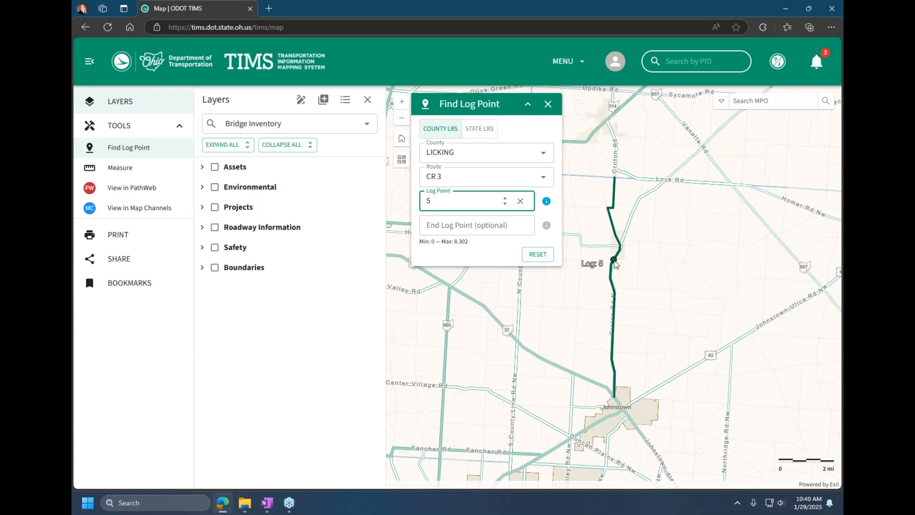
click(487, 225)
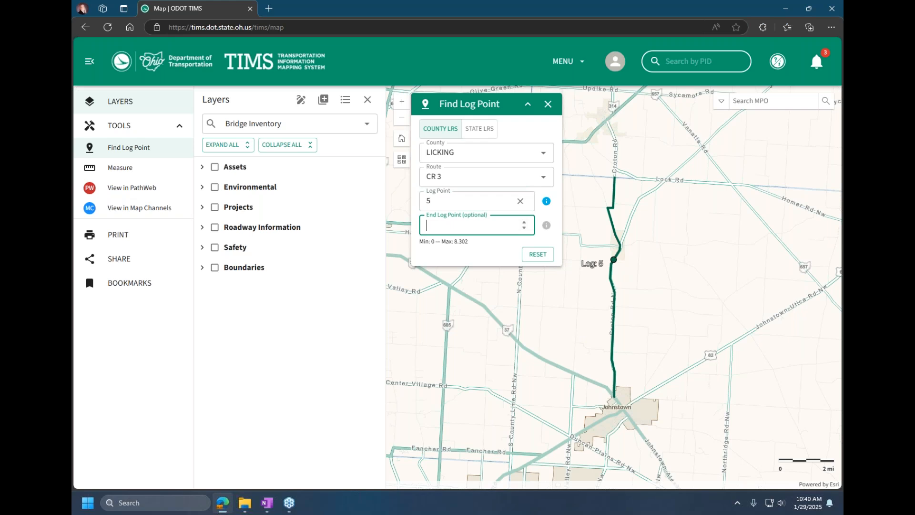
text(8)
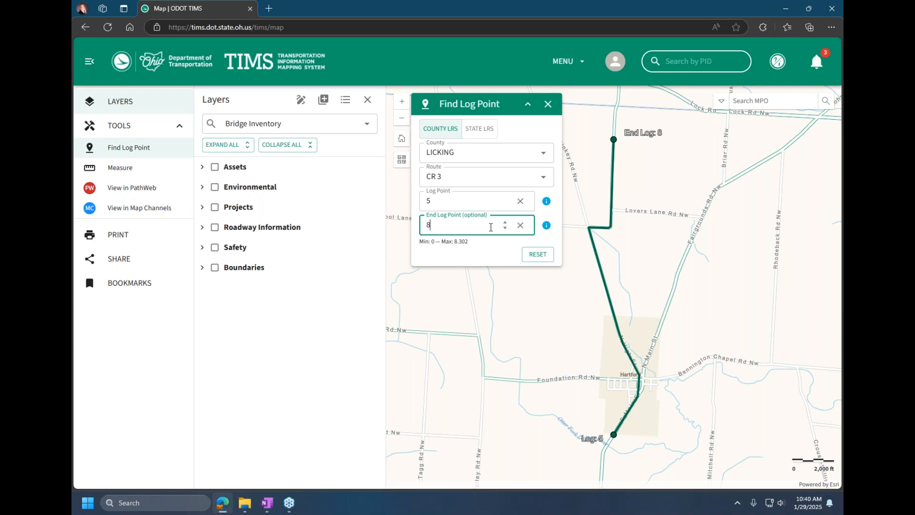
Step: View the State LRS form, return to County LRS, and close Find Log Point
click(485, 131)
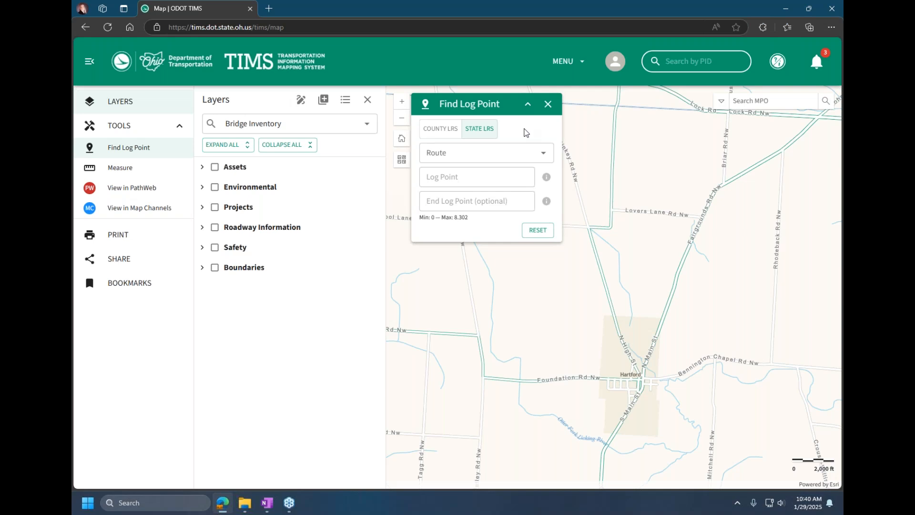
click(440, 129)
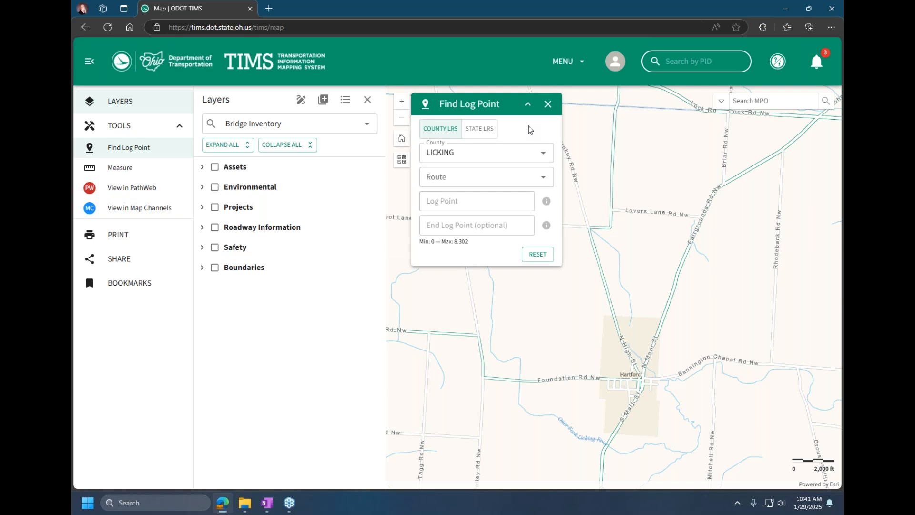
click(548, 104)
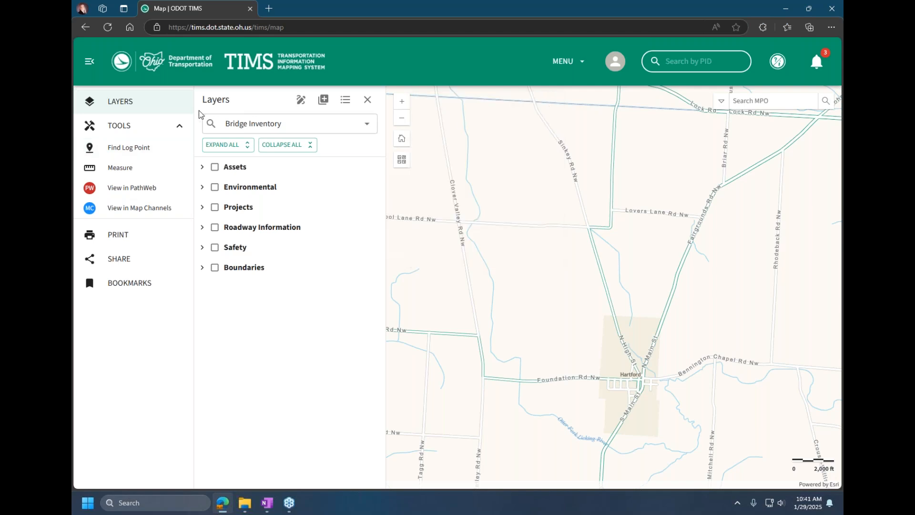
Step: Open the Print tool, view its Legend Layers list and Map only export settings, and close it
click(122, 236)
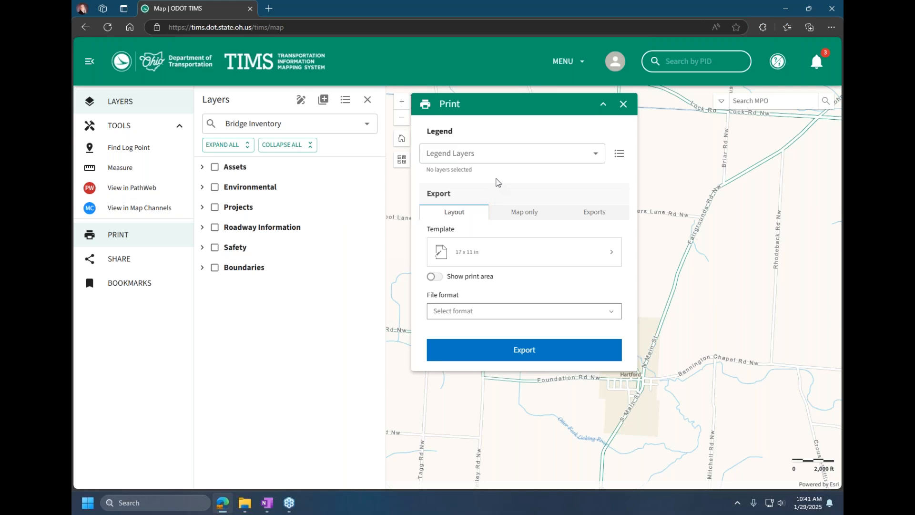
click(496, 156)
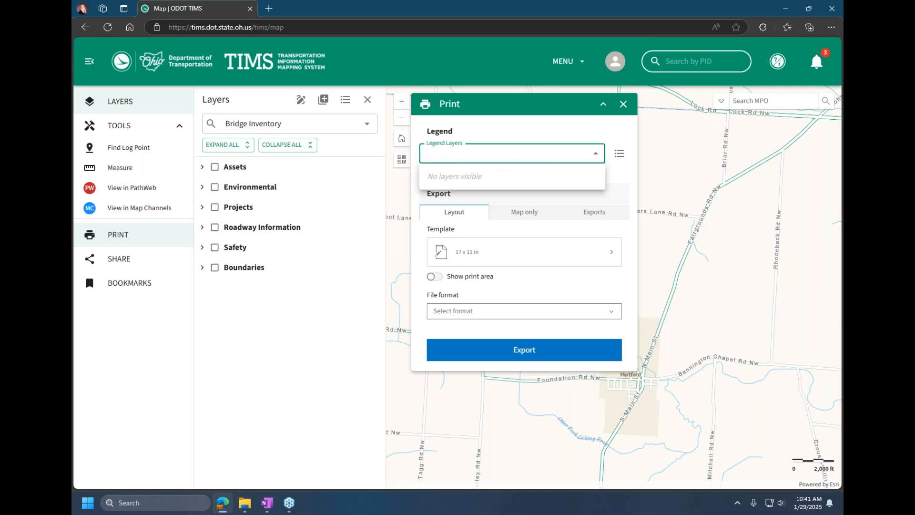
click(491, 162)
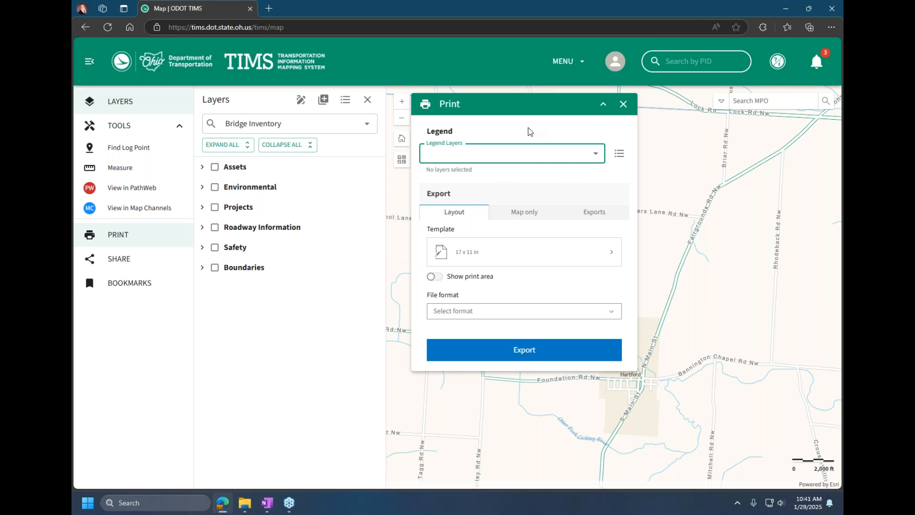
click(531, 215)
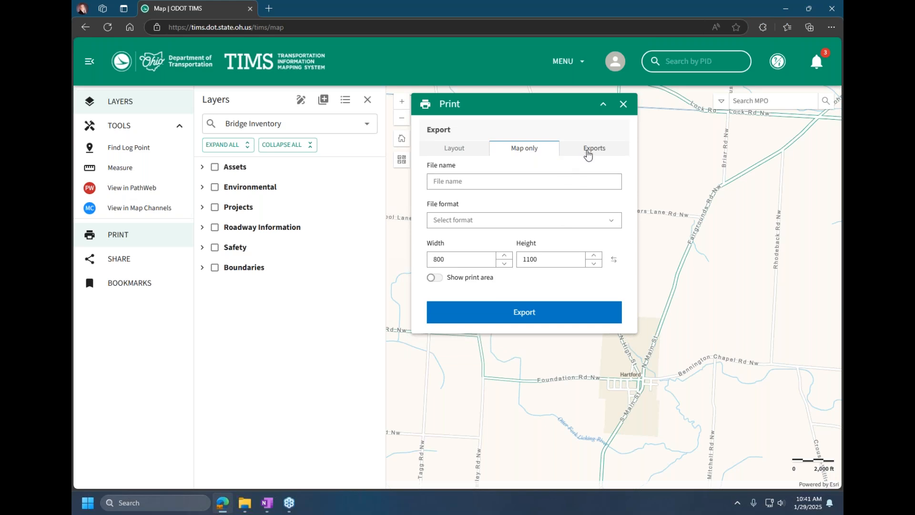
click(623, 104)
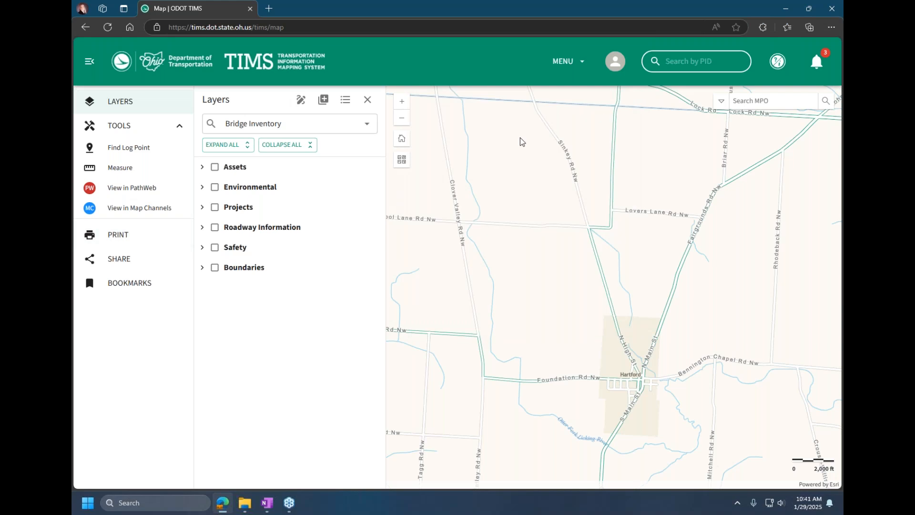
Step: Create a share link for the current map, and show the Assets and Roadway Information layer groups
click(93, 261)
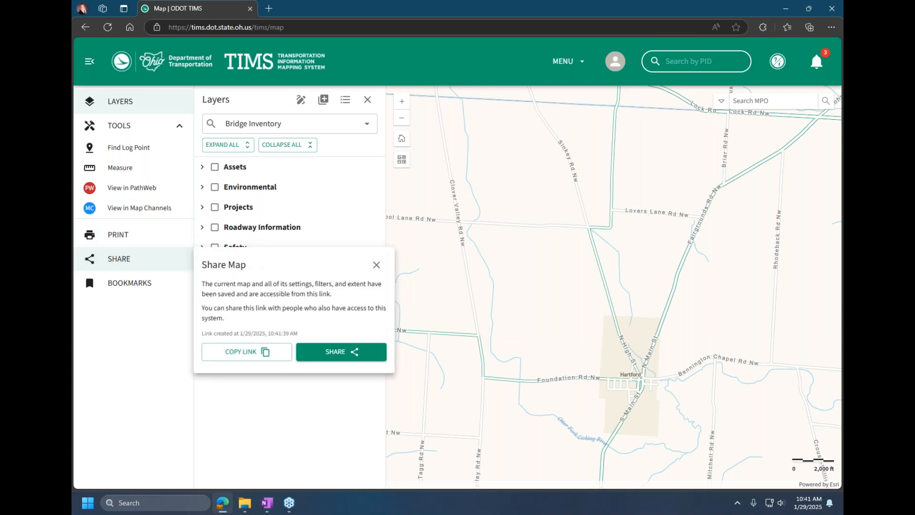
click(376, 266)
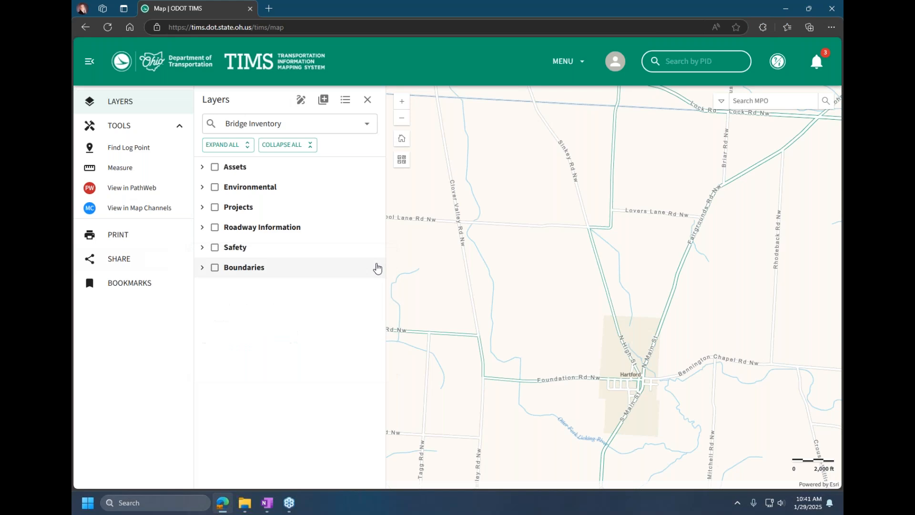
click(215, 167)
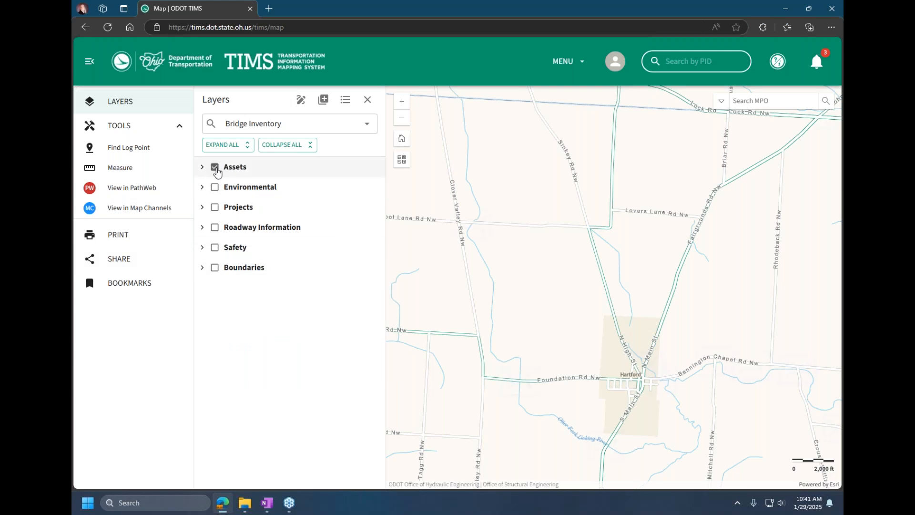
click(215, 227)
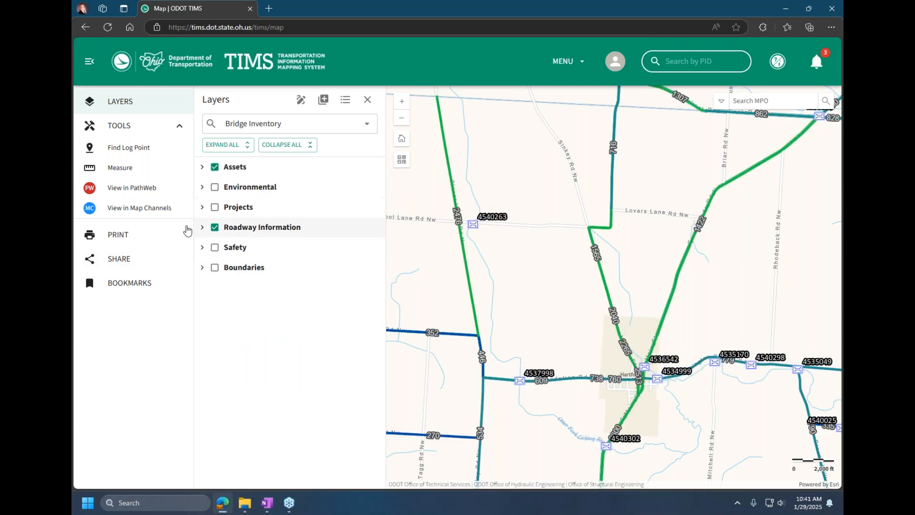
Step: Check the map's copied share link in a new browser tab, and close that tab and the Share Map box
click(123, 261)
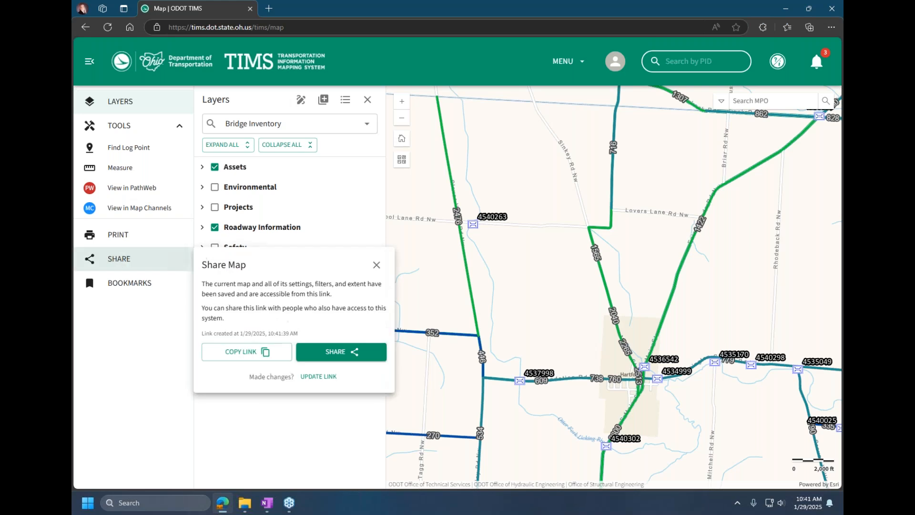
click(267, 350)
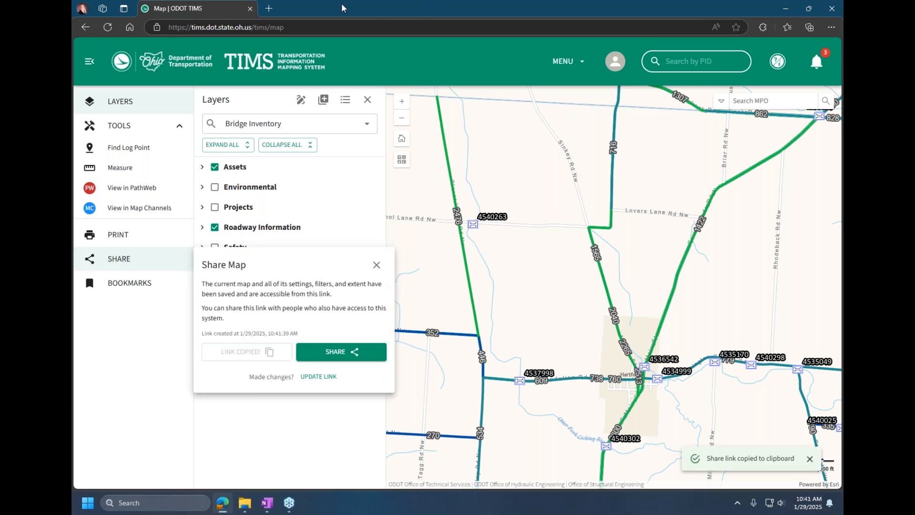
click(268, 8)
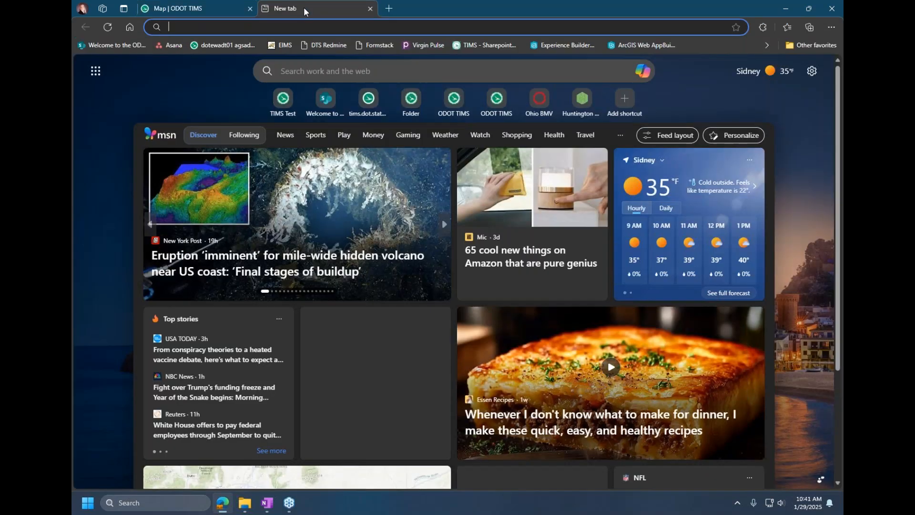
key(ctrl+v)
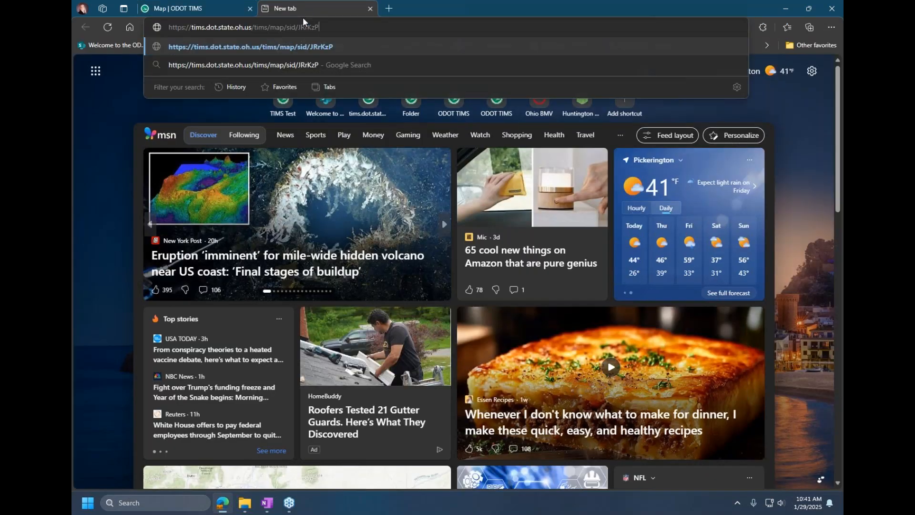
key(Return)
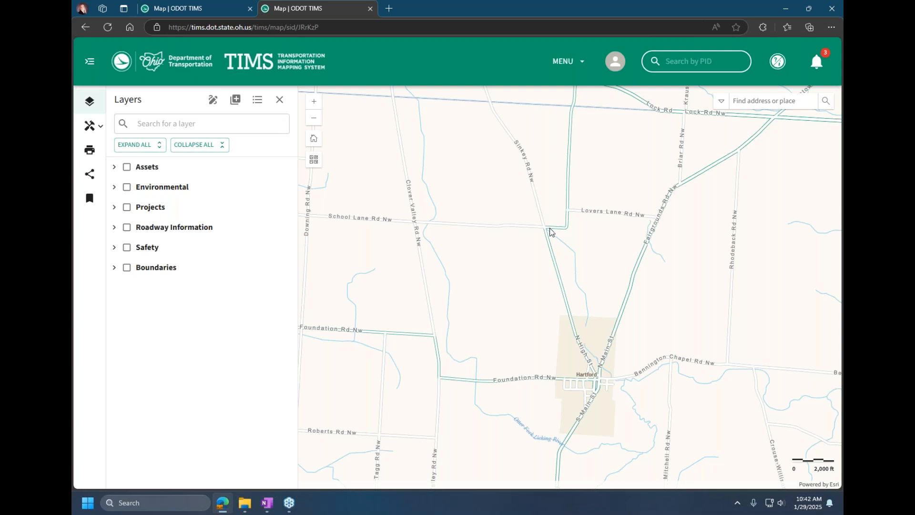
click(370, 8)
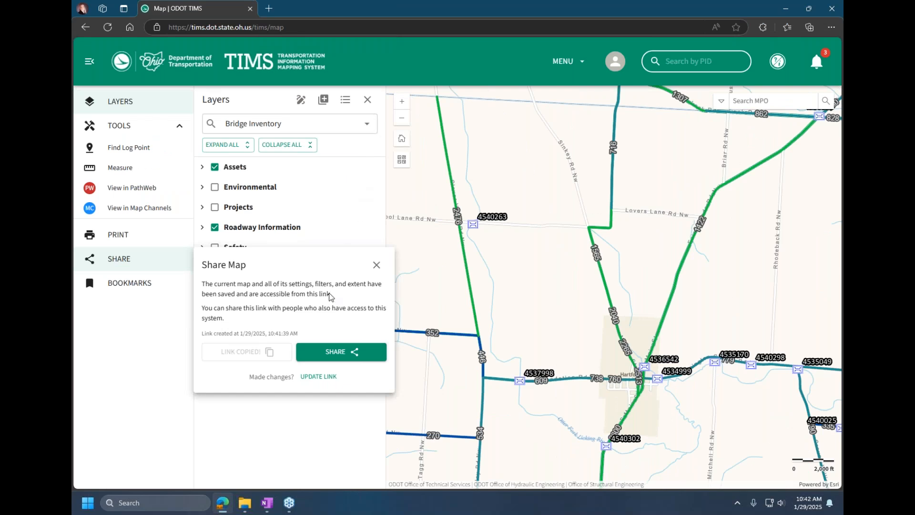
click(376, 266)
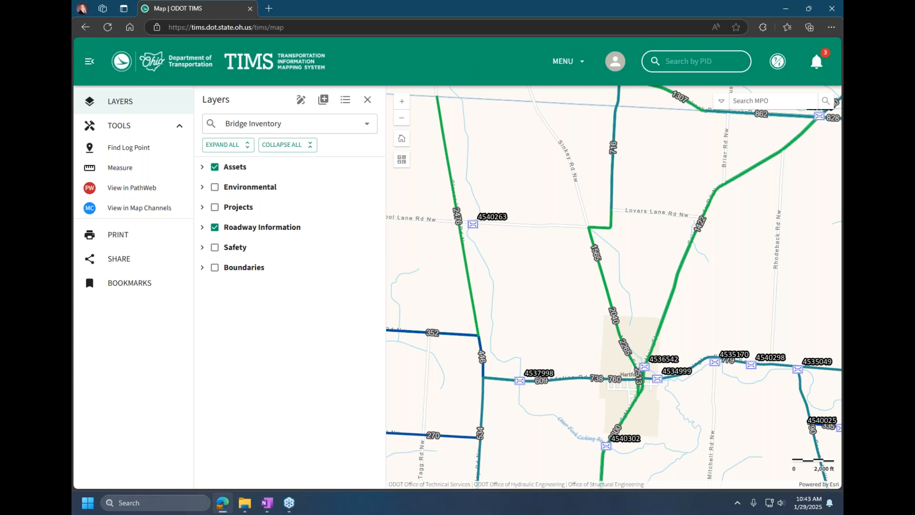
Step: Open Standard Maps and set the map type to AADT for the county of Licking
click(565, 62)
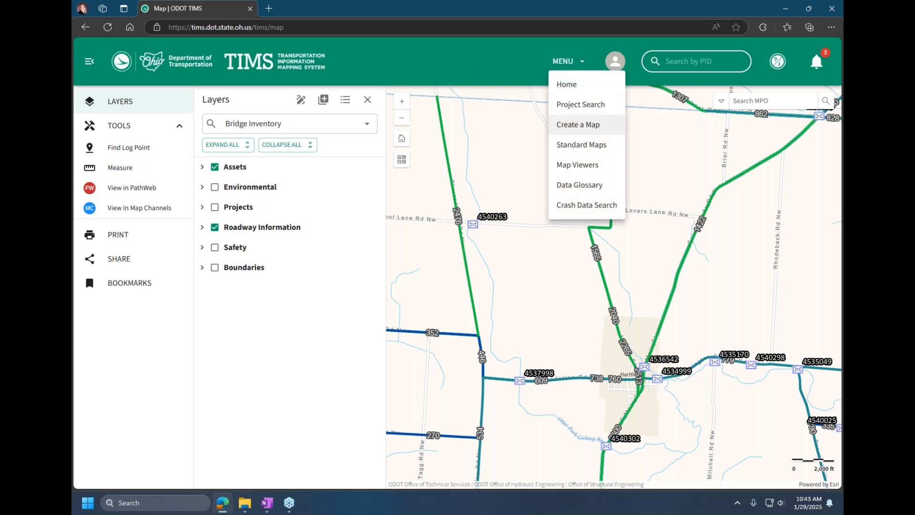
click(580, 145)
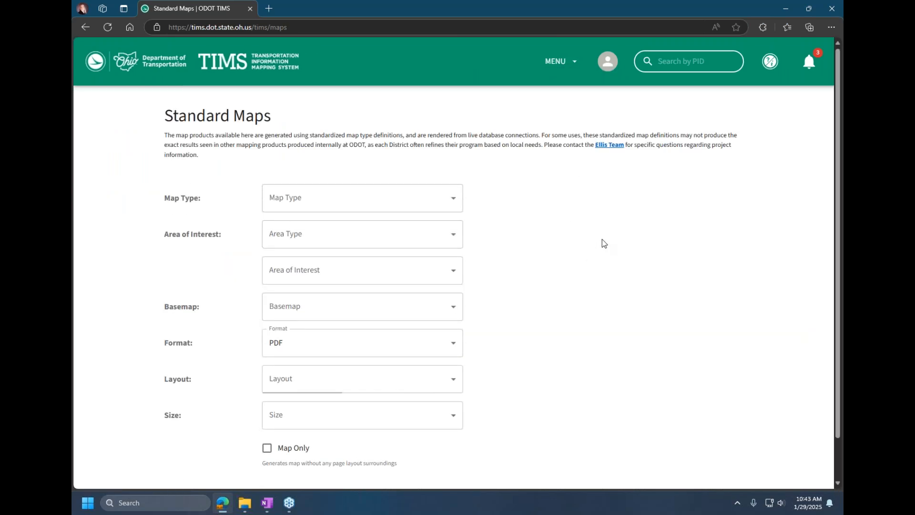
click(342, 199)
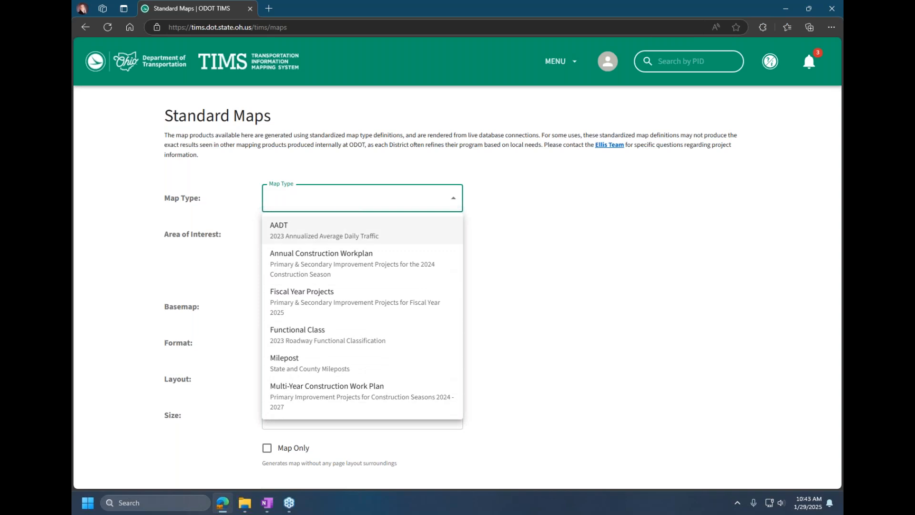
click(291, 235)
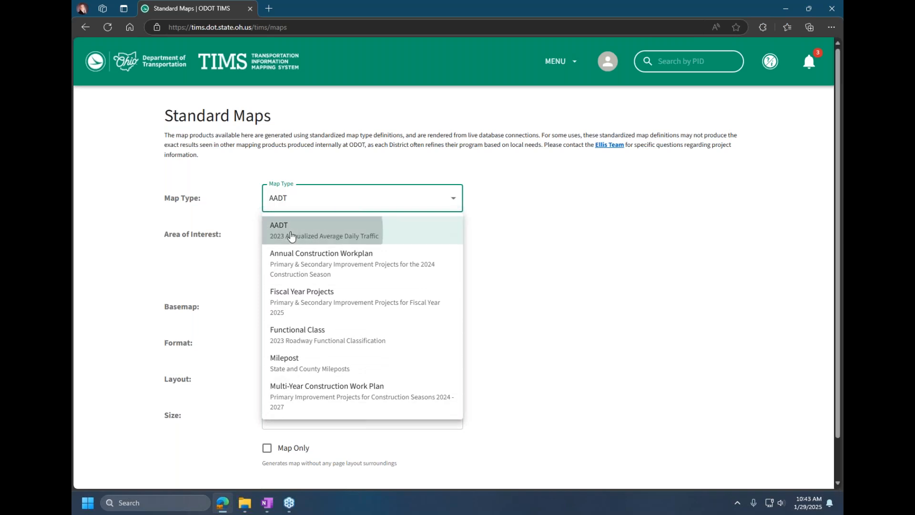
click(392, 236)
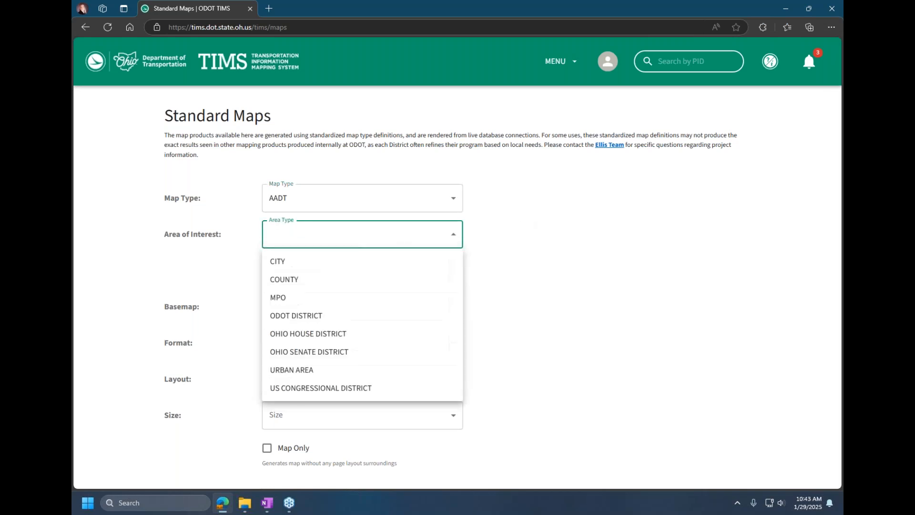
click(359, 279)
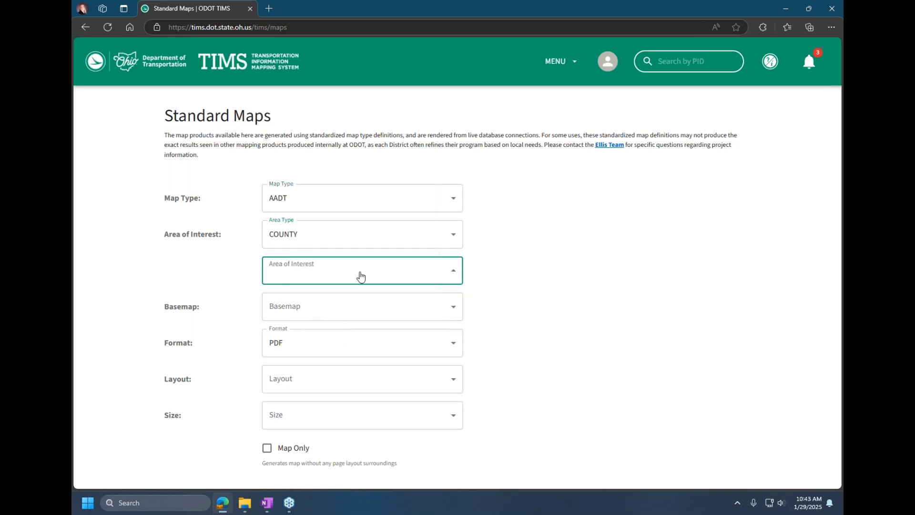
text(li)
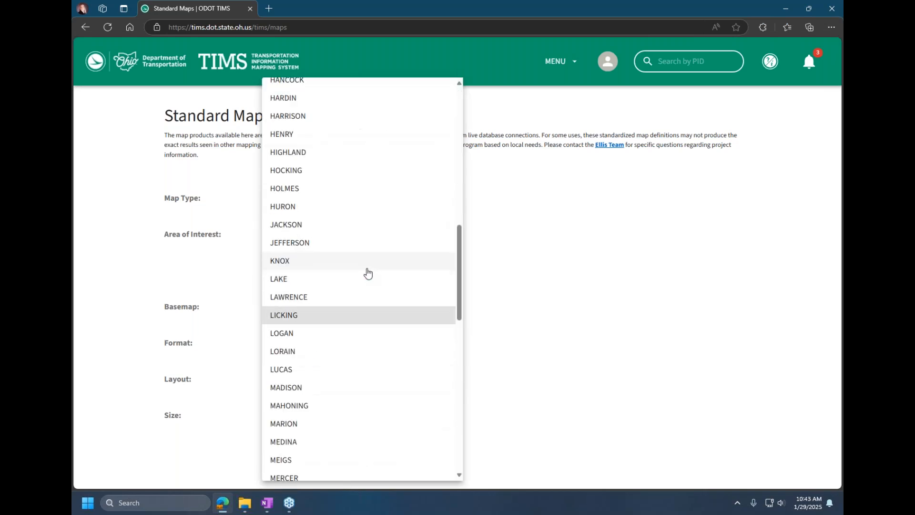
click(300, 316)
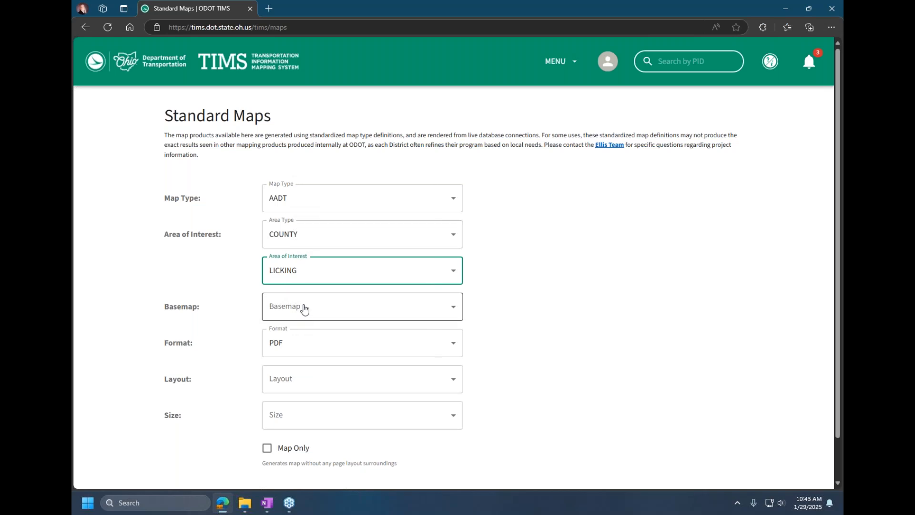
Step: Set the standard map's basemap to Light Gray Canvas, keep the PDF format, and choose Portrait layout at size 11x17
click(301, 314)
click(315, 382)
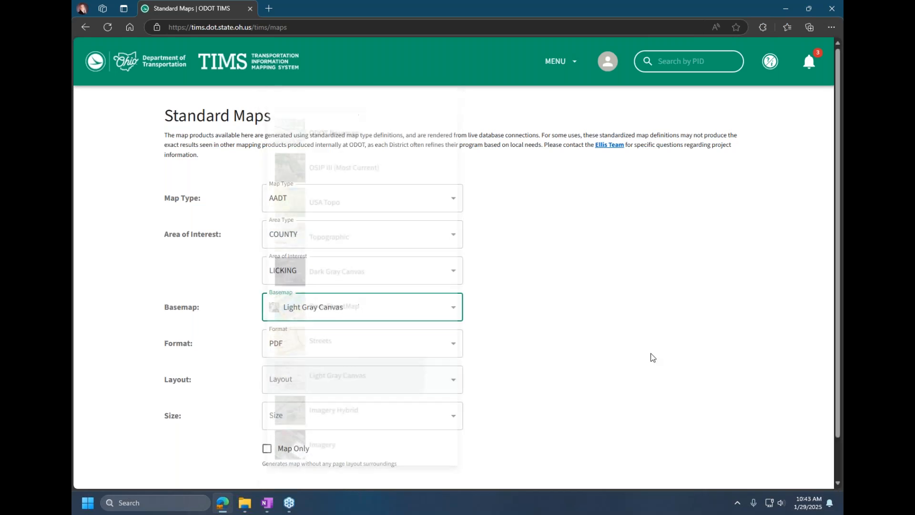
click(314, 351)
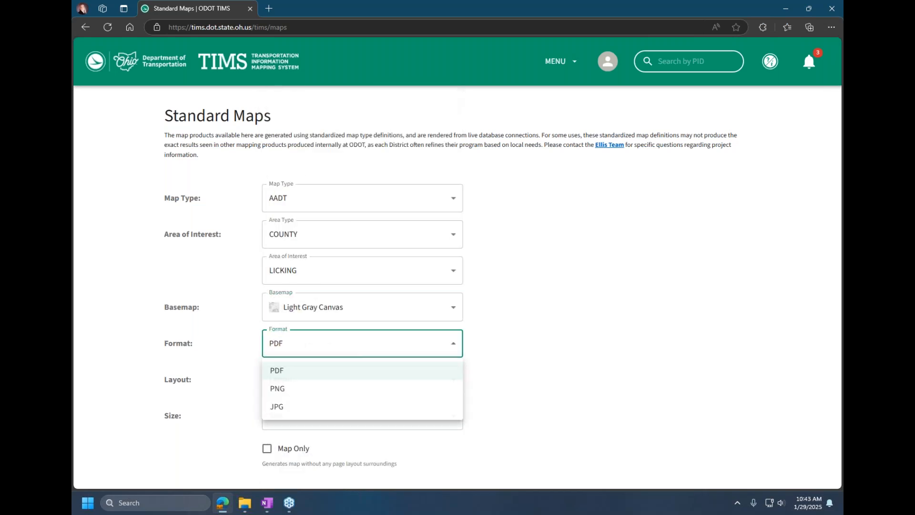
key(Escape)
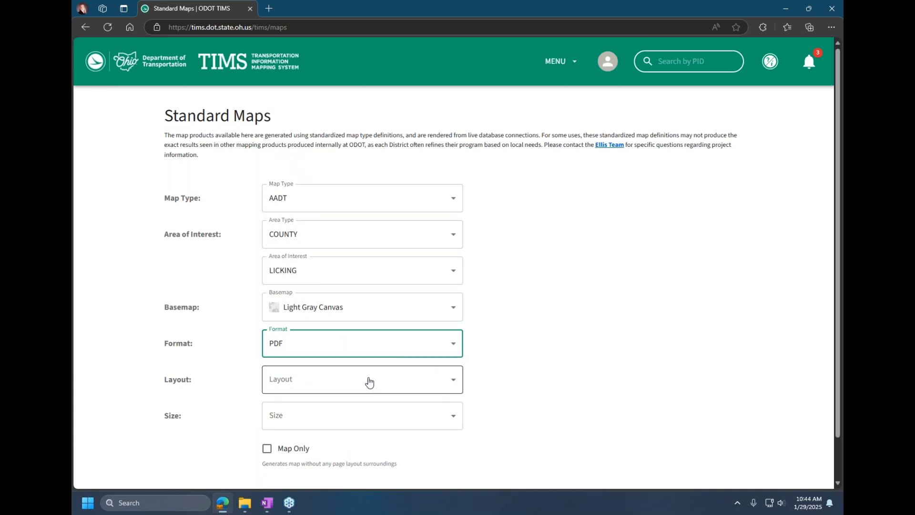
click(369, 380)
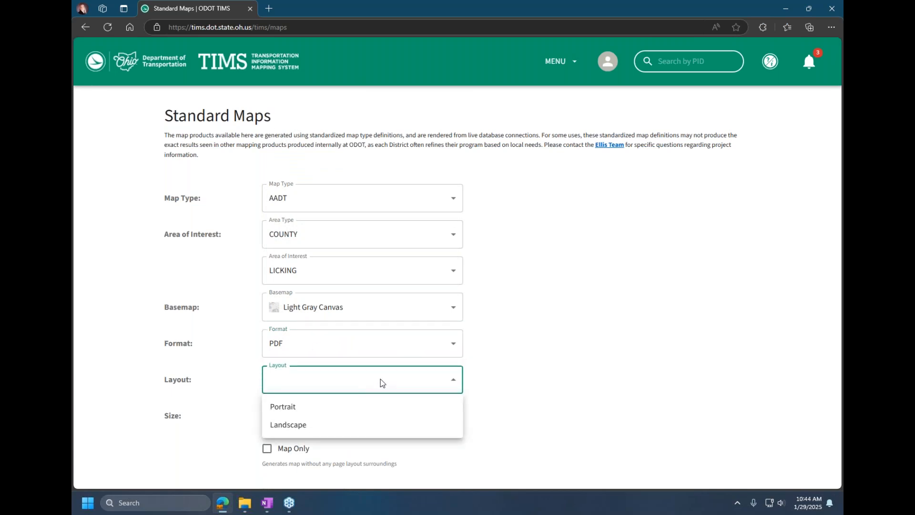
click(340, 411)
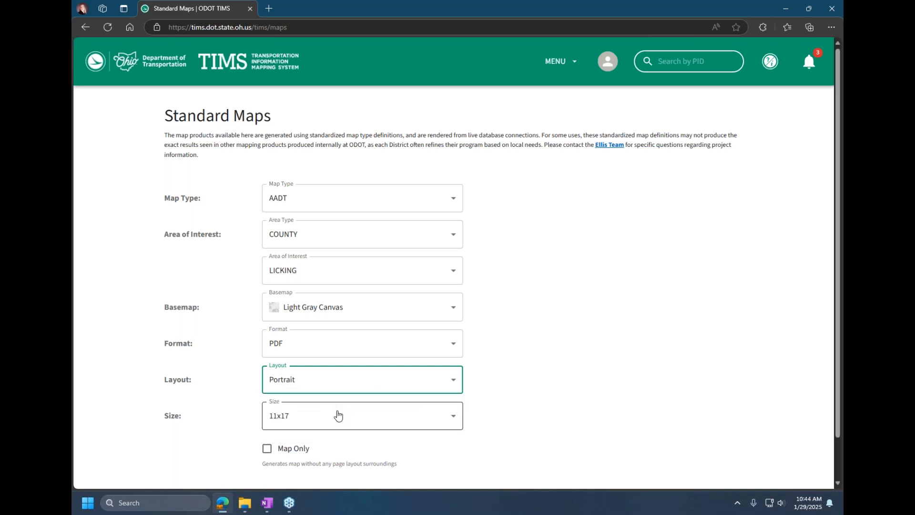
click(350, 418)
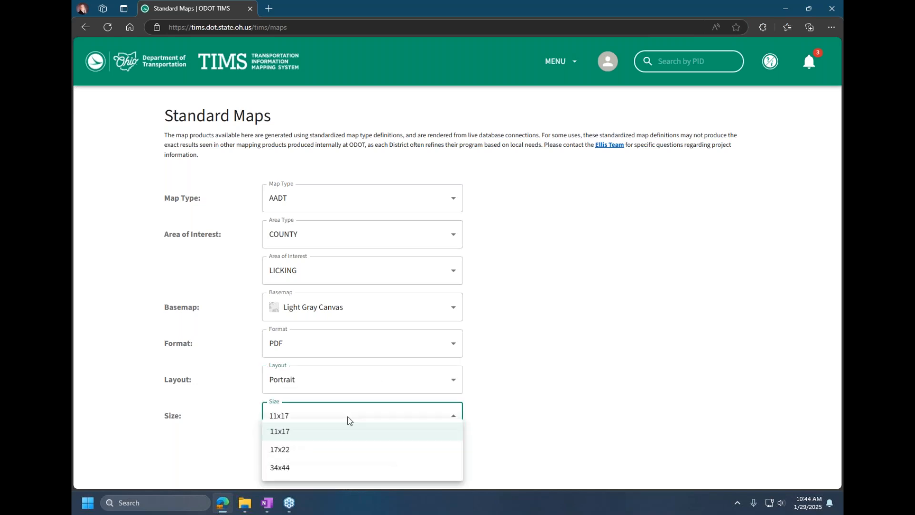
click(339, 437)
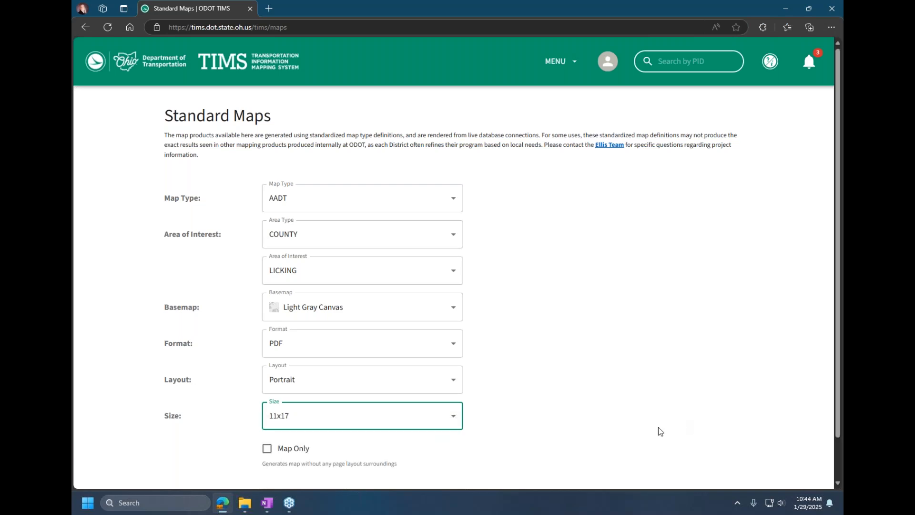
Step: Generate the Licking County AADT map as a PDF
scroll(655, 428, down, 2)
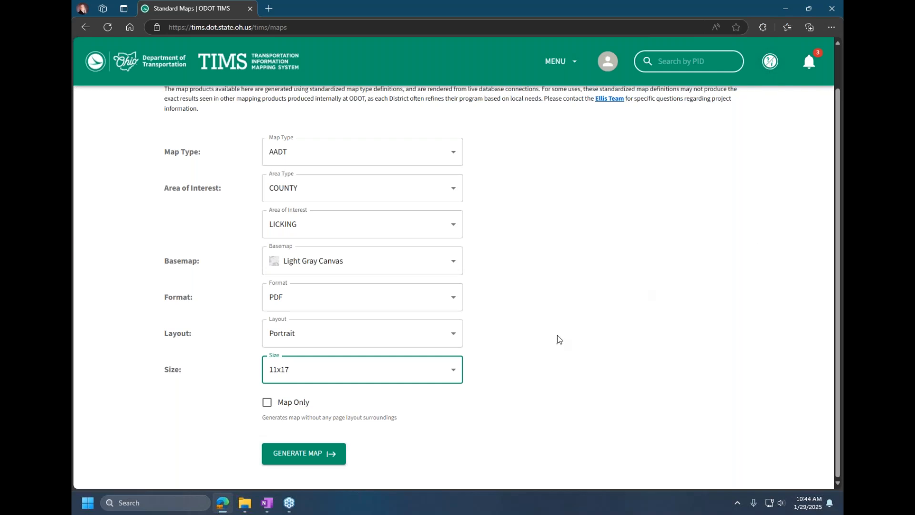
click(285, 458)
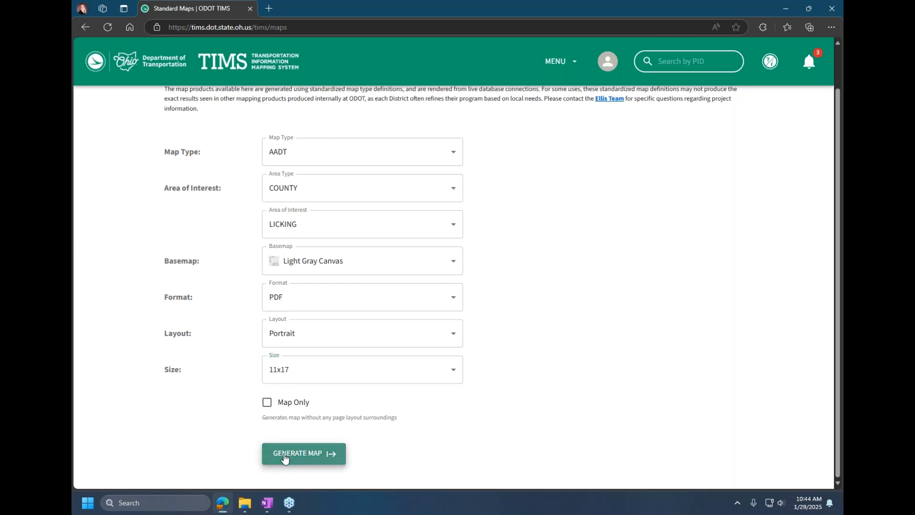
click(286, 453)
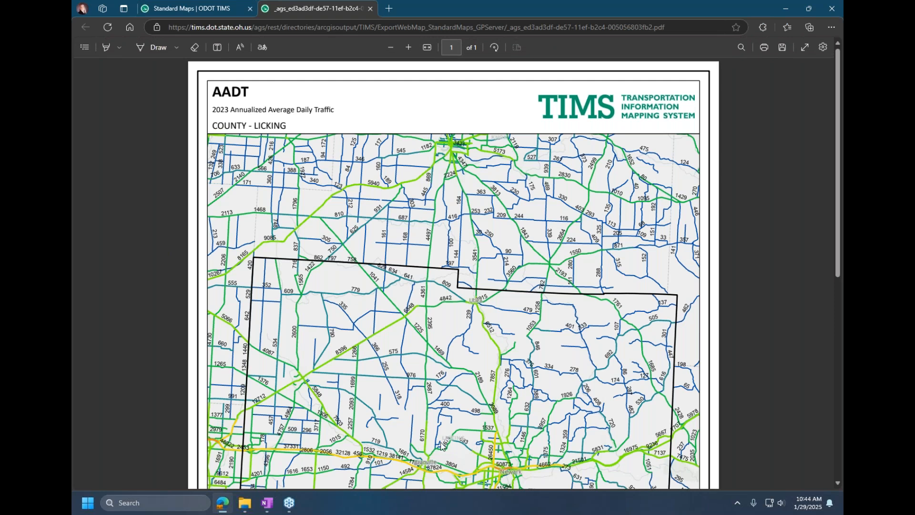
Step: Look through the generated AADT map down to its legend and notes, and close the PDF
scroll(443, 439, down, 3)
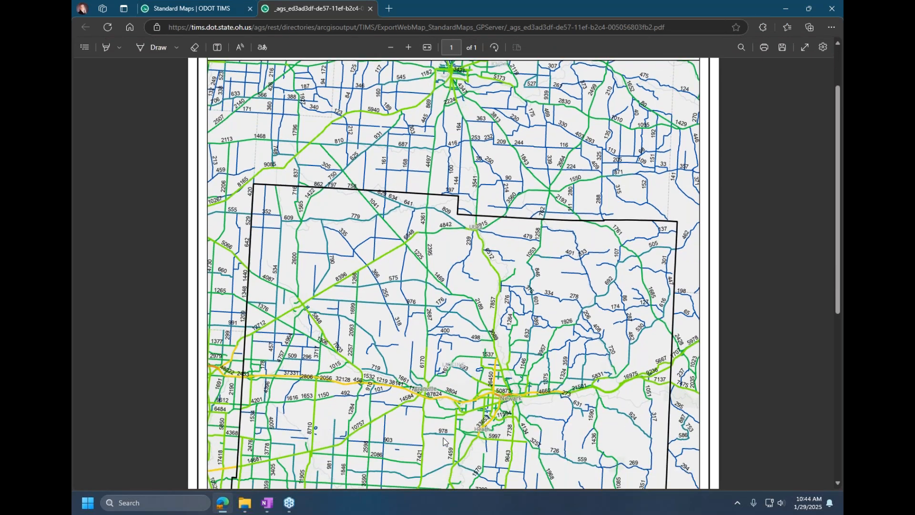
scroll(443, 437, down, 5)
scroll(446, 436, down, 3)
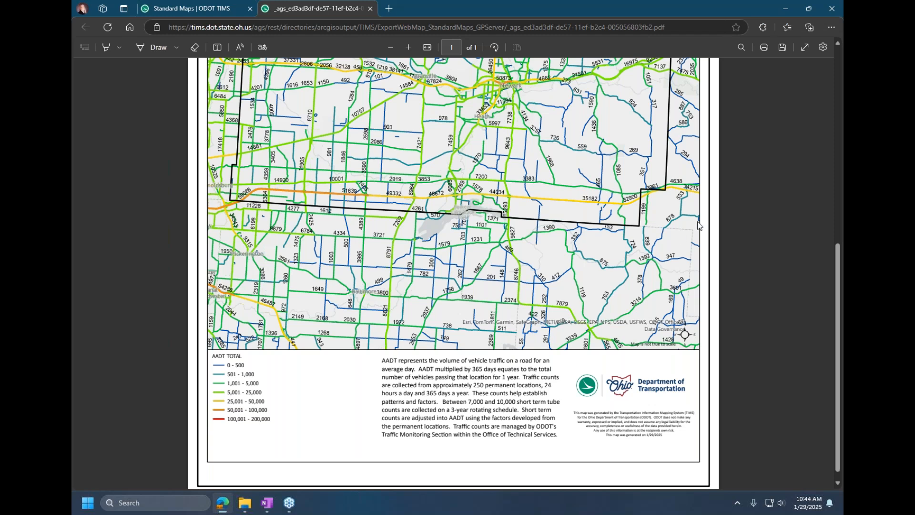
click(371, 9)
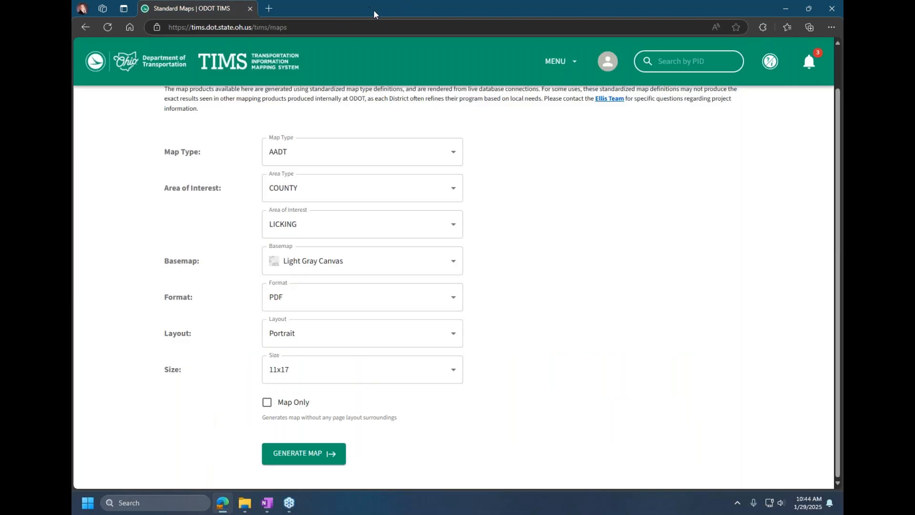
Step: Open Map Viewers, filter the viewers by Assets and by Engineering, and return to showing all of them
click(555, 62)
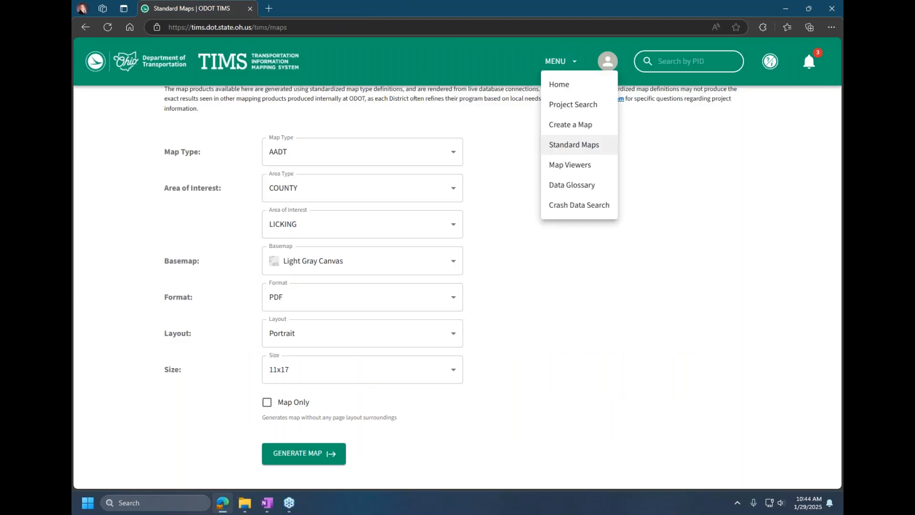
click(578, 165)
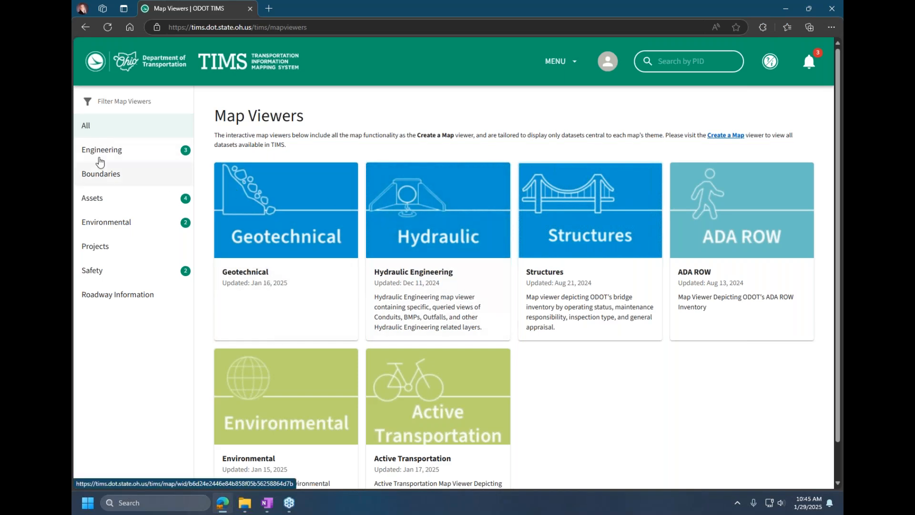
click(101, 201)
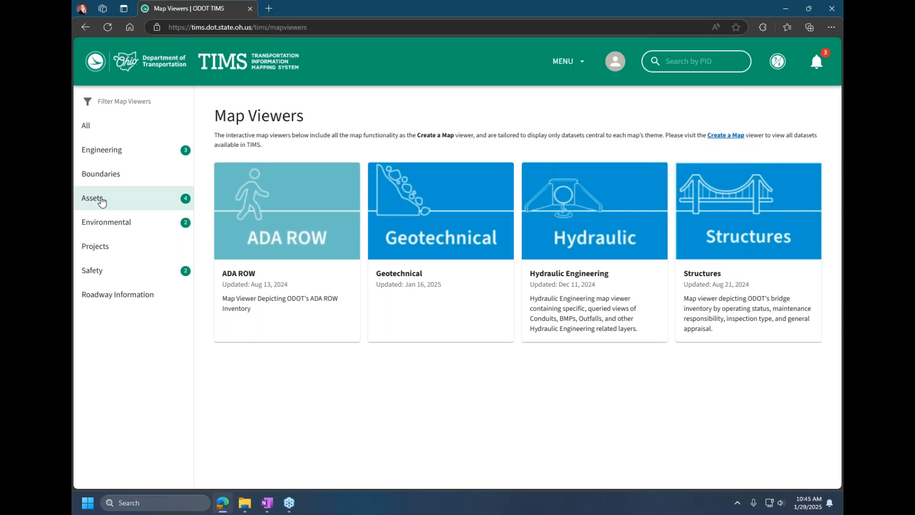
click(106, 151)
click(98, 127)
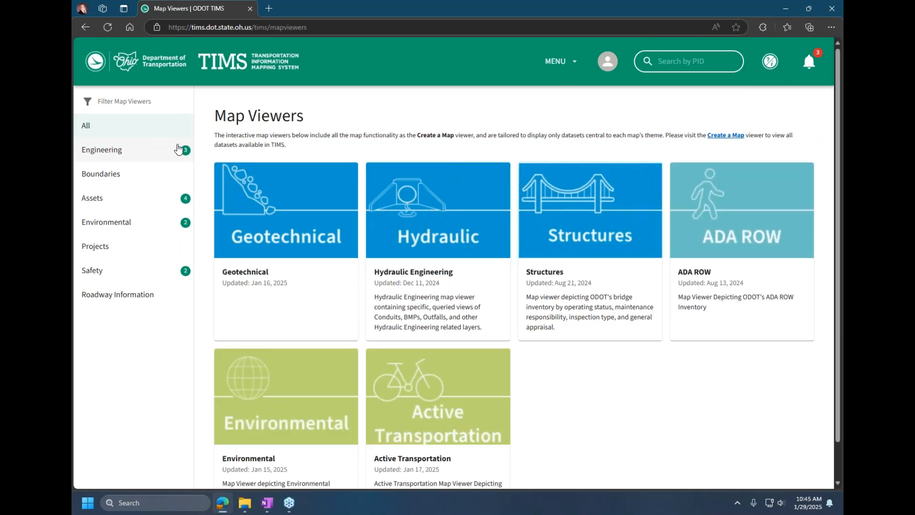
Step: Open the Geotechnical map viewer, view the layers in its Geohazards group, and return to the Map Viewers page
click(282, 240)
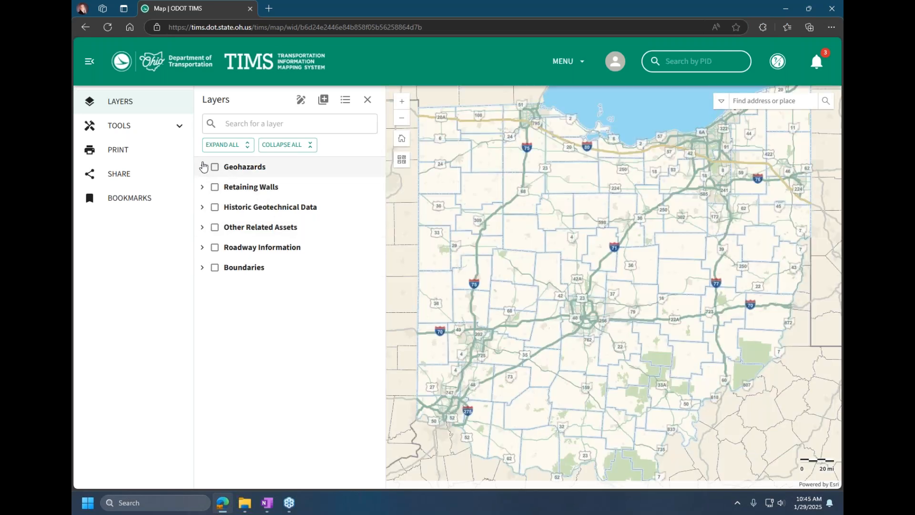
click(202, 167)
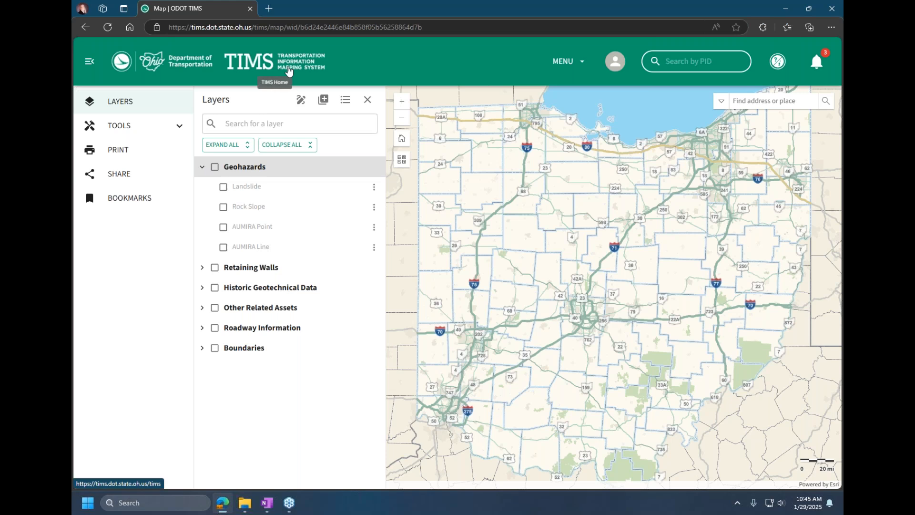
click(293, 69)
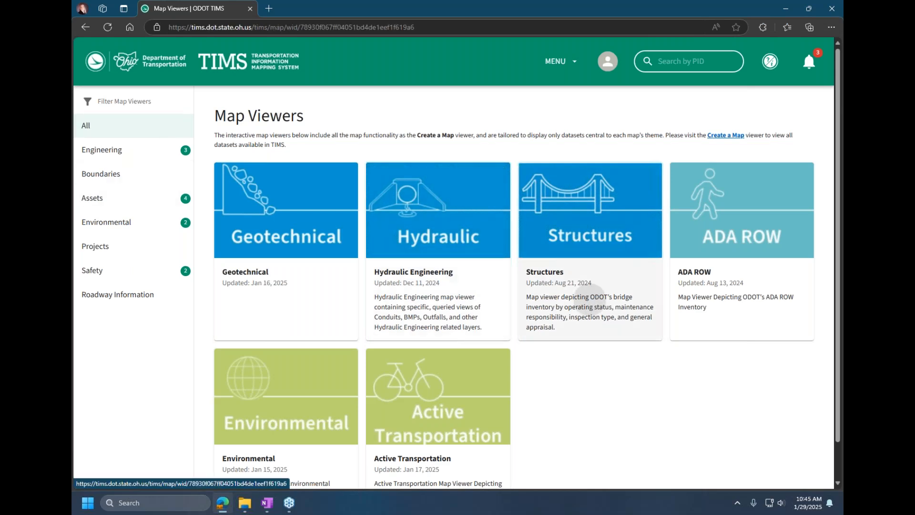
Step: Open the Structures map viewer, collapse the side menu to icons, and expand the Bridges by Operating Status group
click(590, 305)
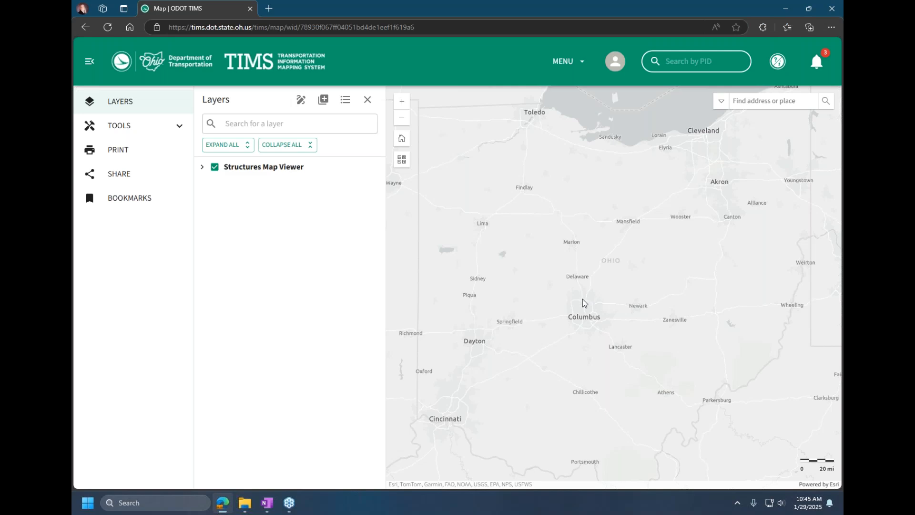
click(203, 167)
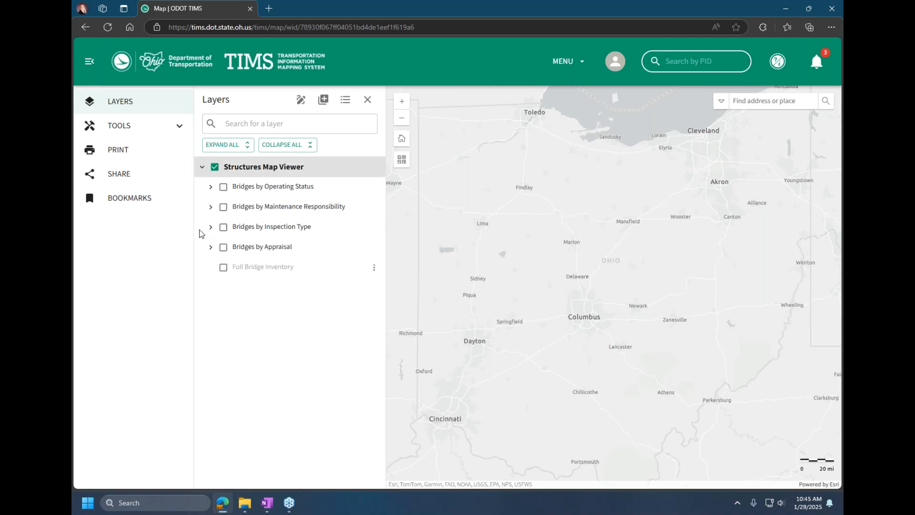
click(89, 61)
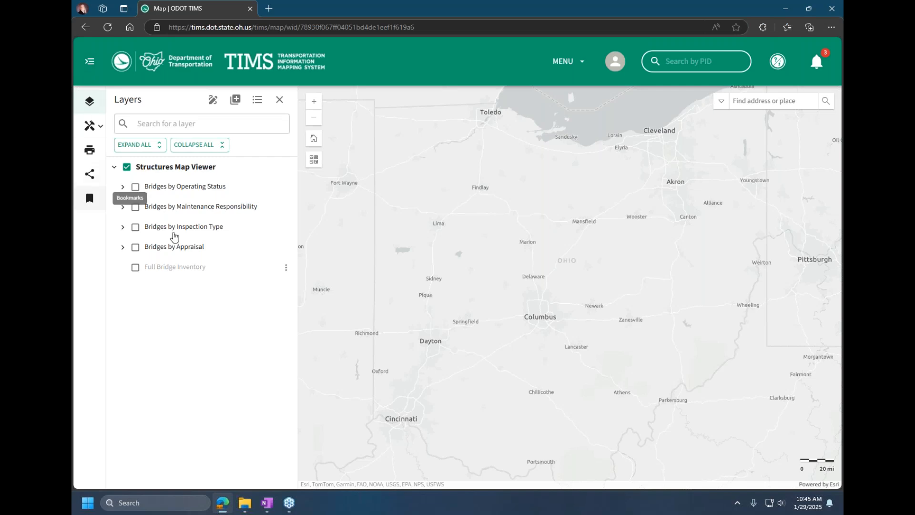
click(122, 187)
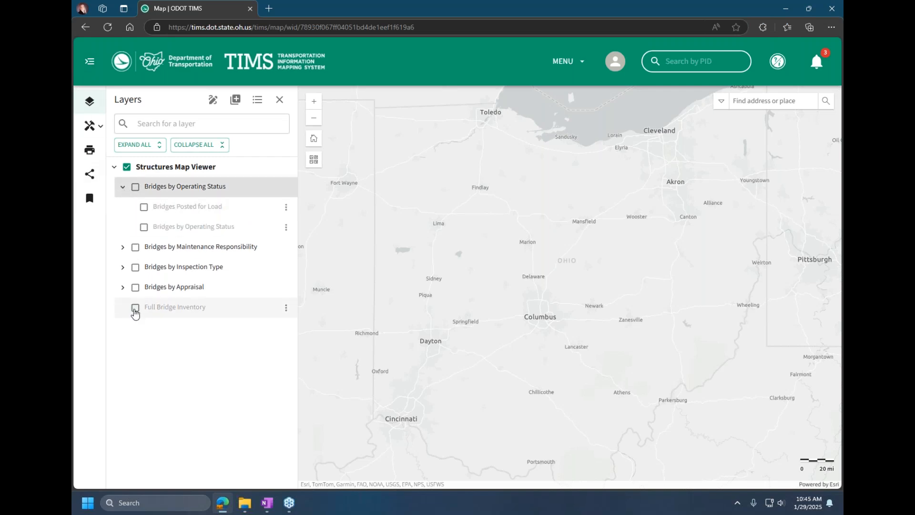
Step: Turn on the Full Bridge Inventory layer and display its legend for the area west of Columbus
click(135, 308)
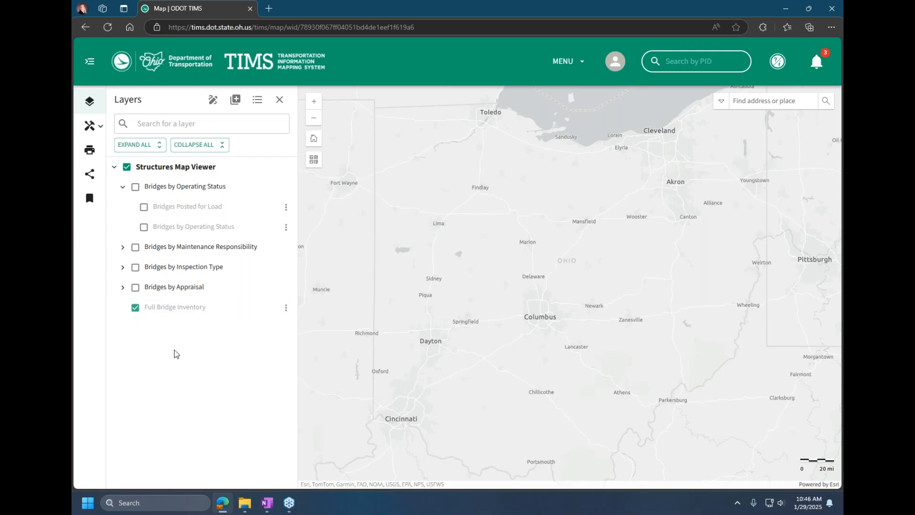
click(257, 99)
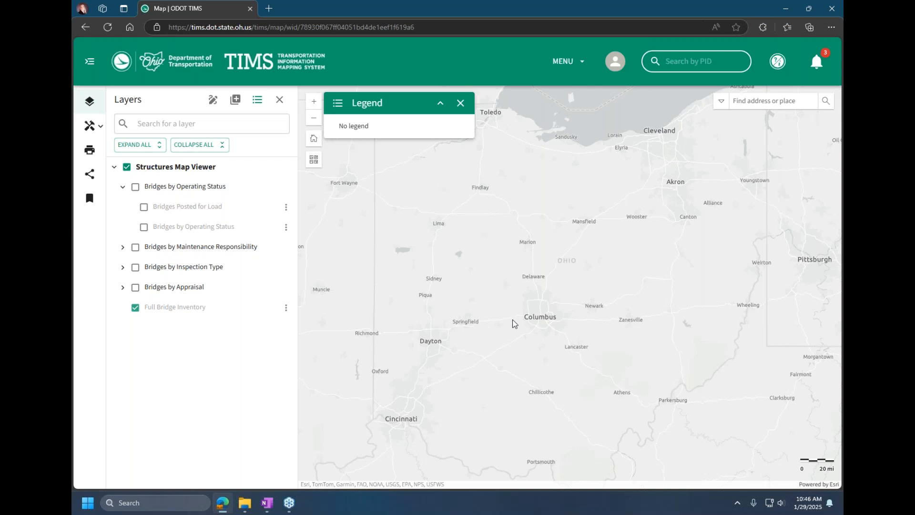
scroll(511, 319, up, 3)
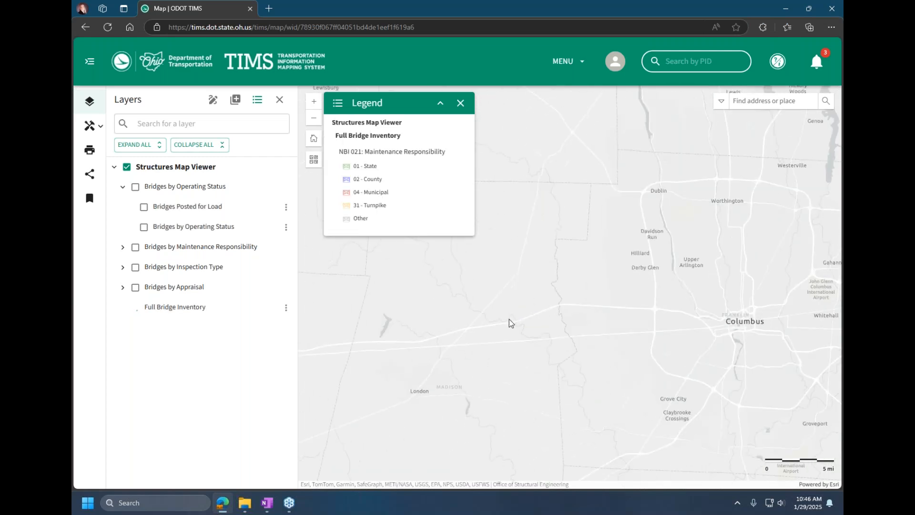
Step: Close the legend, then view the Full Bridge Inventory layer's attribute table and close it again
scroll(509, 318, up, 5)
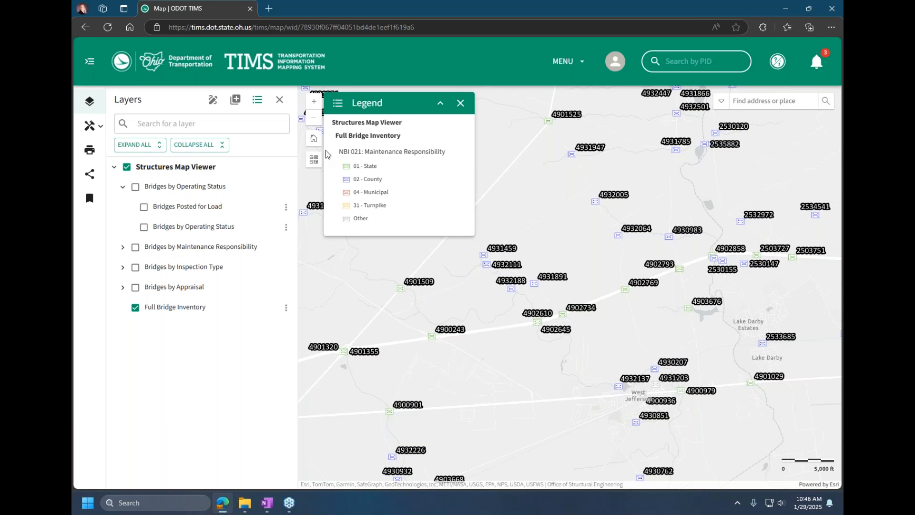
click(460, 103)
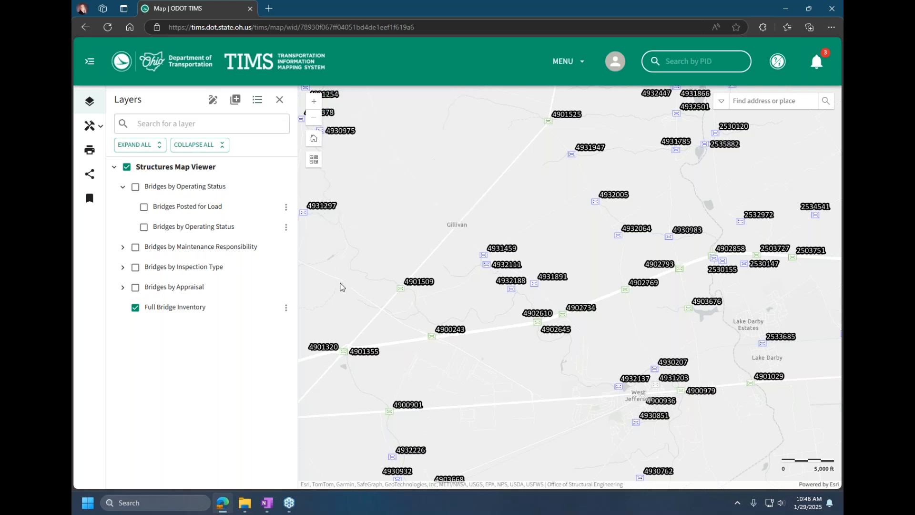
click(285, 307)
click(319, 316)
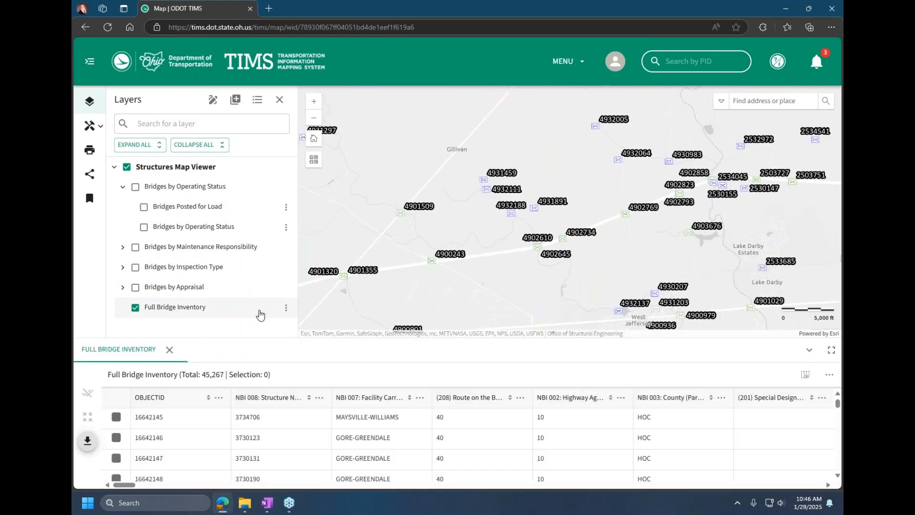
click(169, 350)
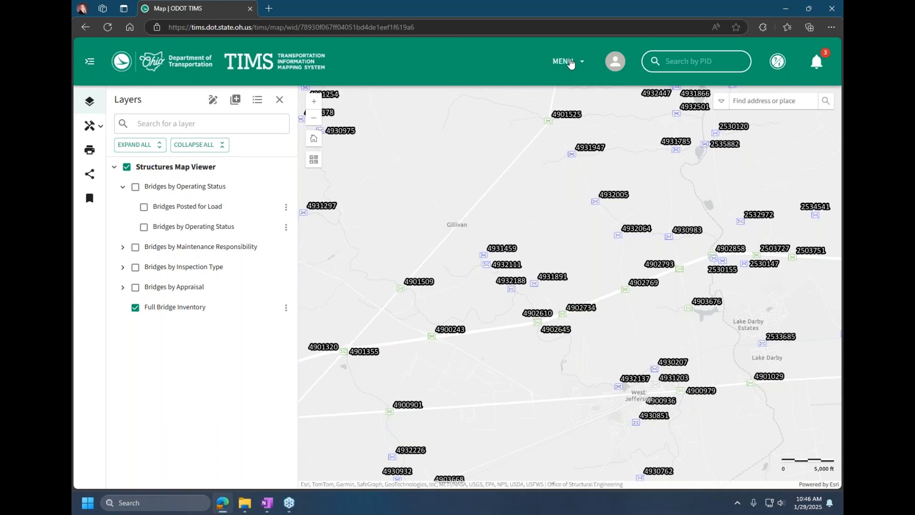
Step: Open the Data Glossary and select the Adopt A Highway and Aviation Facilities datasets
click(570, 63)
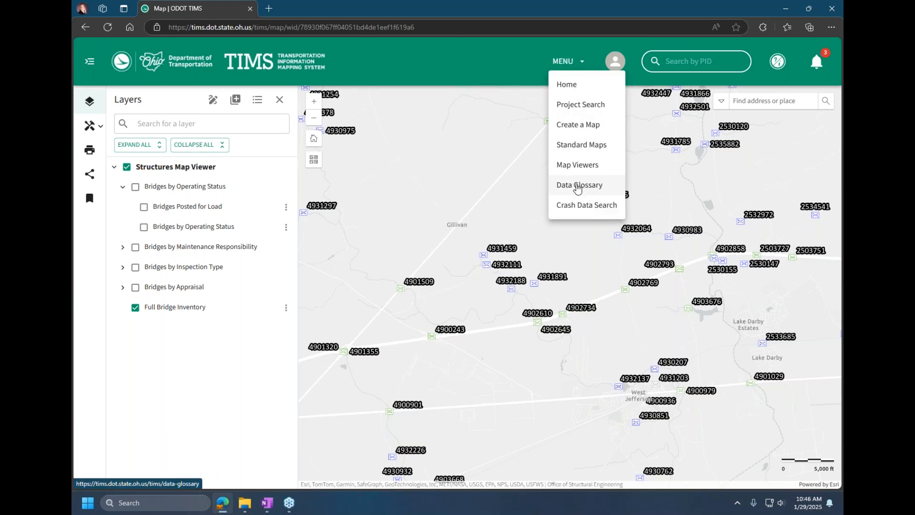
click(577, 186)
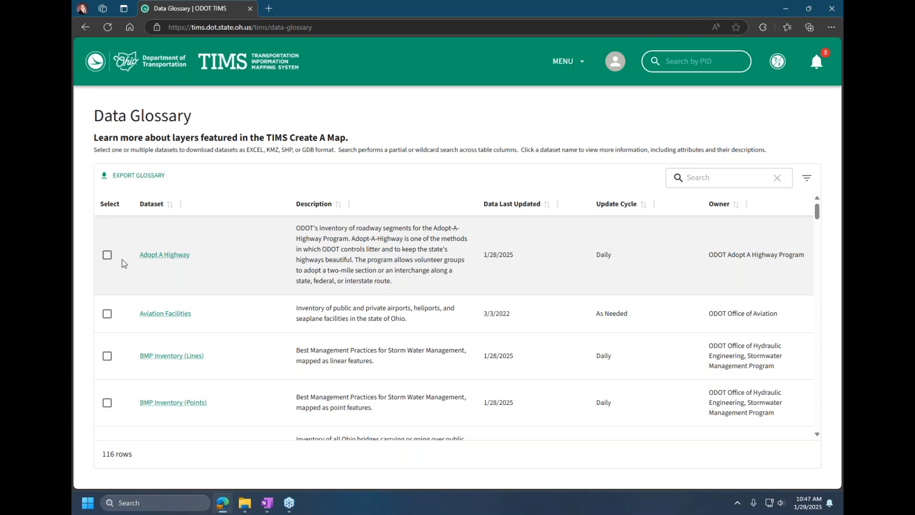
click(106, 258)
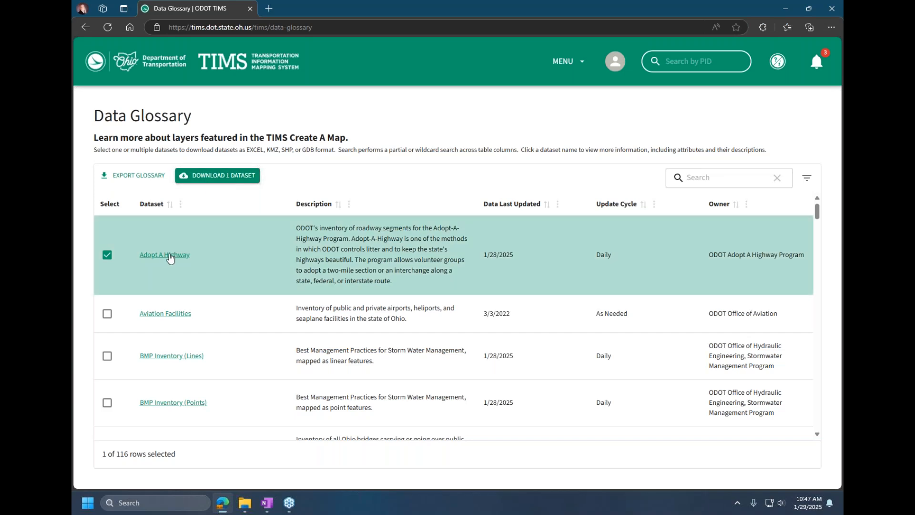
click(106, 313)
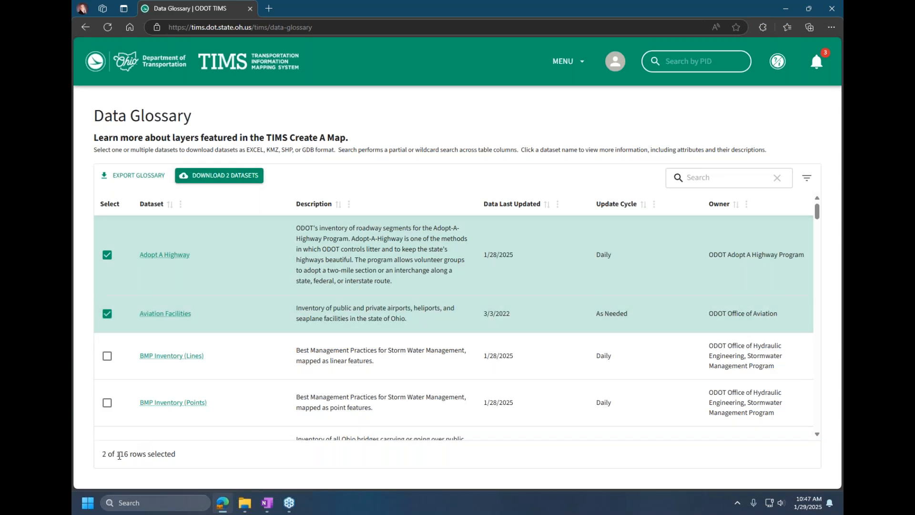
Step: View the download formats offered for the two selected datasets, then clear both selections
drag(114, 454, 133, 450)
right_click(136, 448)
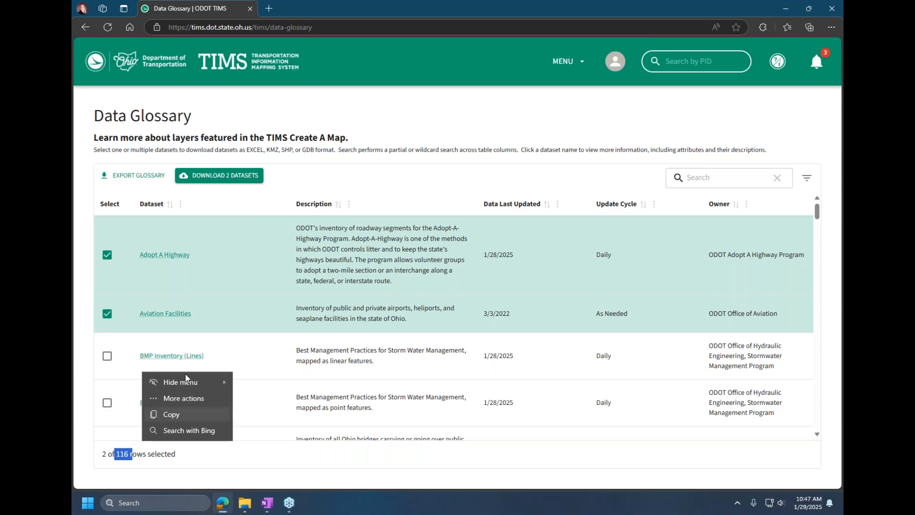
click(164, 414)
click(232, 179)
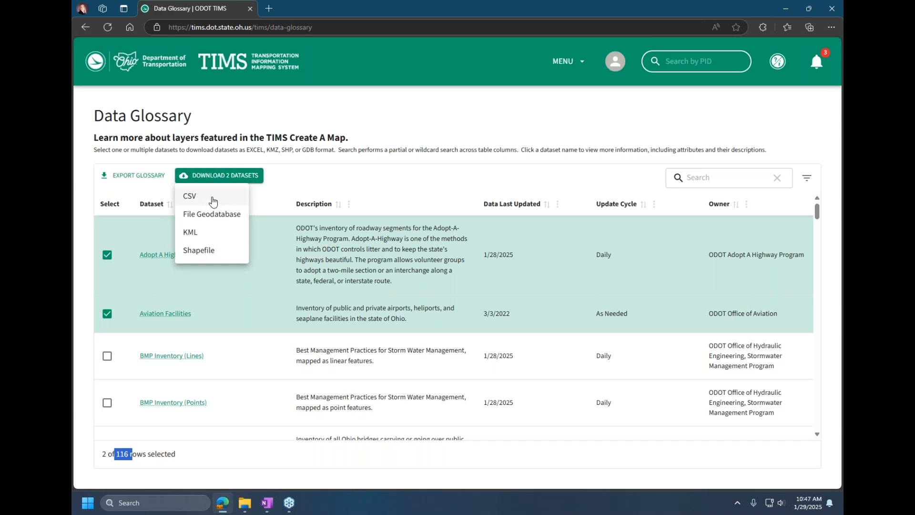
click(313, 180)
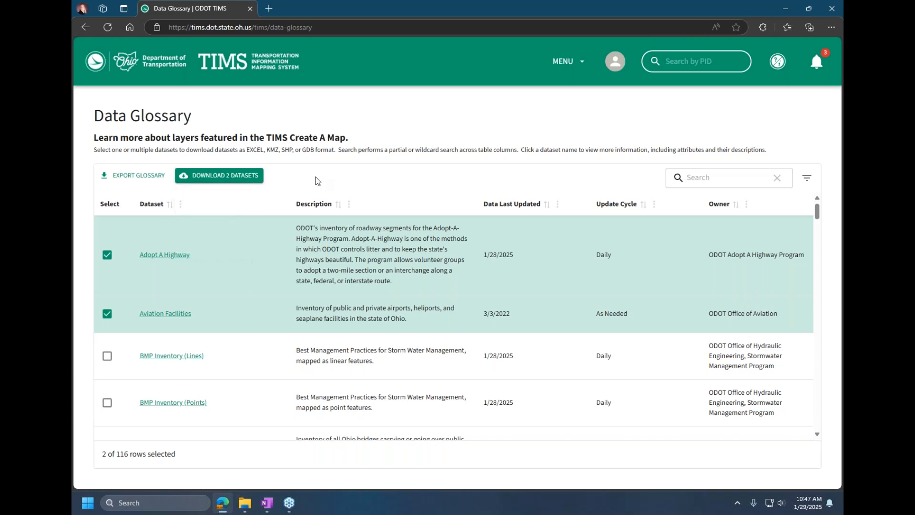
click(106, 260)
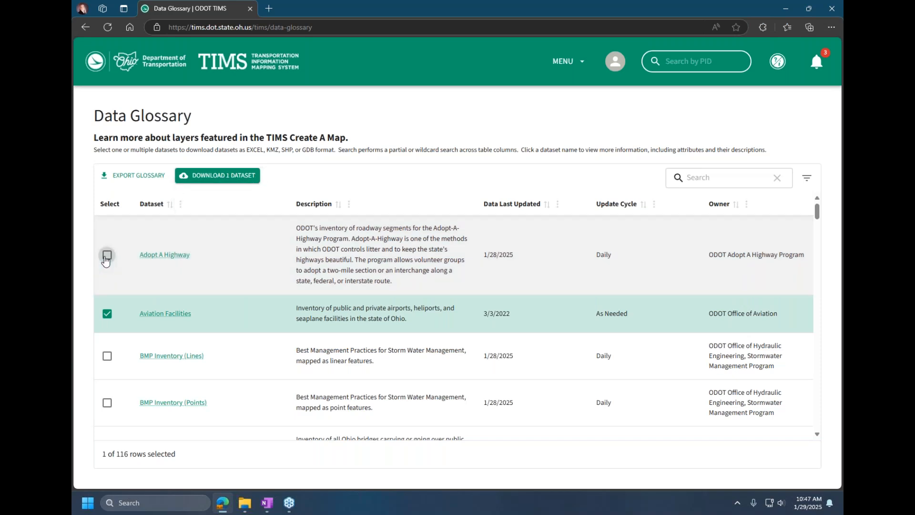
click(106, 314)
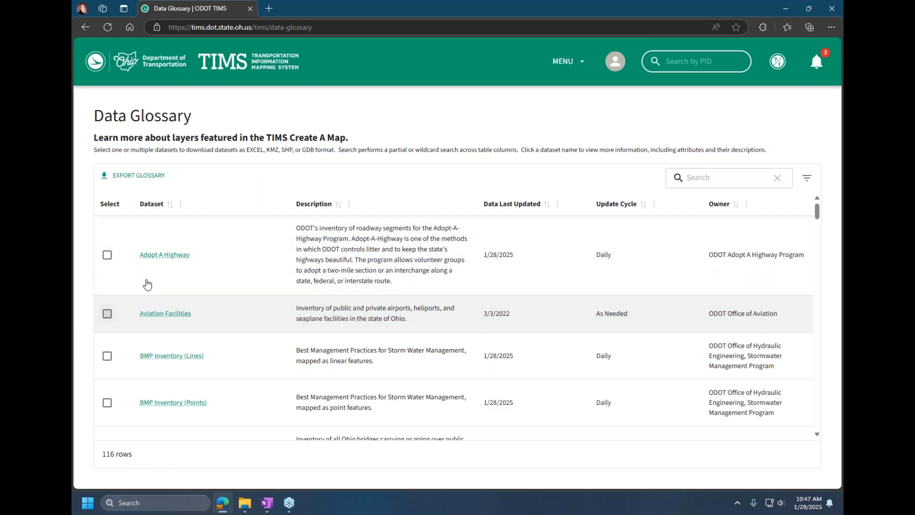
Step: Sort the glossary by dataset name in descending order, search it for "bridge", and clear the search and sorting
click(152, 205)
click(152, 205)
click(720, 172)
text(bridge)
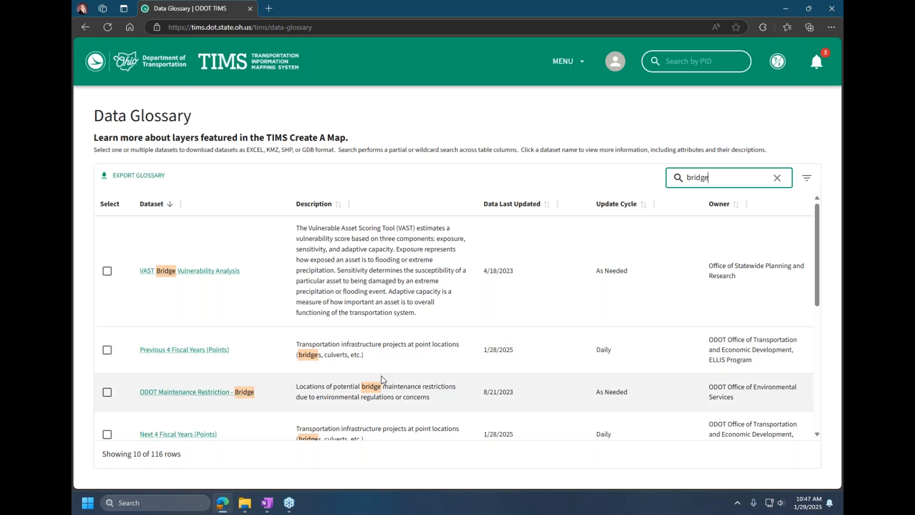
click(776, 180)
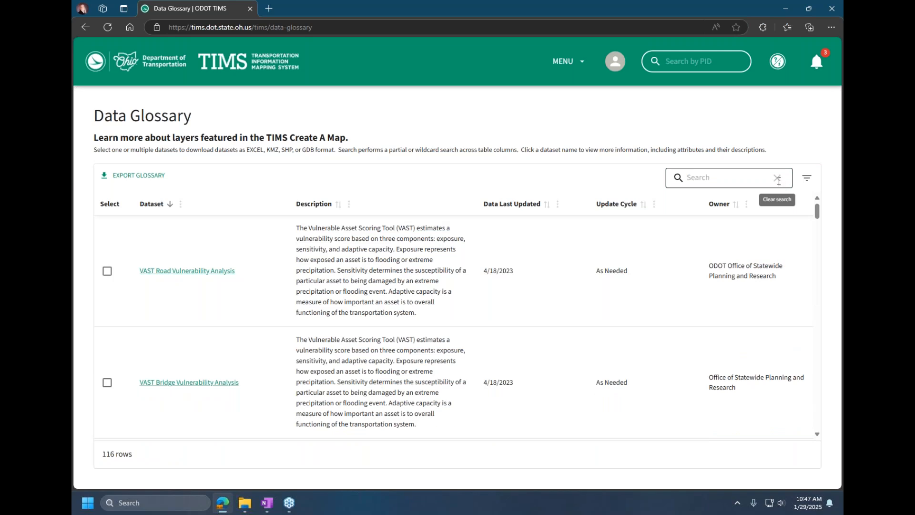
click(149, 205)
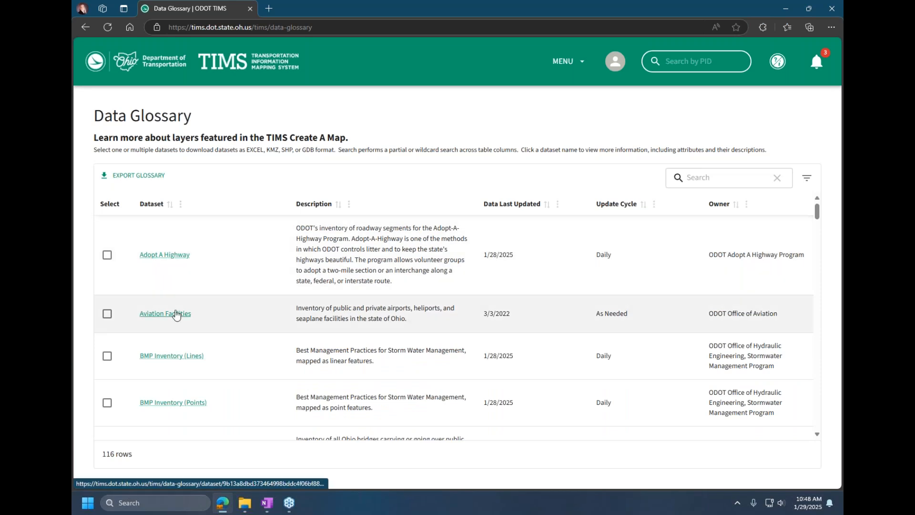
Step: Open the Bridge Inventory dataset details and examine the field names, aliases and descriptions
scroll(177, 316, down, 3)
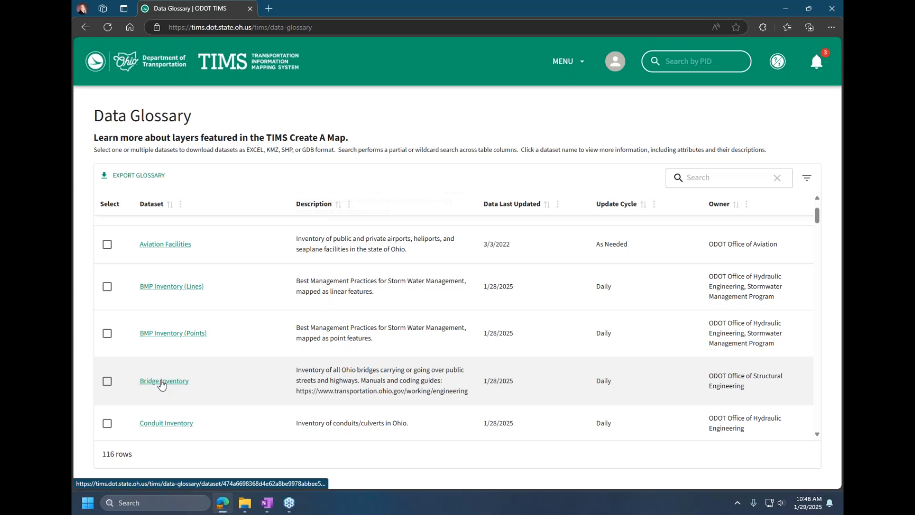
click(162, 381)
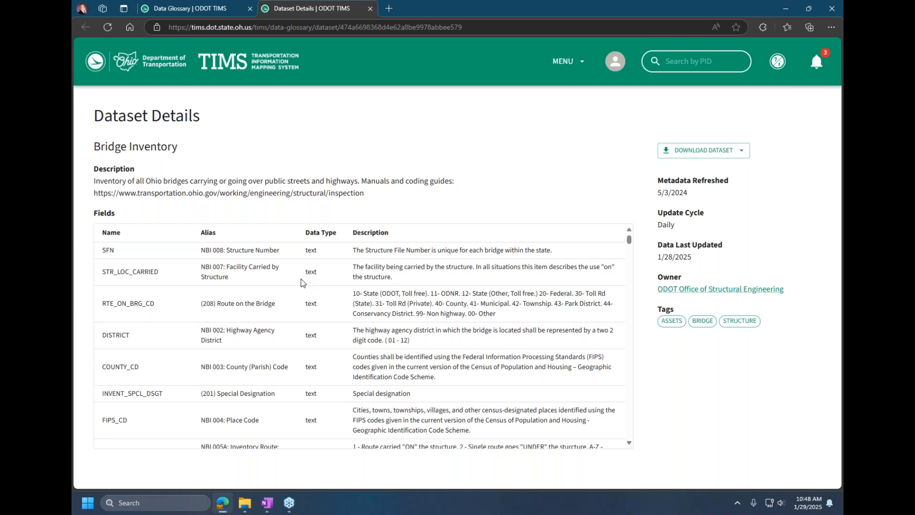
scroll(293, 298, down, 3)
scroll(294, 298, down, 1)
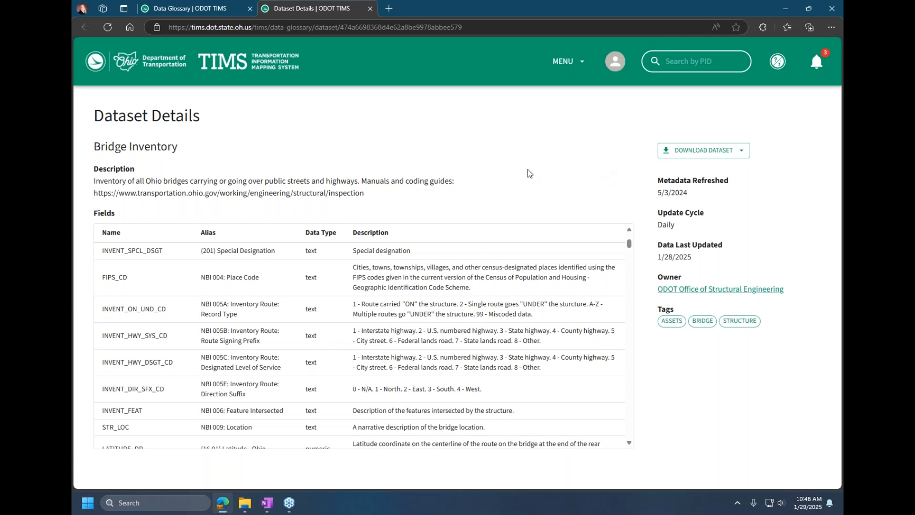
Step: Open the ODOT Office of Structural Engineering website of the dataset's owner, look through its bridge resources, and close it
click(722, 292)
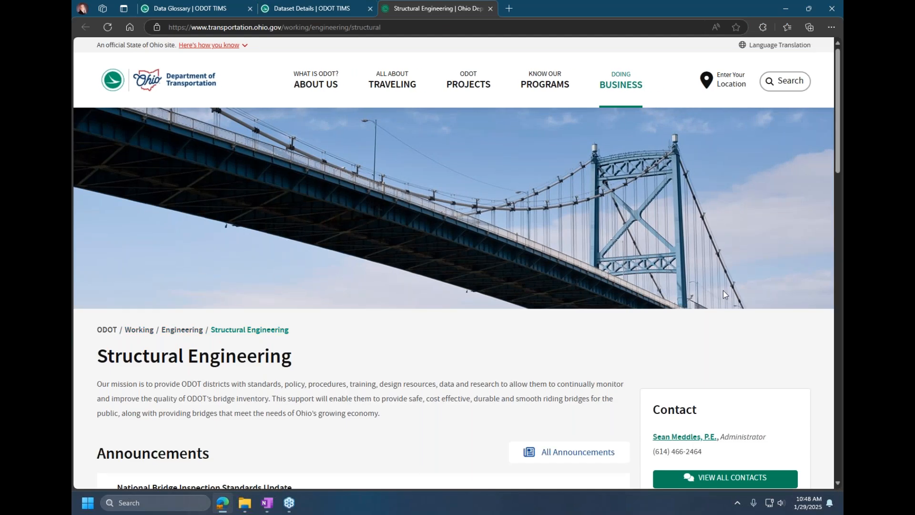
scroll(536, 367, down, 3)
scroll(539, 359, down, 8)
scroll(544, 364, down, 3)
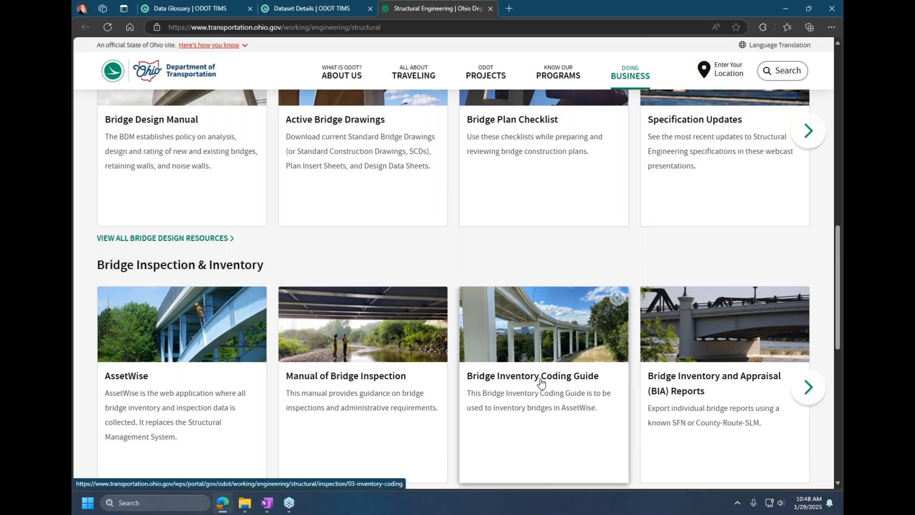
click(491, 9)
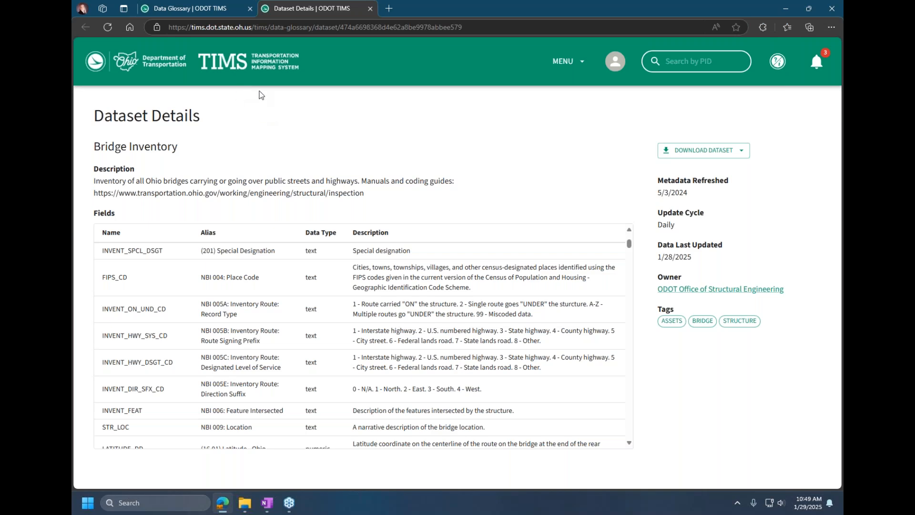
Step: Return to the Data Glossary, go to the TIMS home page, and open Create a Map
click(206, 9)
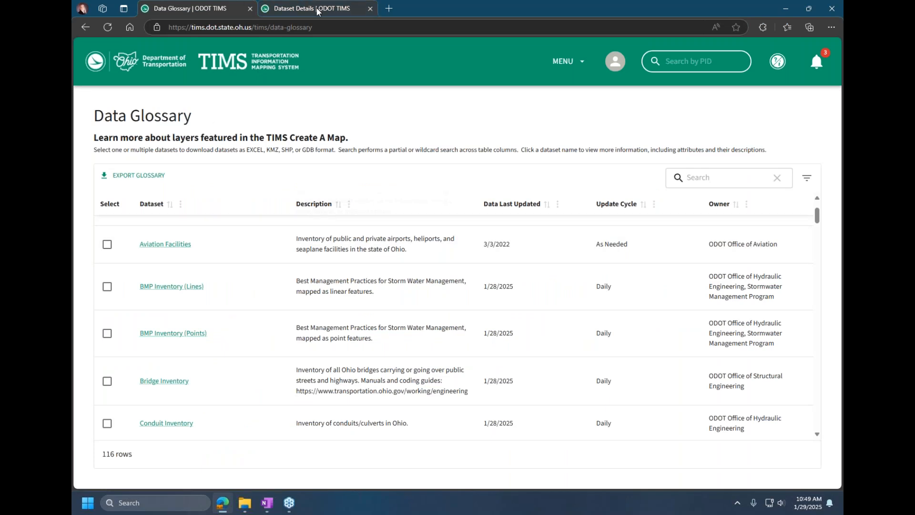
mouse_move(318, 10)
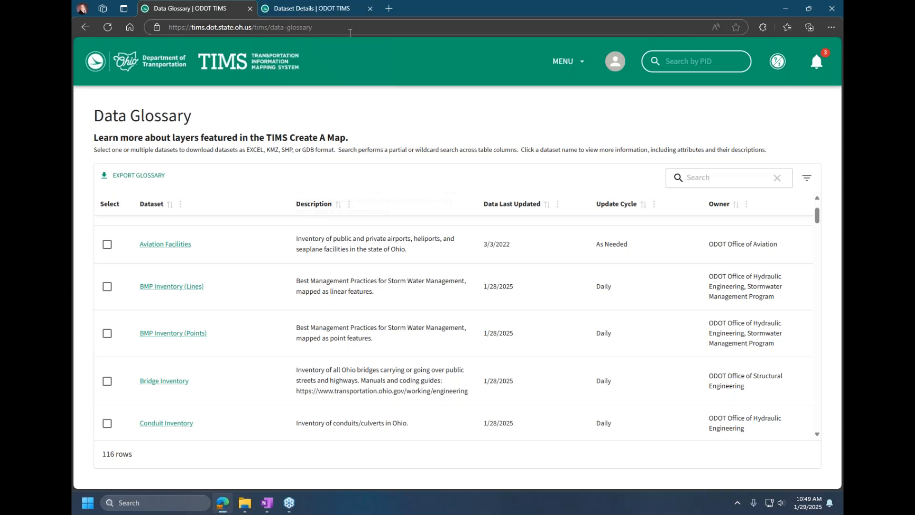
click(582, 63)
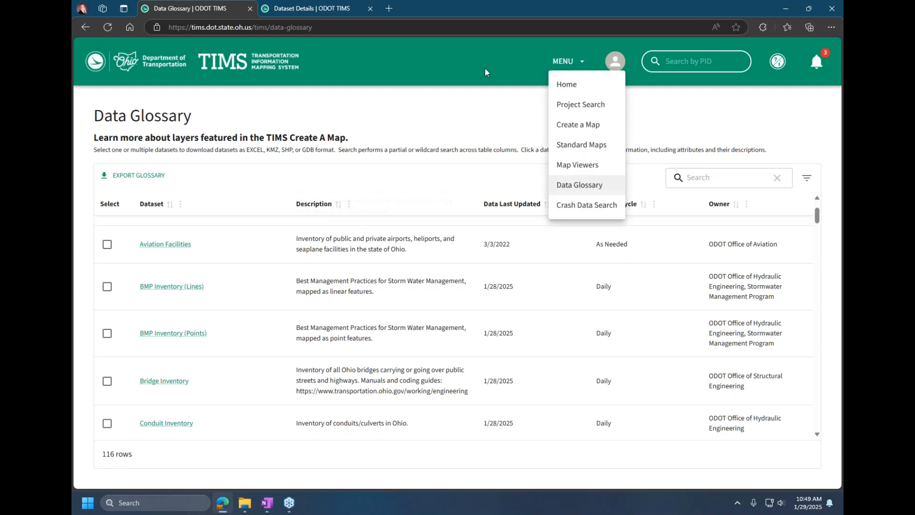
click(471, 64)
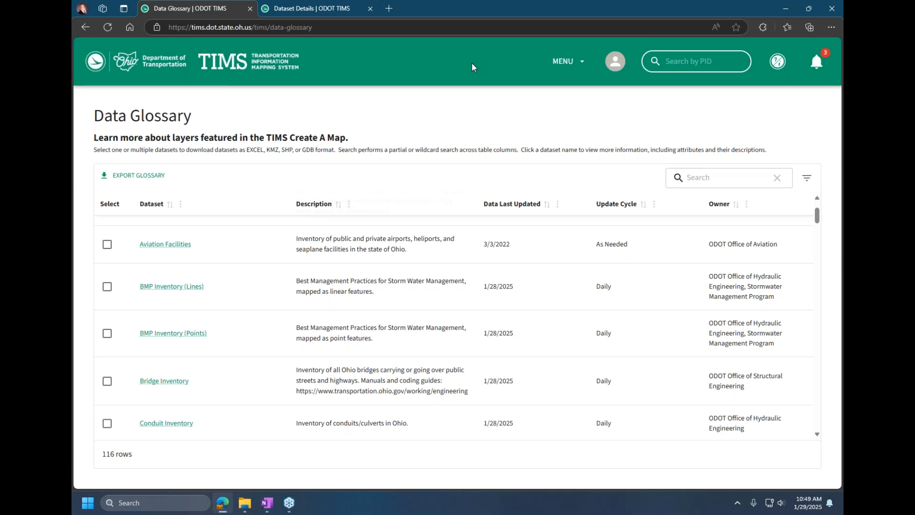
click(255, 70)
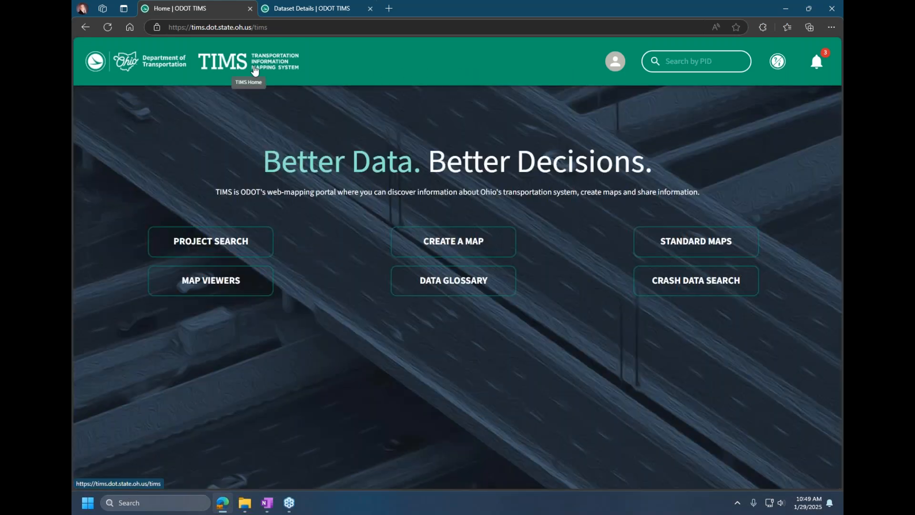
click(429, 244)
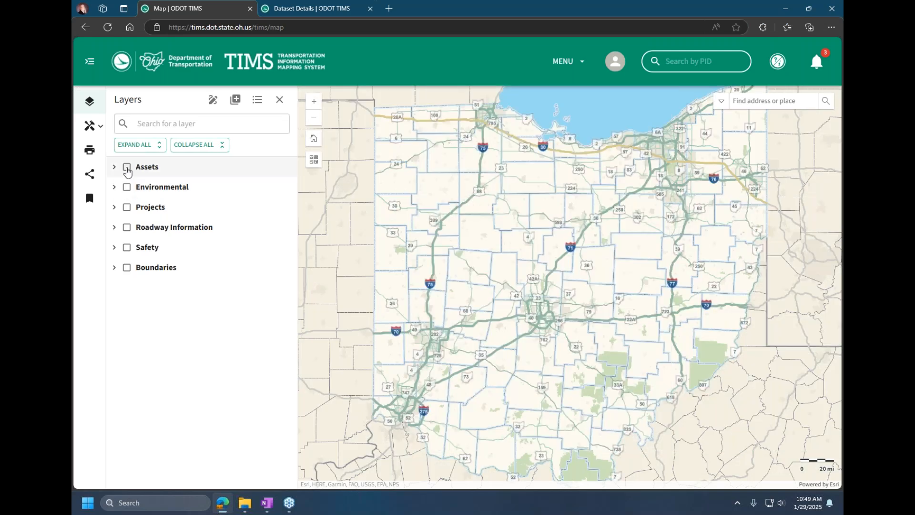
Step: Search the layers for "bridge", turn on Bridge Inventory and Conduit Inventory under Assets, and display both on the map
click(114, 167)
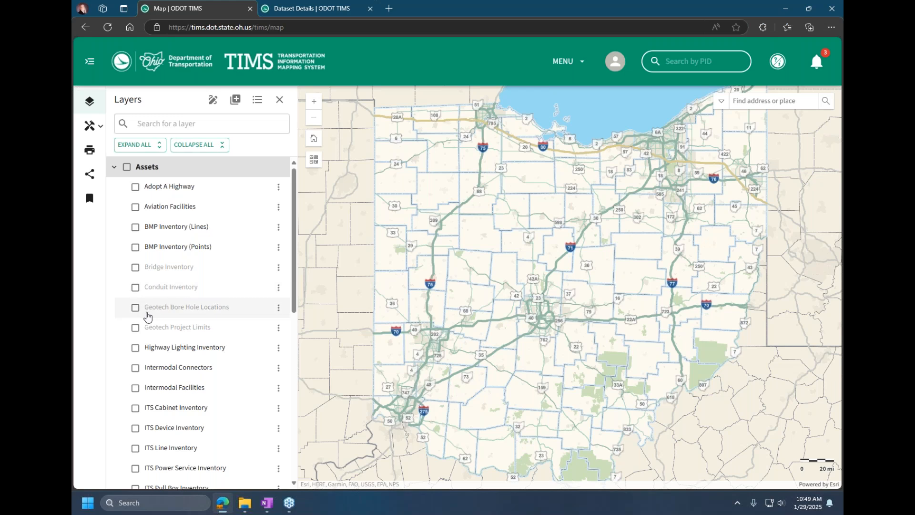
click(157, 127)
text(b)
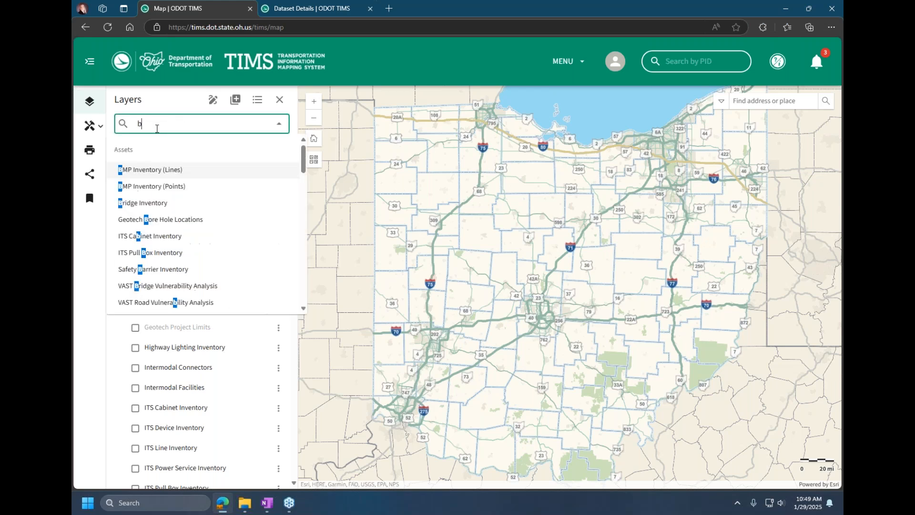
text(ridge)
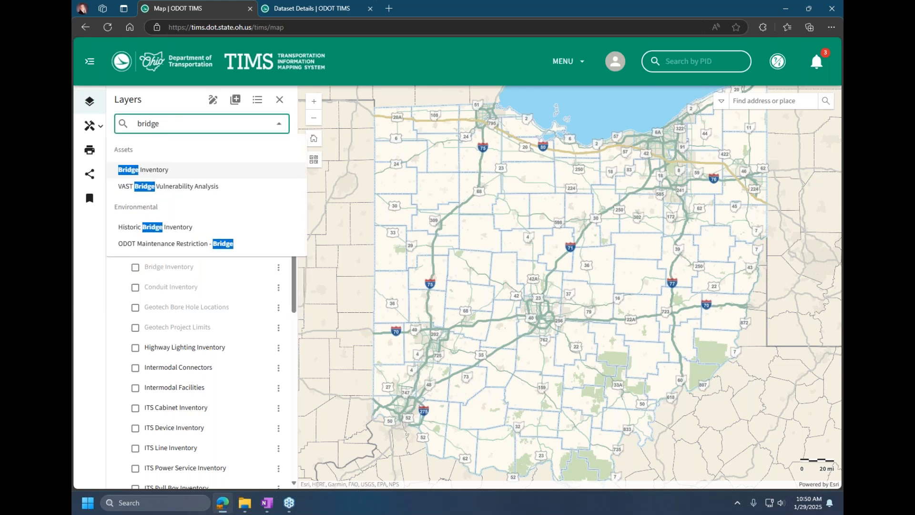
click(171, 176)
click(135, 267)
click(135, 287)
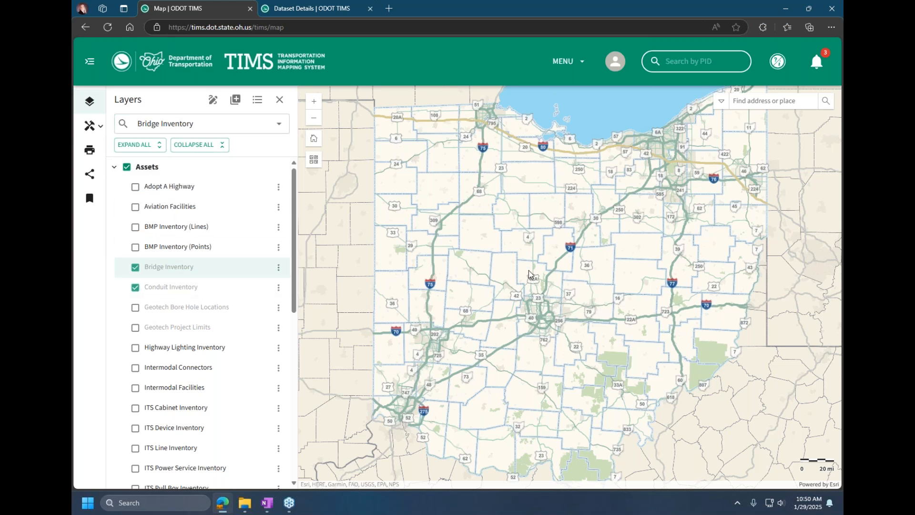
scroll(526, 268, up, 3)
scroll(507, 263, up, 5)
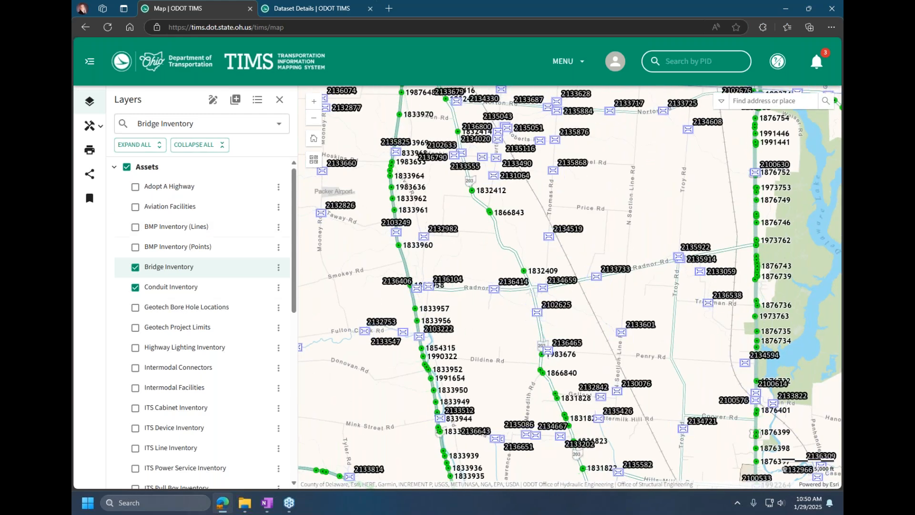
Step: Create a share link for the current bridge and conduit map and copy it
click(89, 174)
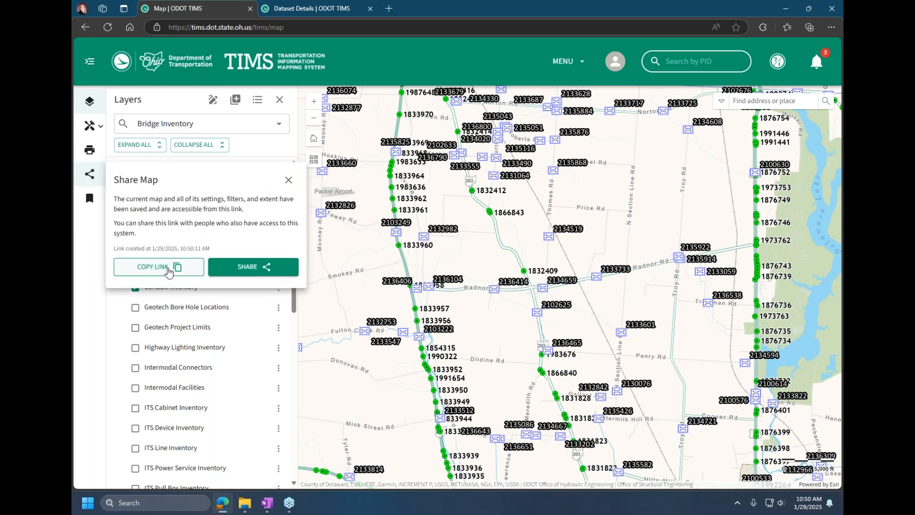
click(235, 270)
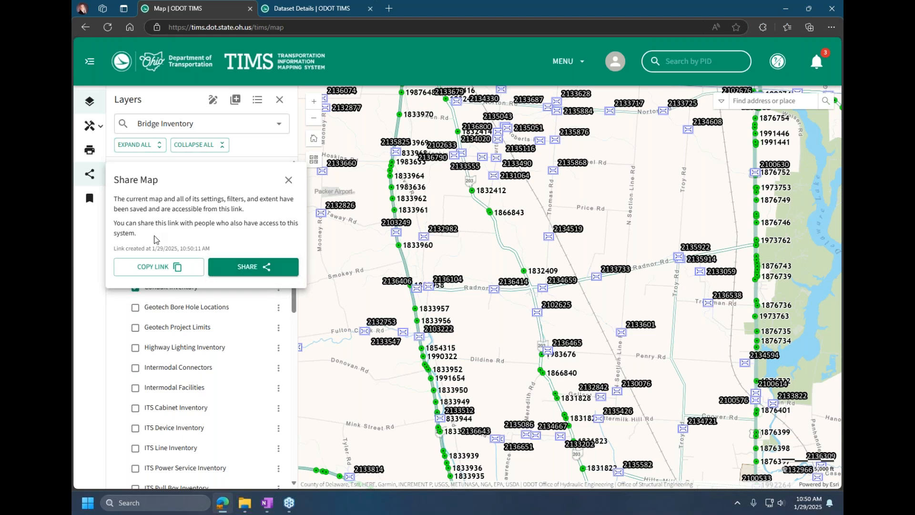
click(143, 268)
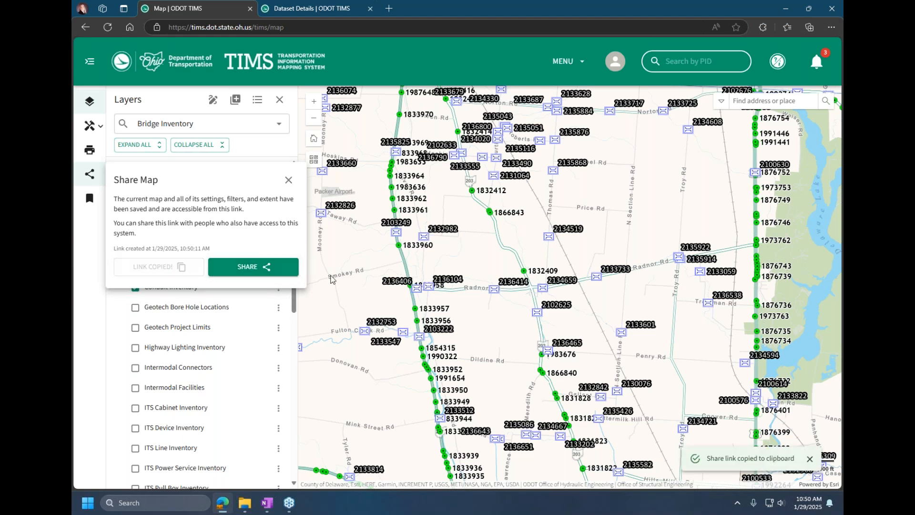
Step: Open the copied share link in a new browser tab, then return to the original map and close Share Map
click(391, 9)
key(ctrl+v)
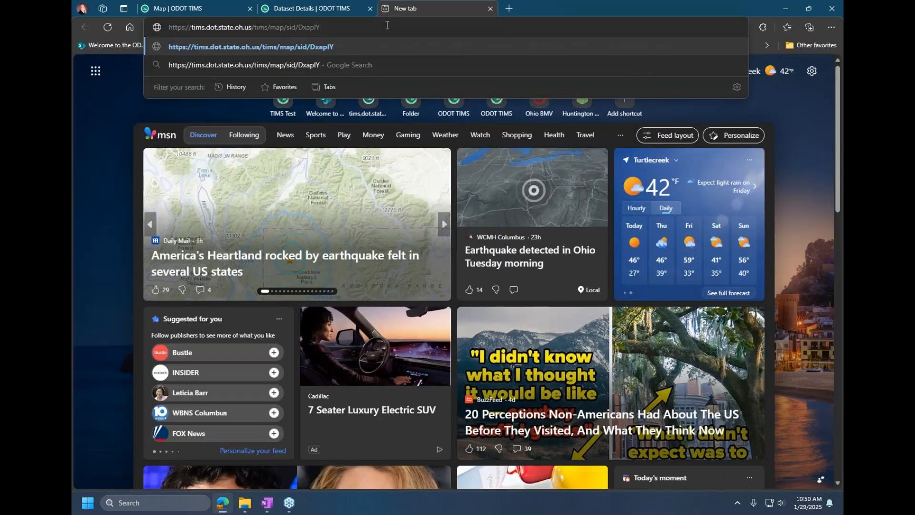
key(Return)
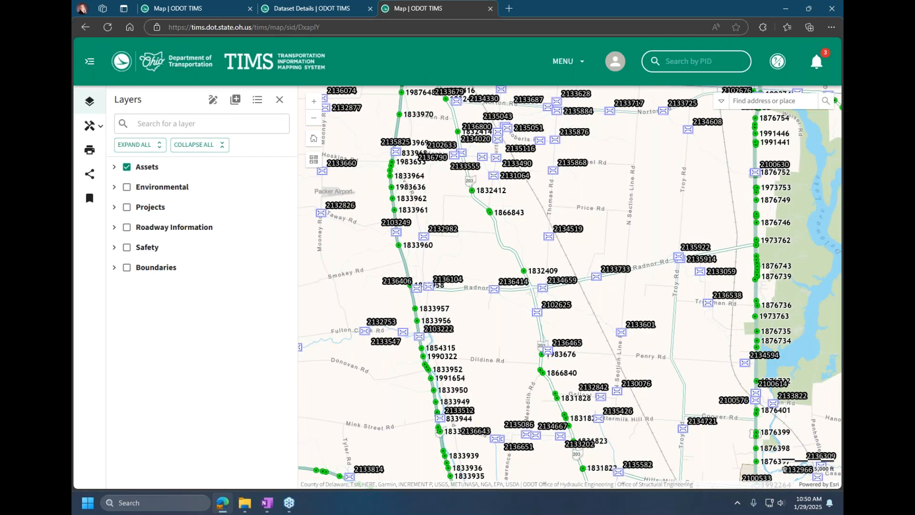
click(206, 10)
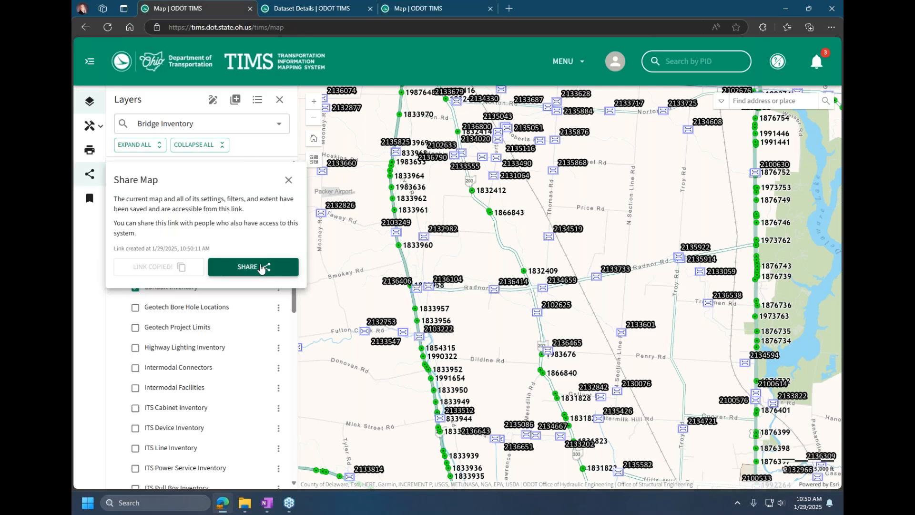
click(289, 180)
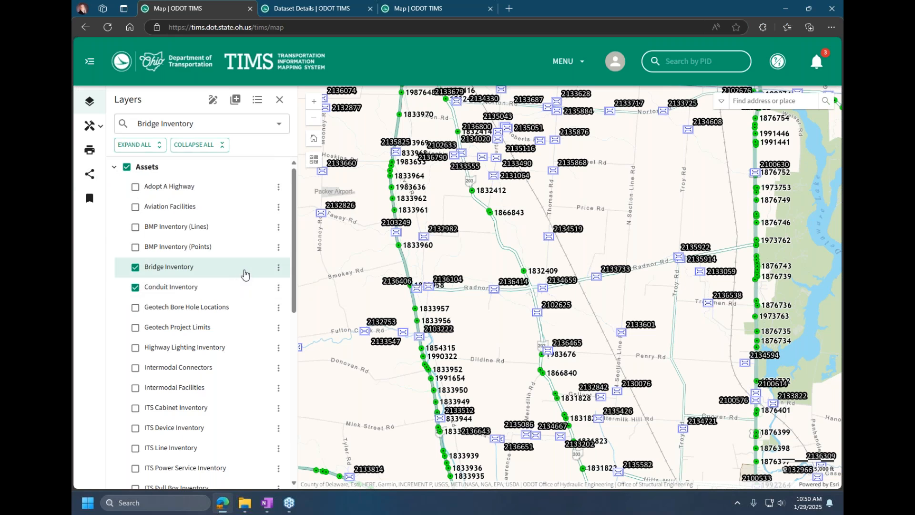
Step: View the metadata of the Bridge Inventory layer and return to the map
click(278, 267)
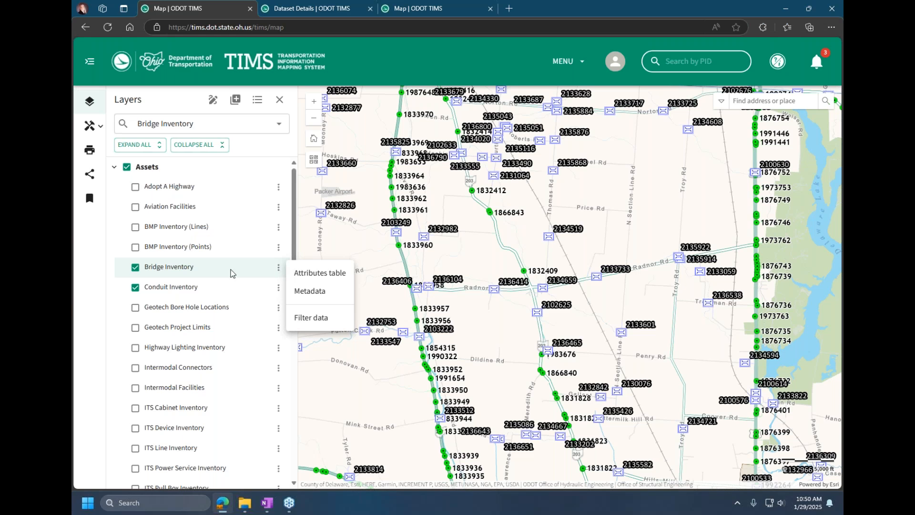
click(319, 296)
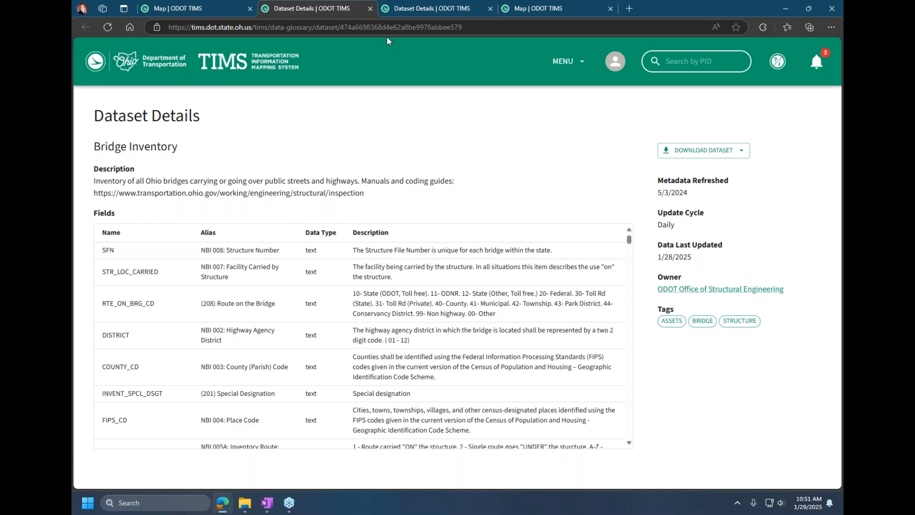
click(209, 10)
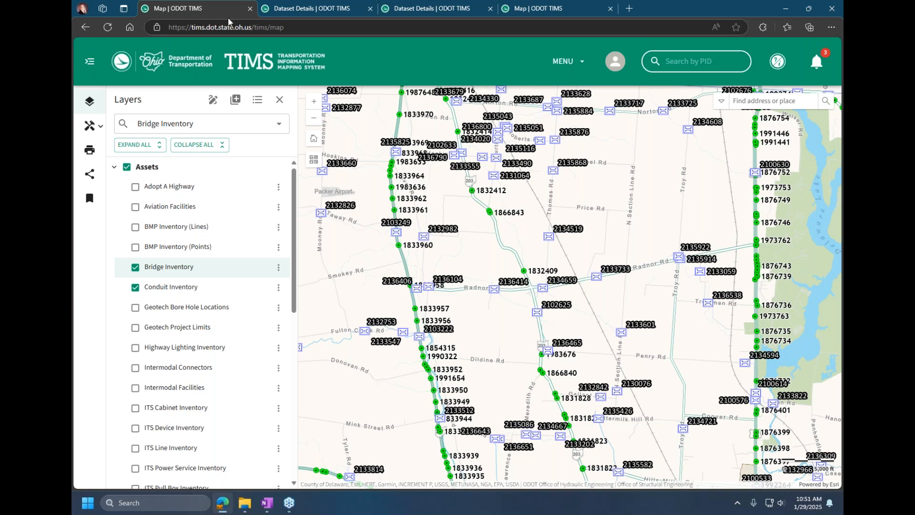
Step: Turn off and collapse the Assets layers, and display the Township layer from the Boundaries group on the map
click(128, 167)
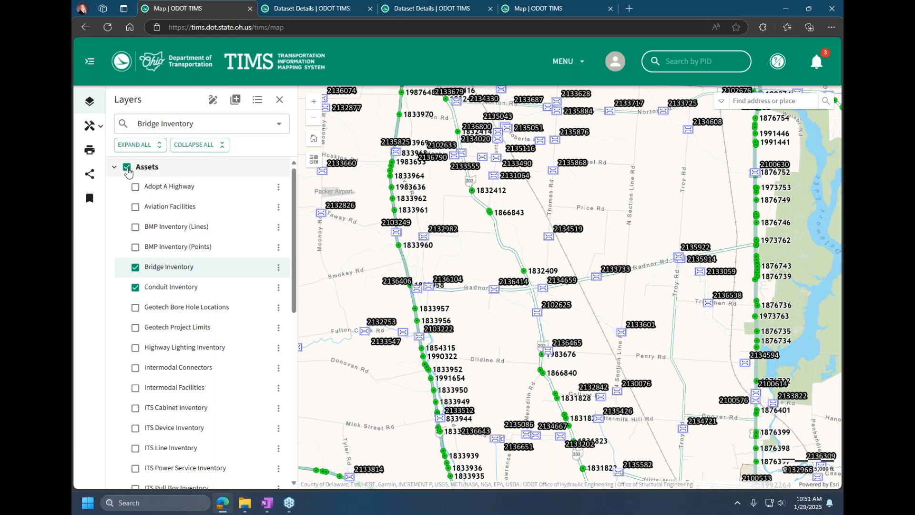
click(115, 167)
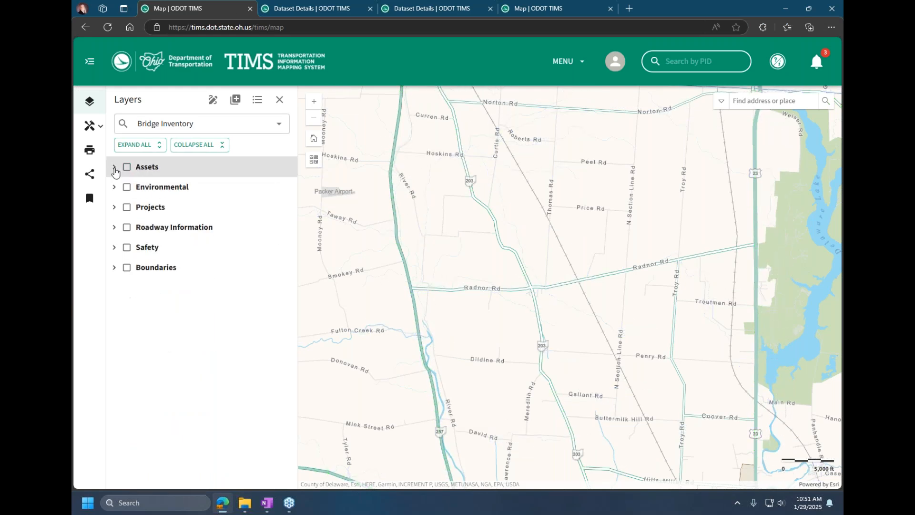
click(114, 271)
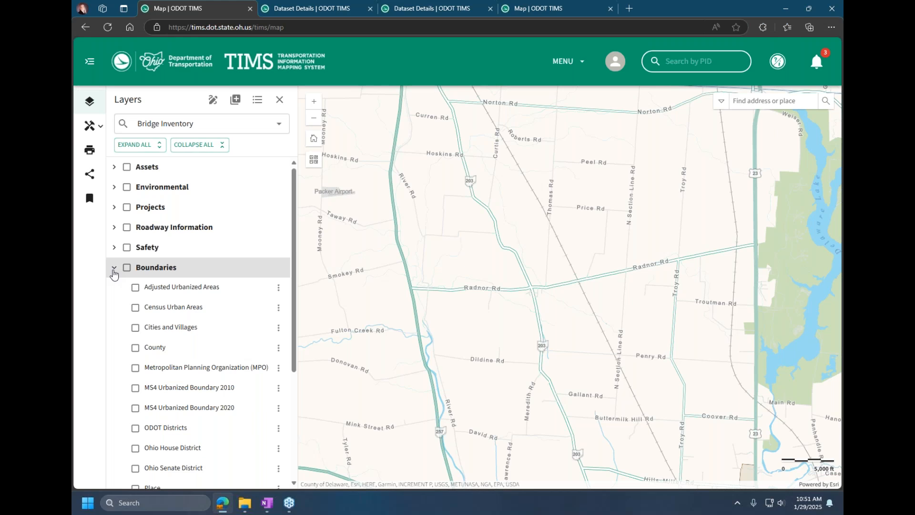
scroll(205, 329, down, 2)
scroll(206, 335, down, 2)
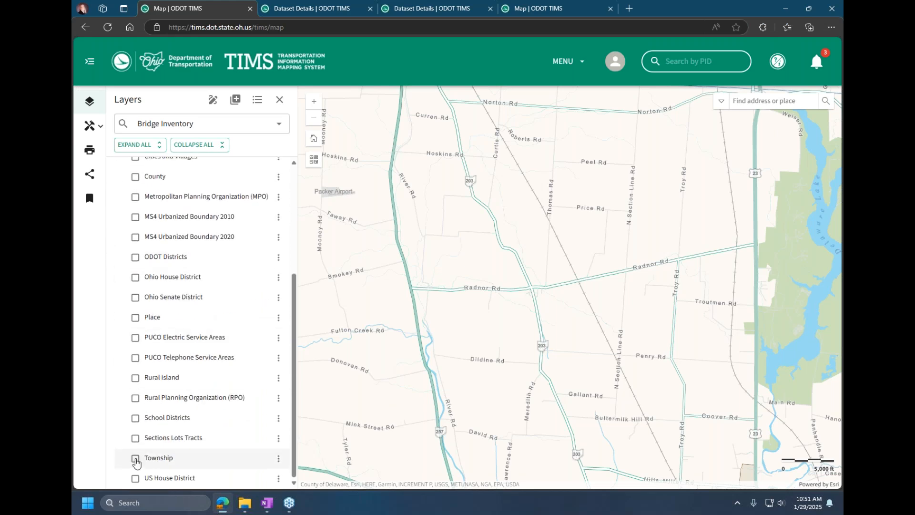
click(136, 460)
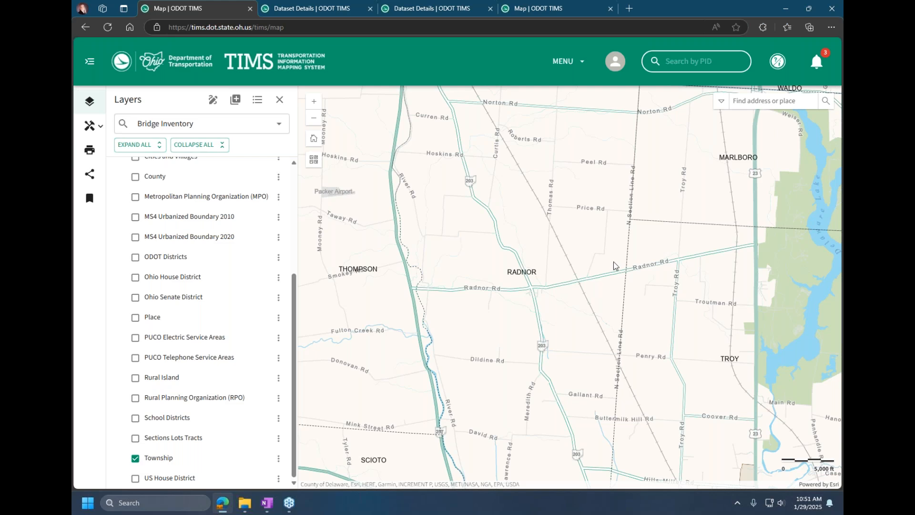
scroll(612, 256, down, 2)
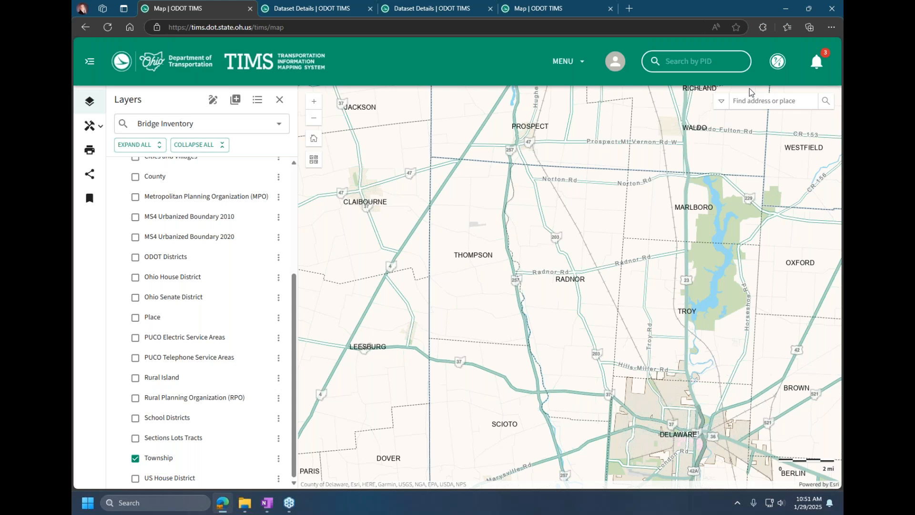
Step: Limit the map's place search to Townships and start a township search
click(720, 101)
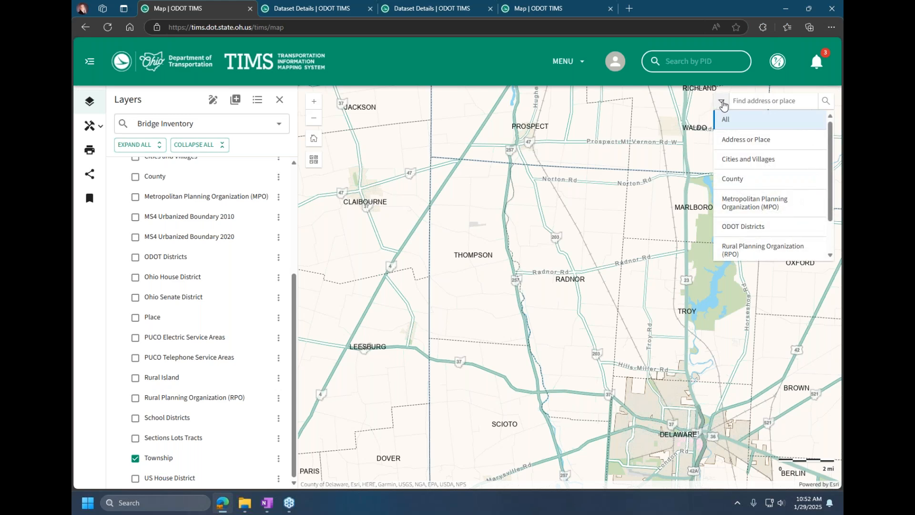
scroll(739, 212, down, 2)
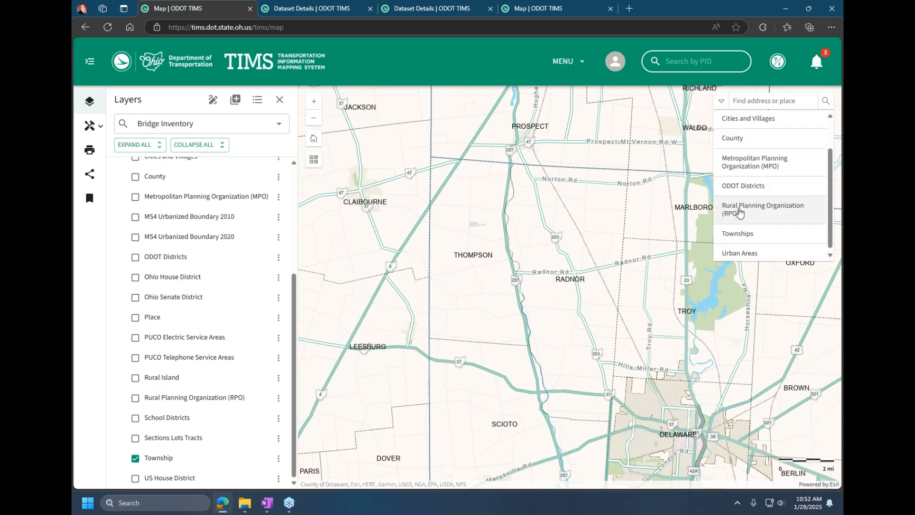
click(737, 233)
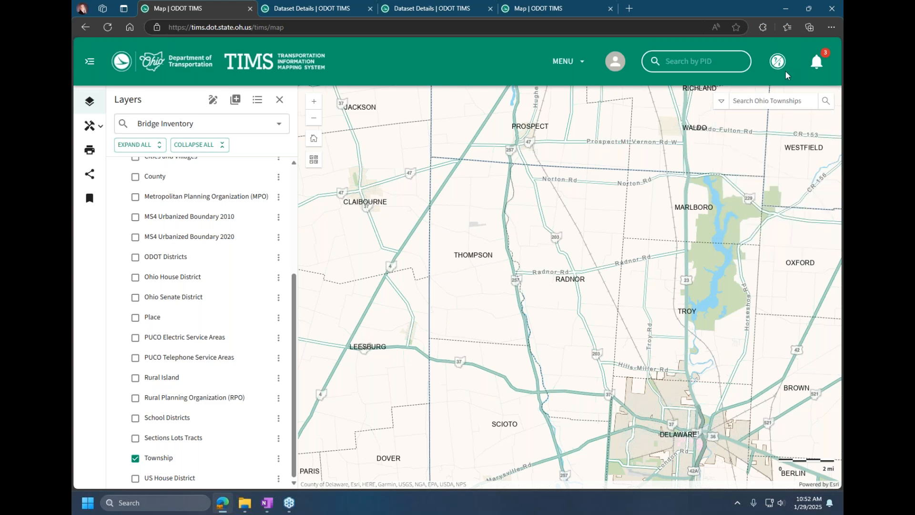
click(738, 100)
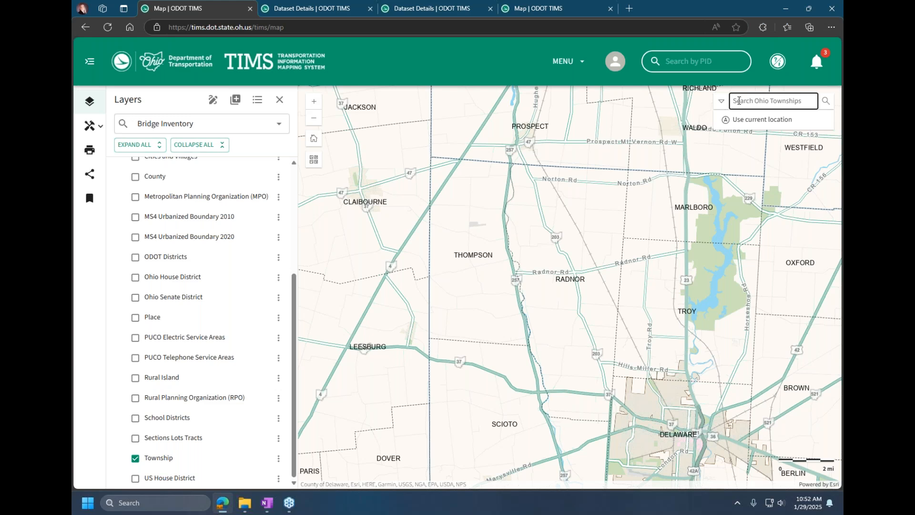
Step: Search the Ohio townships for "thompson", zoom to the first THOMPSON match, and close its information popup
click(721, 102)
click(757, 102)
text(th)
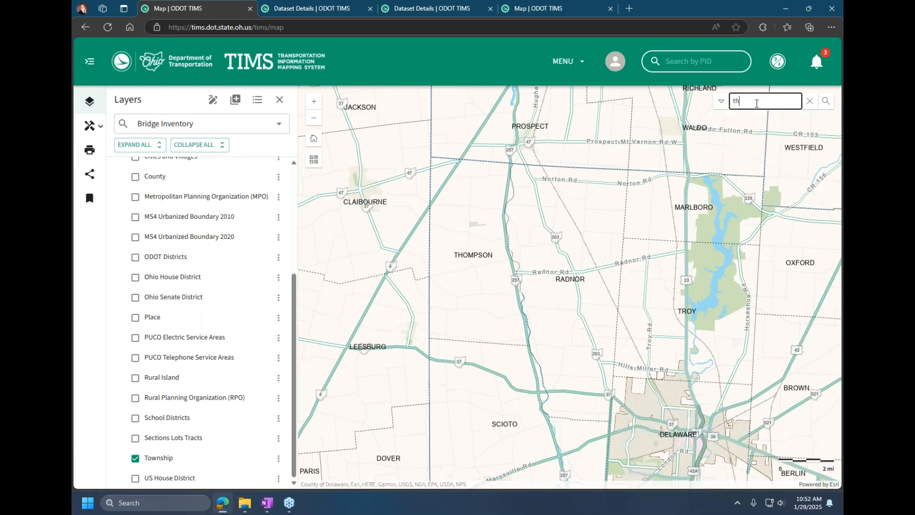
text(ompson)
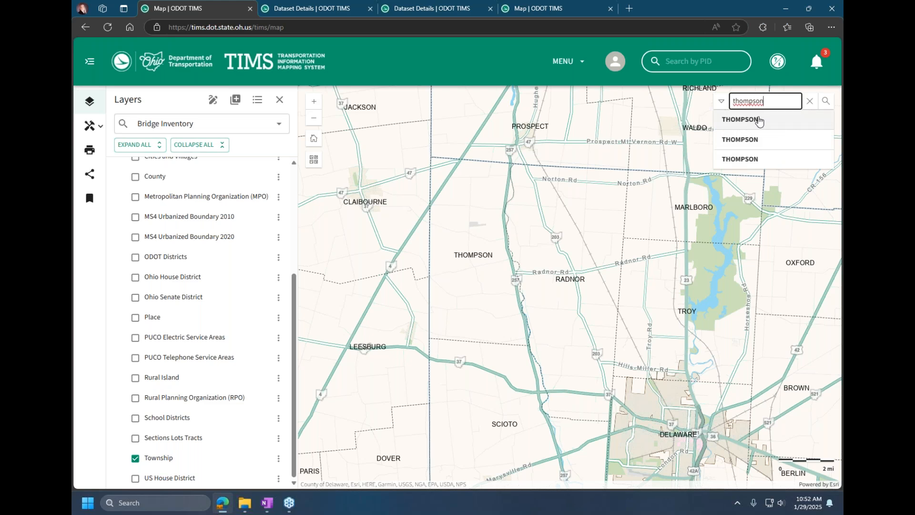
click(758, 118)
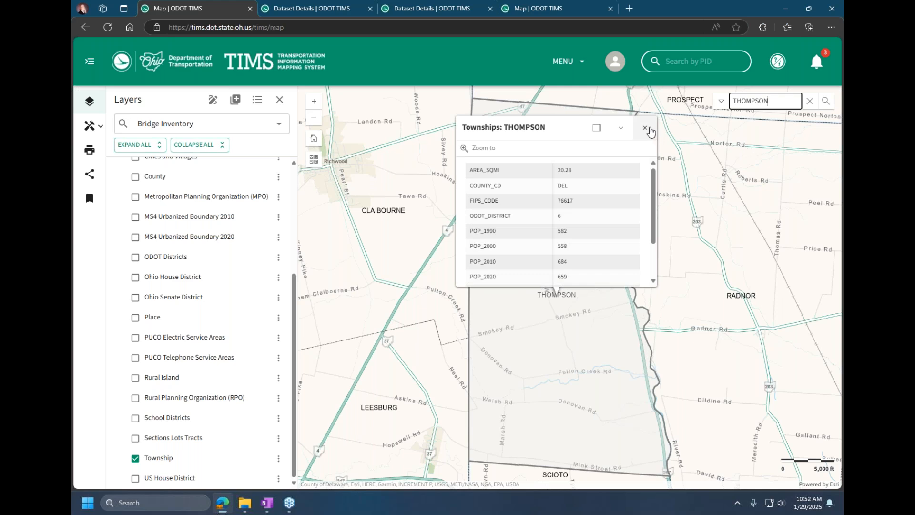
click(644, 127)
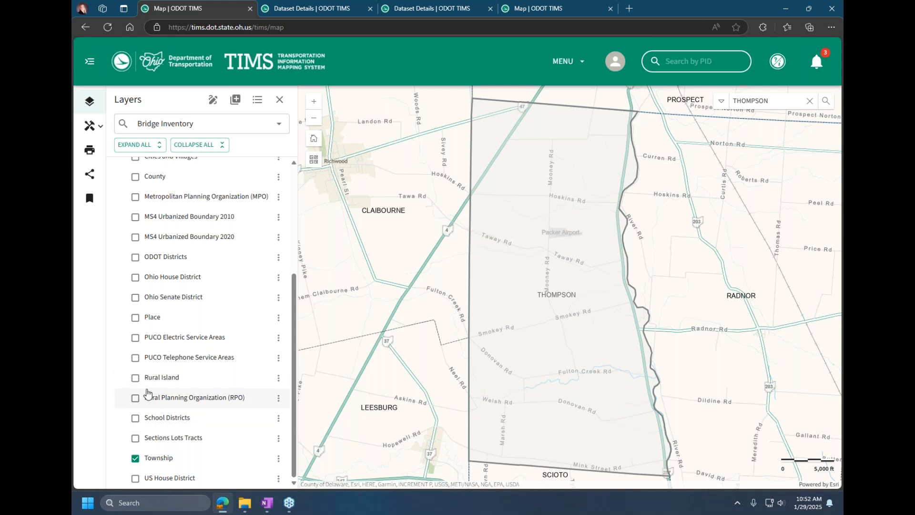
Step: Briefly show the Rural Planning Organization (RPO) layer, hide it again, and look through the Assets layers
click(136, 400)
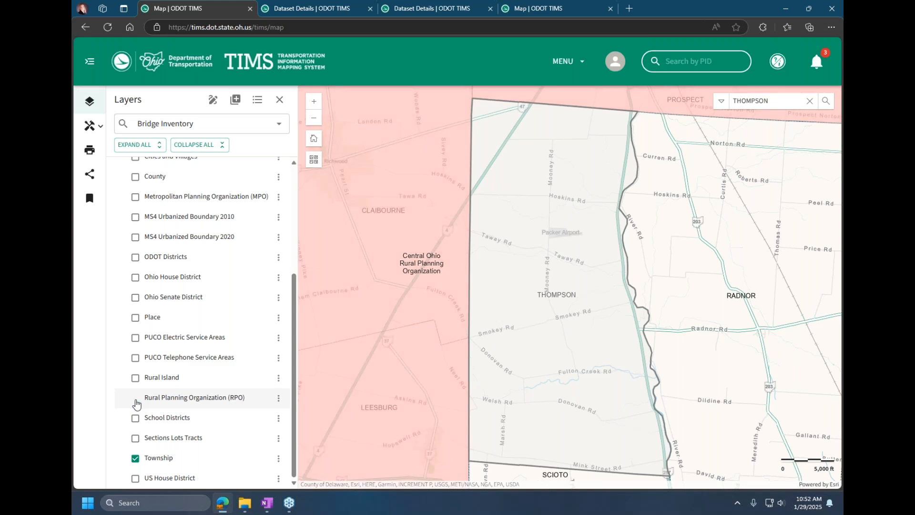
click(135, 399)
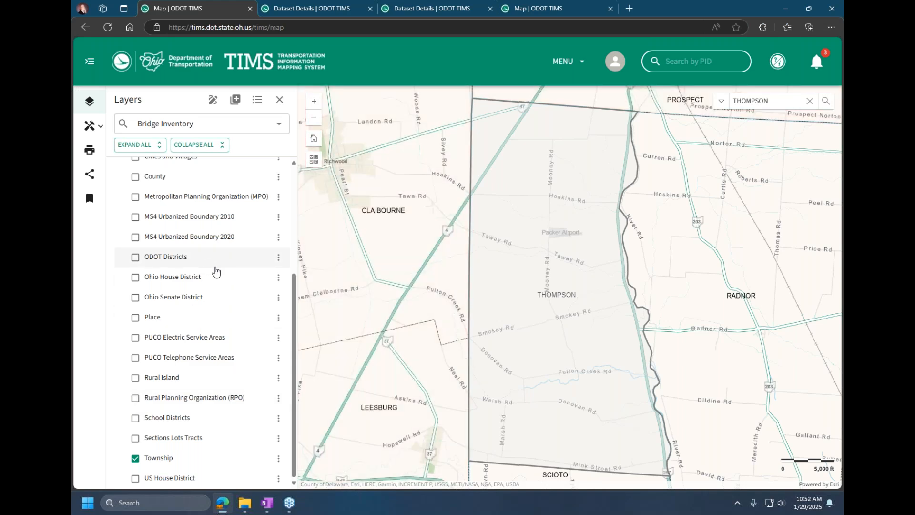
scroll(212, 270, up, 4)
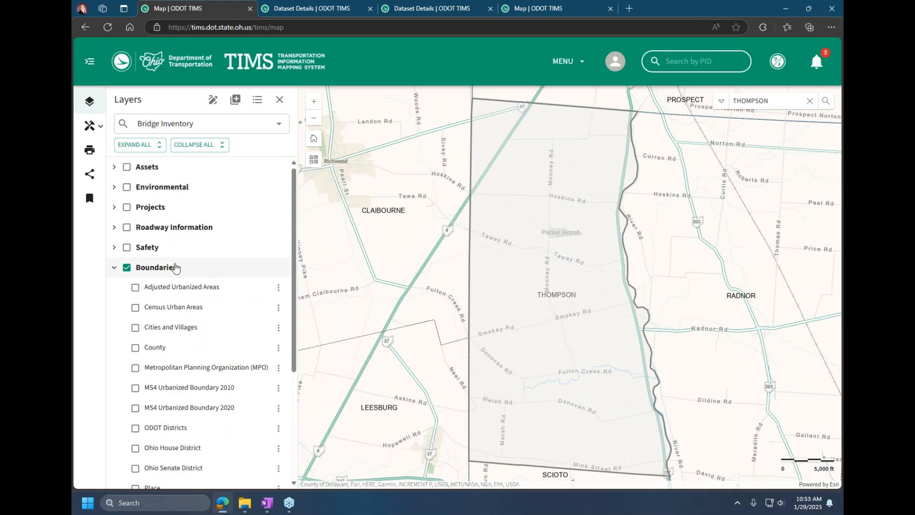
click(115, 170)
click(195, 287)
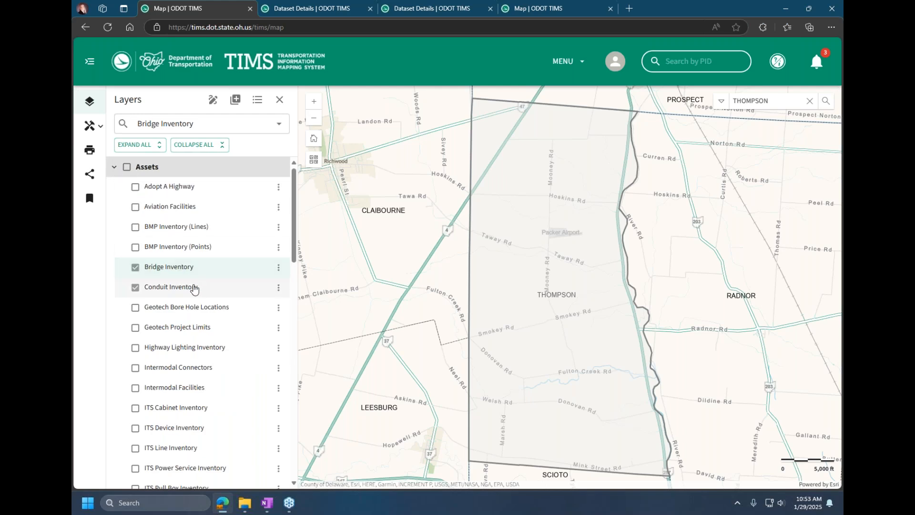
click(115, 169)
Step: Display the CMS (Truck Growth Rate) layer from the Roadway Information group on the map
click(117, 229)
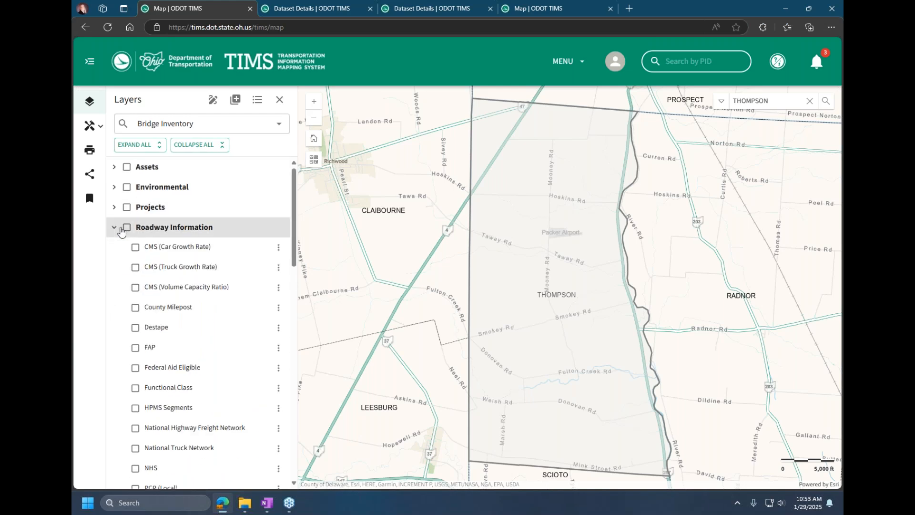
scroll(210, 358, down, 1)
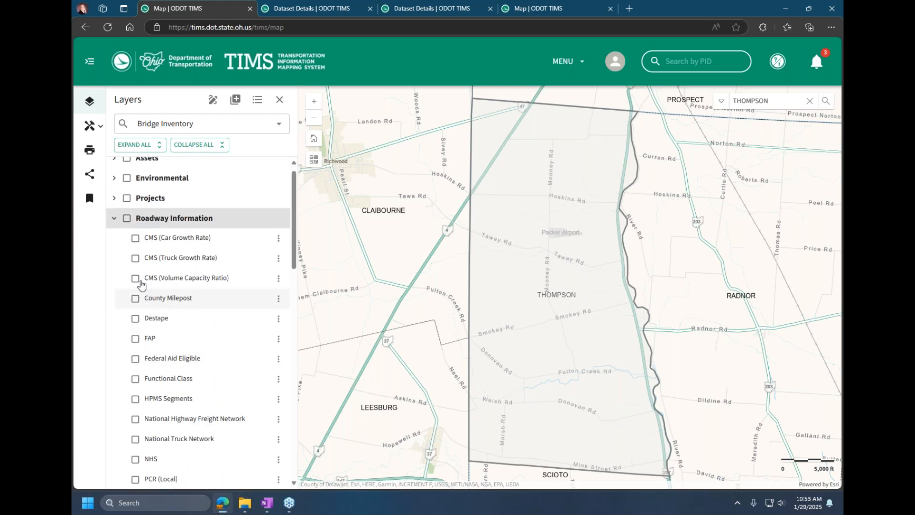
click(136, 260)
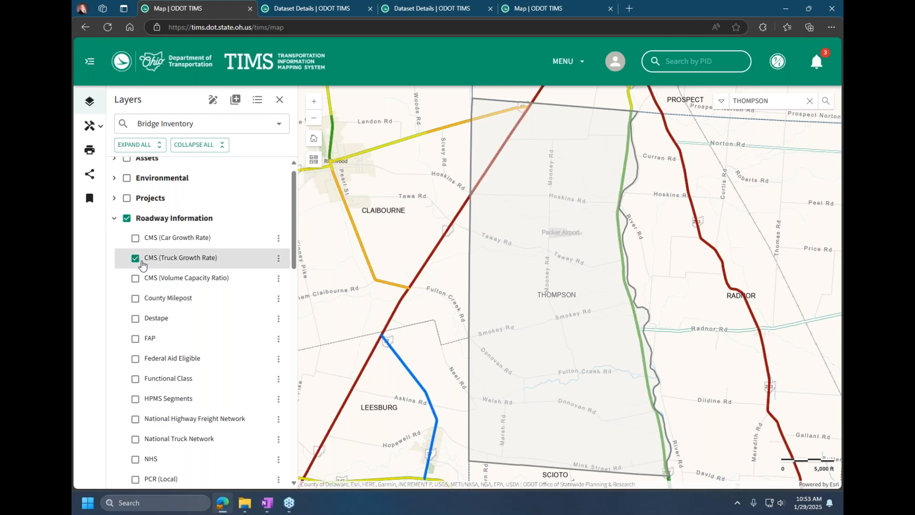
Step: Show the PCR (State) layer from Roadway Information on the map and hide it again
scroll(188, 352, down, 1)
scroll(188, 351, down, 2)
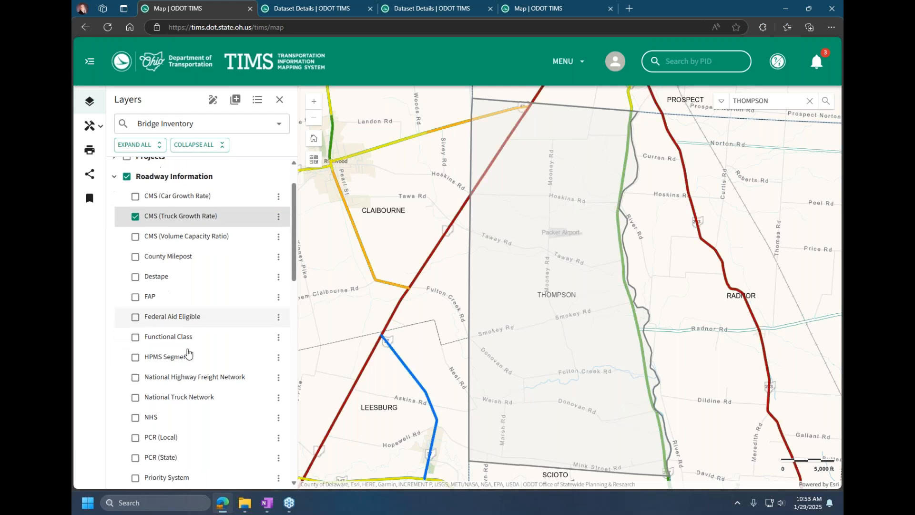
scroll(188, 352, down, 1)
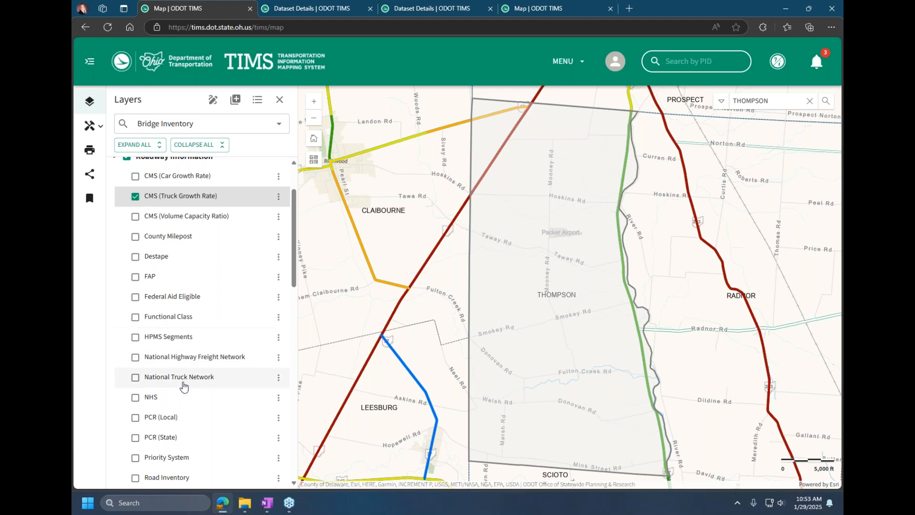
scroll(229, 391, down, 2)
click(136, 407)
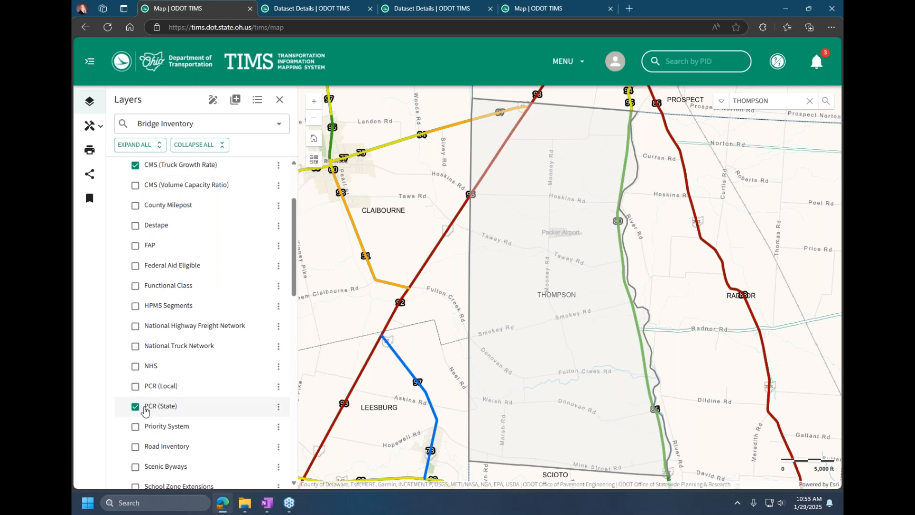
click(137, 408)
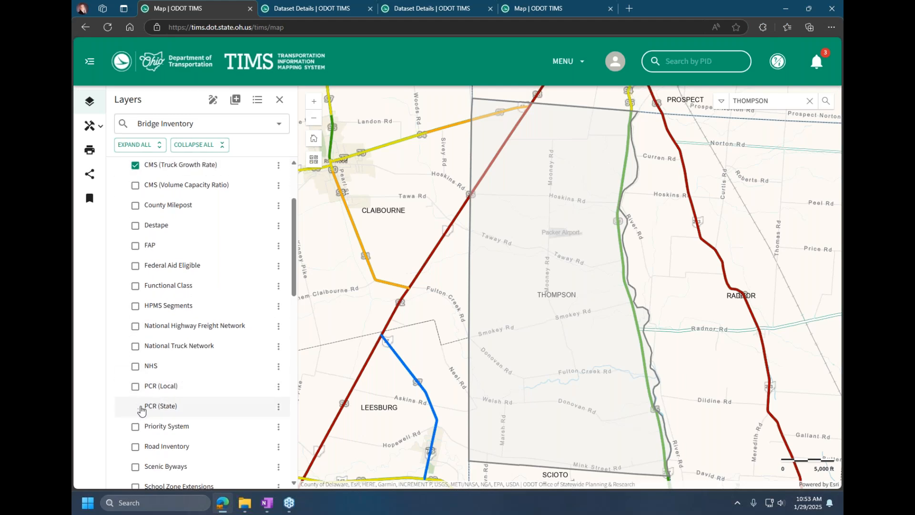
Step: Display the Road Inventory layer and view the Road Inventory attributes of a road segment crossing Thompson township
scroll(171, 406, down, 3)
click(135, 383)
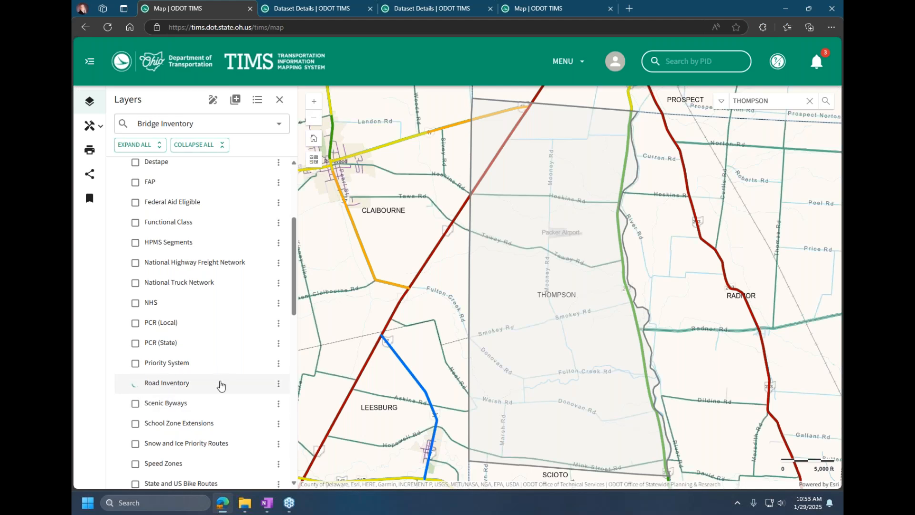
click(522, 247)
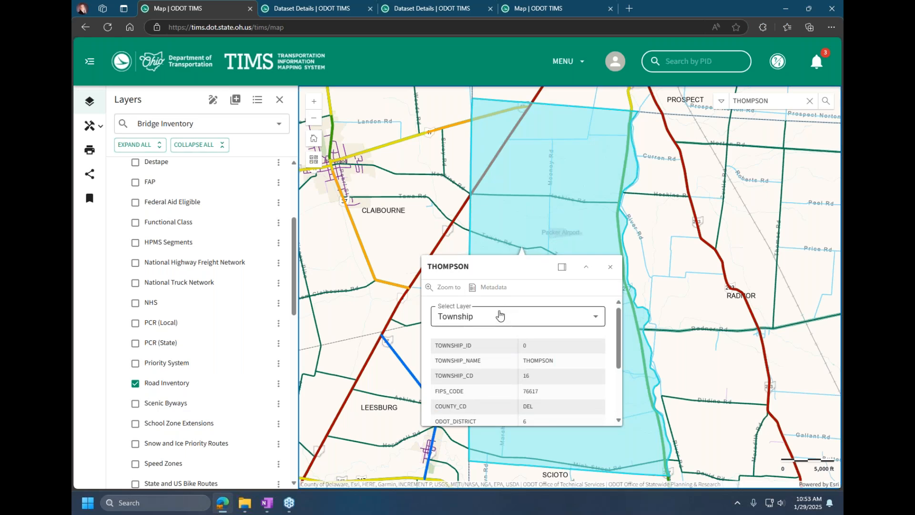
click(526, 312)
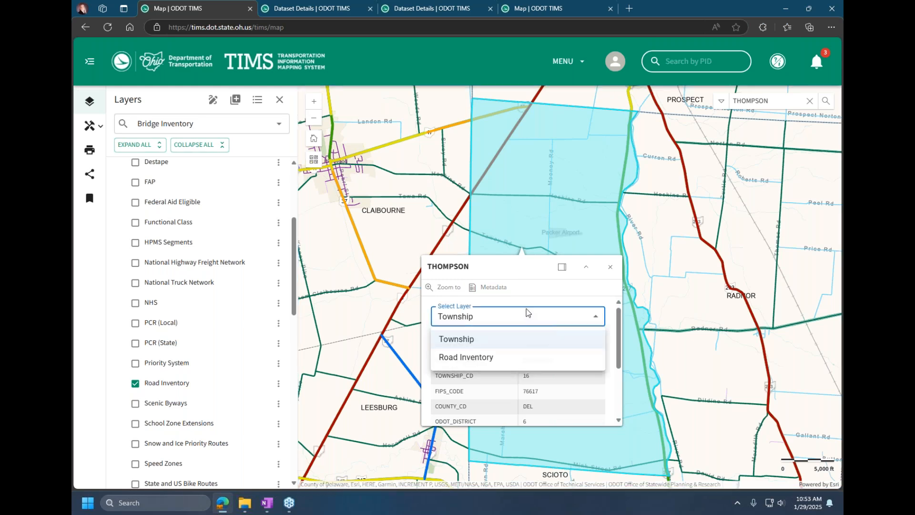
click(517, 358)
scroll(526, 355, down, 3)
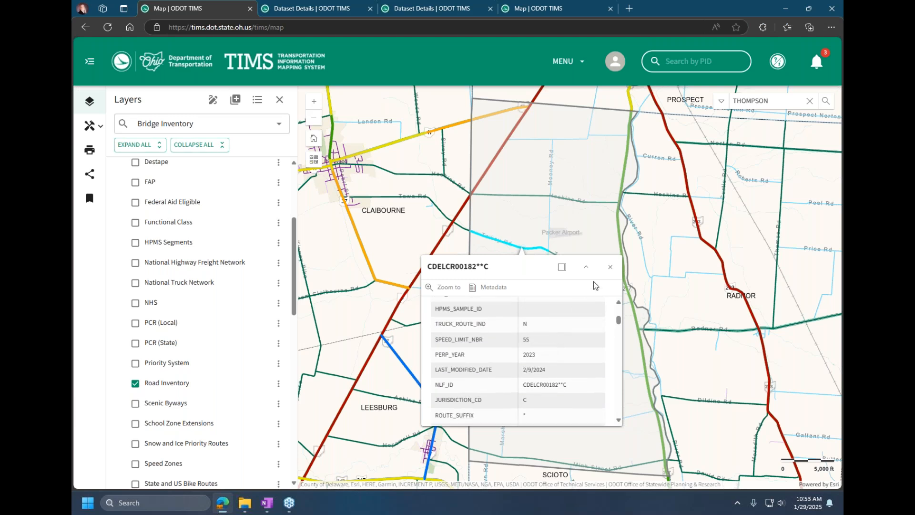
click(611, 270)
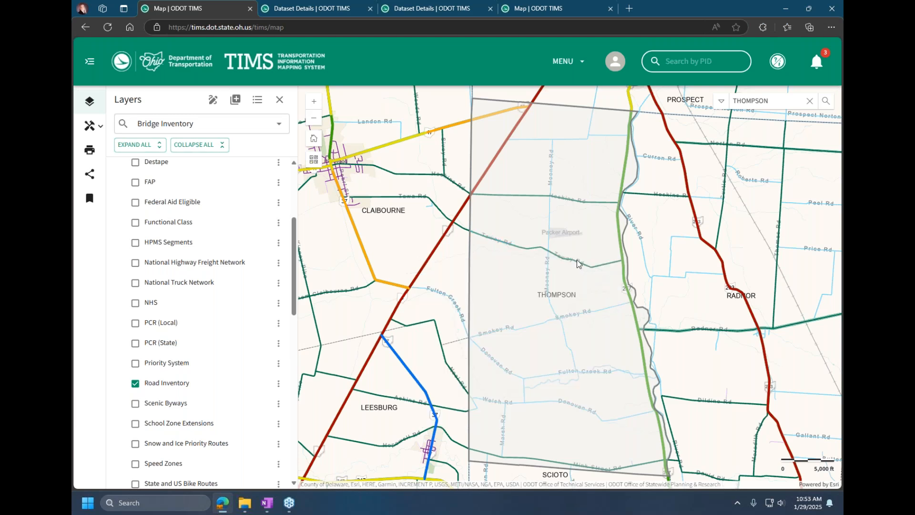
Step: Preview the 2023 Crash layer from the Safety group, hide it, and collapse the Safety and Boundaries groups
drag(295, 250, 295, 435)
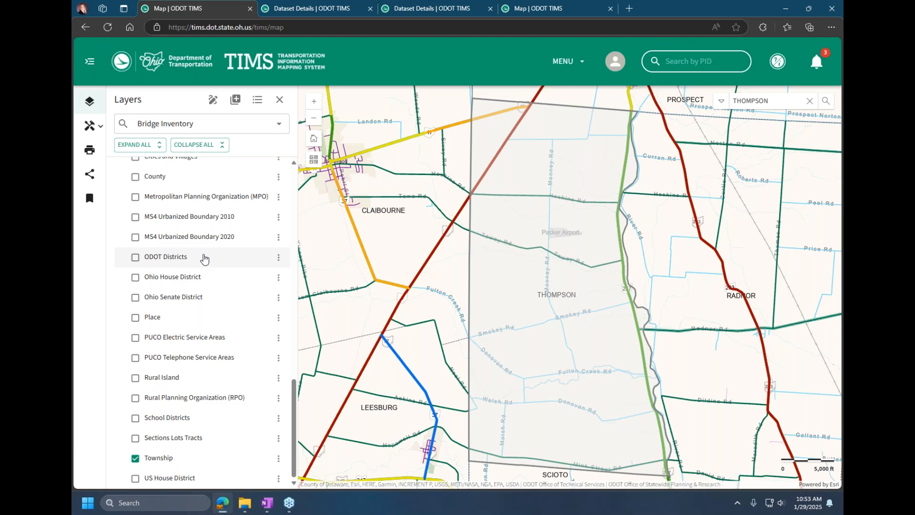
scroll(205, 258, up, 2)
scroll(205, 259, up, 1)
click(114, 218)
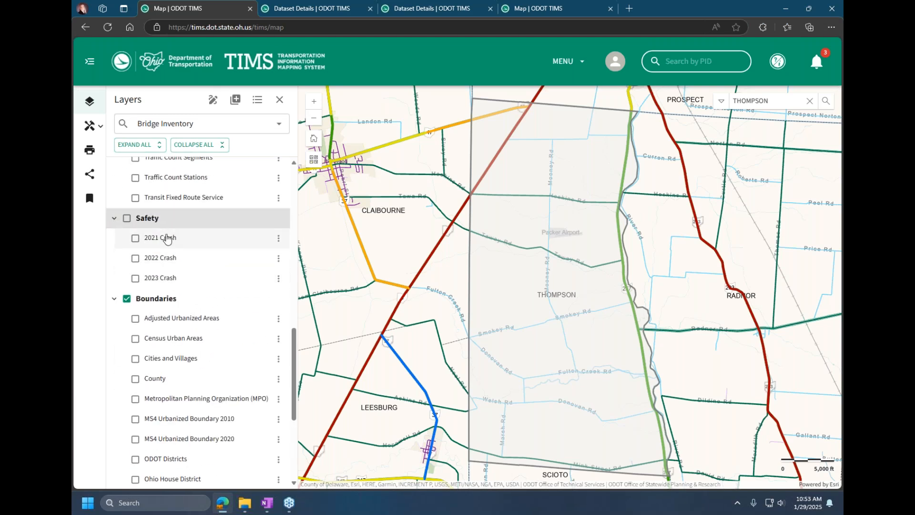
click(135, 280)
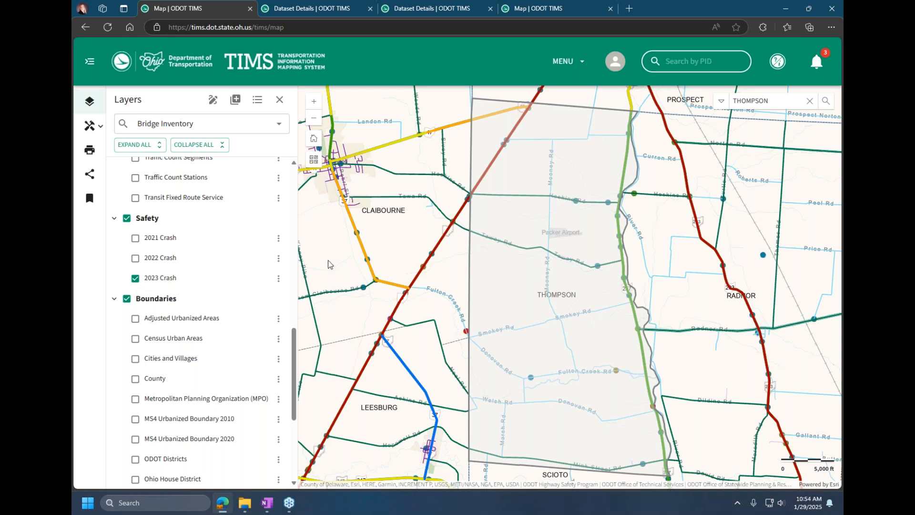
click(136, 279)
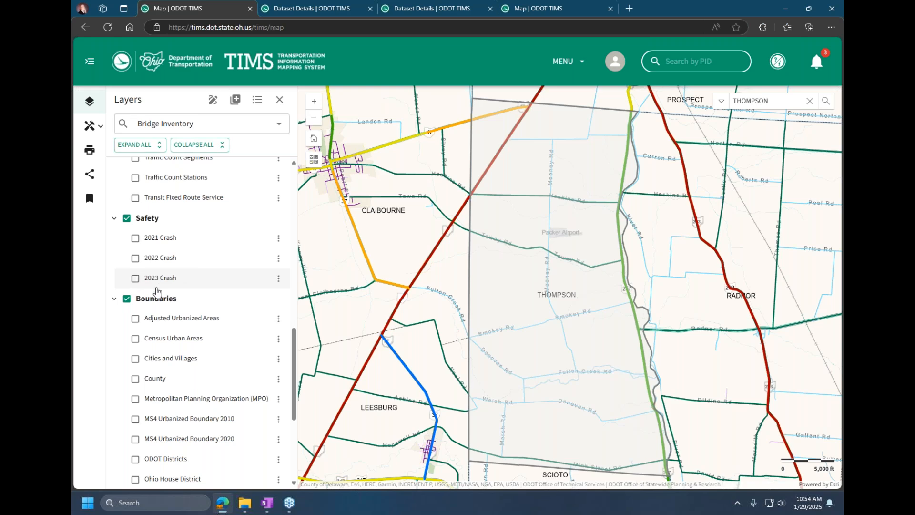
click(114, 218)
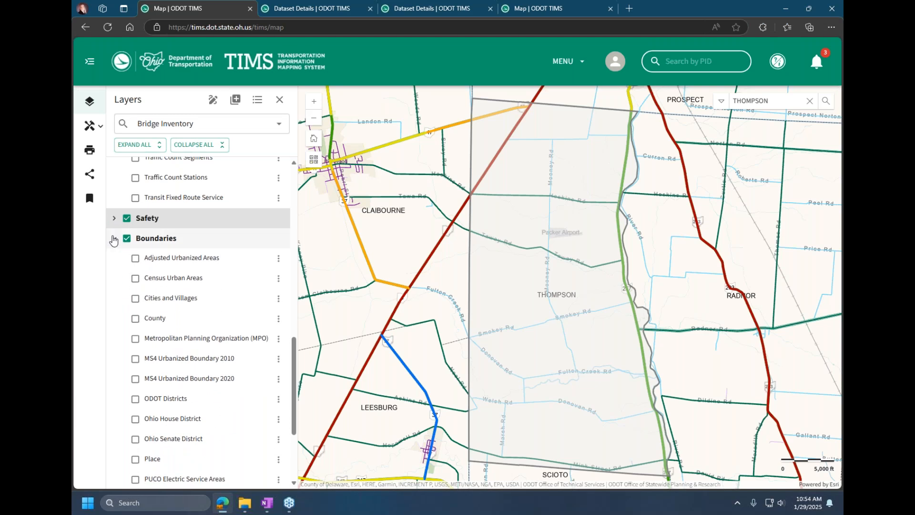
click(114, 238)
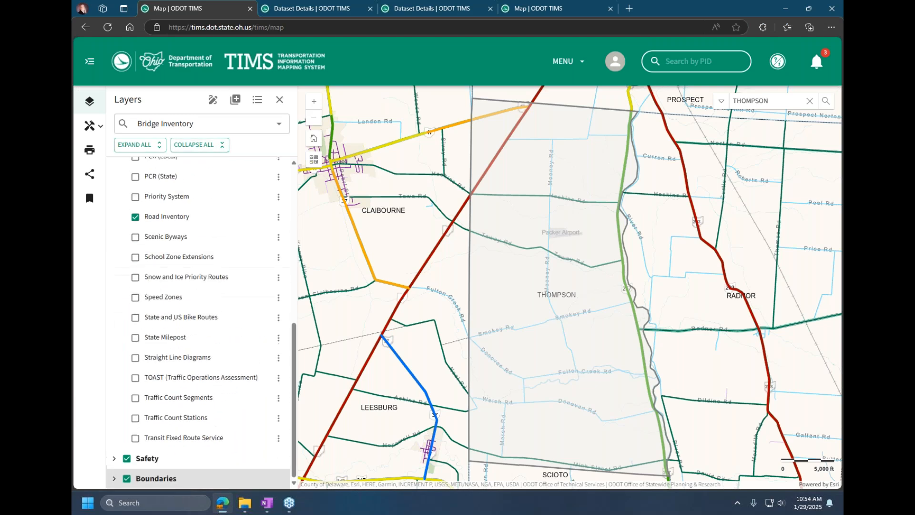
Step: View the drawing and text options of the Sketch tool and close it
click(212, 101)
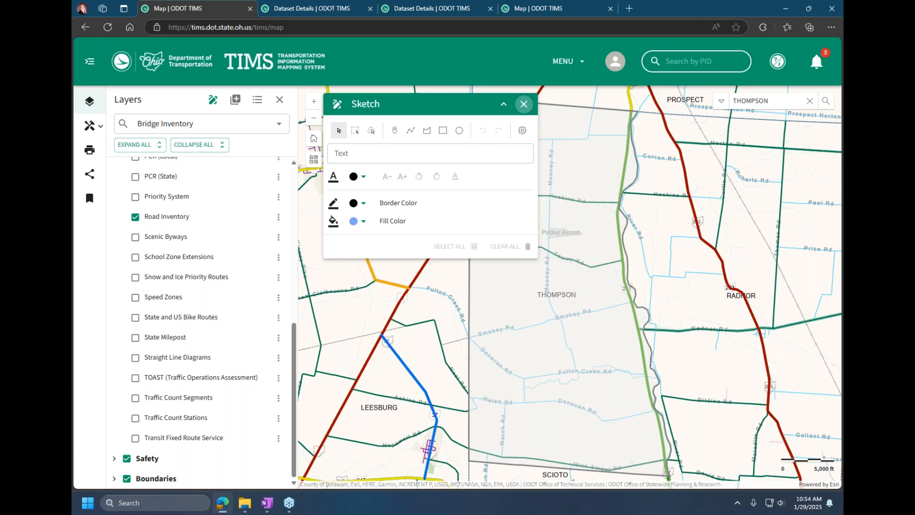
click(524, 106)
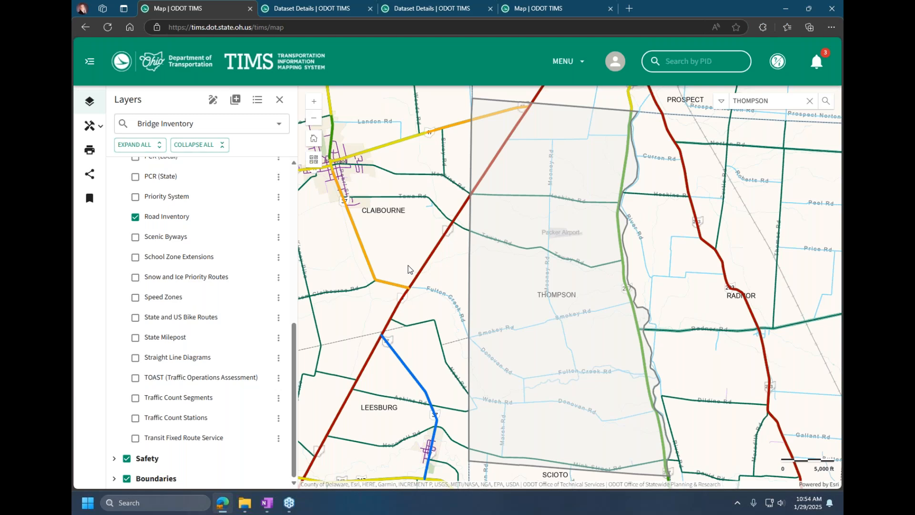
Step: Open the Add Data tool, and copy the Scenic_Byways layer link from the Webinar page in OneNote
click(236, 103)
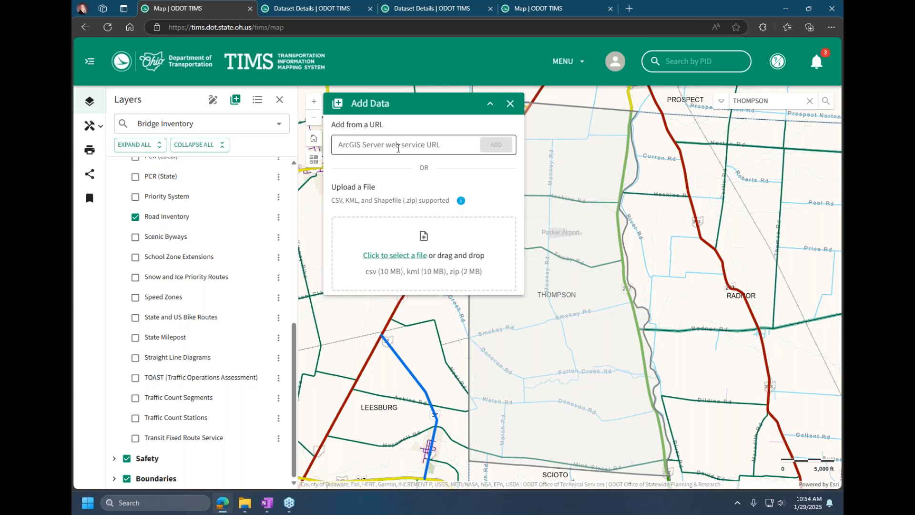
click(267, 502)
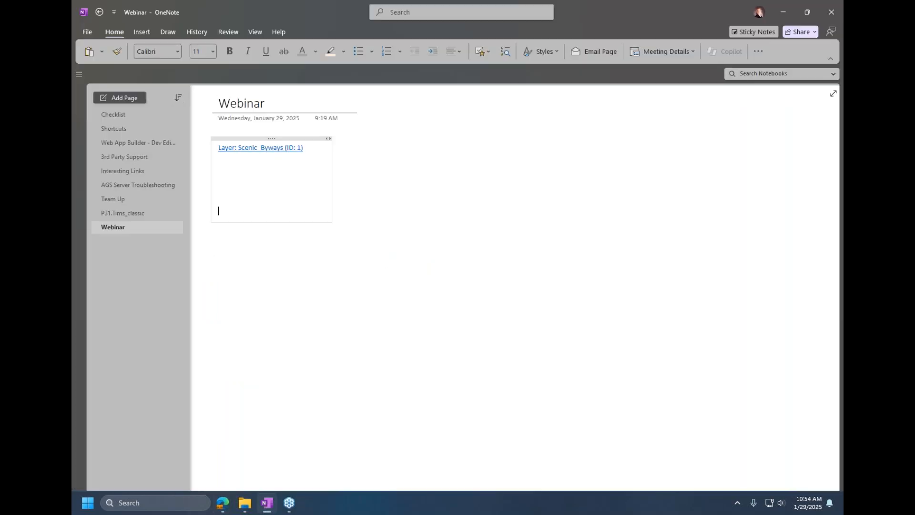
right_click(268, 152)
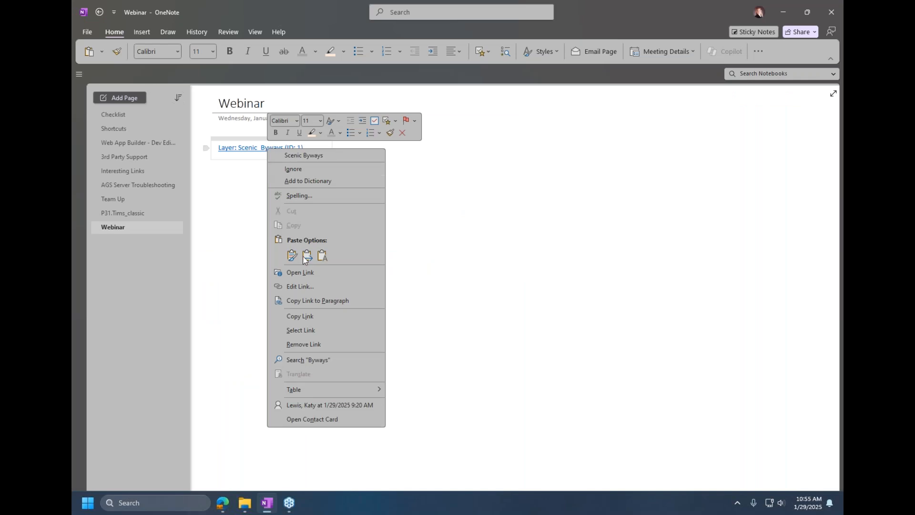
click(300, 316)
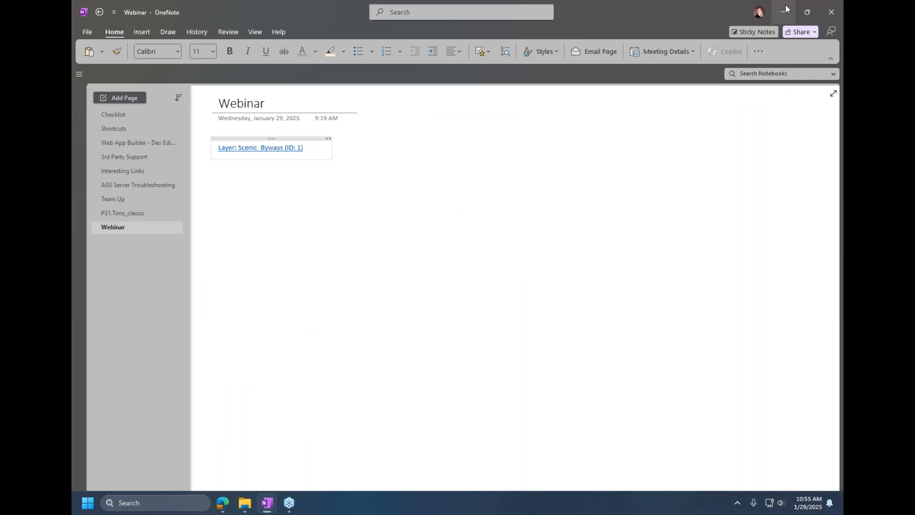
click(785, 8)
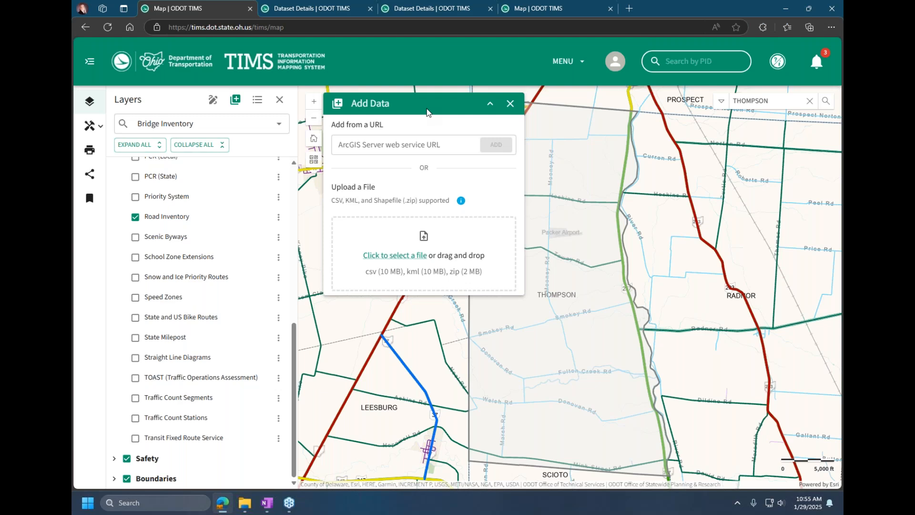
Step: Add the ScenicBywaysStoryMap - Scenic Byways layer to the map from the copied ArcGIS Server service URL
click(429, 148)
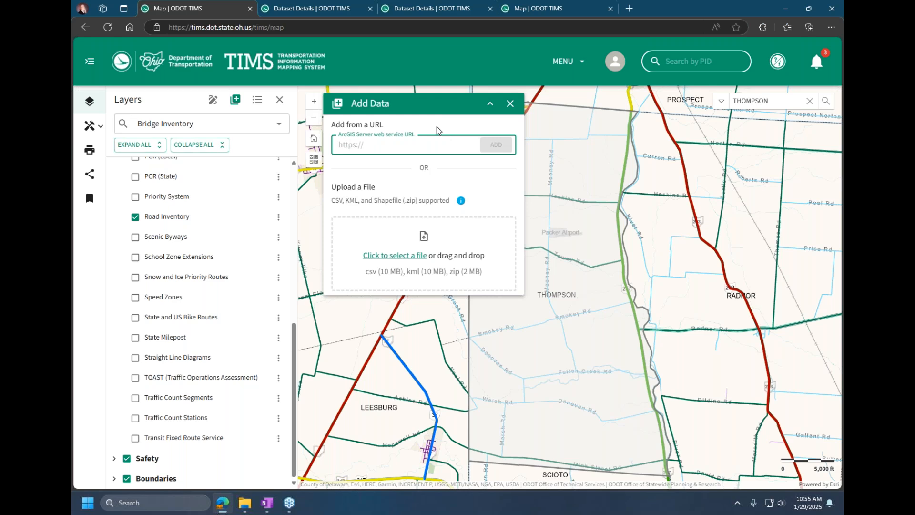
key(ctrl+v)
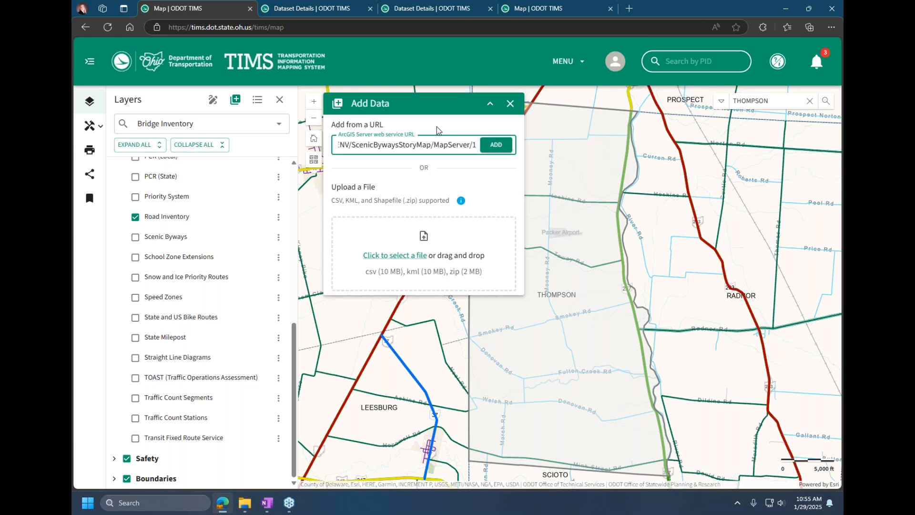
click(494, 146)
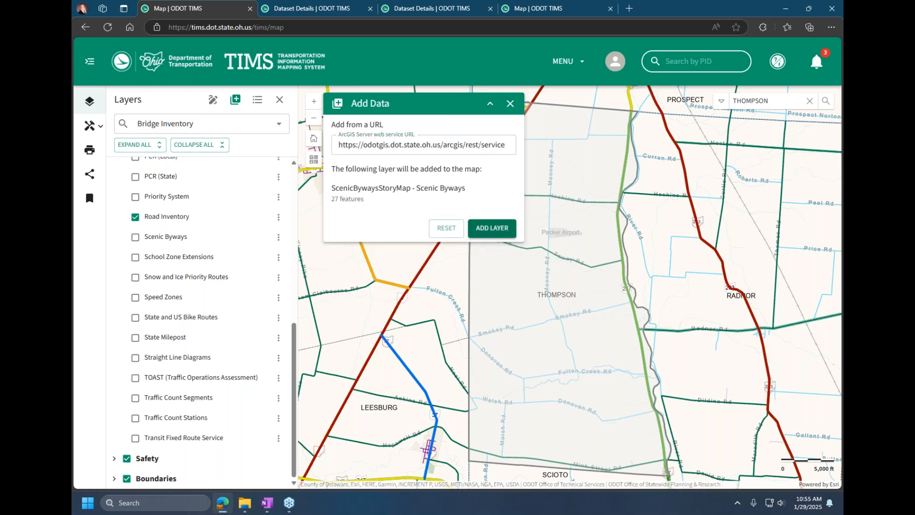
click(491, 224)
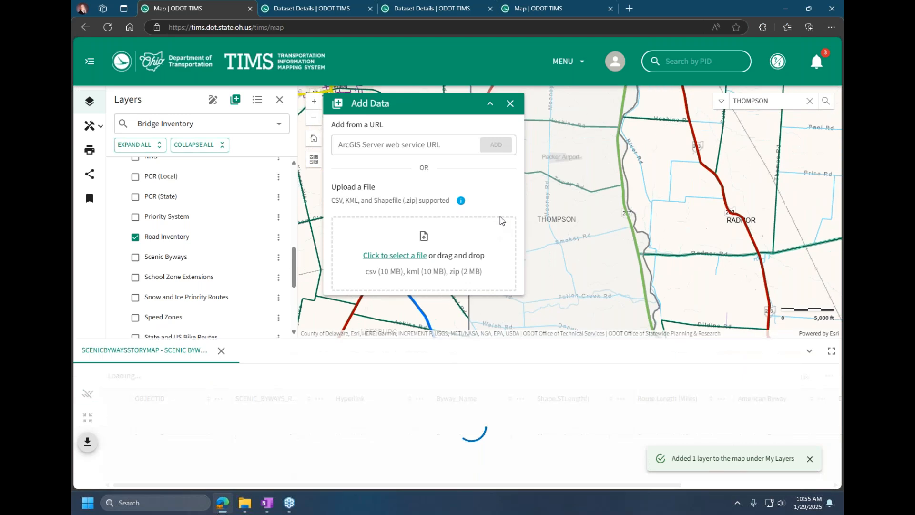
Step: Turn off the Roadway Information, Safety and Boundaries groups and open the attributes table of the ScenicBywaysStoryMap layer
drag(294, 268, 294, 174)
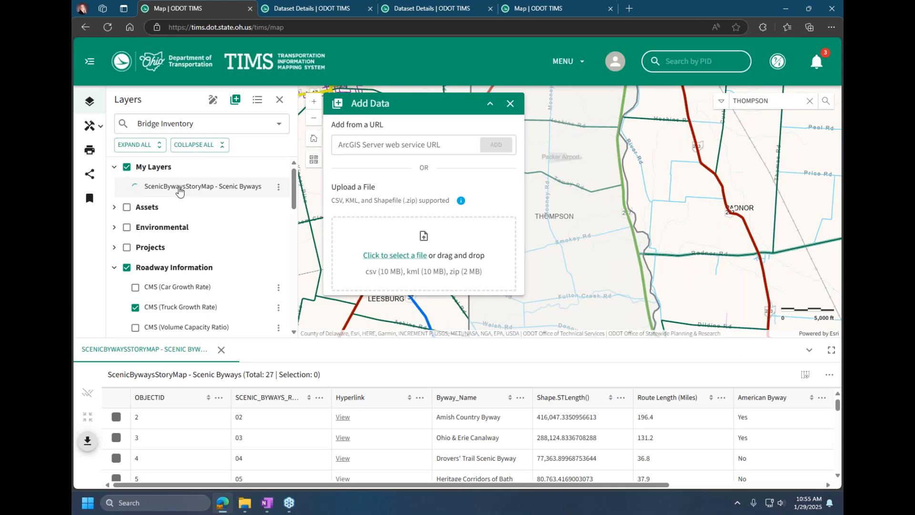
click(126, 270)
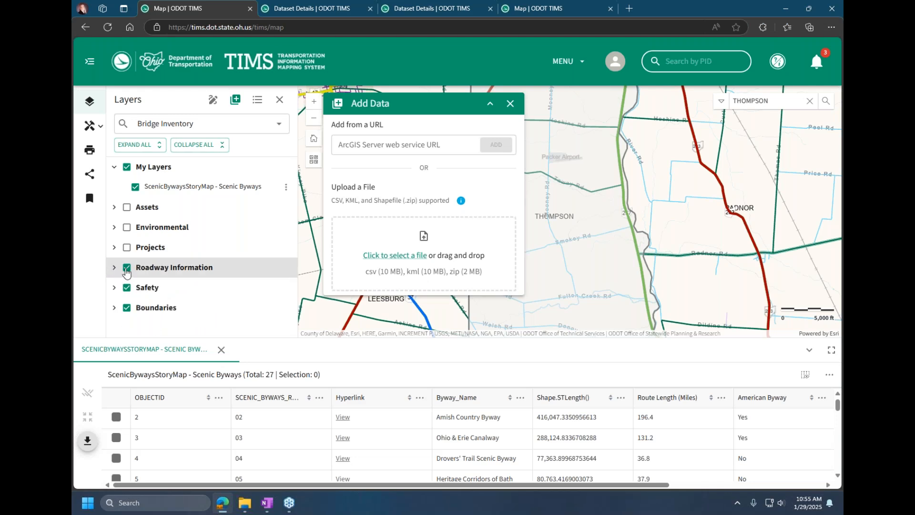
click(127, 268)
click(127, 289)
click(127, 309)
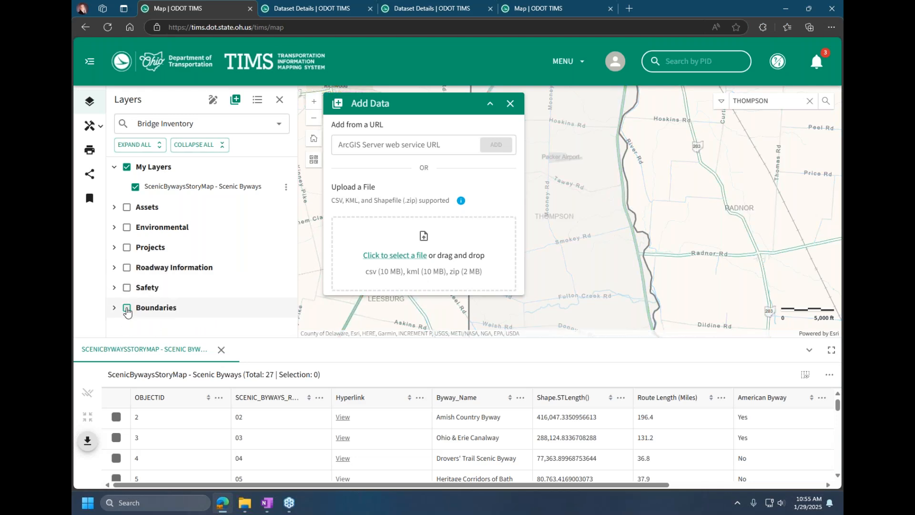
click(286, 187)
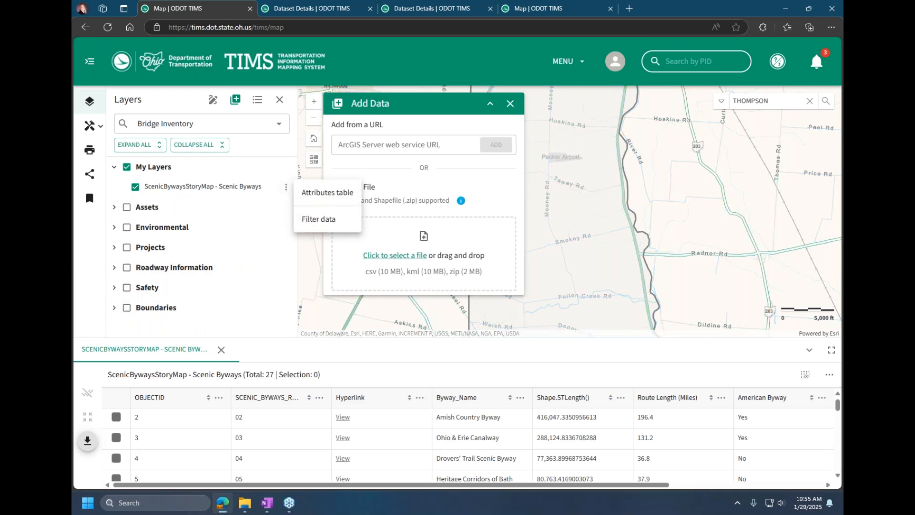
click(319, 202)
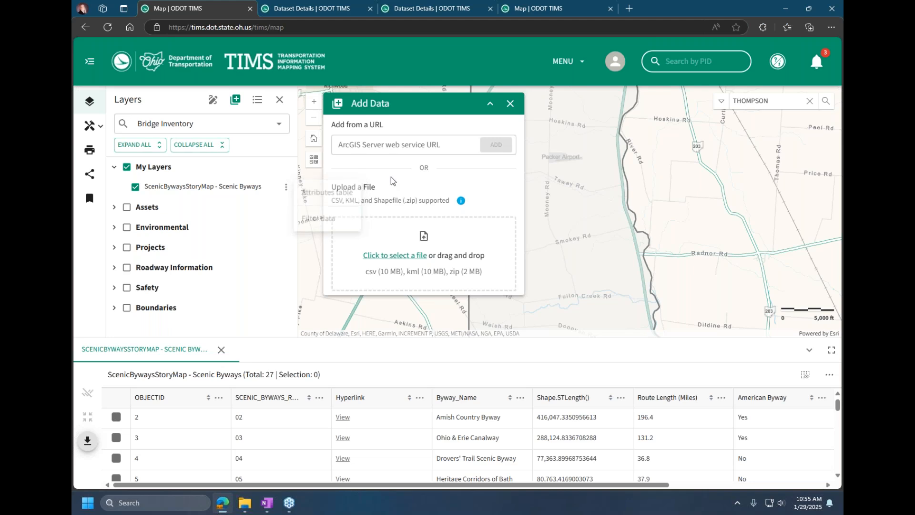
Step: Load Addresses.csv from the a TIMS Samples folder and set its data type to Geocode Addresses
click(402, 257)
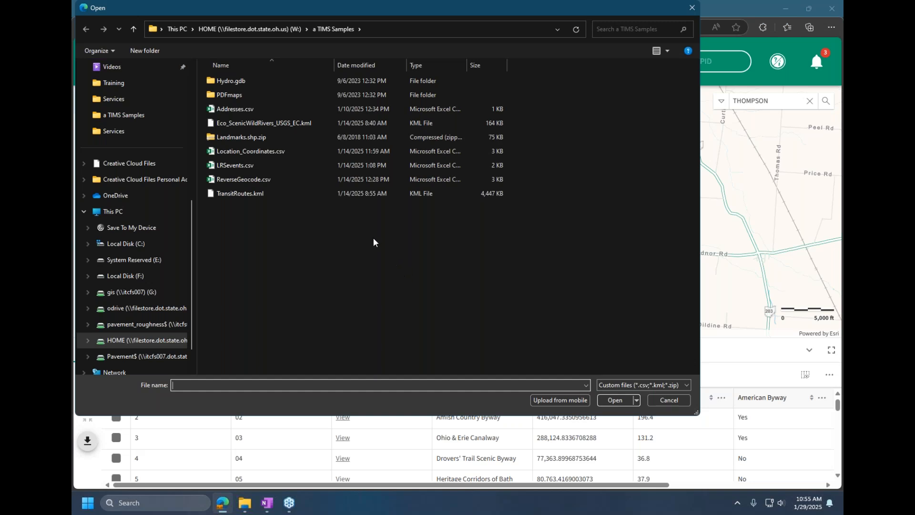
click(237, 109)
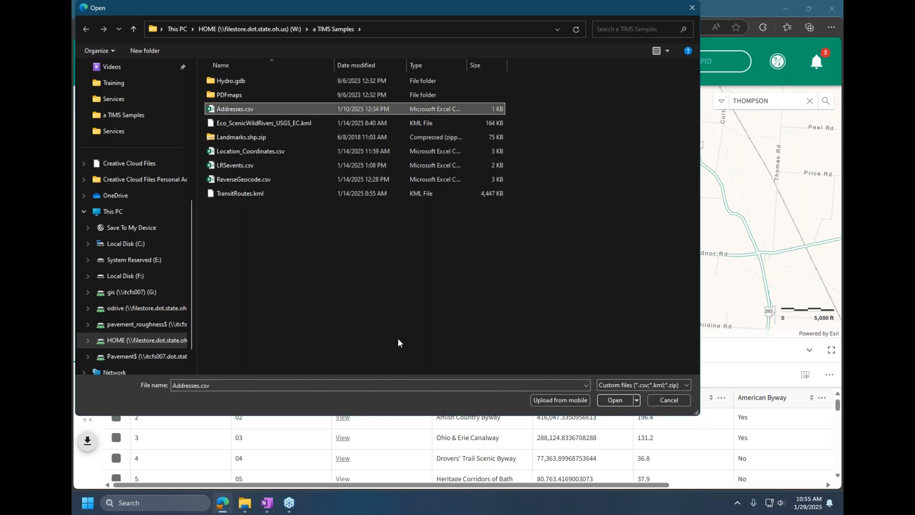
click(615, 400)
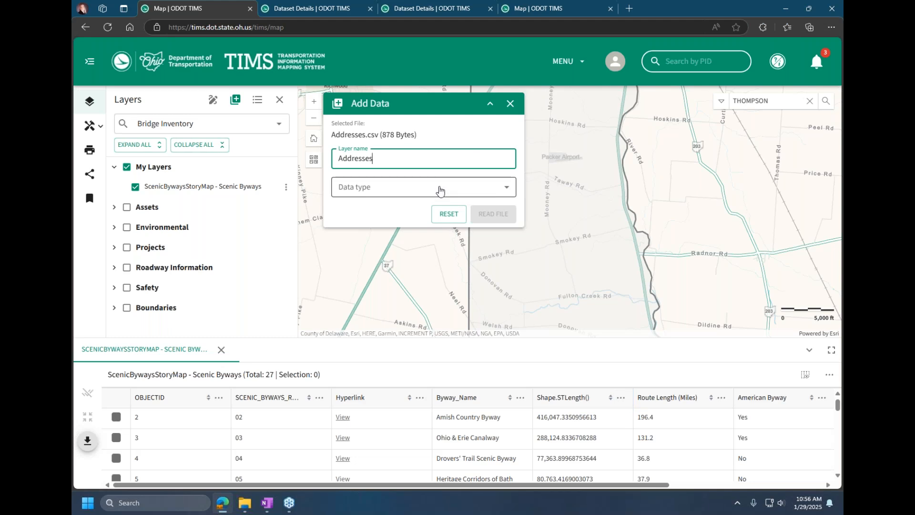
click(441, 188)
click(377, 209)
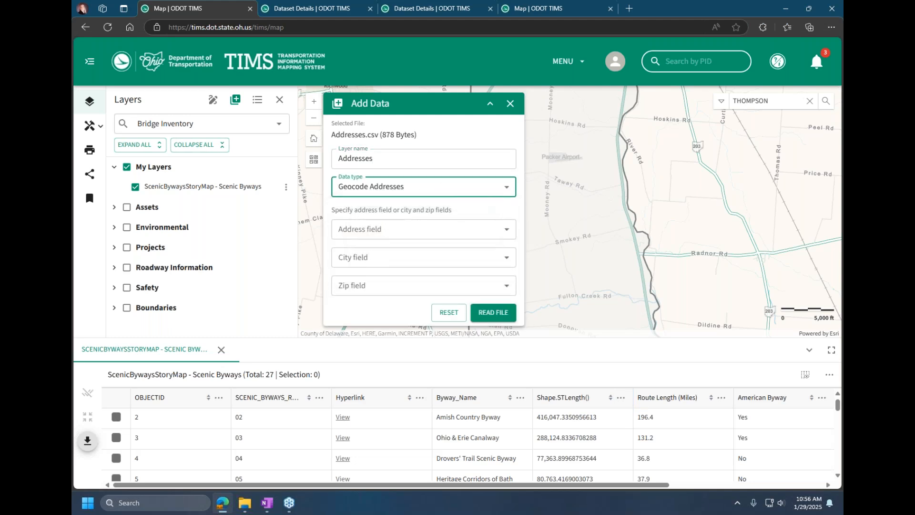
Step: Assign ADDRESS, CITY_NAME and ZIP_CODE as the address, city and zip fields, read the file, and add the Addresses layer
click(411, 231)
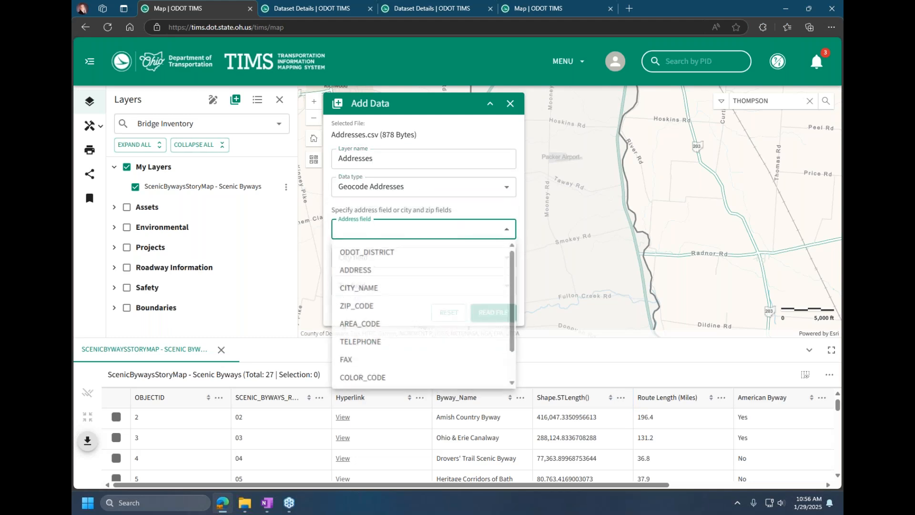
click(396, 269)
click(406, 260)
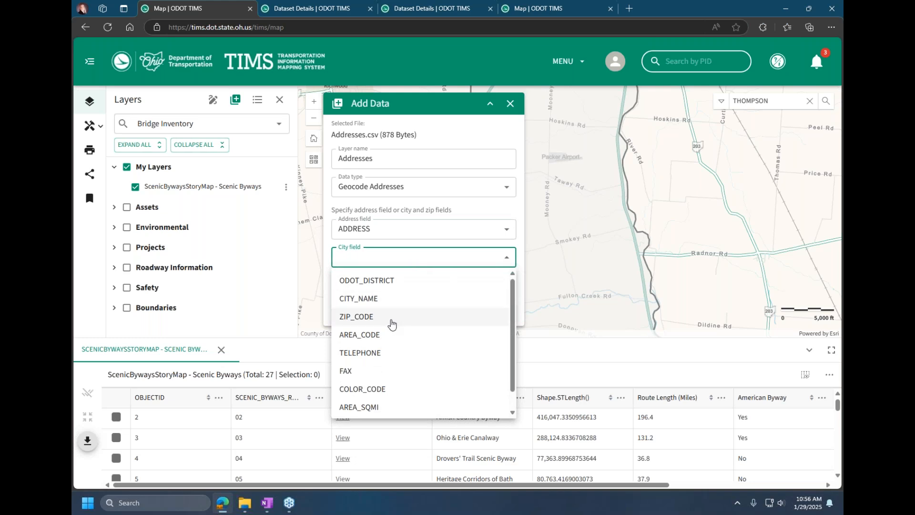
click(389, 298)
click(399, 287)
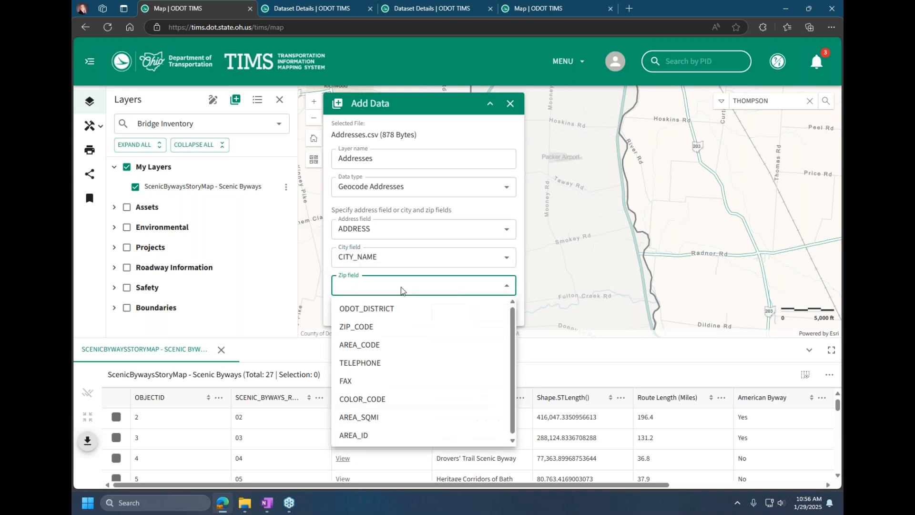
click(381, 326)
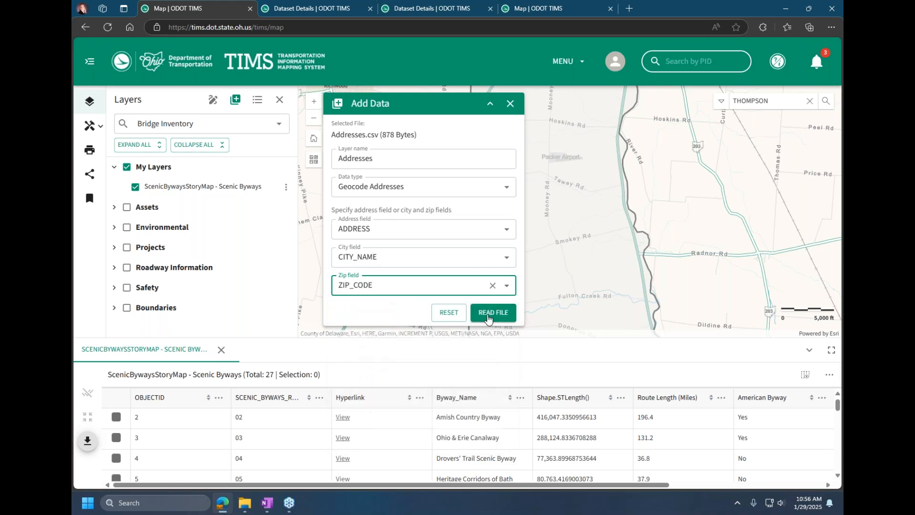
click(495, 313)
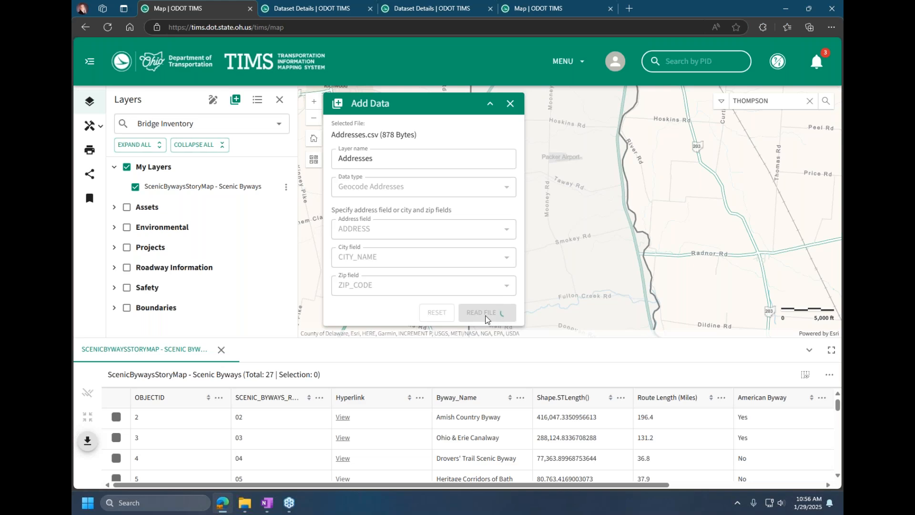
click(493, 213)
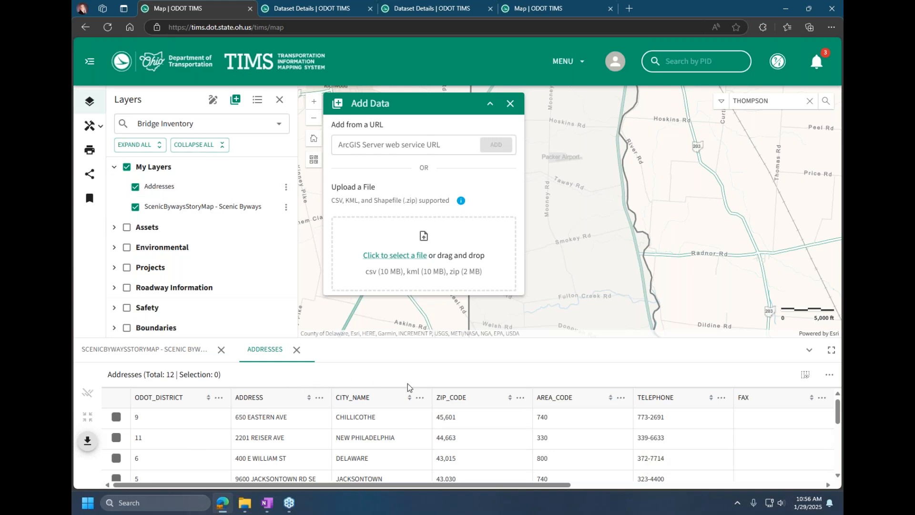
Step: View the export formats offered for the Addresses table and close the Add Data tool
click(87, 440)
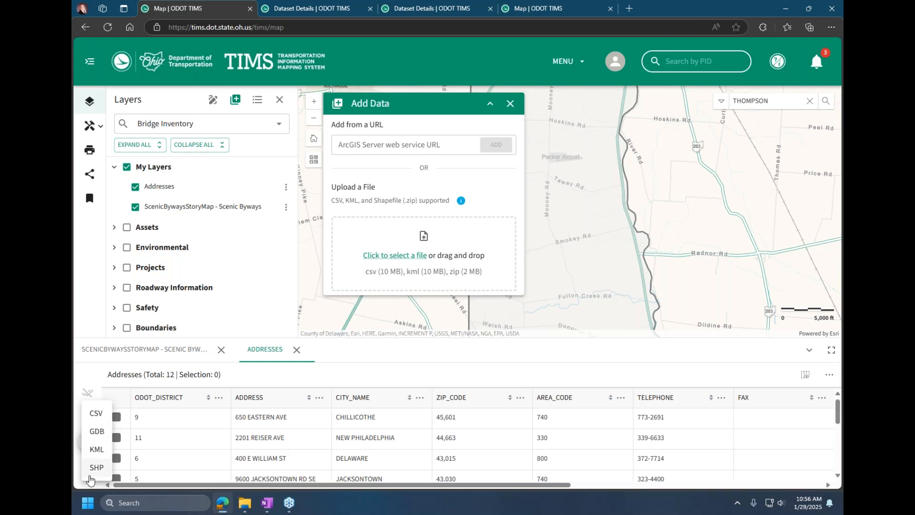
click(365, 358)
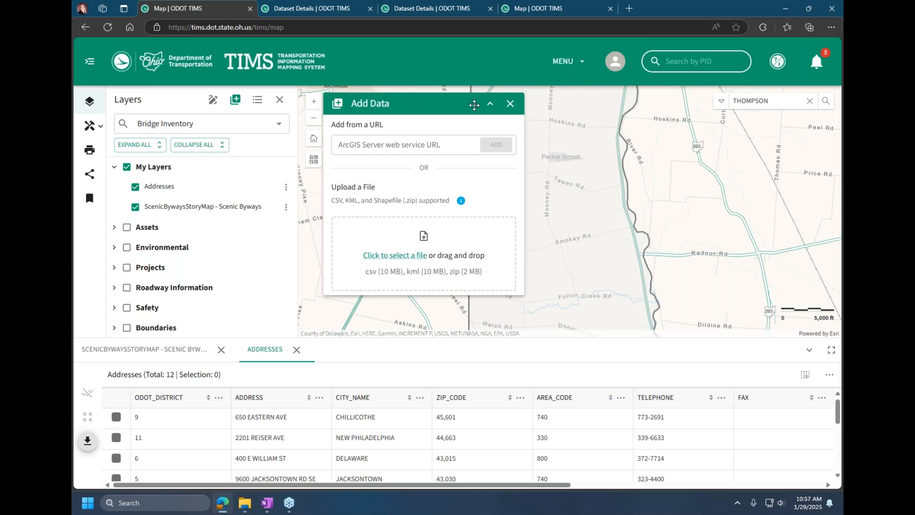
click(509, 104)
Step: Open Project Search and search for PID 115685
click(573, 64)
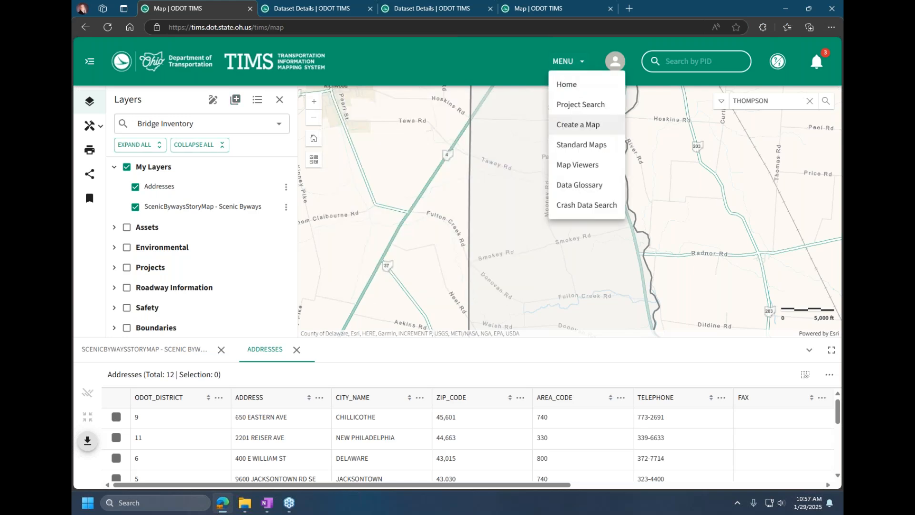
click(577, 102)
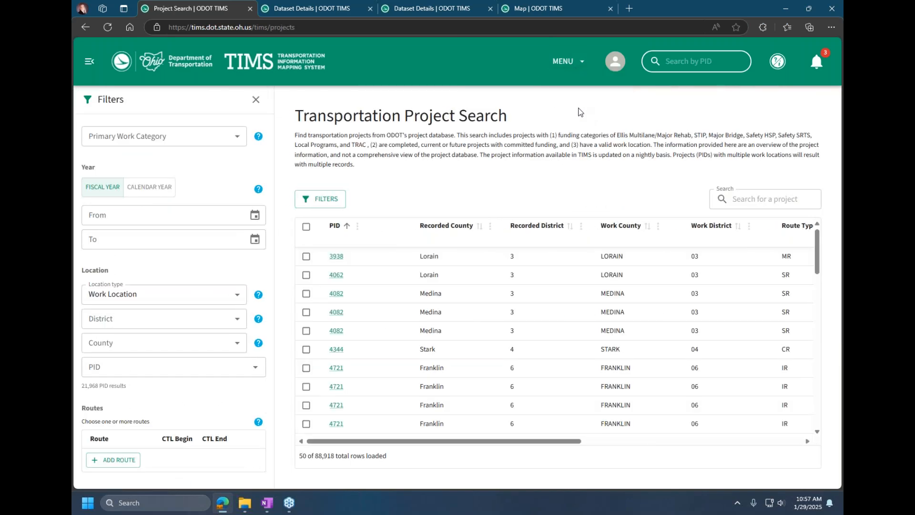
click(677, 60)
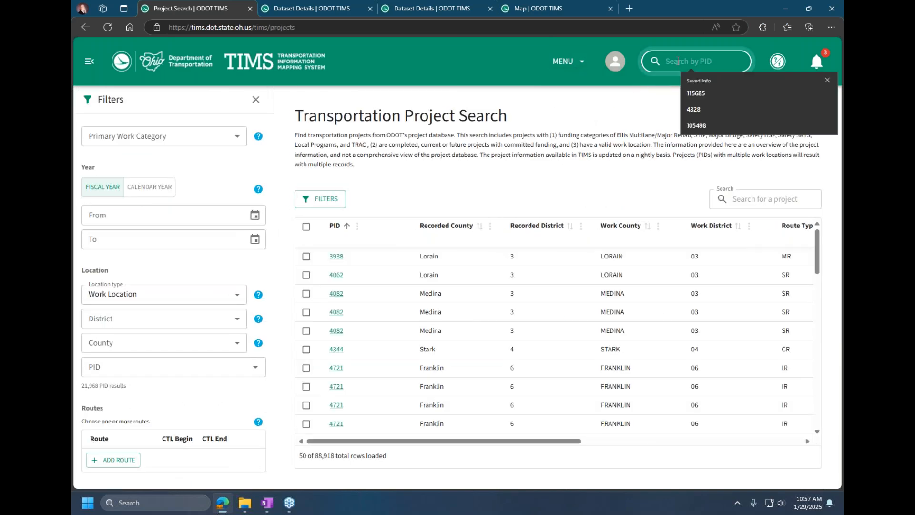
click(701, 95)
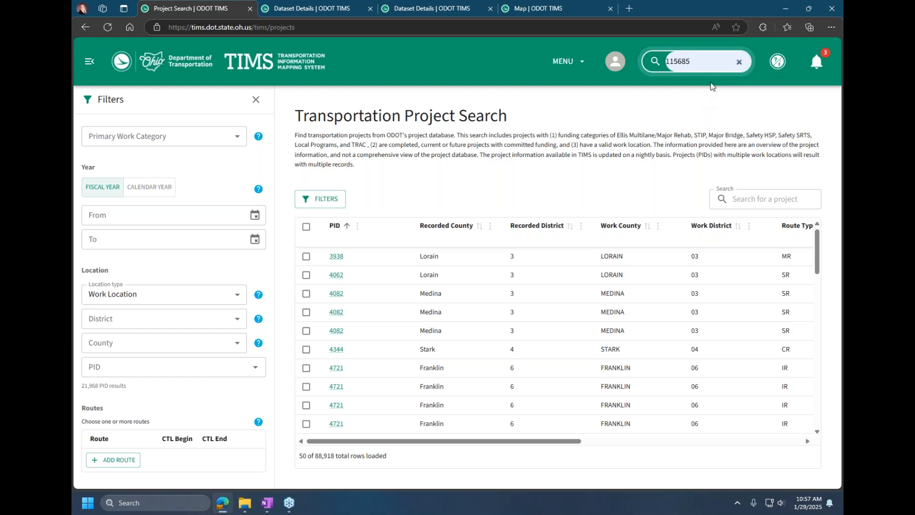
key(Return)
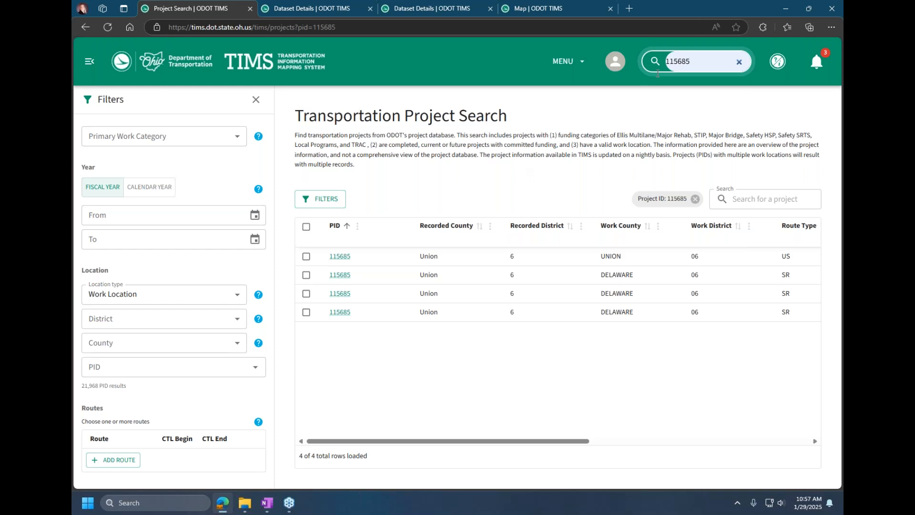
Step: Select all rows listed for PID 115685, toggle the last one, and clear the selection again
click(306, 228)
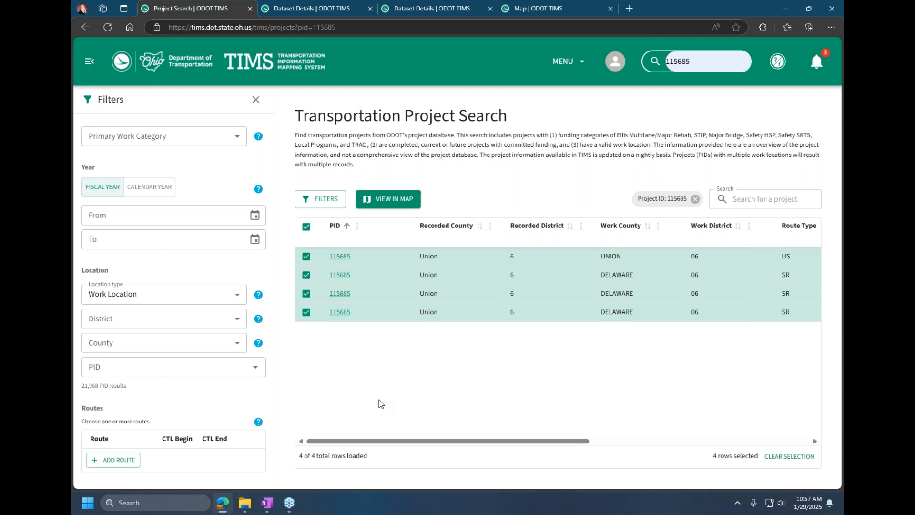
click(306, 313)
click(306, 313)
click(305, 227)
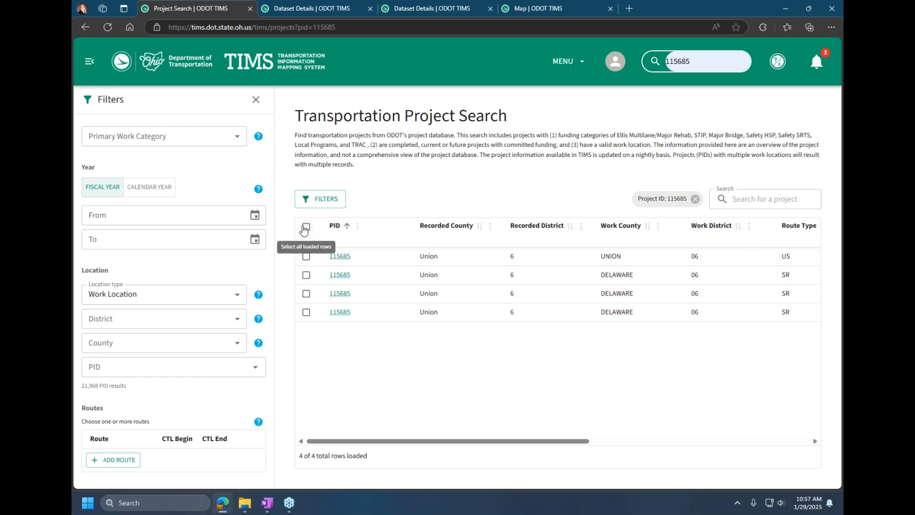
Step: Remove the Project ID 115685 filter and select all loaded rows of the full project list
click(694, 199)
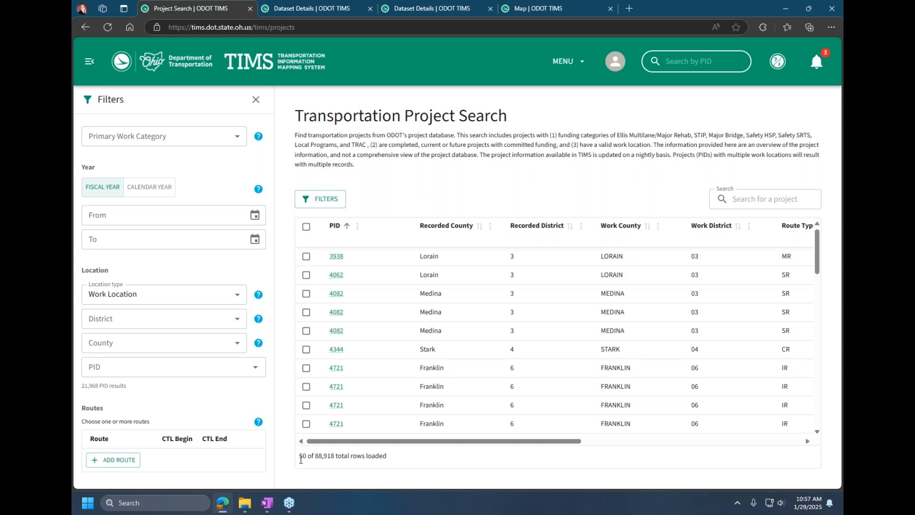
click(306, 227)
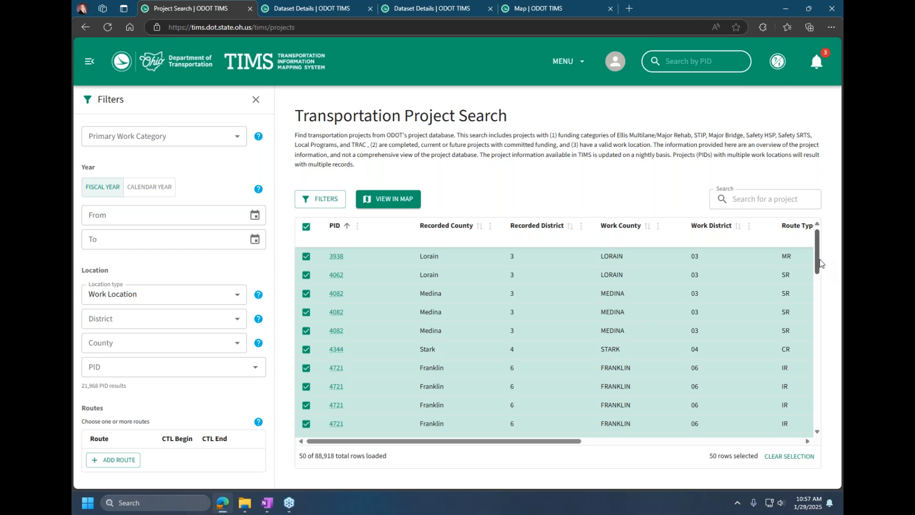
Step: Load another batch of projects into the search results table and extend the selection to all loaded rows
drag(818, 280, 820, 410)
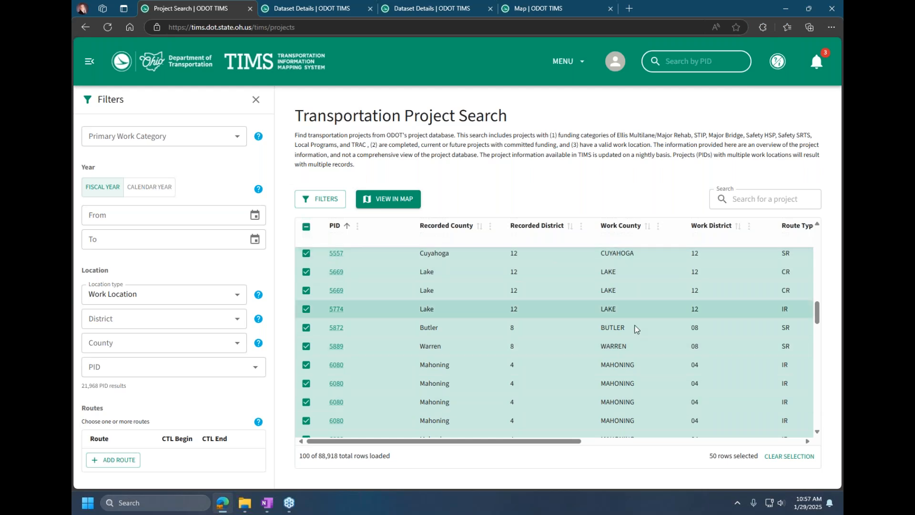
drag(819, 321, 817, 382)
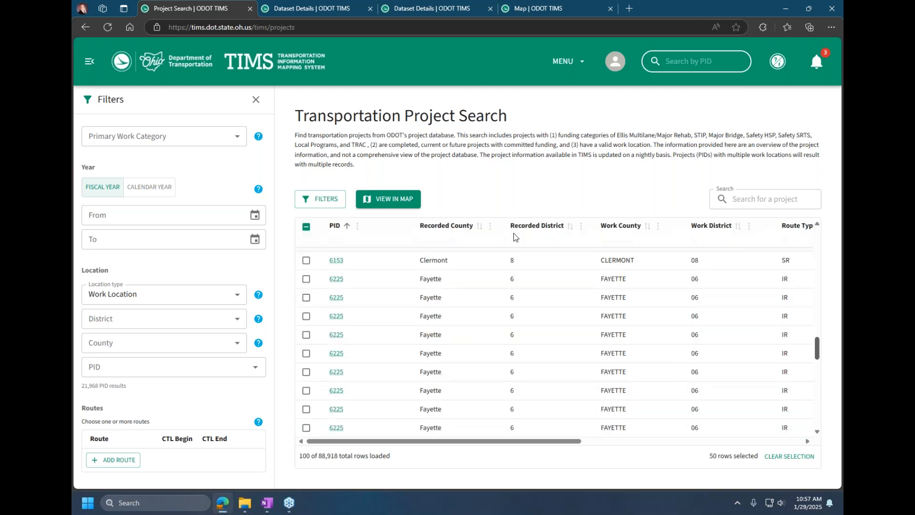
click(306, 227)
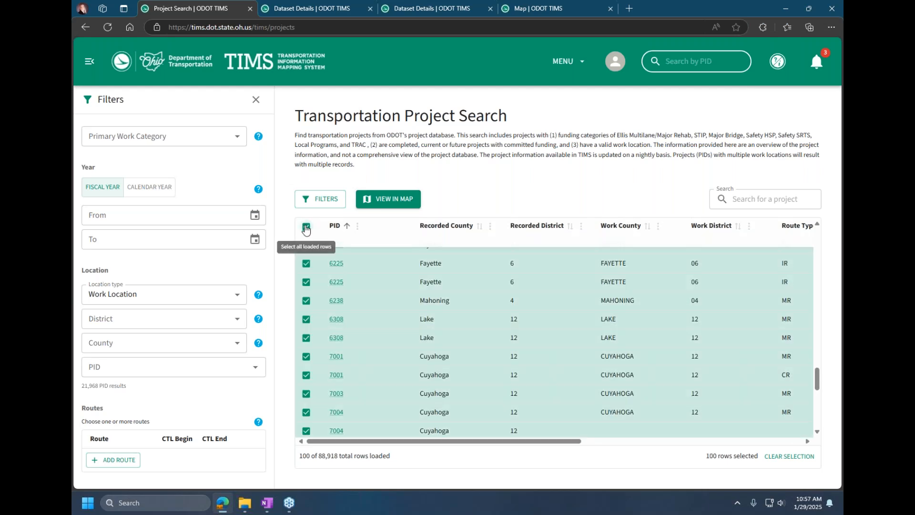
Step: Load more project rows, try to select all loaded rows again, and clear the whole row selection
drag(817, 379, 820, 434)
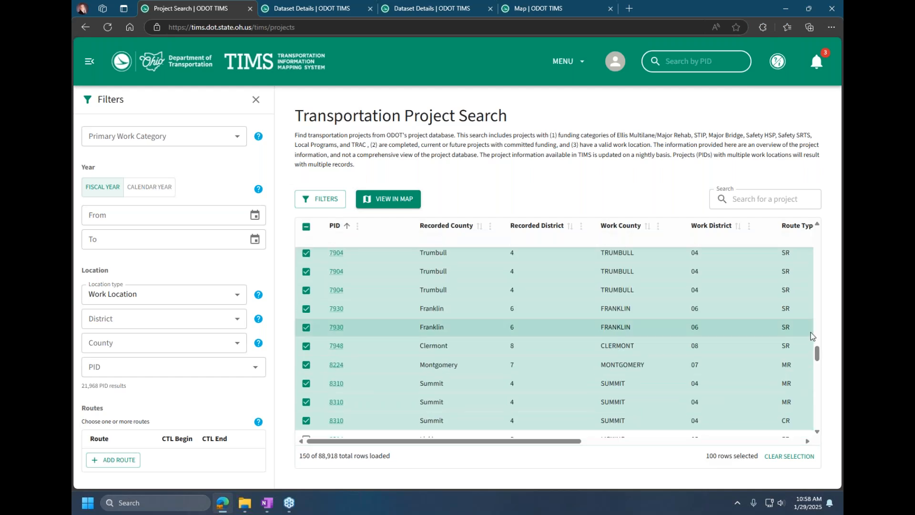
drag(826, 435, 831, 451)
click(306, 227)
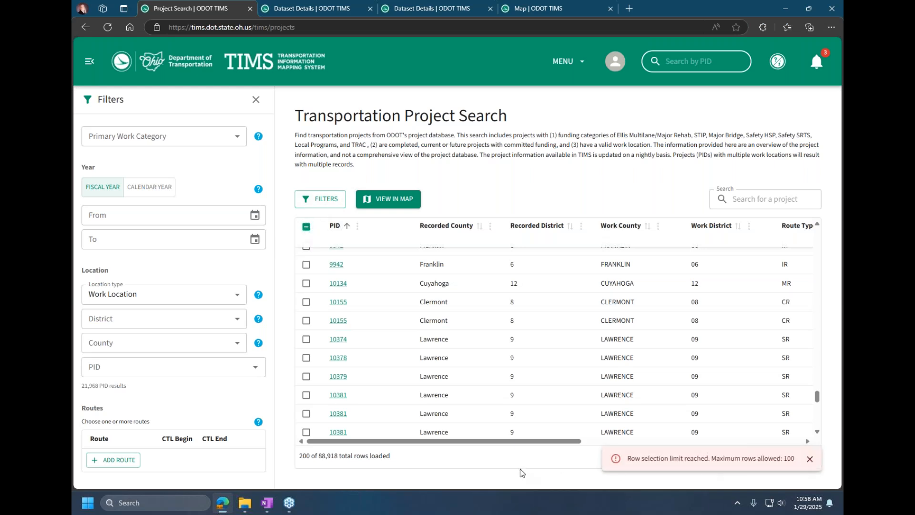
click(809, 459)
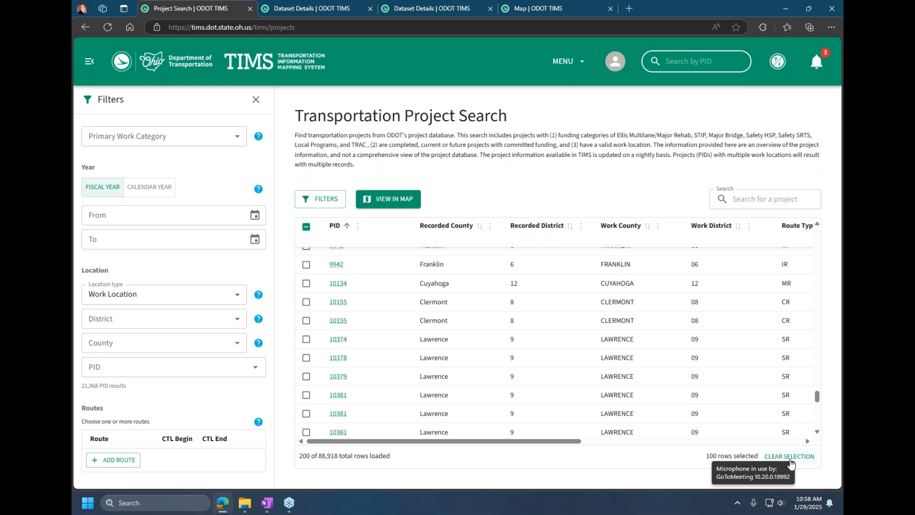
click(790, 458)
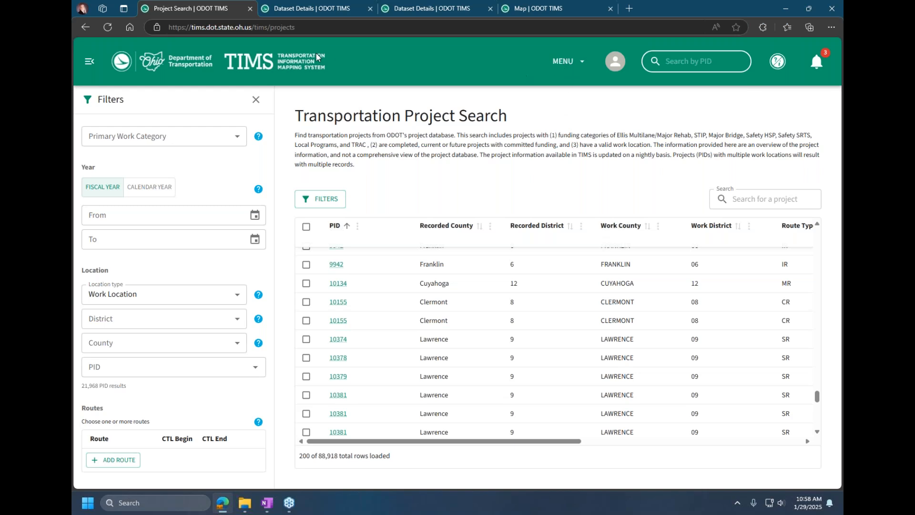
Step: Go from the TIMS home page to Create a Map and open the Sketch tool, moving its window lower on the map
click(281, 69)
click(434, 242)
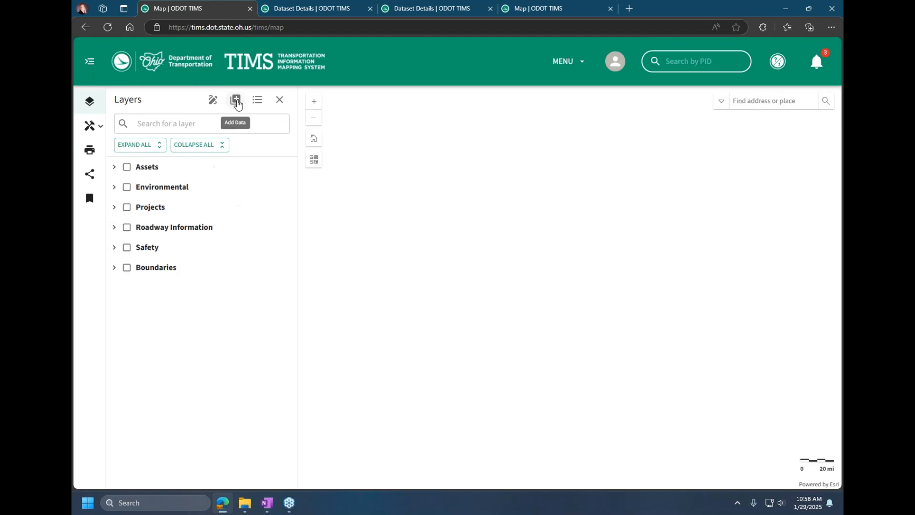
click(214, 101)
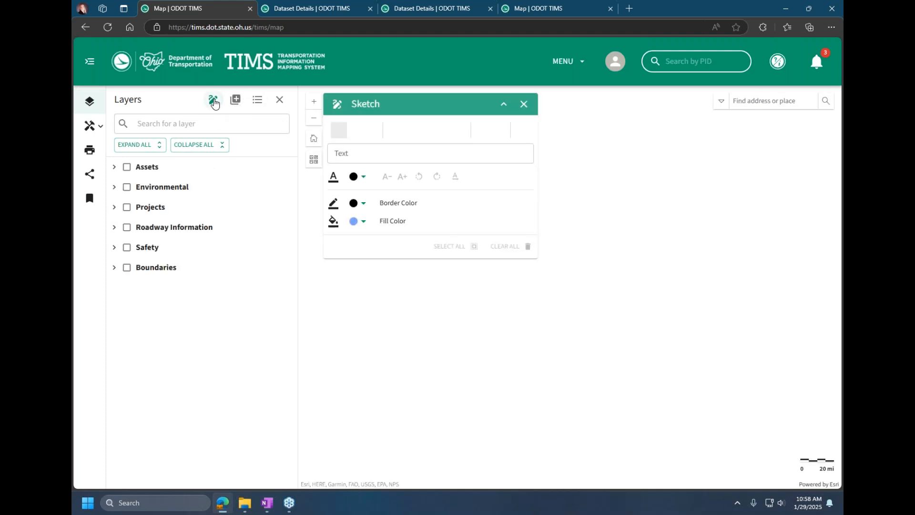
drag(394, 102, 369, 149)
drag(281, 152, 280, 169)
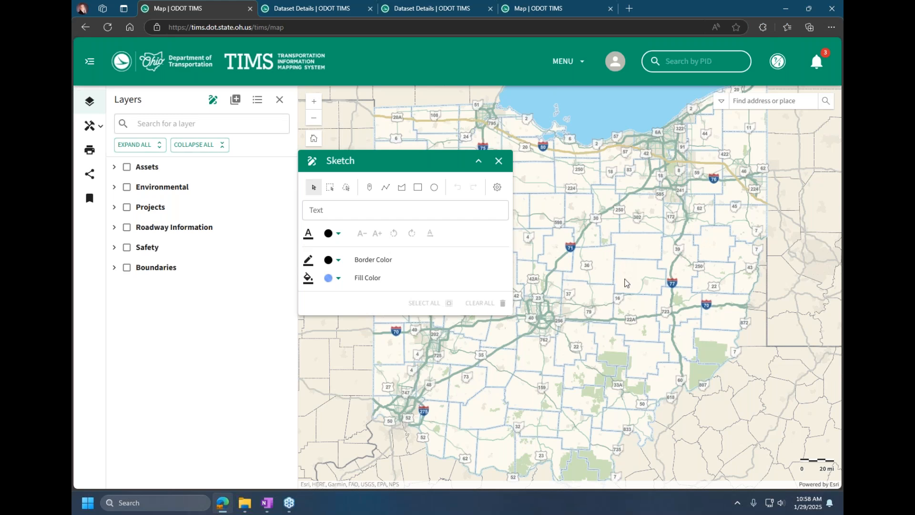
Step: Set the sketch text to "My Study Area" and place a labelled point in northeast-central Ohio
click(332, 213)
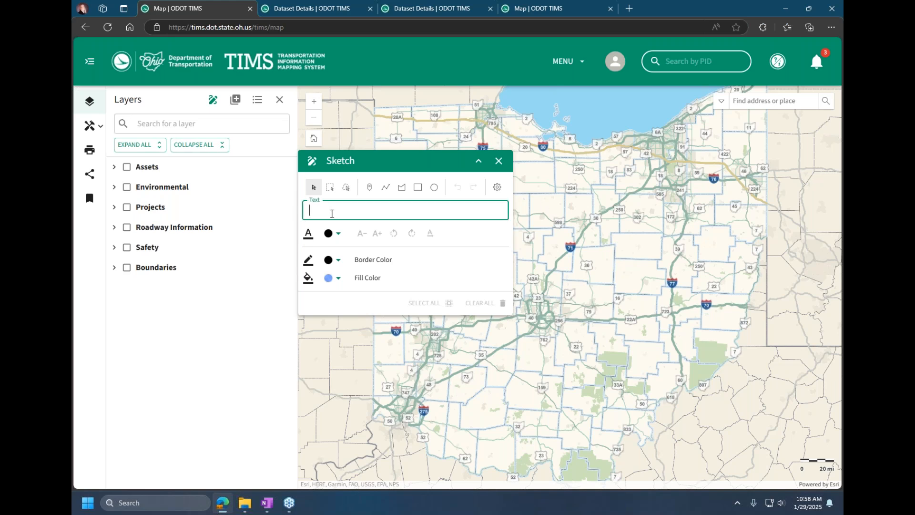
text(My Study Area)
click(369, 187)
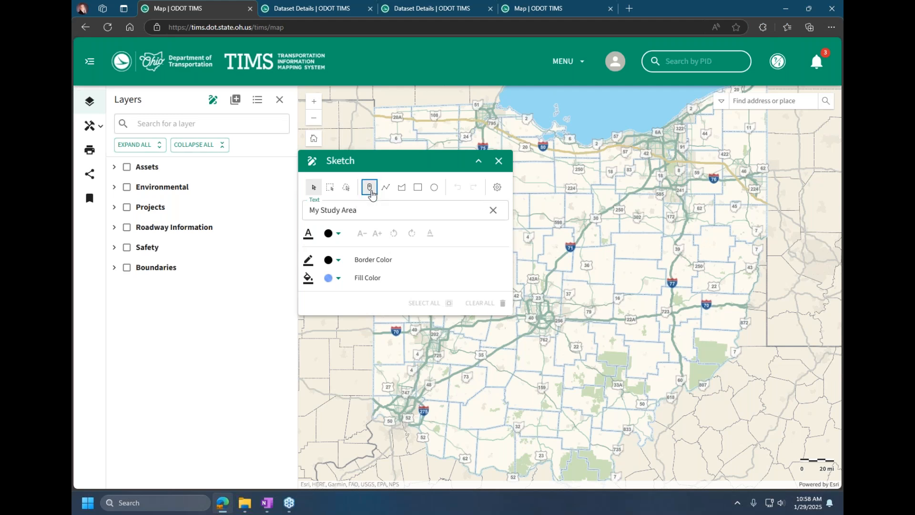
click(626, 246)
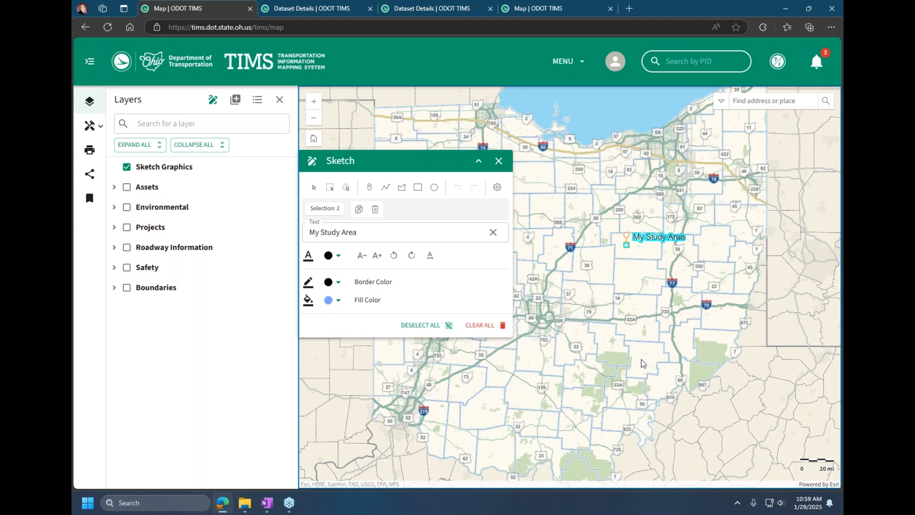
Step: Clear all sketch graphics and place a rectangle labelled "My Study Area" just east of the I-71 shield in north-central Ohio
click(478, 326)
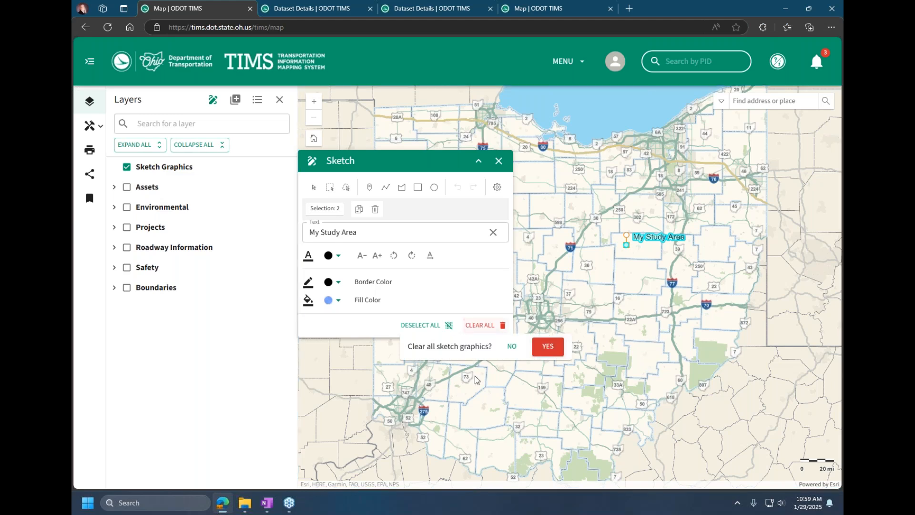
click(541, 348)
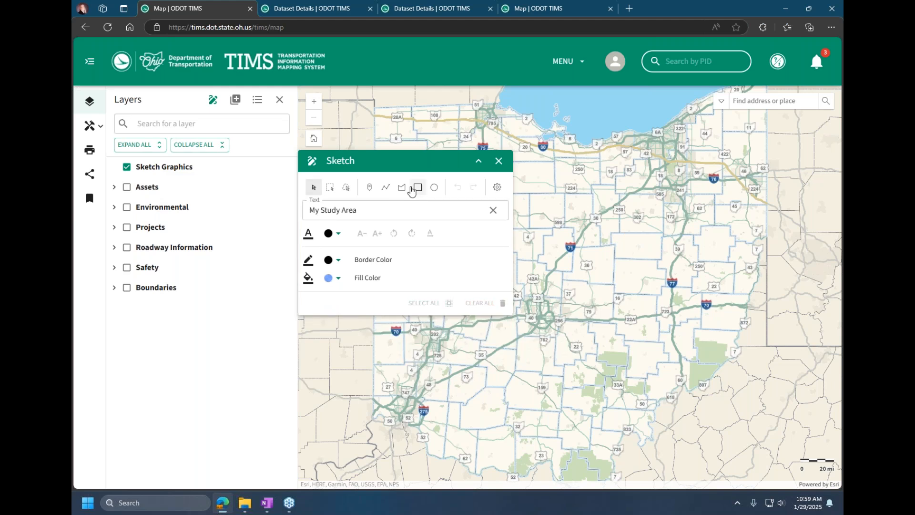
click(418, 188)
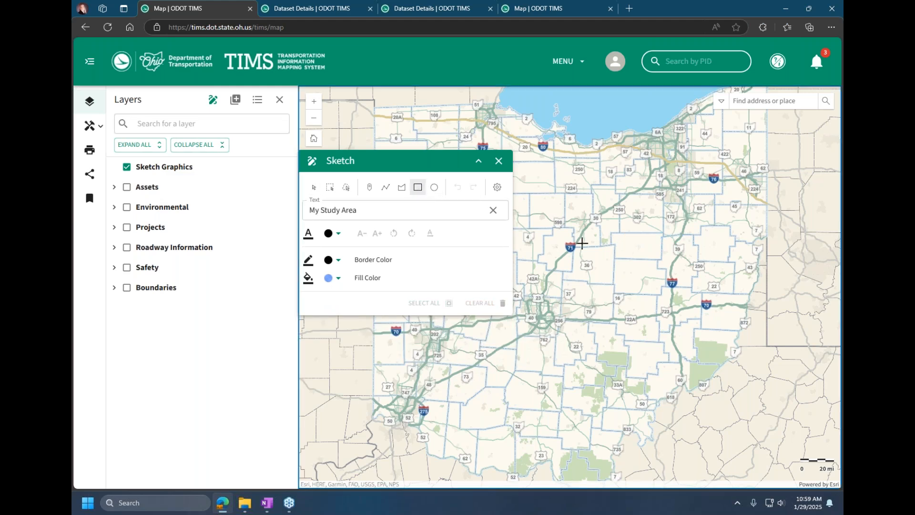
click(596, 237)
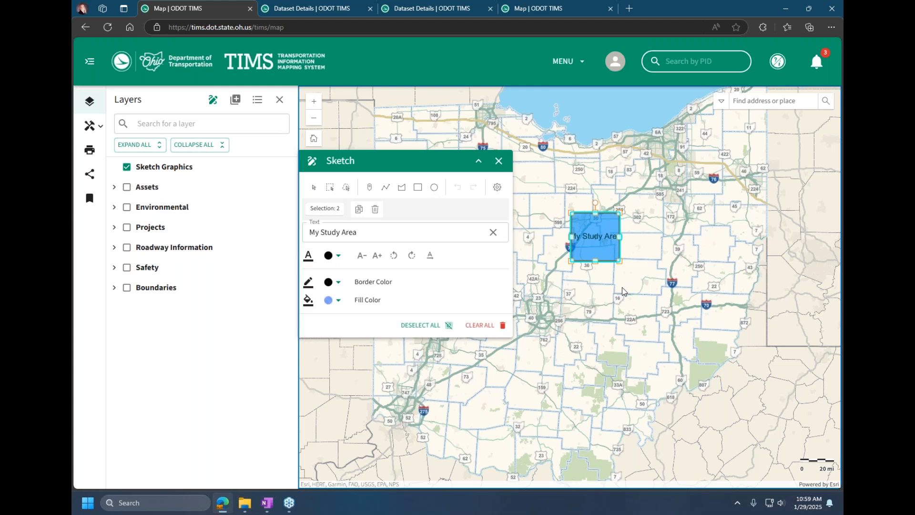
Step: Select the sketched rectangle without its label, enlarge it toward the southeast, and switch it to reshape mode
click(313, 187)
click(582, 216)
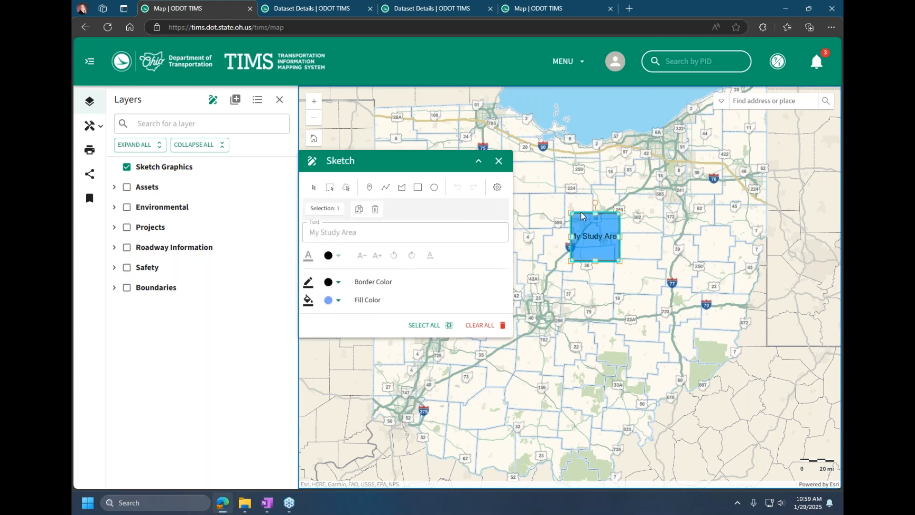
drag(619, 261, 684, 323)
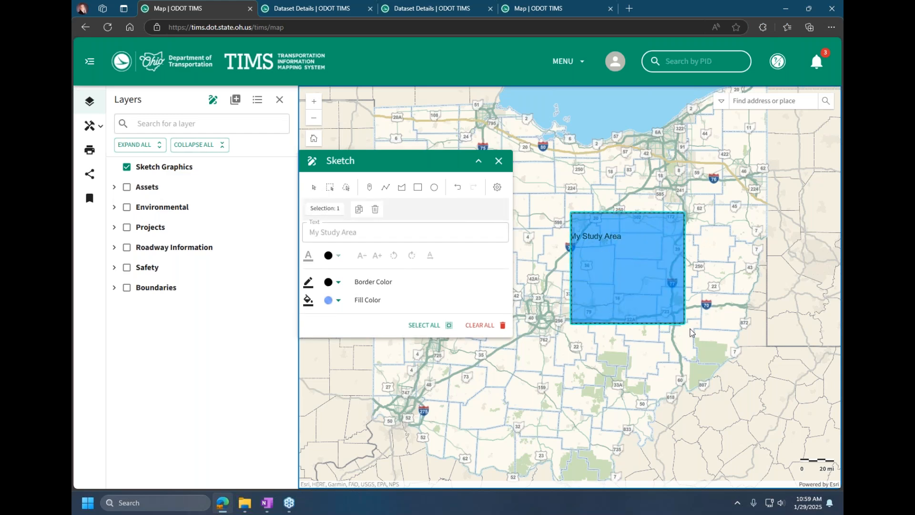
click(595, 236)
Step: Clear all sketch graphics and draw a nearly horizontal three-point line labelled "My Study Area" across northeast-central Ohio
click(485, 329)
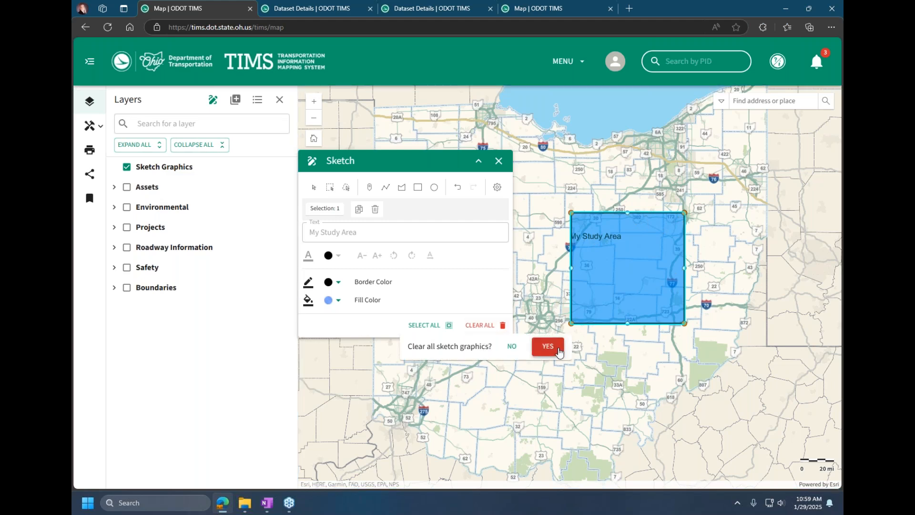
click(547, 347)
click(386, 186)
click(613, 249)
click(661, 247)
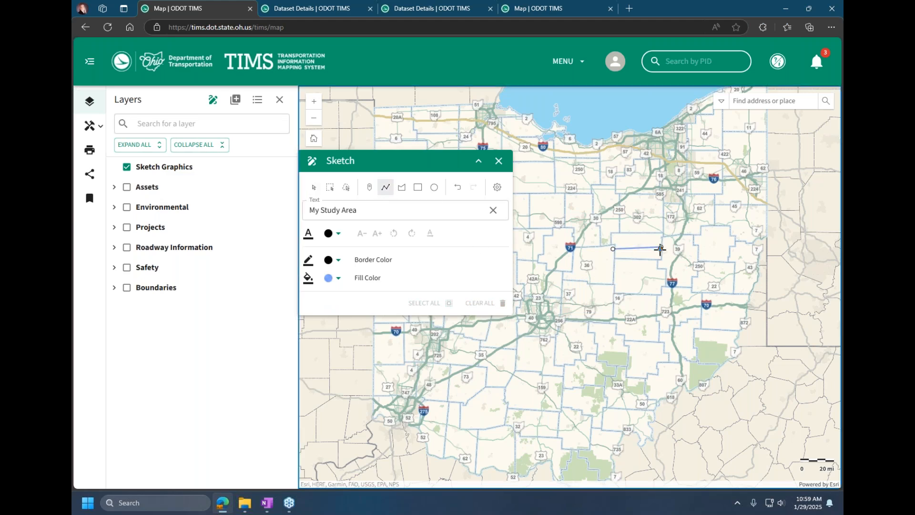
double_click(693, 247)
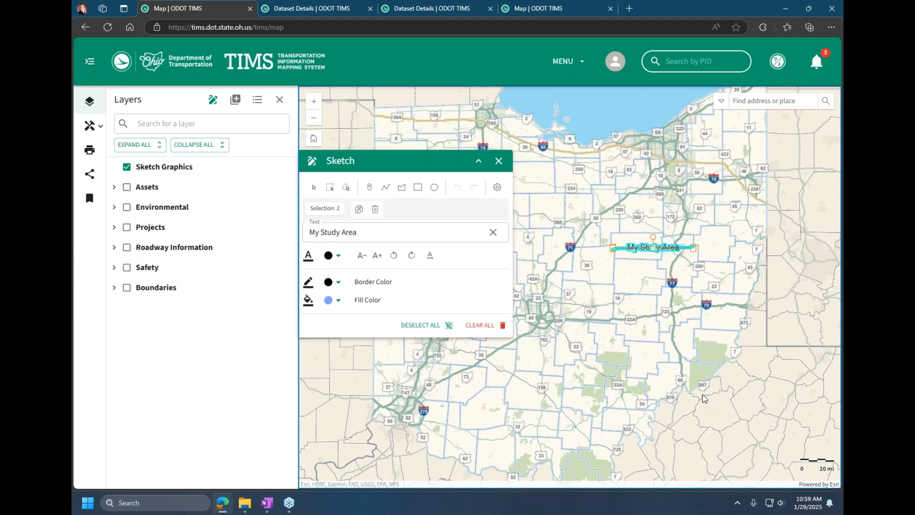
Step: Clear all sketch graphics, and view the location options for a spot in east-central Ohio before dismissing them
click(486, 328)
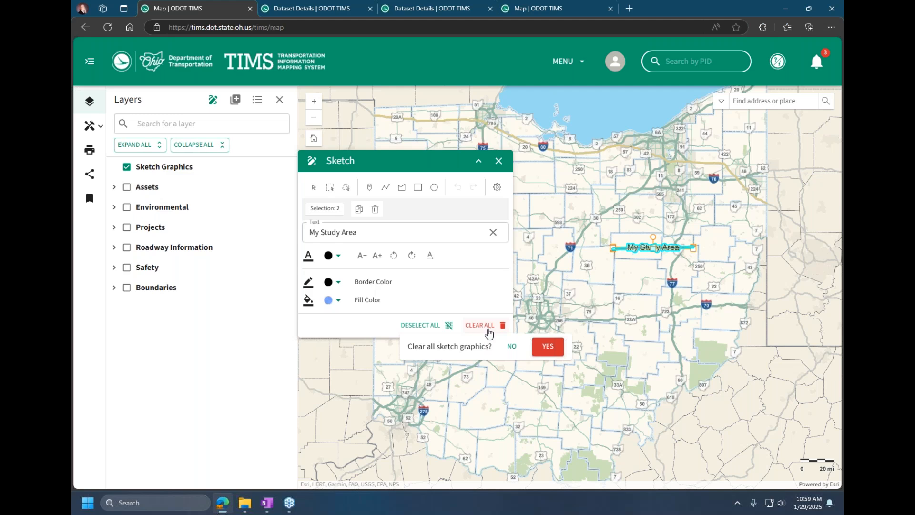
click(543, 348)
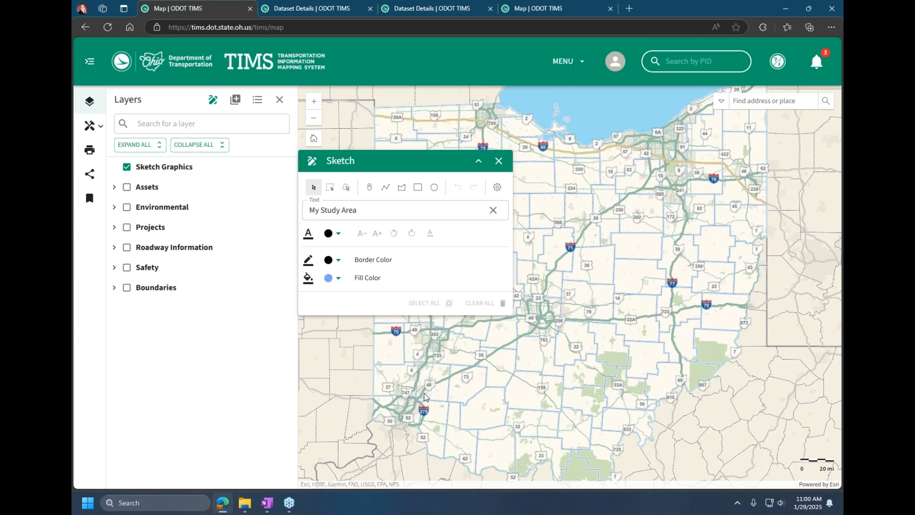
right_click(641, 269)
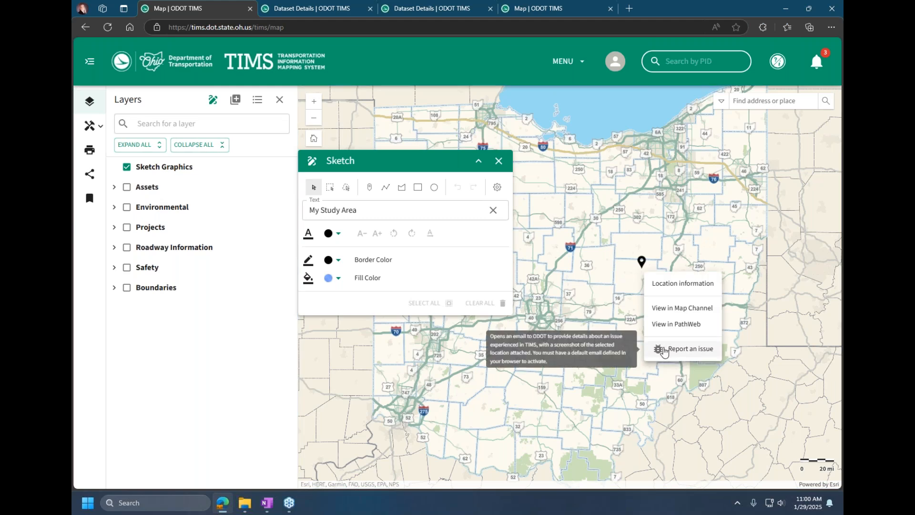
click(778, 60)
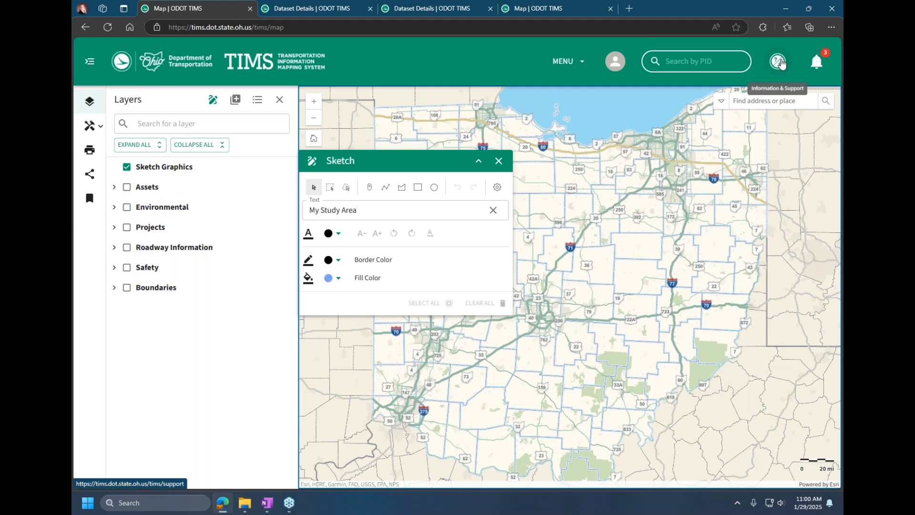
Step: Try to open Information & Support, and return to the TIMS home page, dismissing the Teams chat notification
click(780, 69)
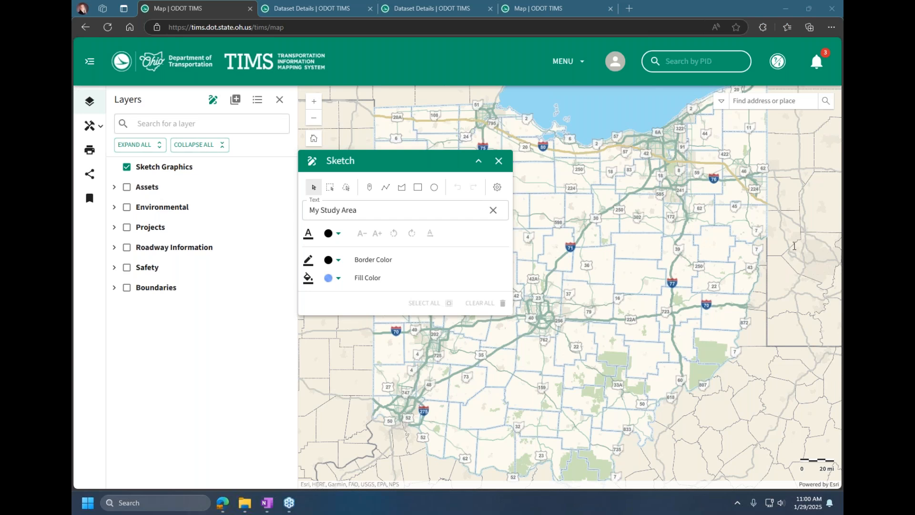
click(288, 56)
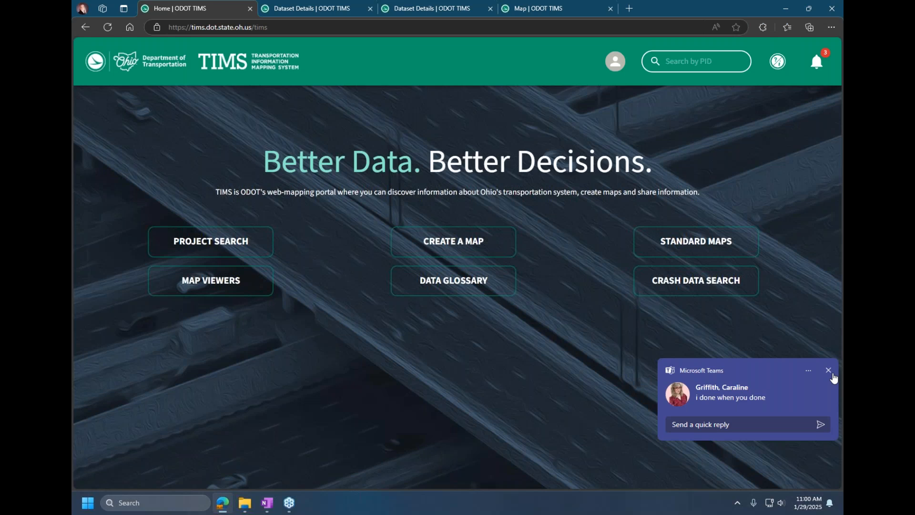
click(829, 371)
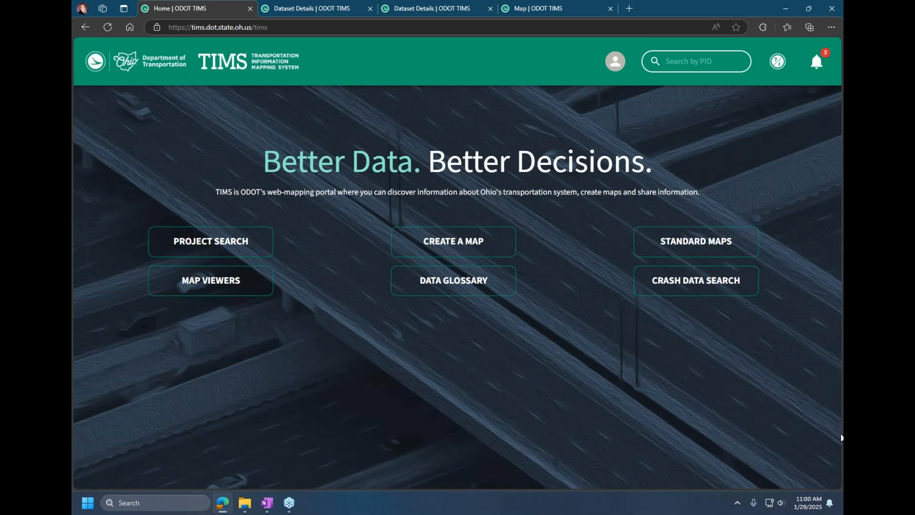